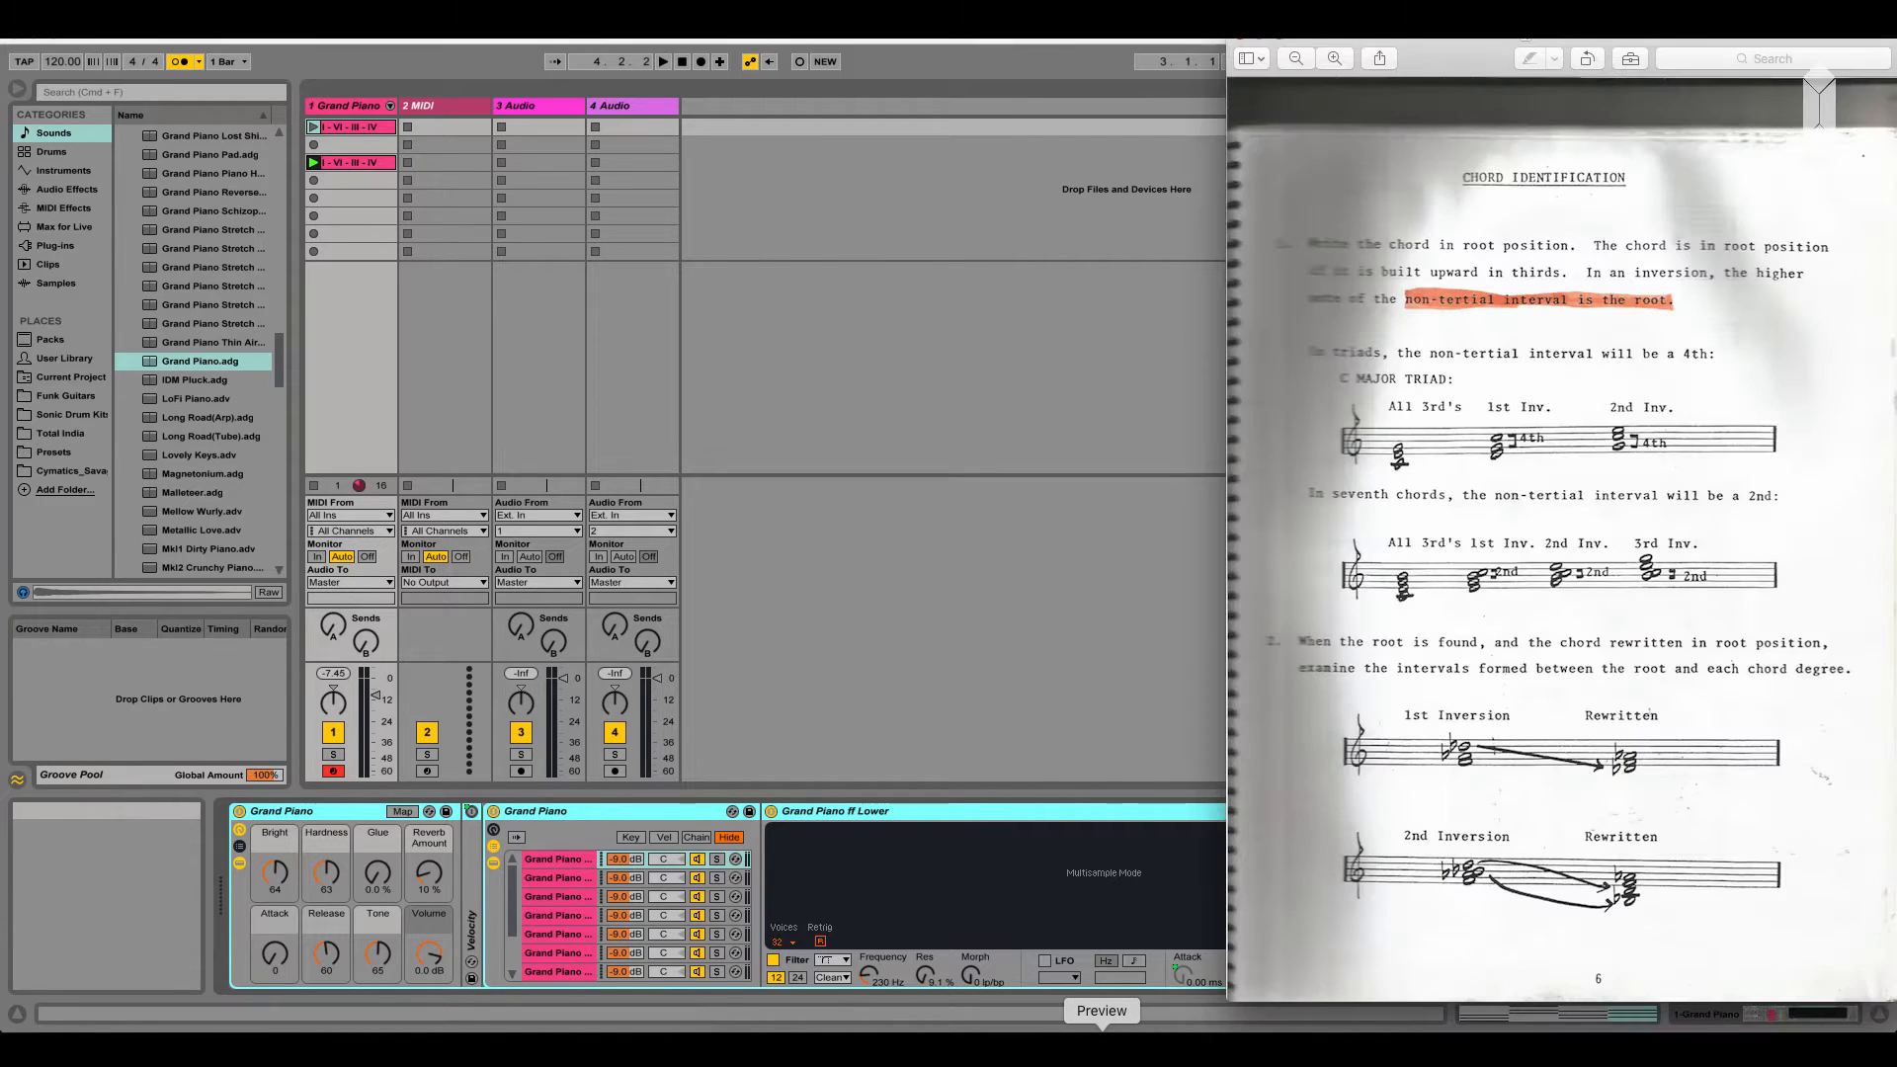
Switch to the Chord Identification page in Preview and move its window to the middle of the screen
{"action": "left_click", "coordinate": [1102, 1049]}
{"action": "left_click_drag", "start_coordinate": [1487, 49], "coordinate": [935, 49]}
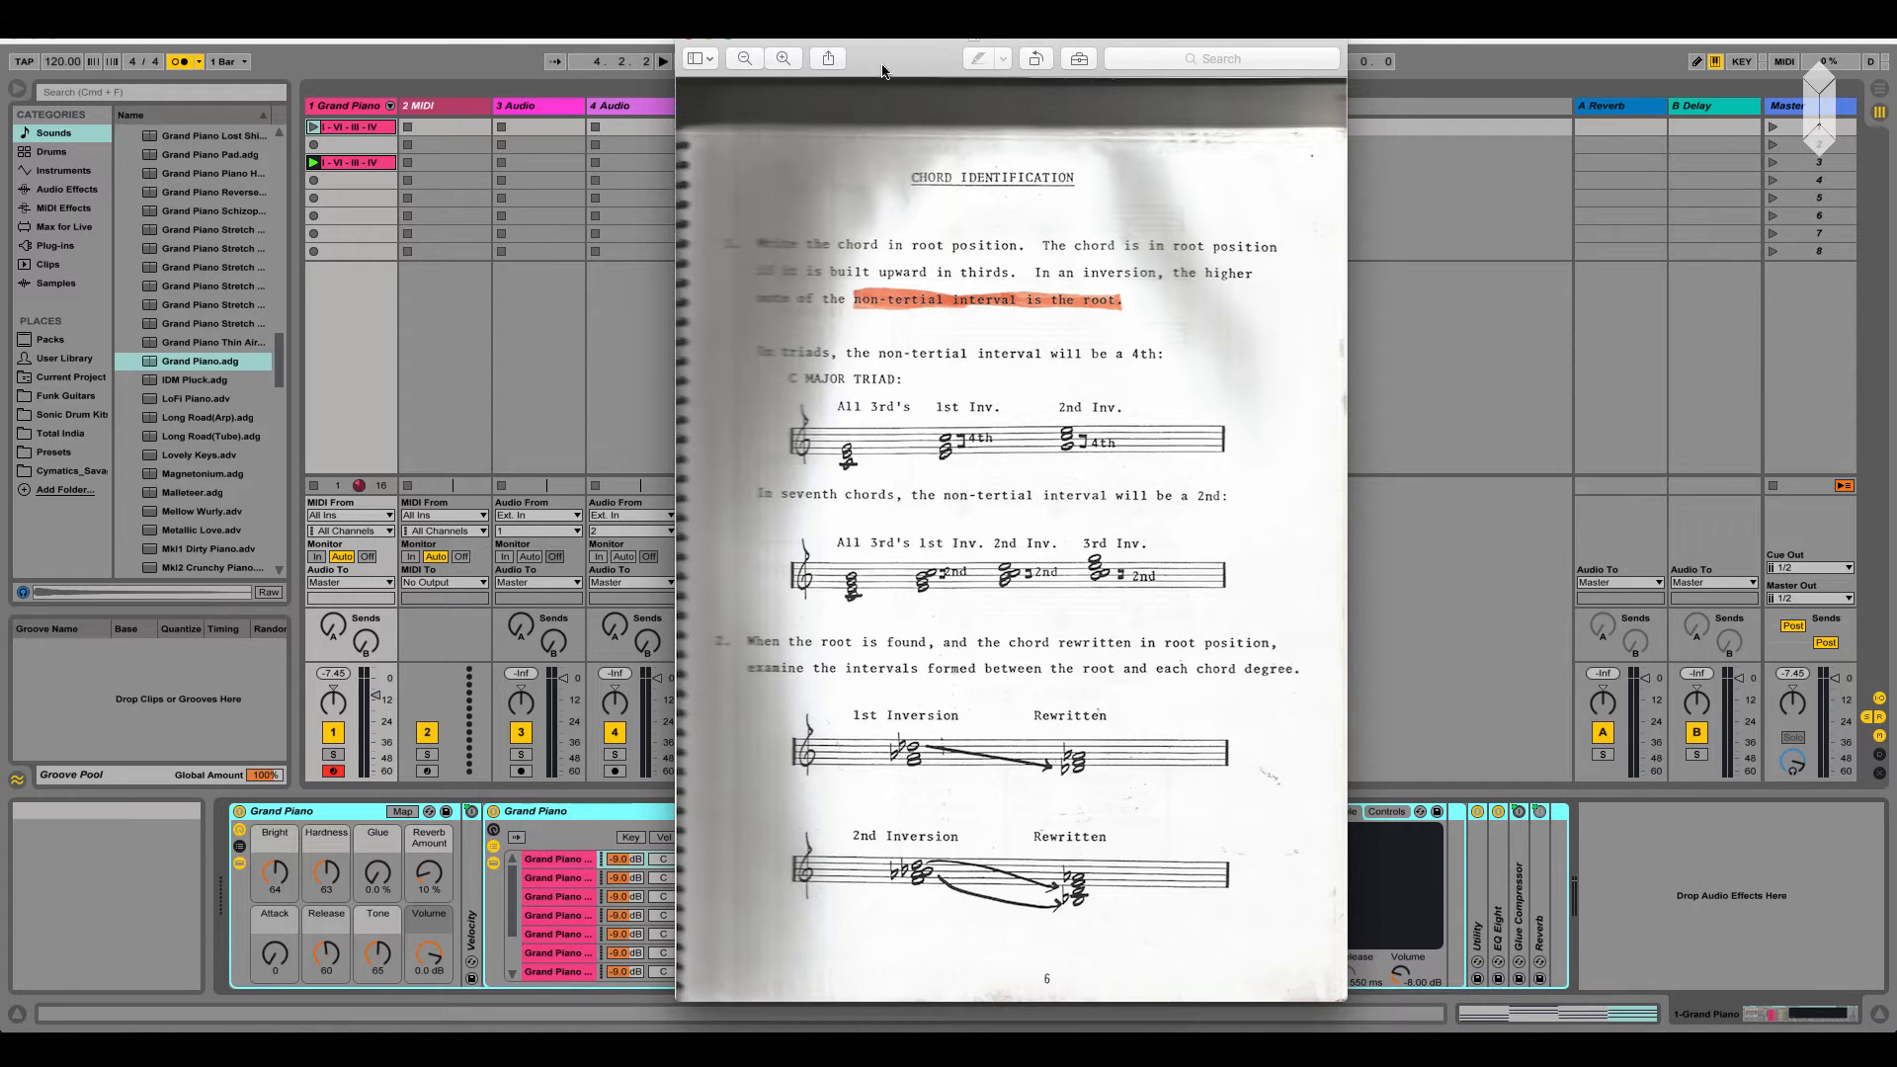
{"action": "left_click_drag", "start_coordinate": [886, 72], "coordinate": [946, 72]}
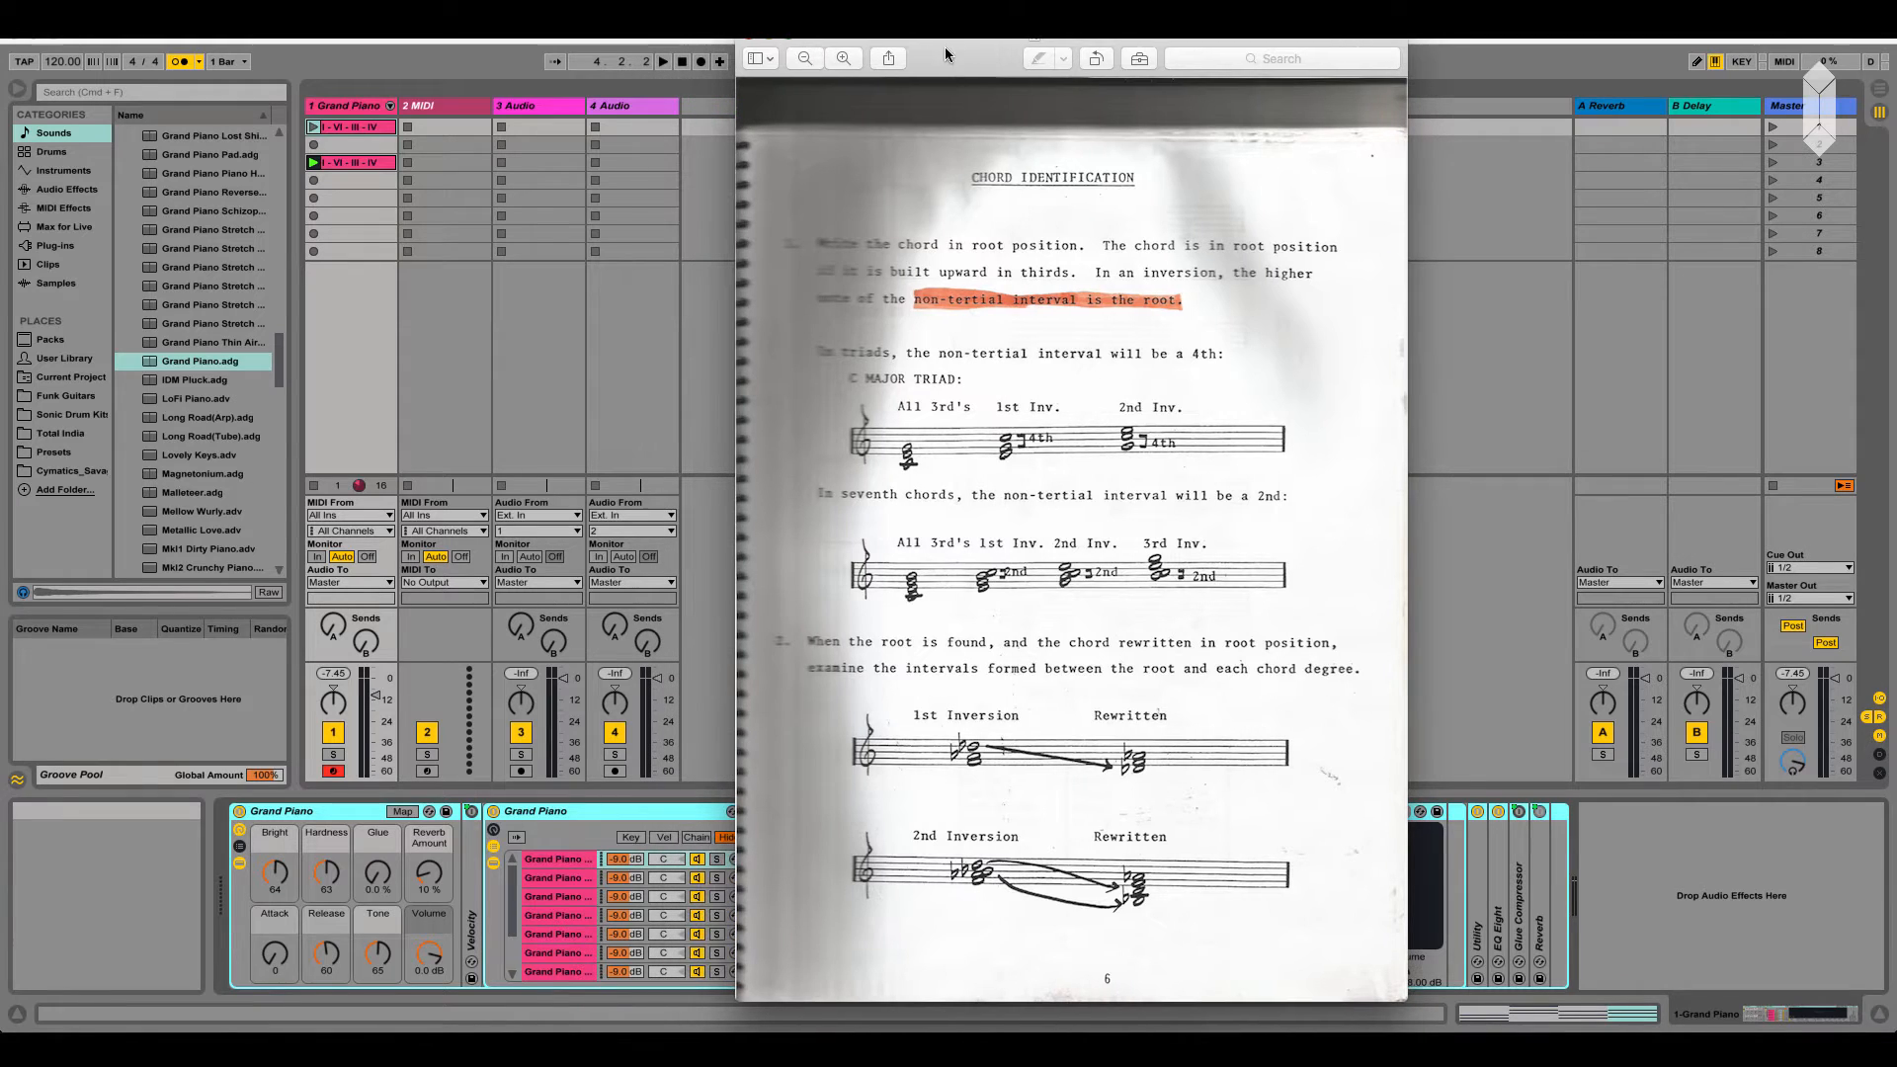
Switch to Ableton Live, open the first Grand Piano clip's notes and audition chord notes around its first chord
{"action": "double_click", "coordinate": [357, 132]}
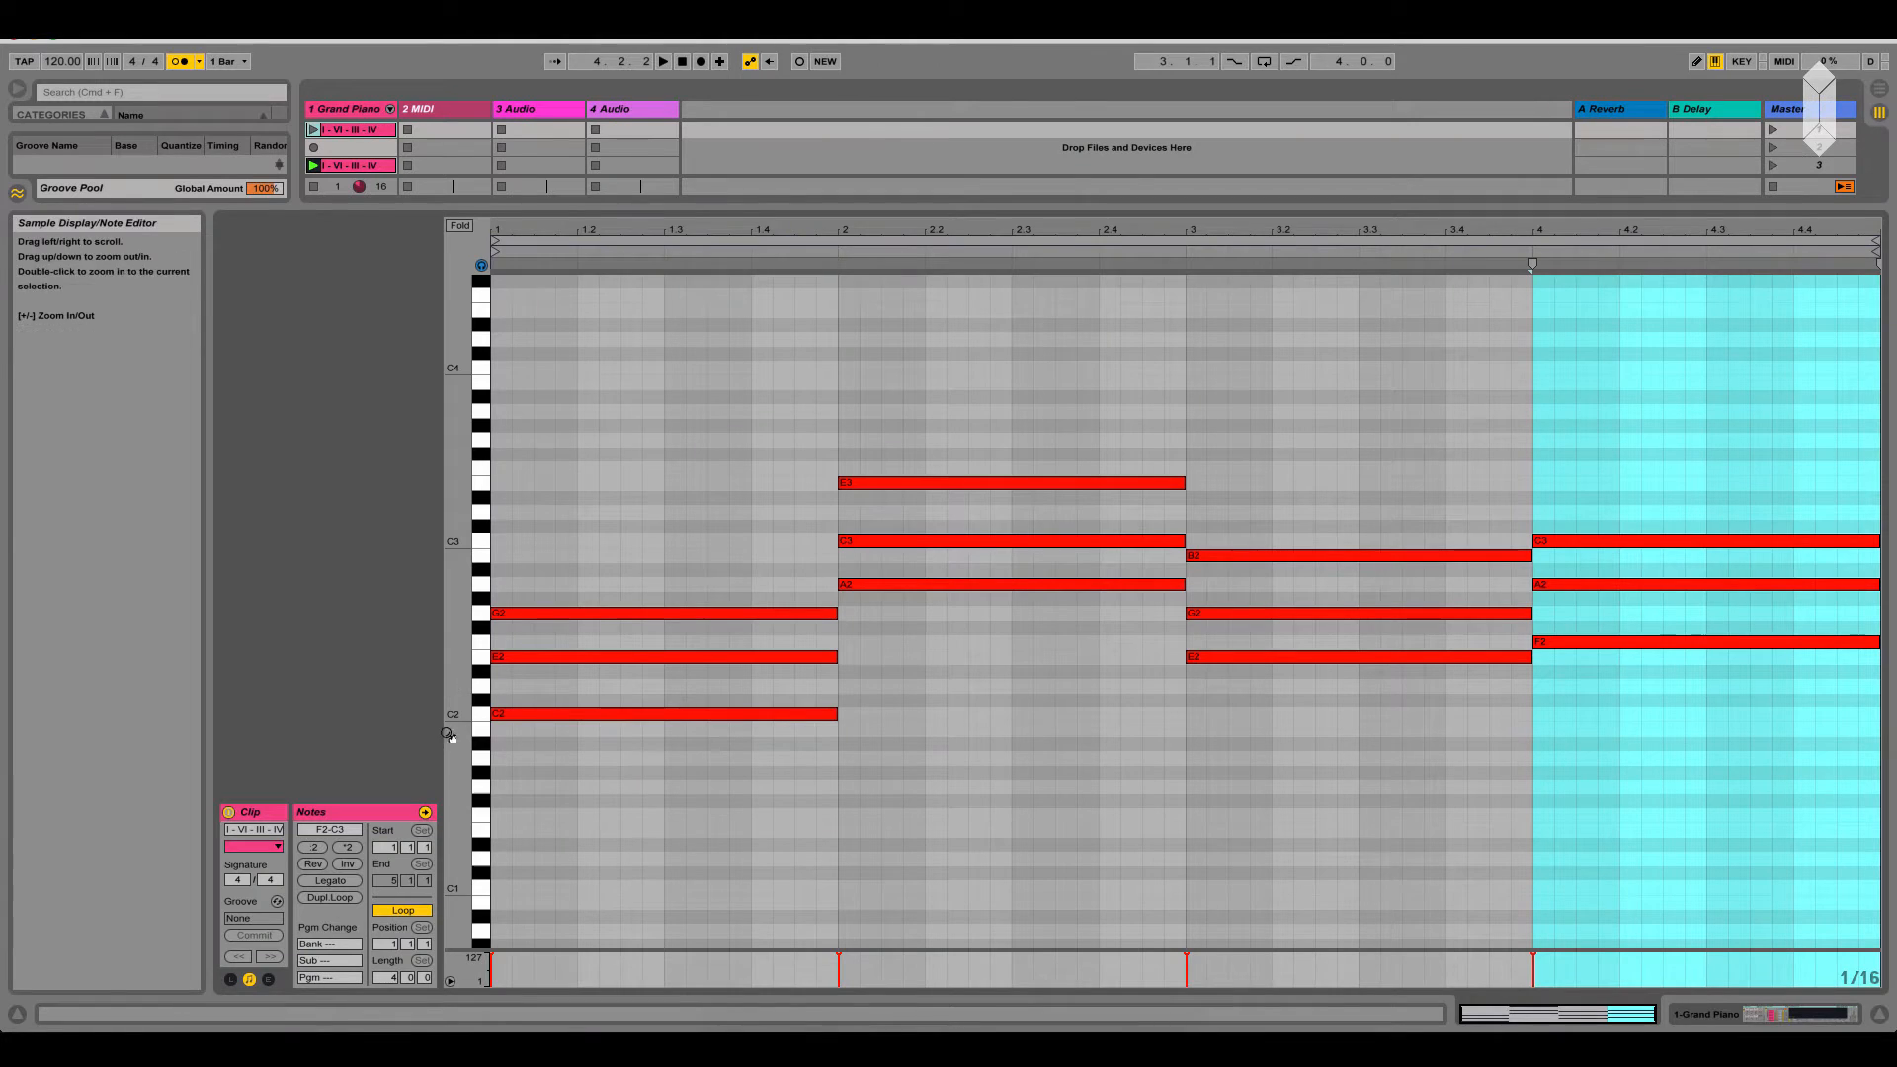
{"action": "left_click", "coordinate": [514, 717]}
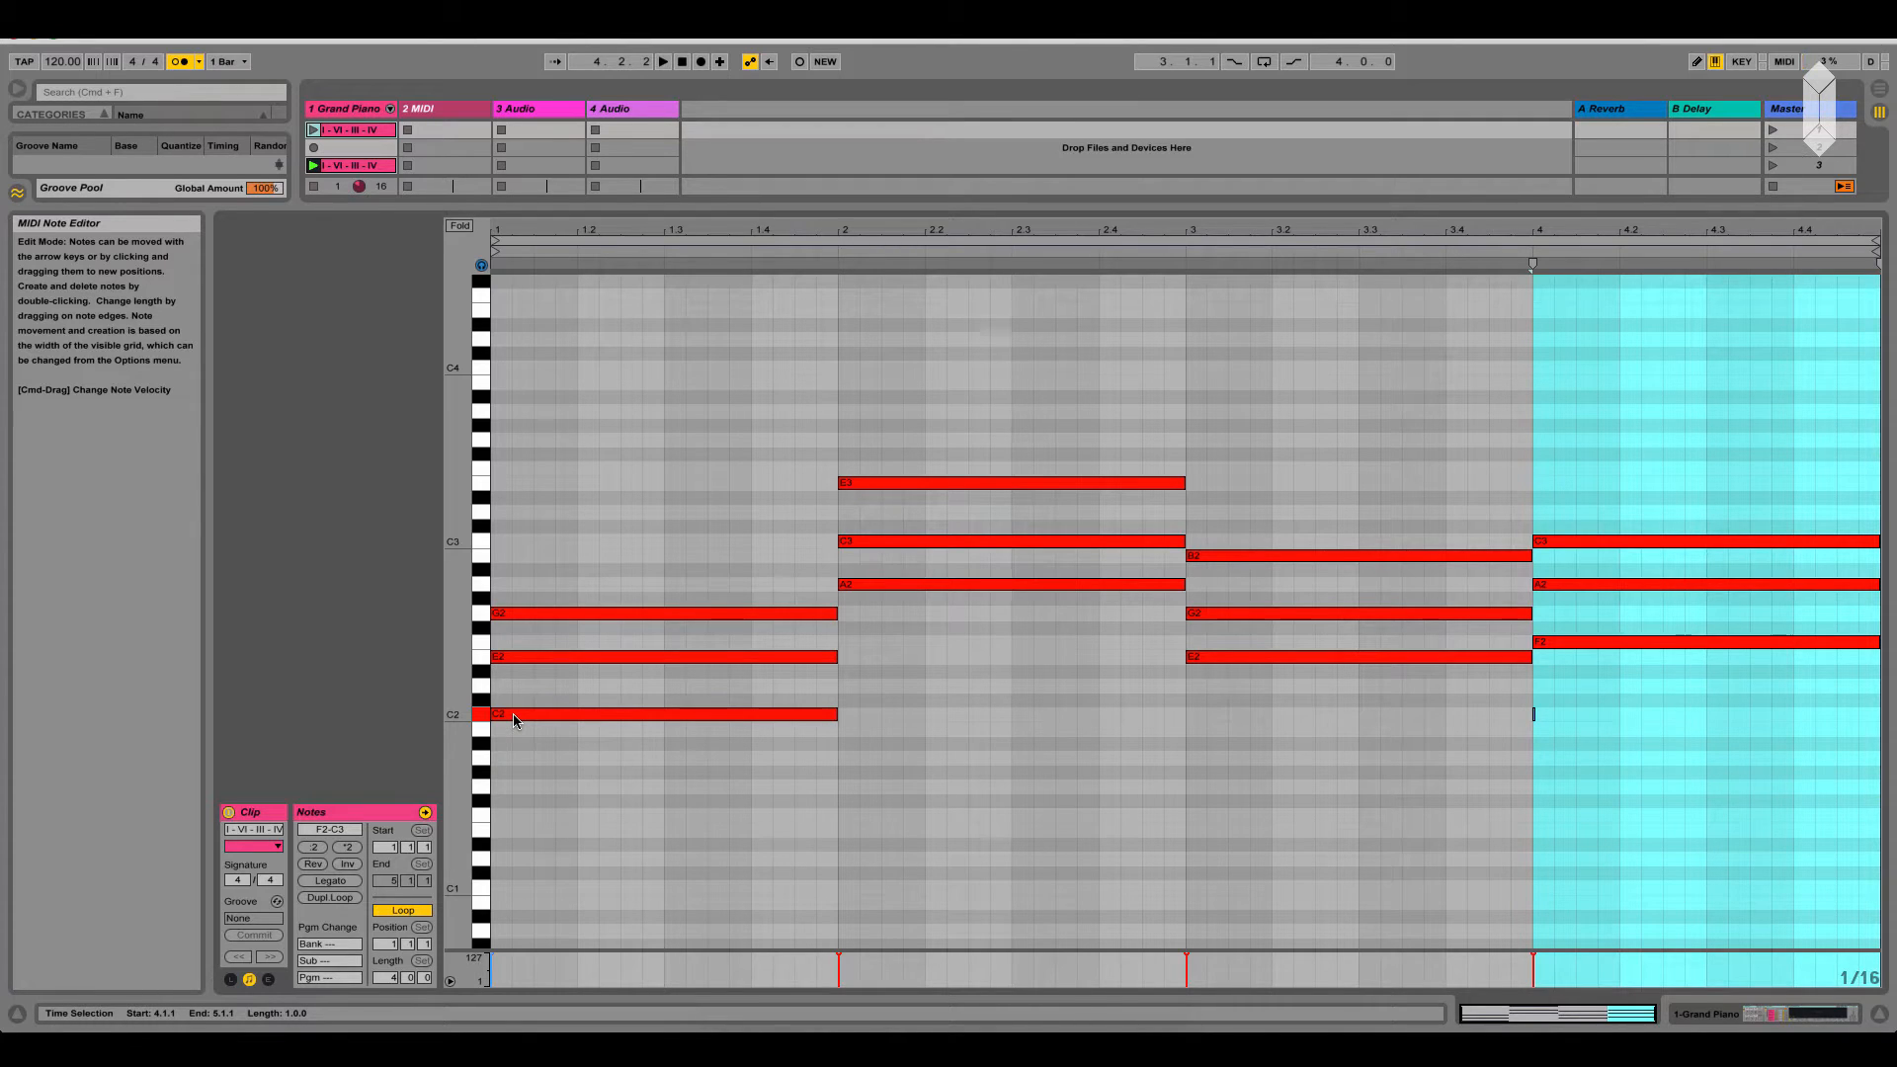
{"action": "key", "text": "d"}
{"action": "key", "text": "g"}
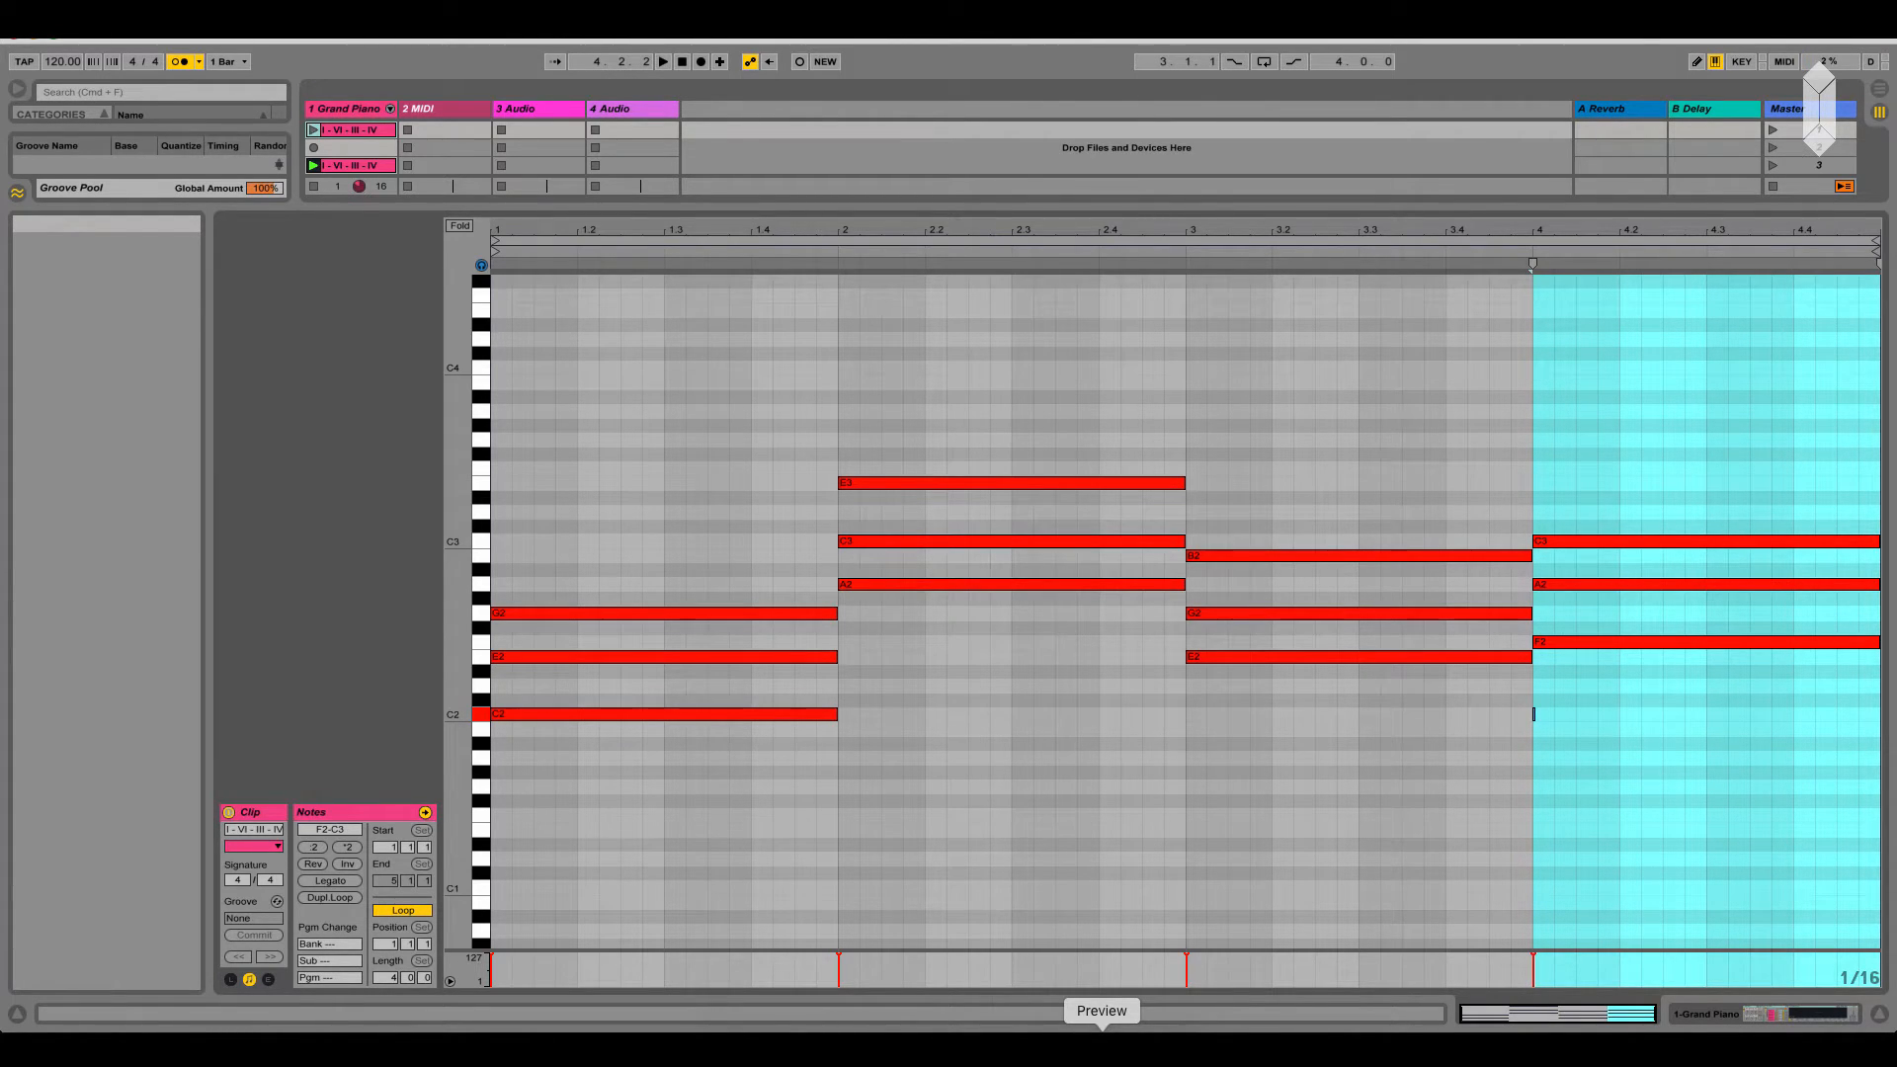
{"action": "key", "text": "d"}
{"action": "key", "text": "g"}
{"action": "key", "text": "j"}
Switch to Preview to examine the C major triad inversions, shift its window, and return to the note editor in Ableton Live
{"action": "left_click", "coordinate": [1102, 1047]}
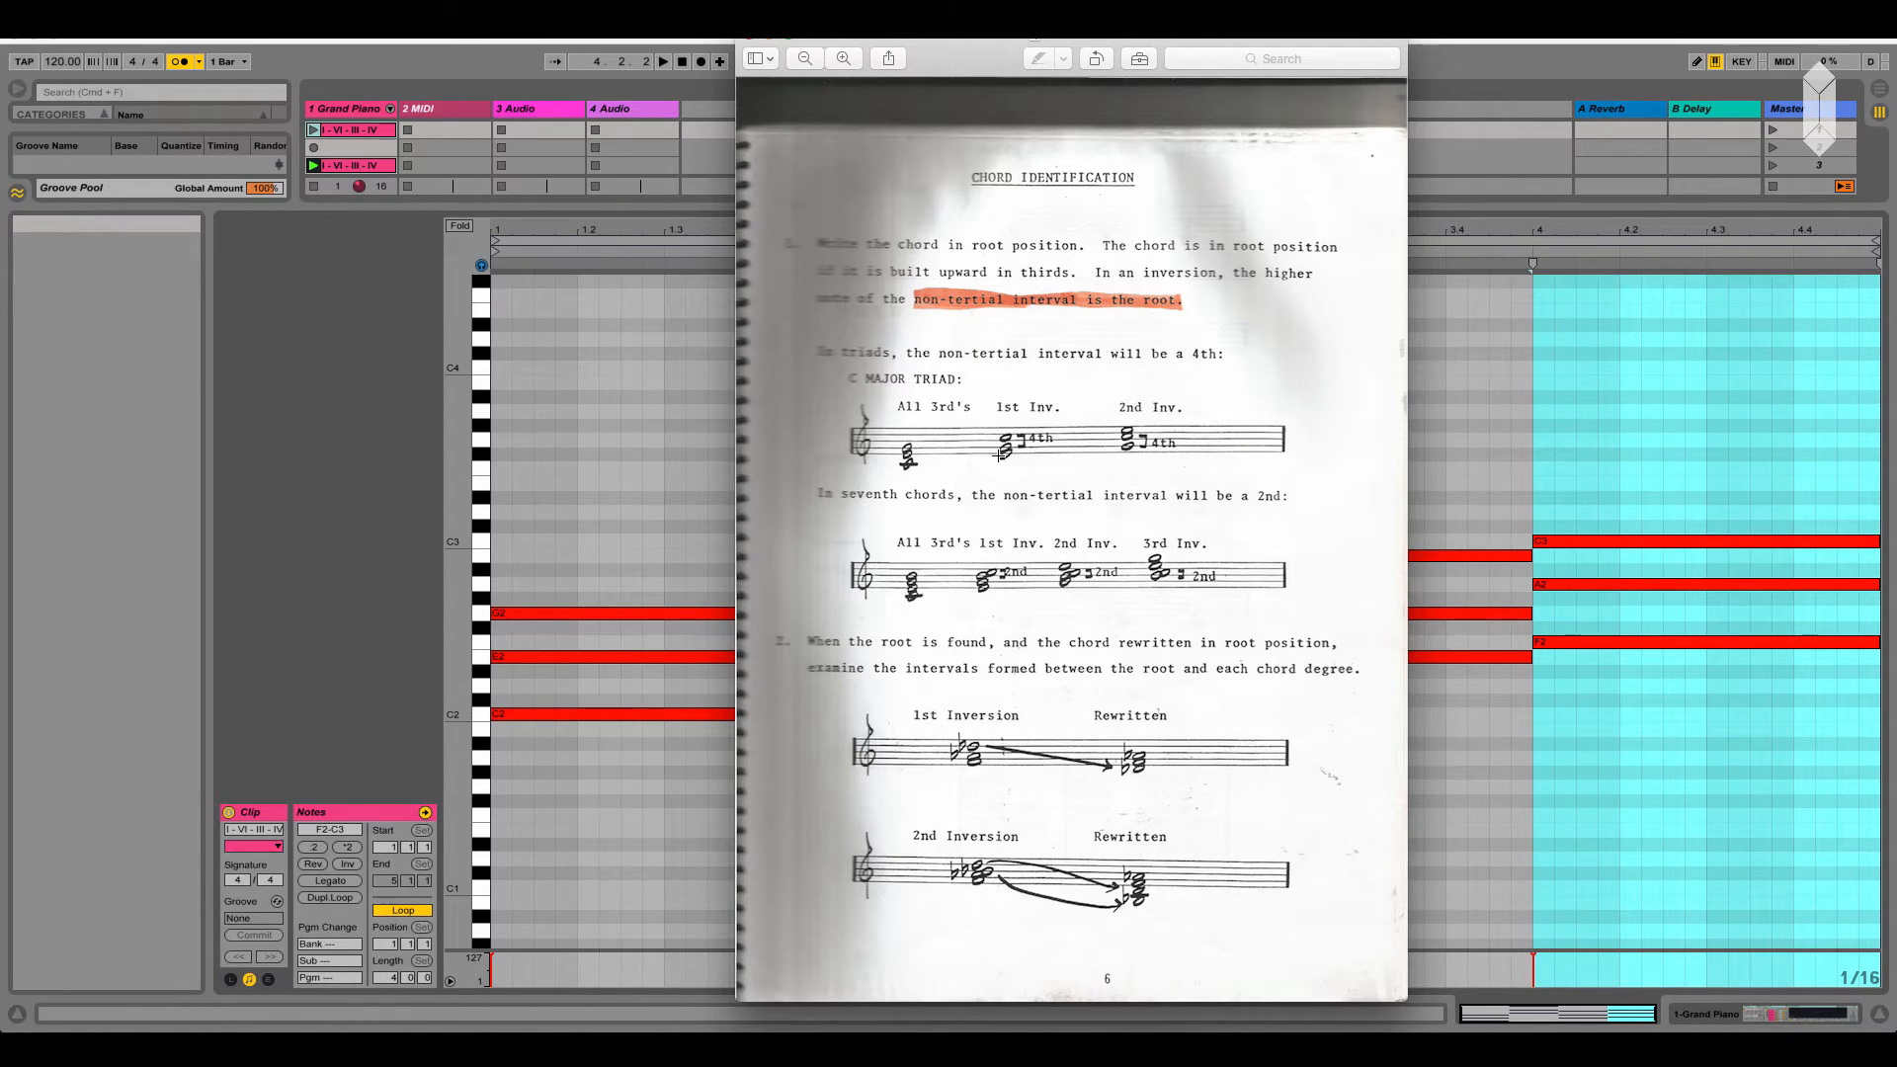
{"action": "left_click_drag", "start_coordinate": [965, 67], "coordinate": [918, 93]}
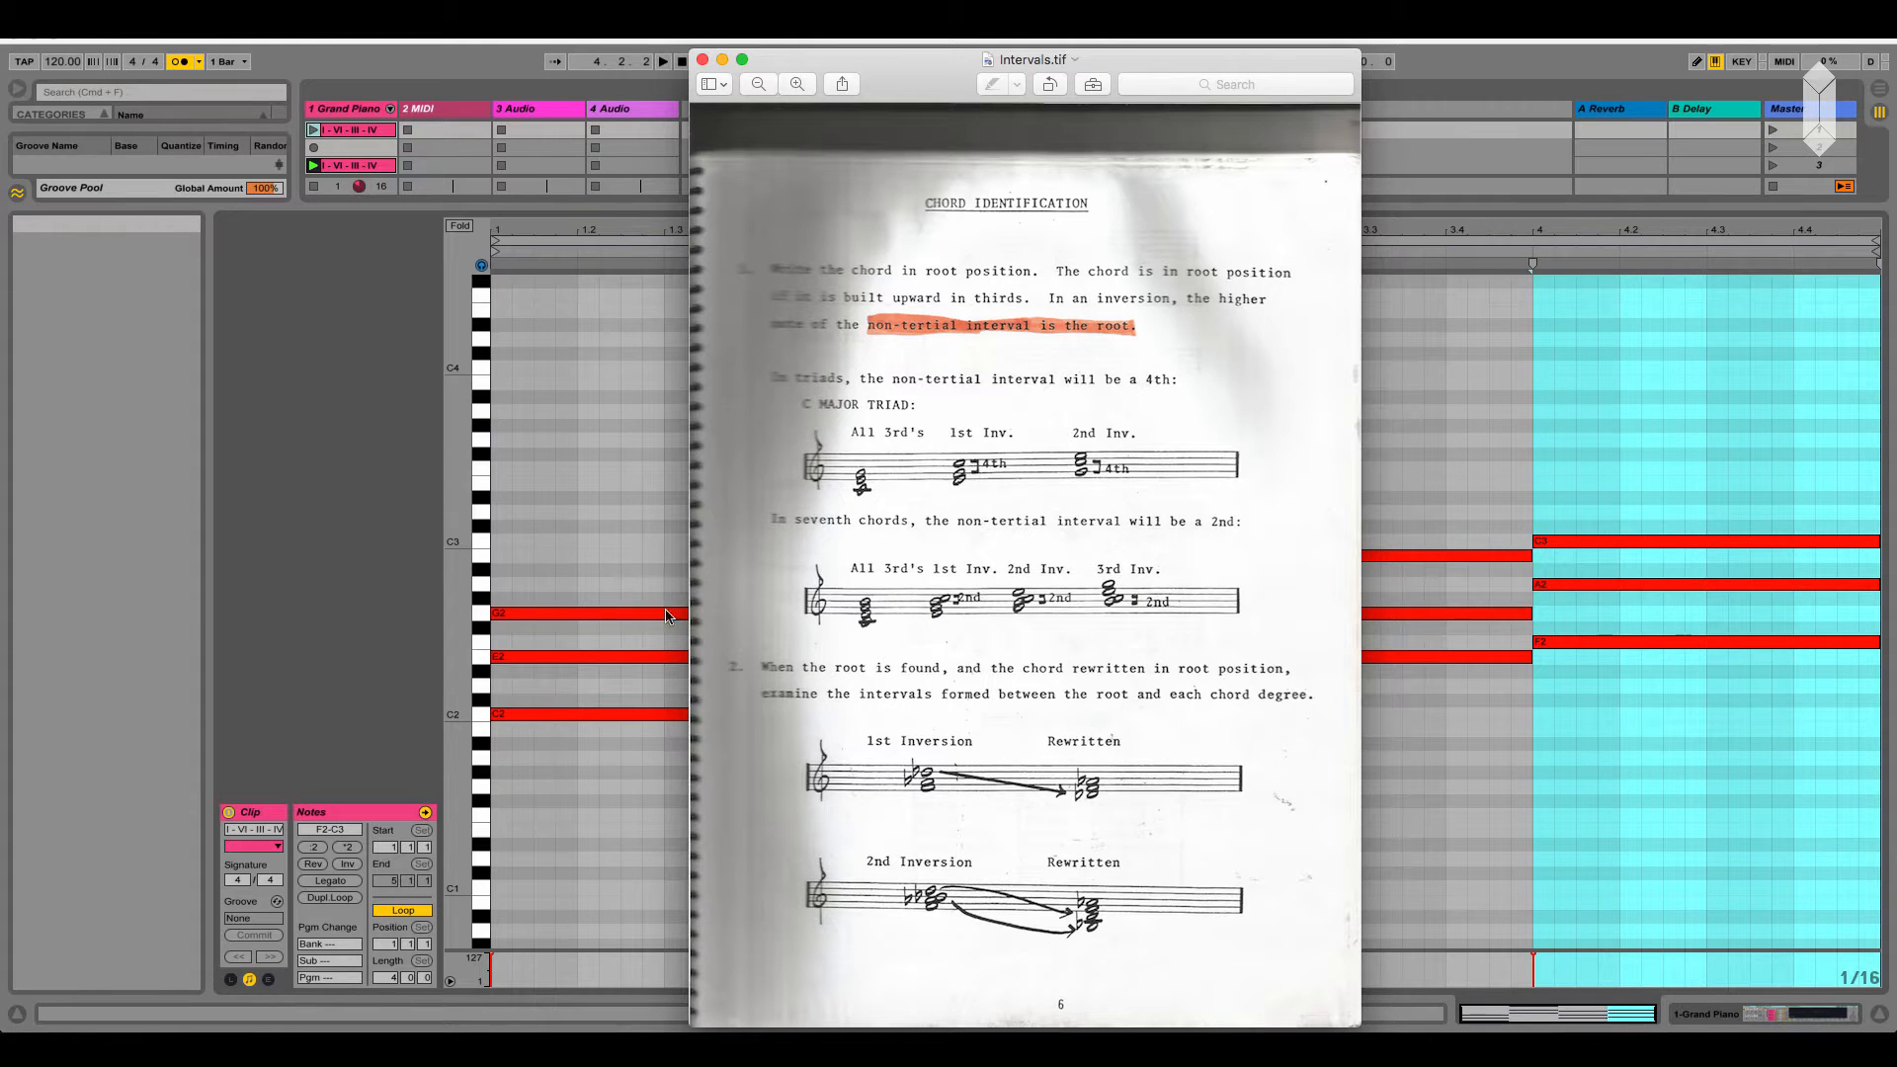
{"action": "left_click", "coordinate": [481, 692]}
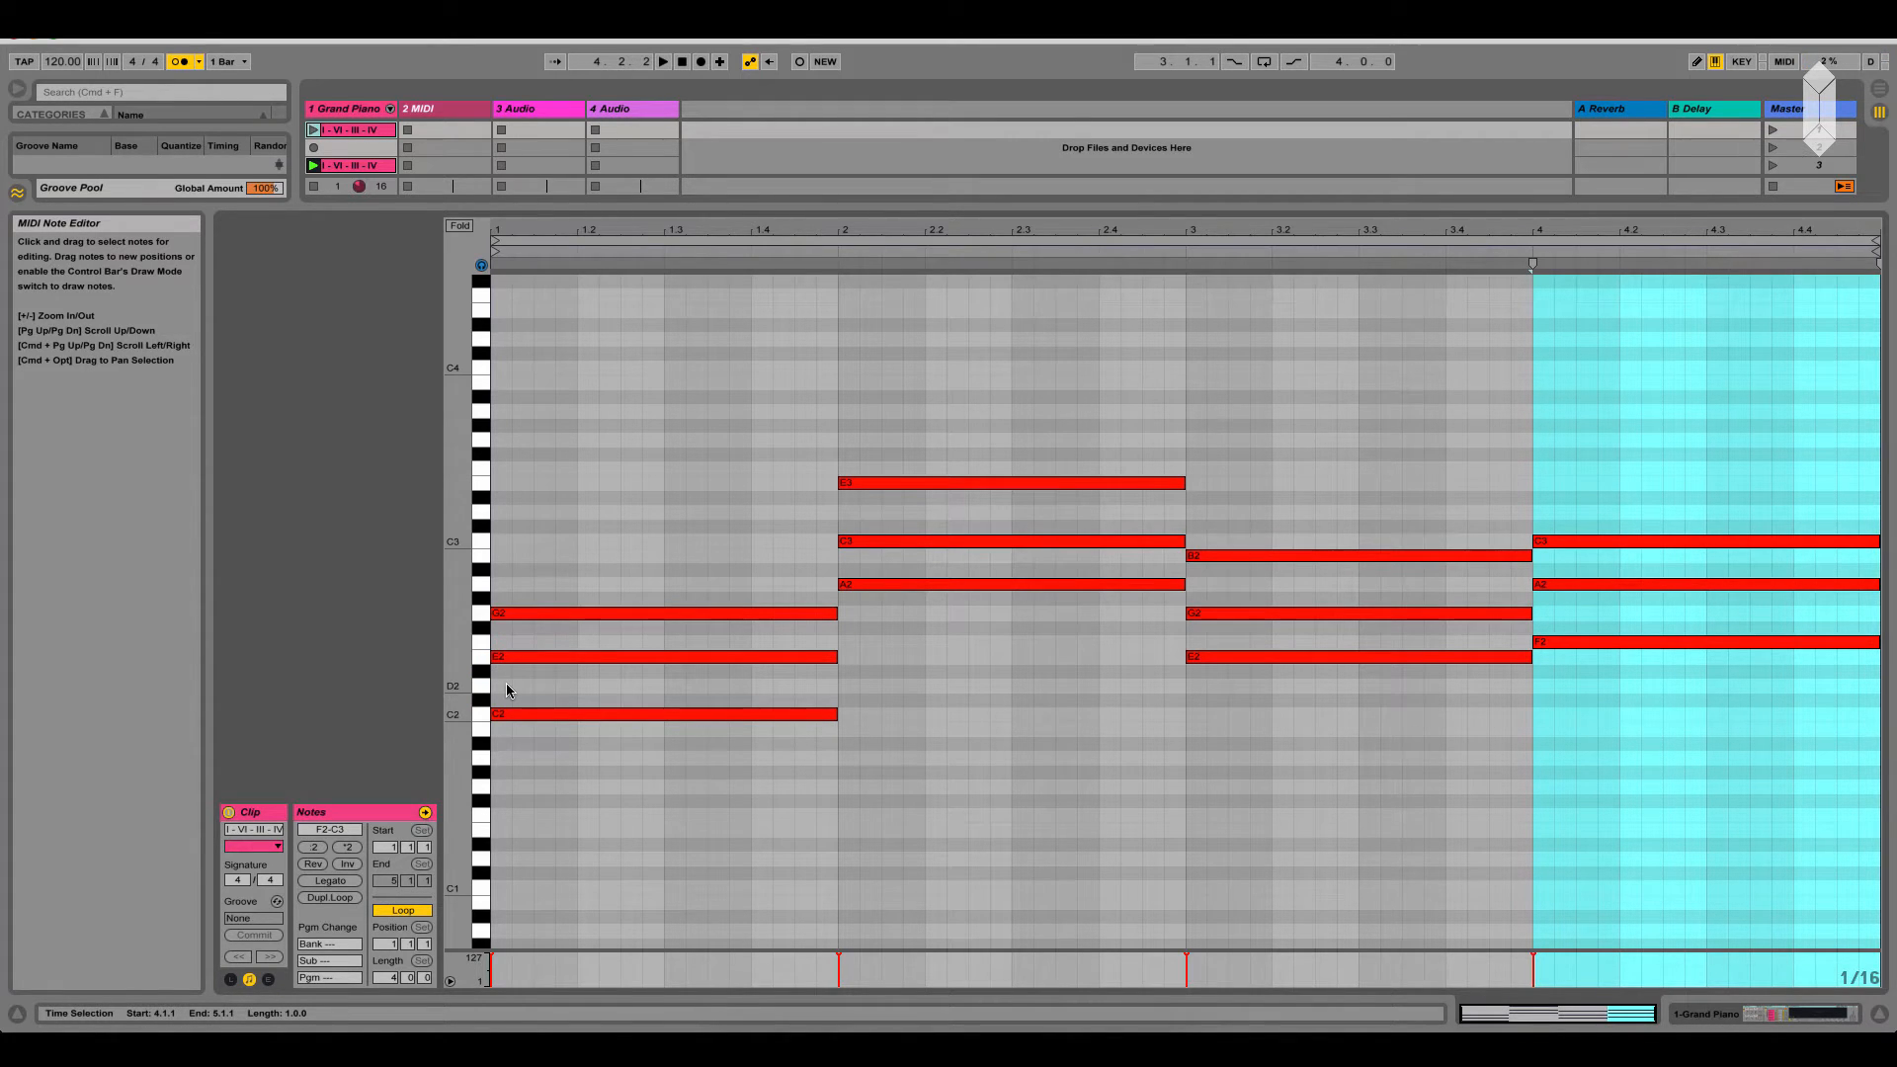
Examine the individual notes C2 and E2 of the clip's first chord
{"action": "left_click", "coordinate": [512, 713]}
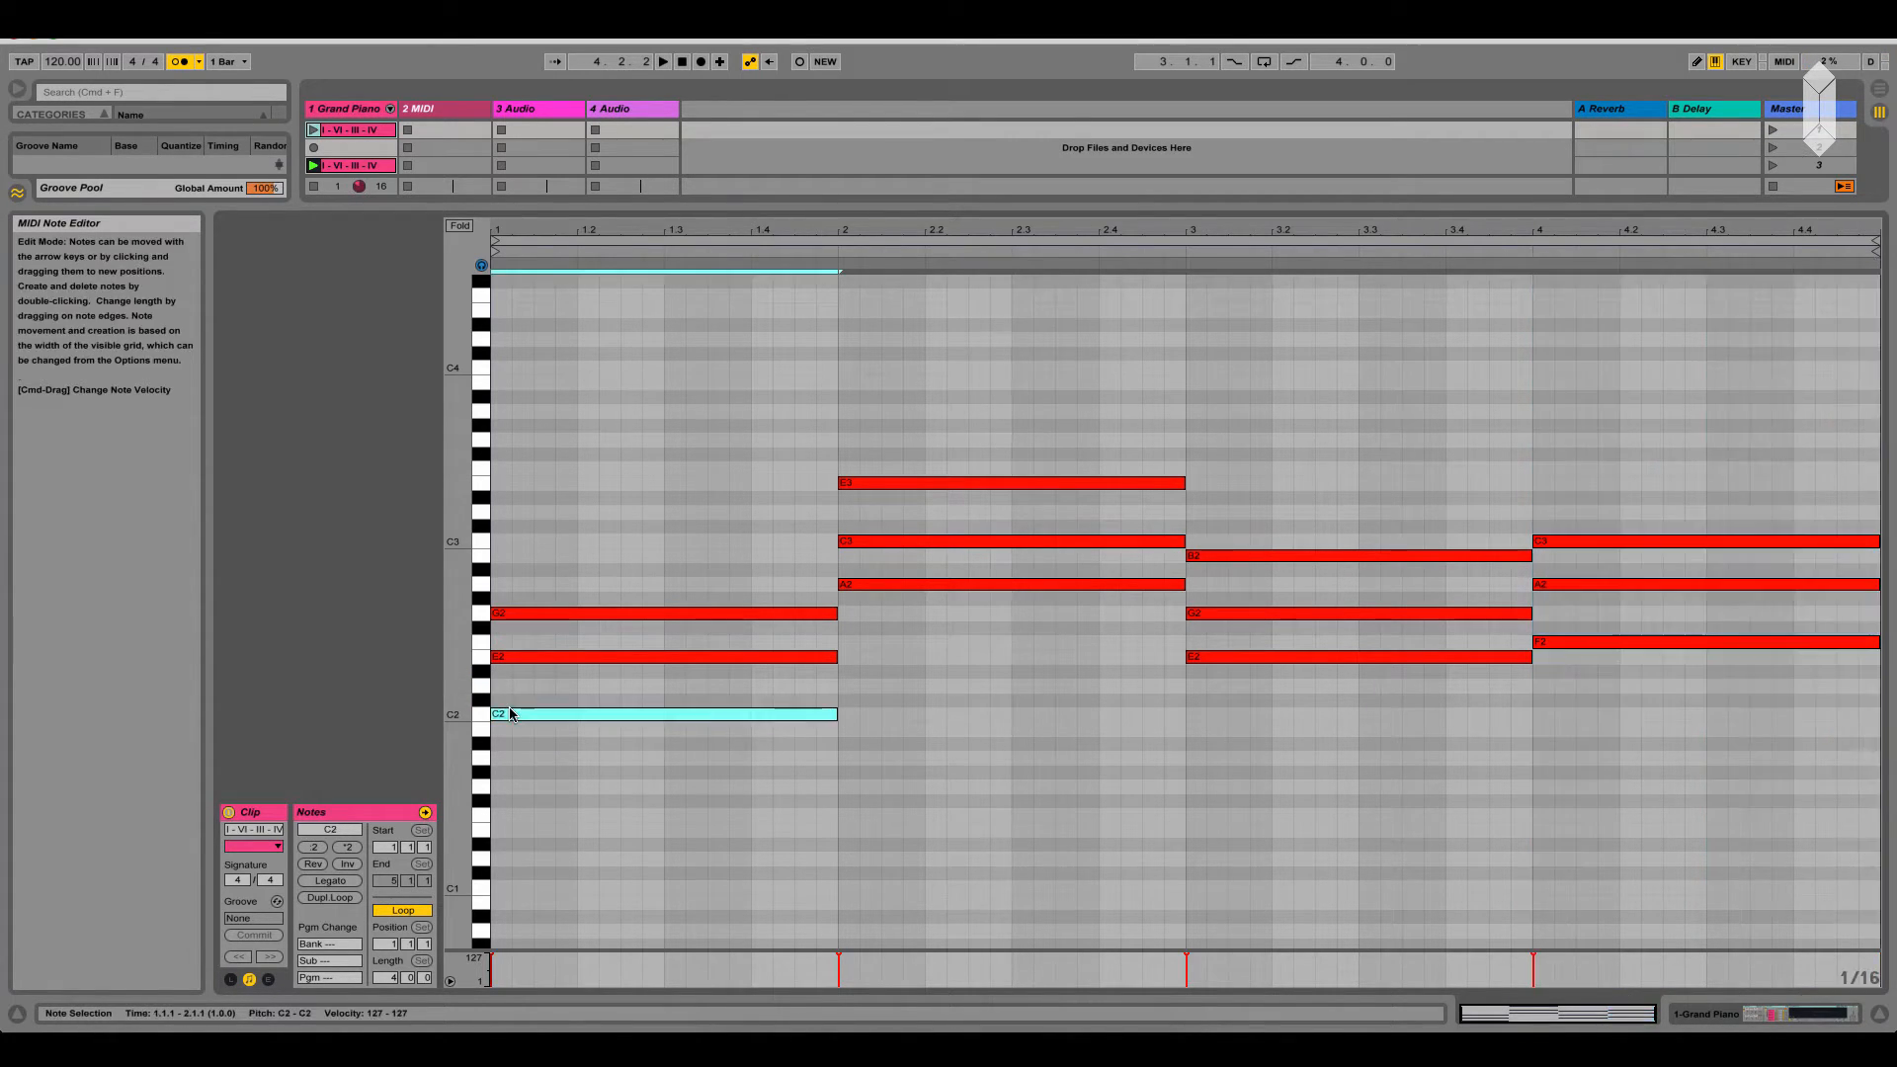
{"action": "left_click", "coordinate": [518, 657]}
{"action": "left_click", "coordinate": [534, 601]}
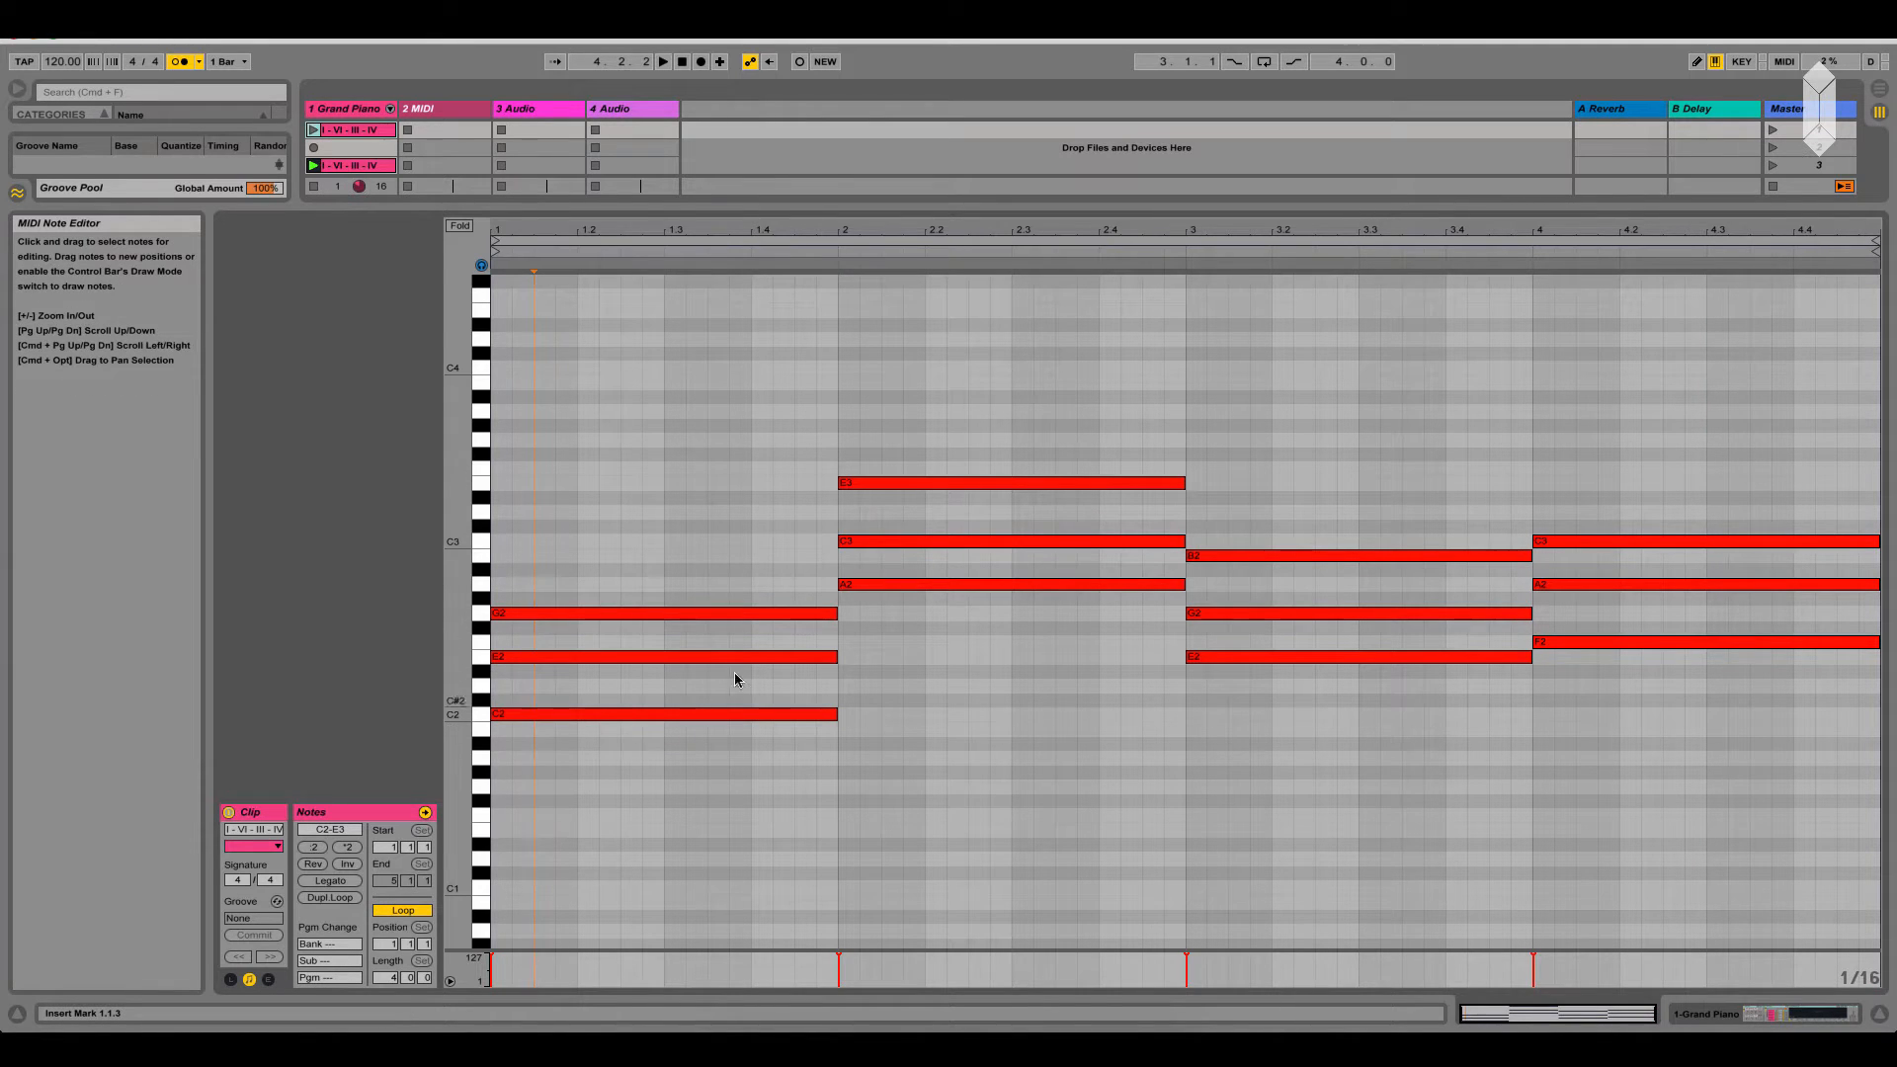
Switch to Preview to examine the second-inversion C major triad, and return to the note editor in Ableton Live
{"action": "left_click", "coordinate": [1102, 1027]}
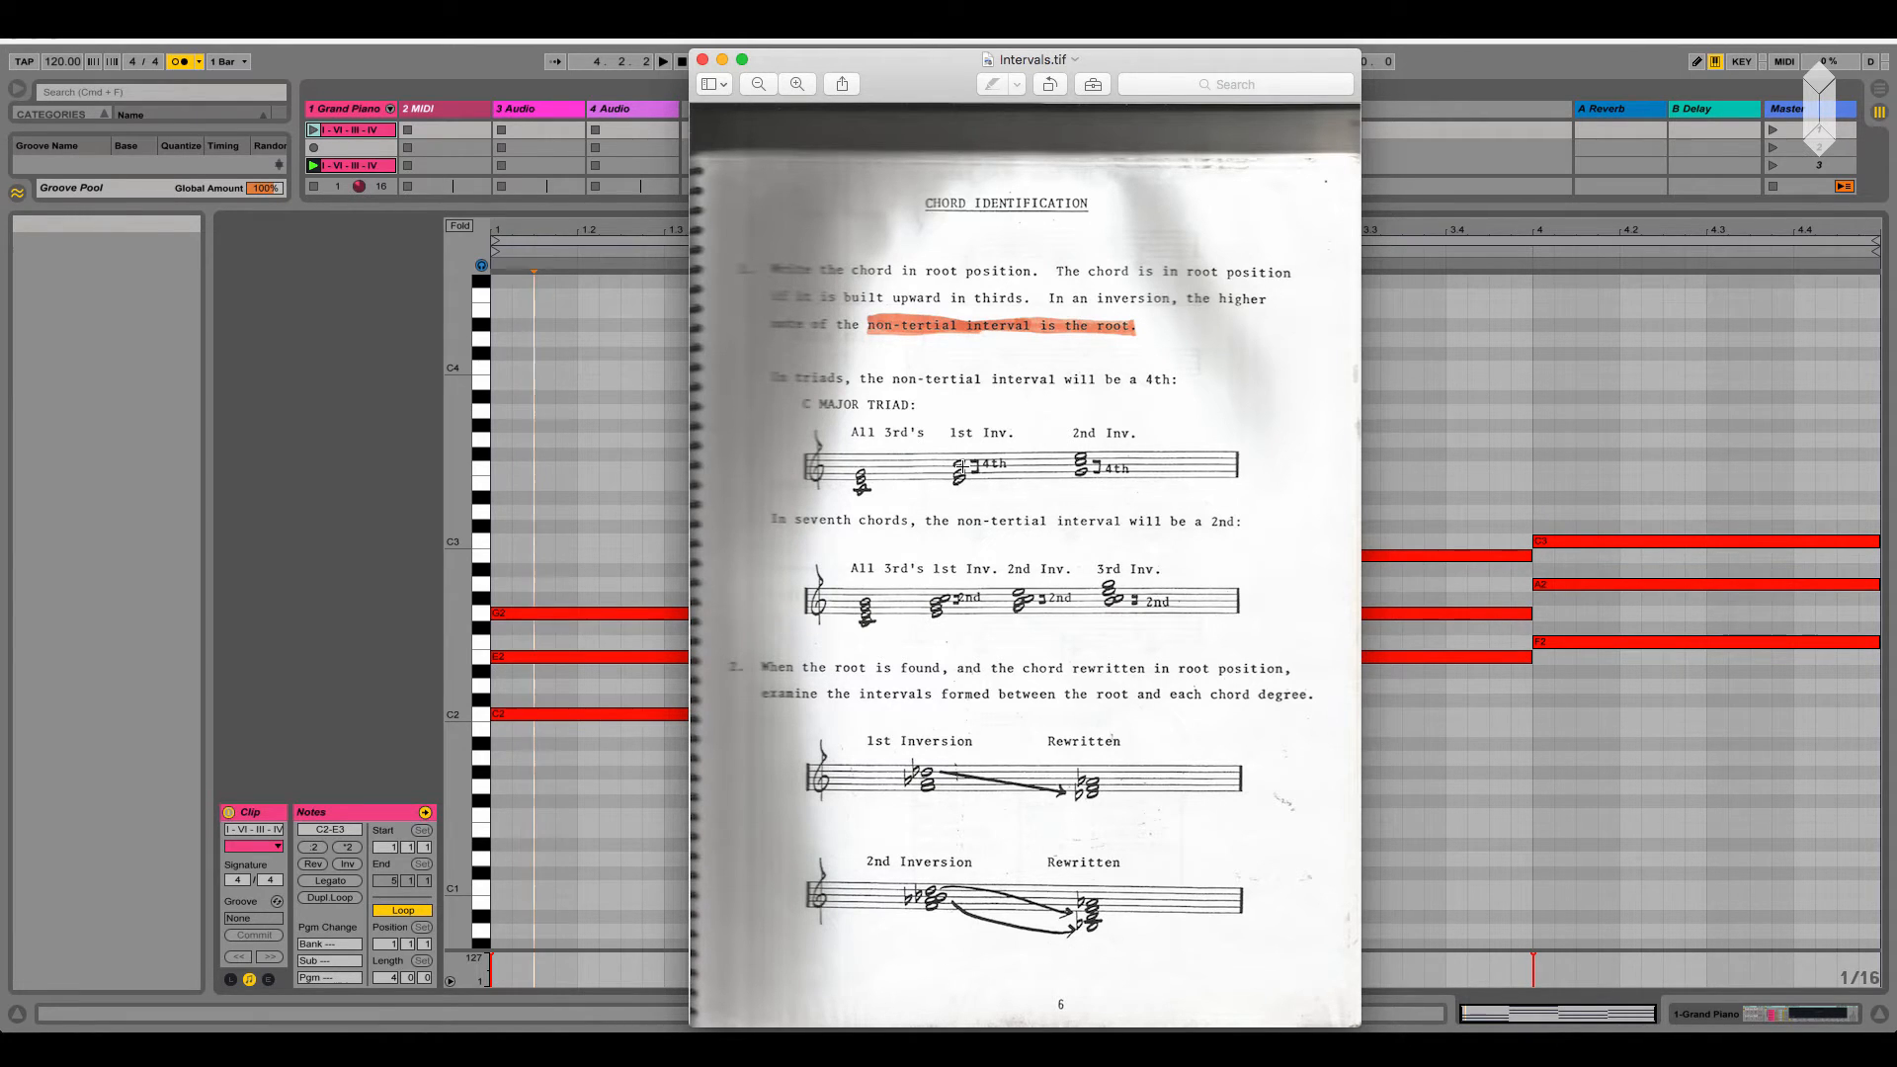
{"action": "left_click_drag", "start_coordinate": [1086, 471], "coordinate": [1090, 443]}
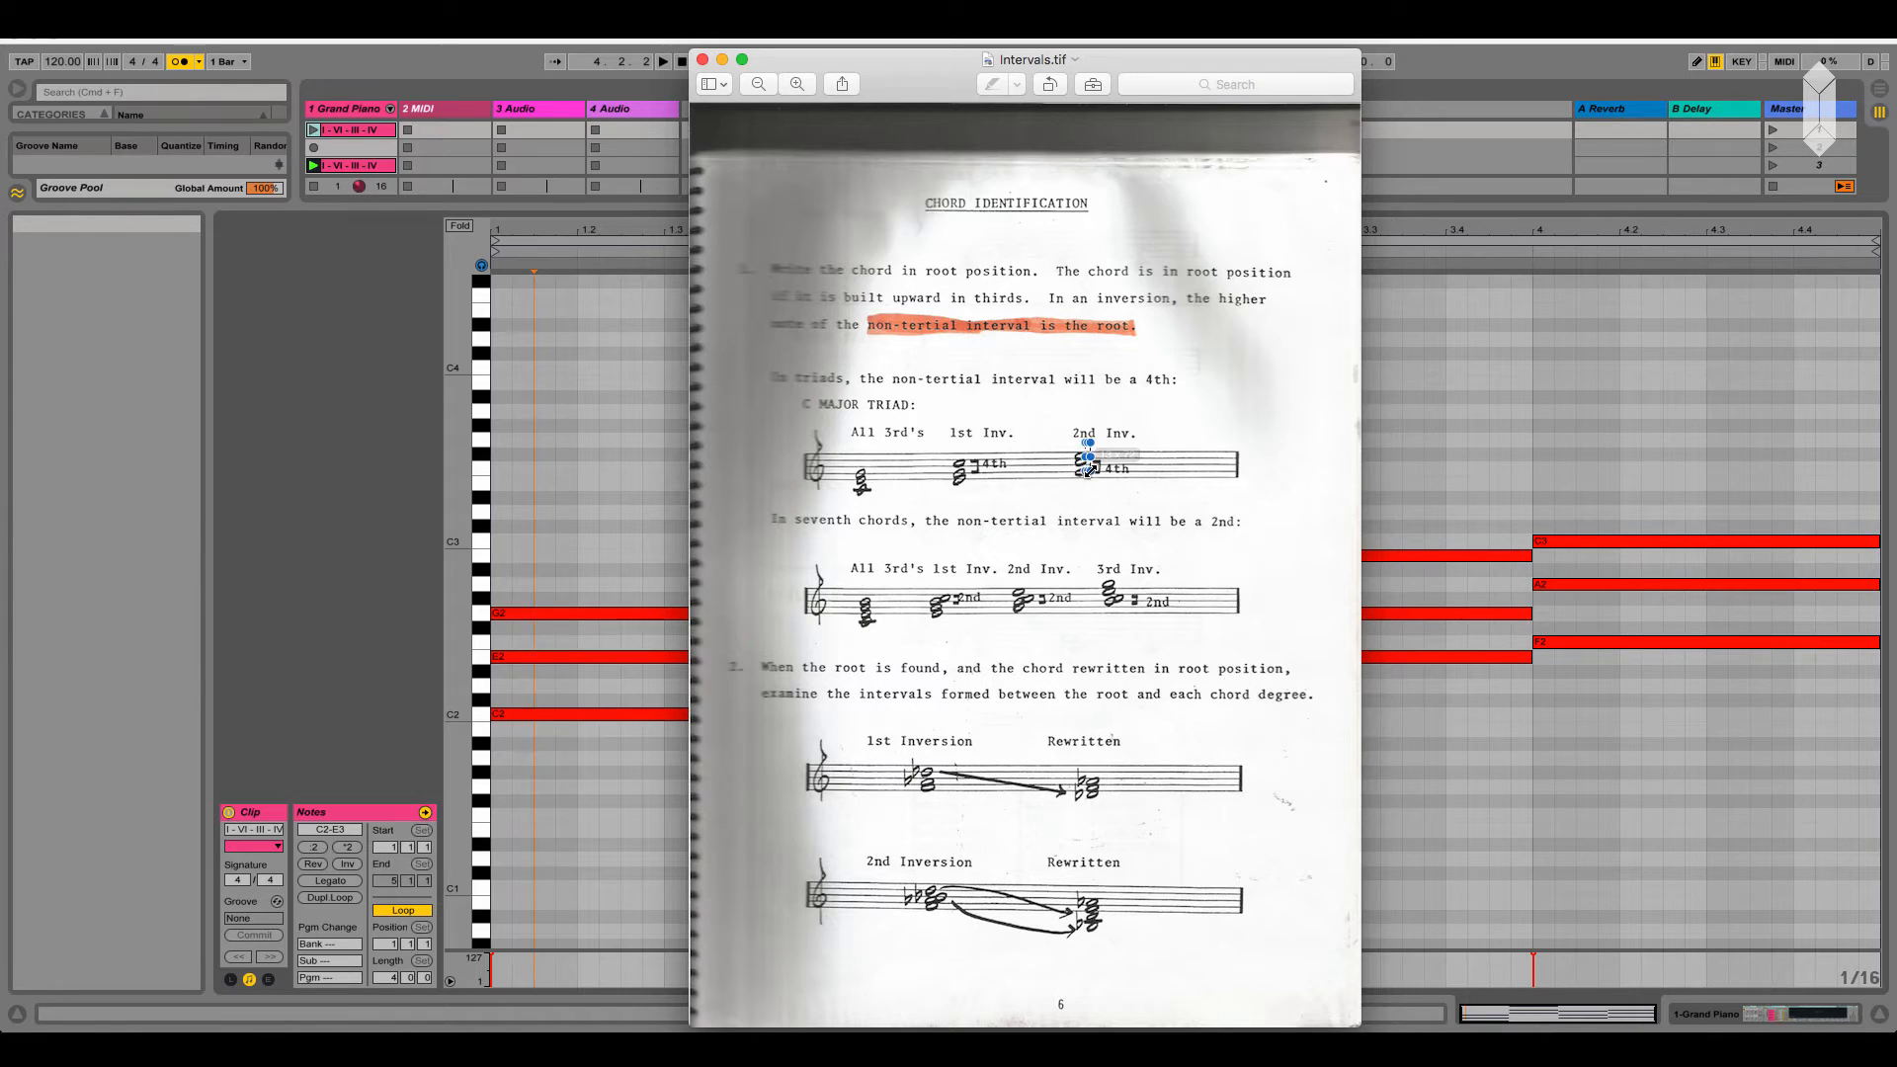
{"action": "left_click", "coordinate": [1088, 472]}
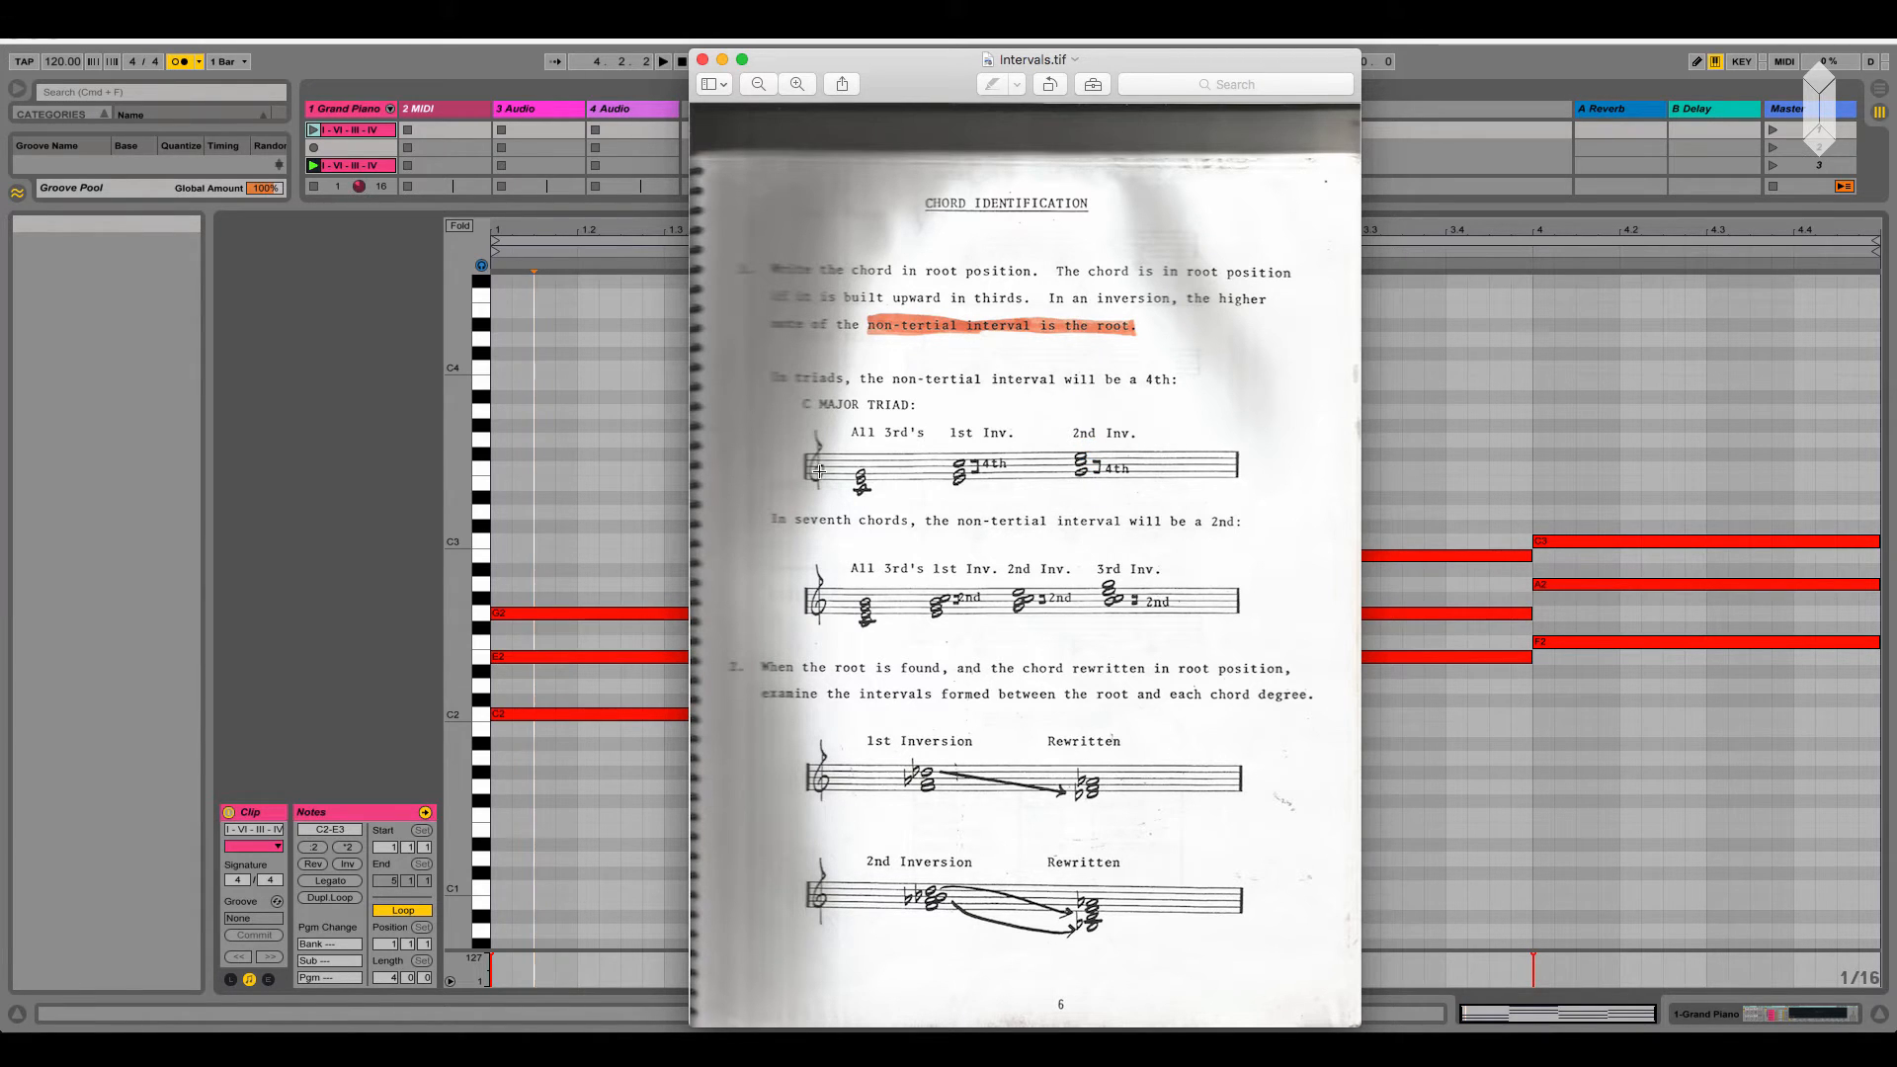
{"action": "left_click", "coordinate": [601, 507]}
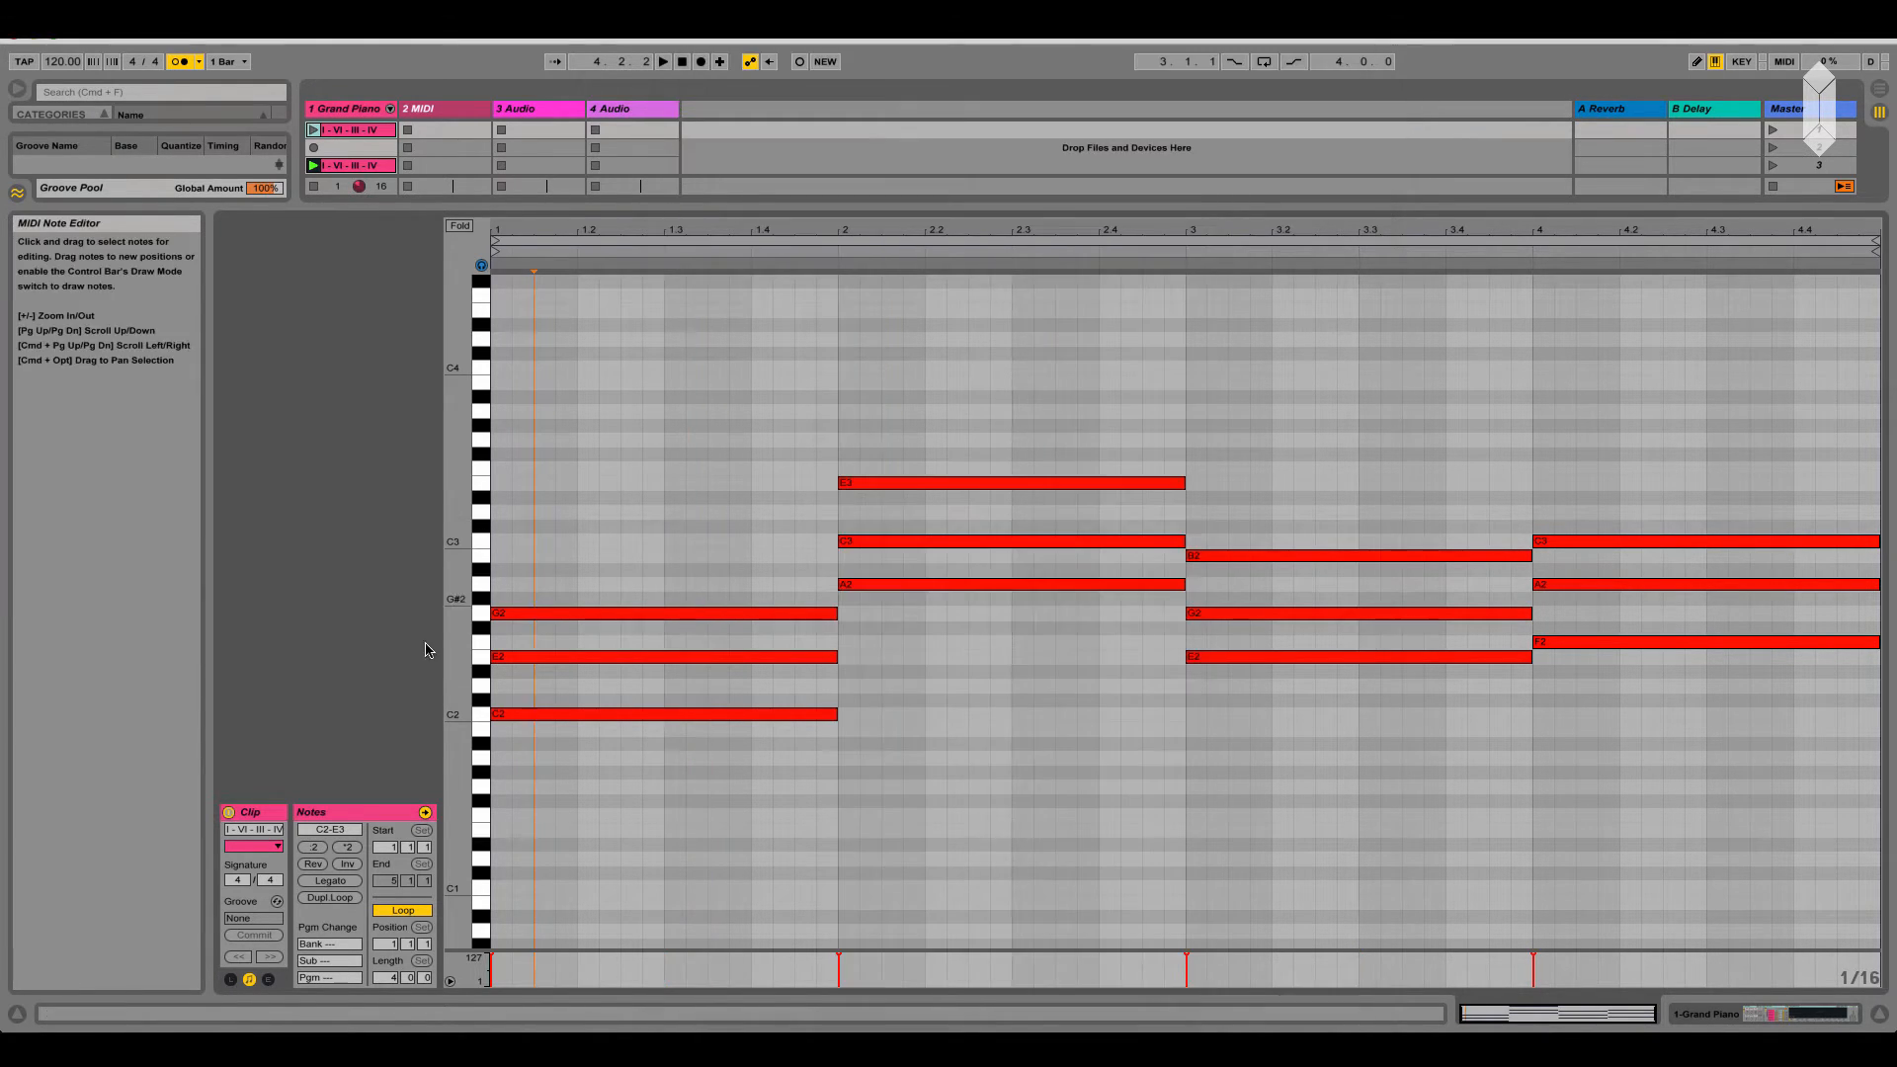
Create an empty MIDI clip in the second slot of the Grand Piano track
{"action": "left_click_drag", "start_coordinate": [464, 643], "coordinate": [500, 643]}
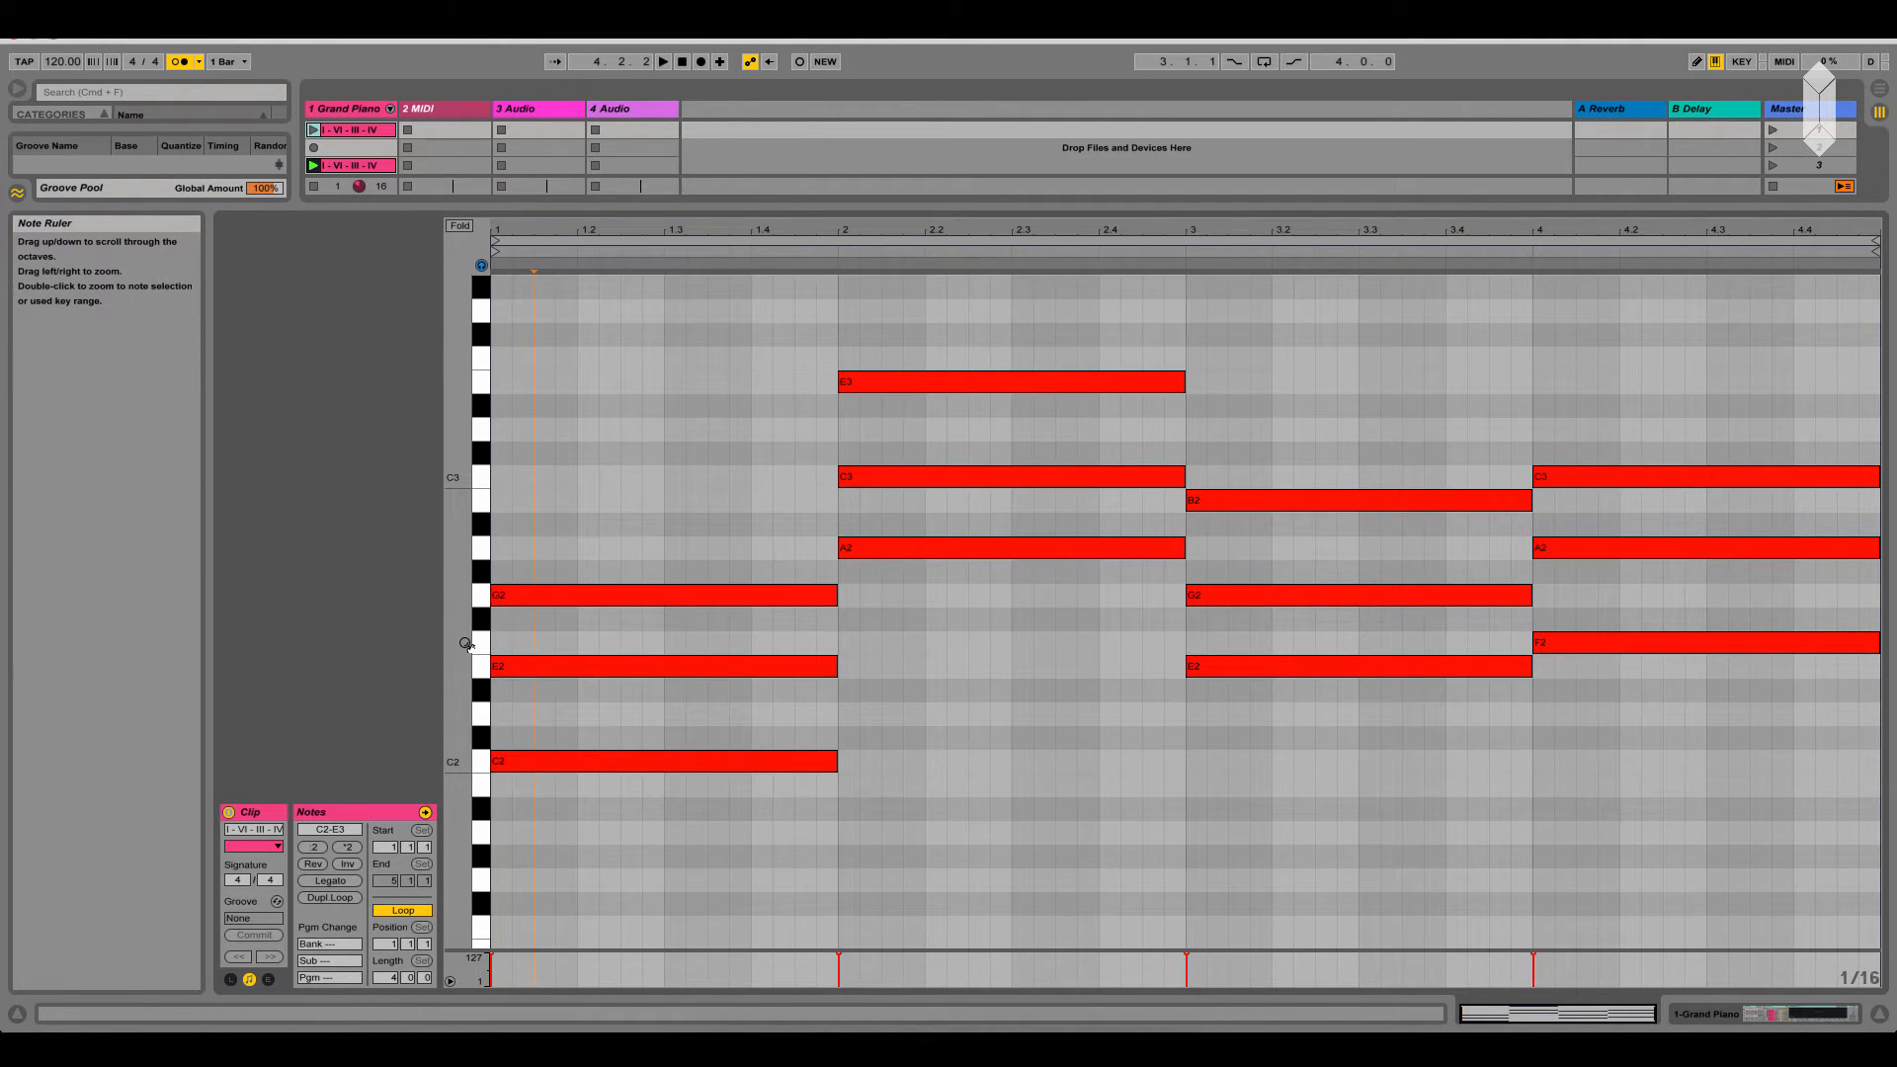
{"action": "left_click", "coordinate": [365, 150]}
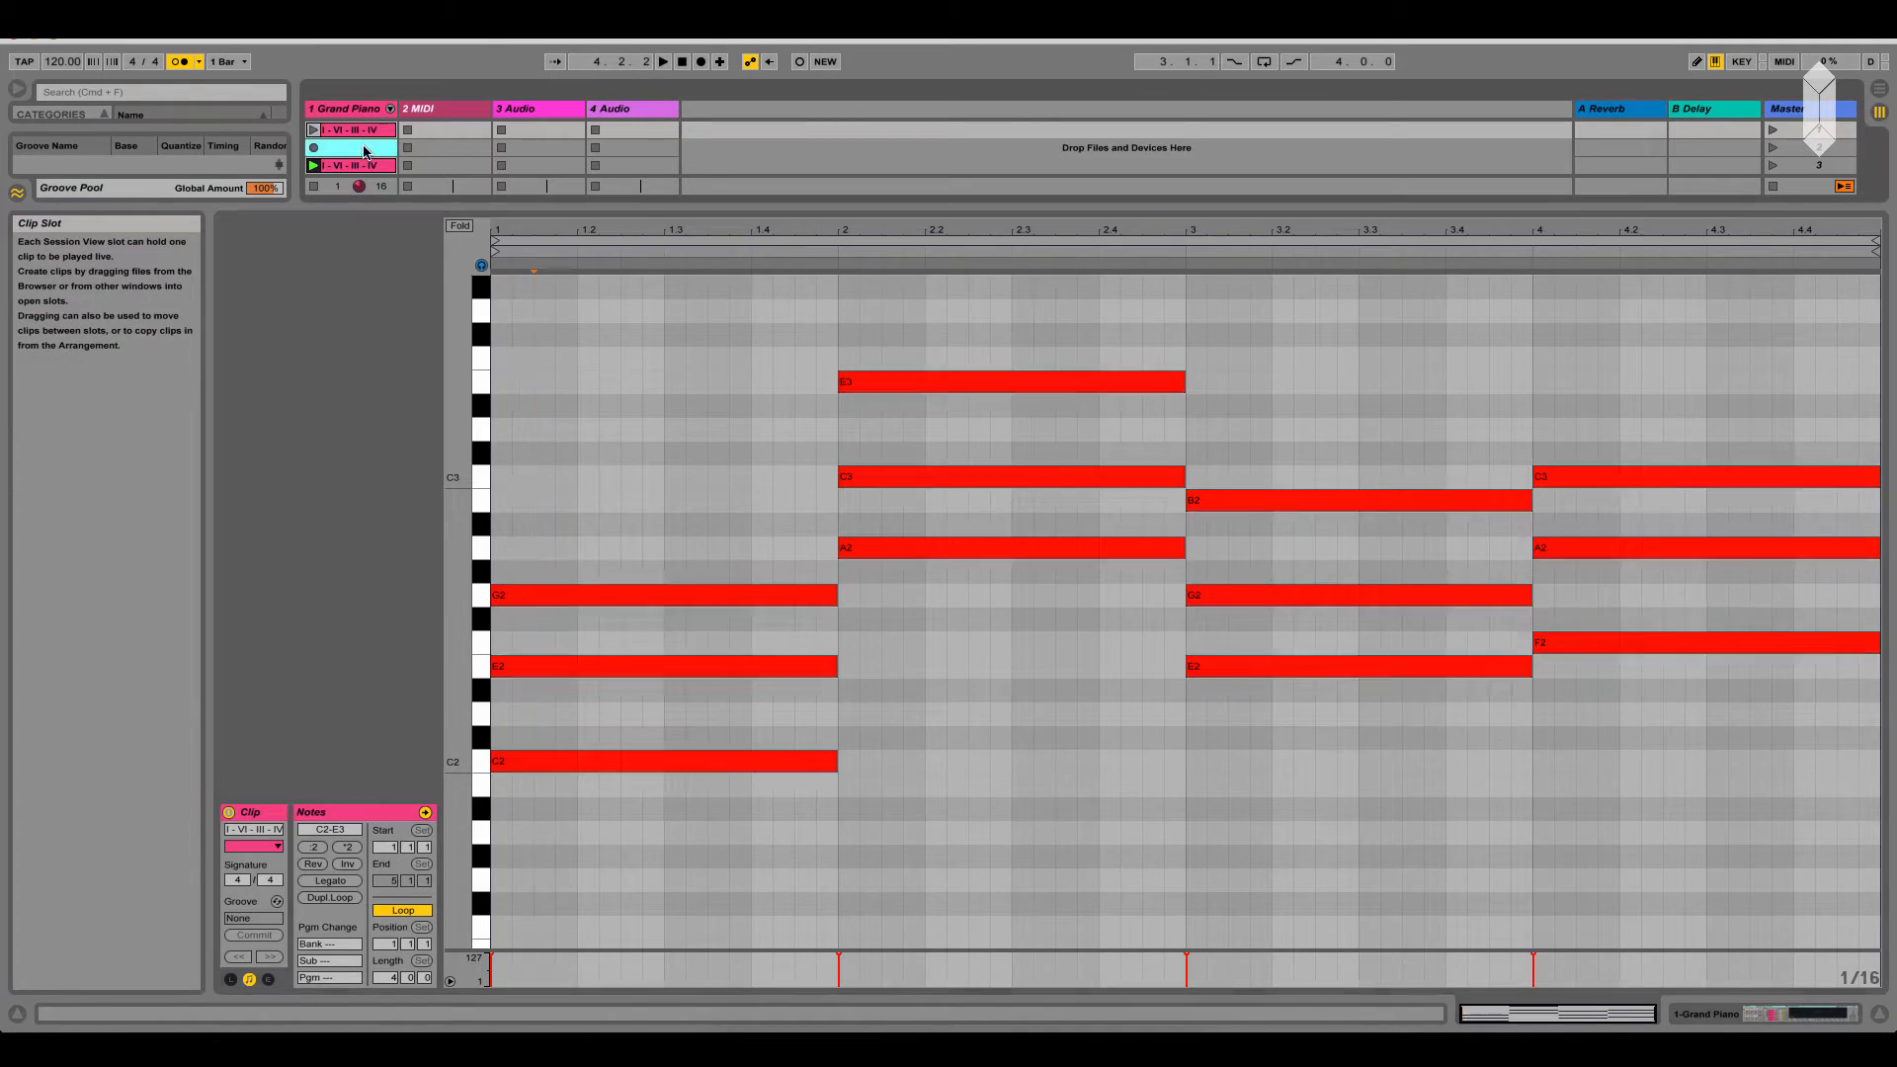
{"action": "double_click", "coordinate": [365, 149]}
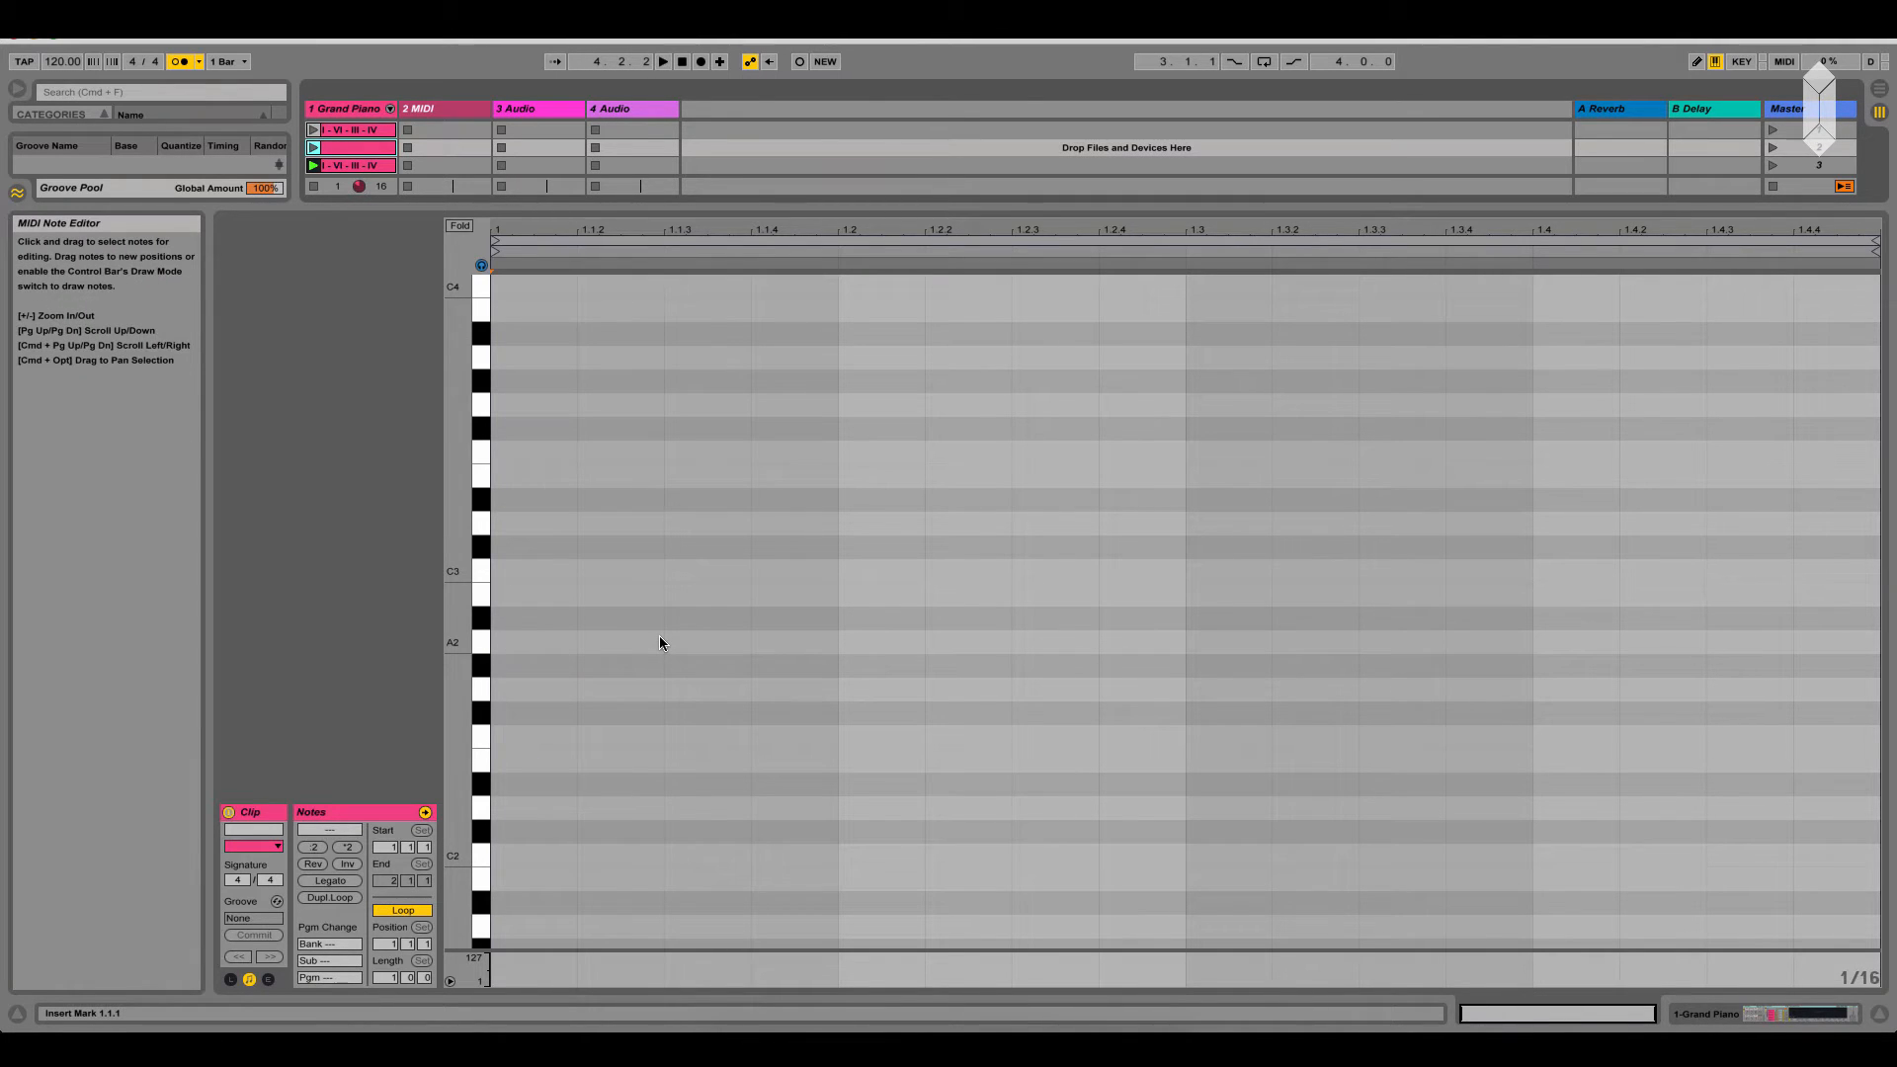
Audition the C major triad and enter C2, E2 and G2 as a one-beat chord at the start of the new clip
{"action": "key", "text": "a"}
{"action": "key", "text": "d"}
{"action": "key", "text": "g"}
{"action": "double_click", "coordinate": [540, 857]}
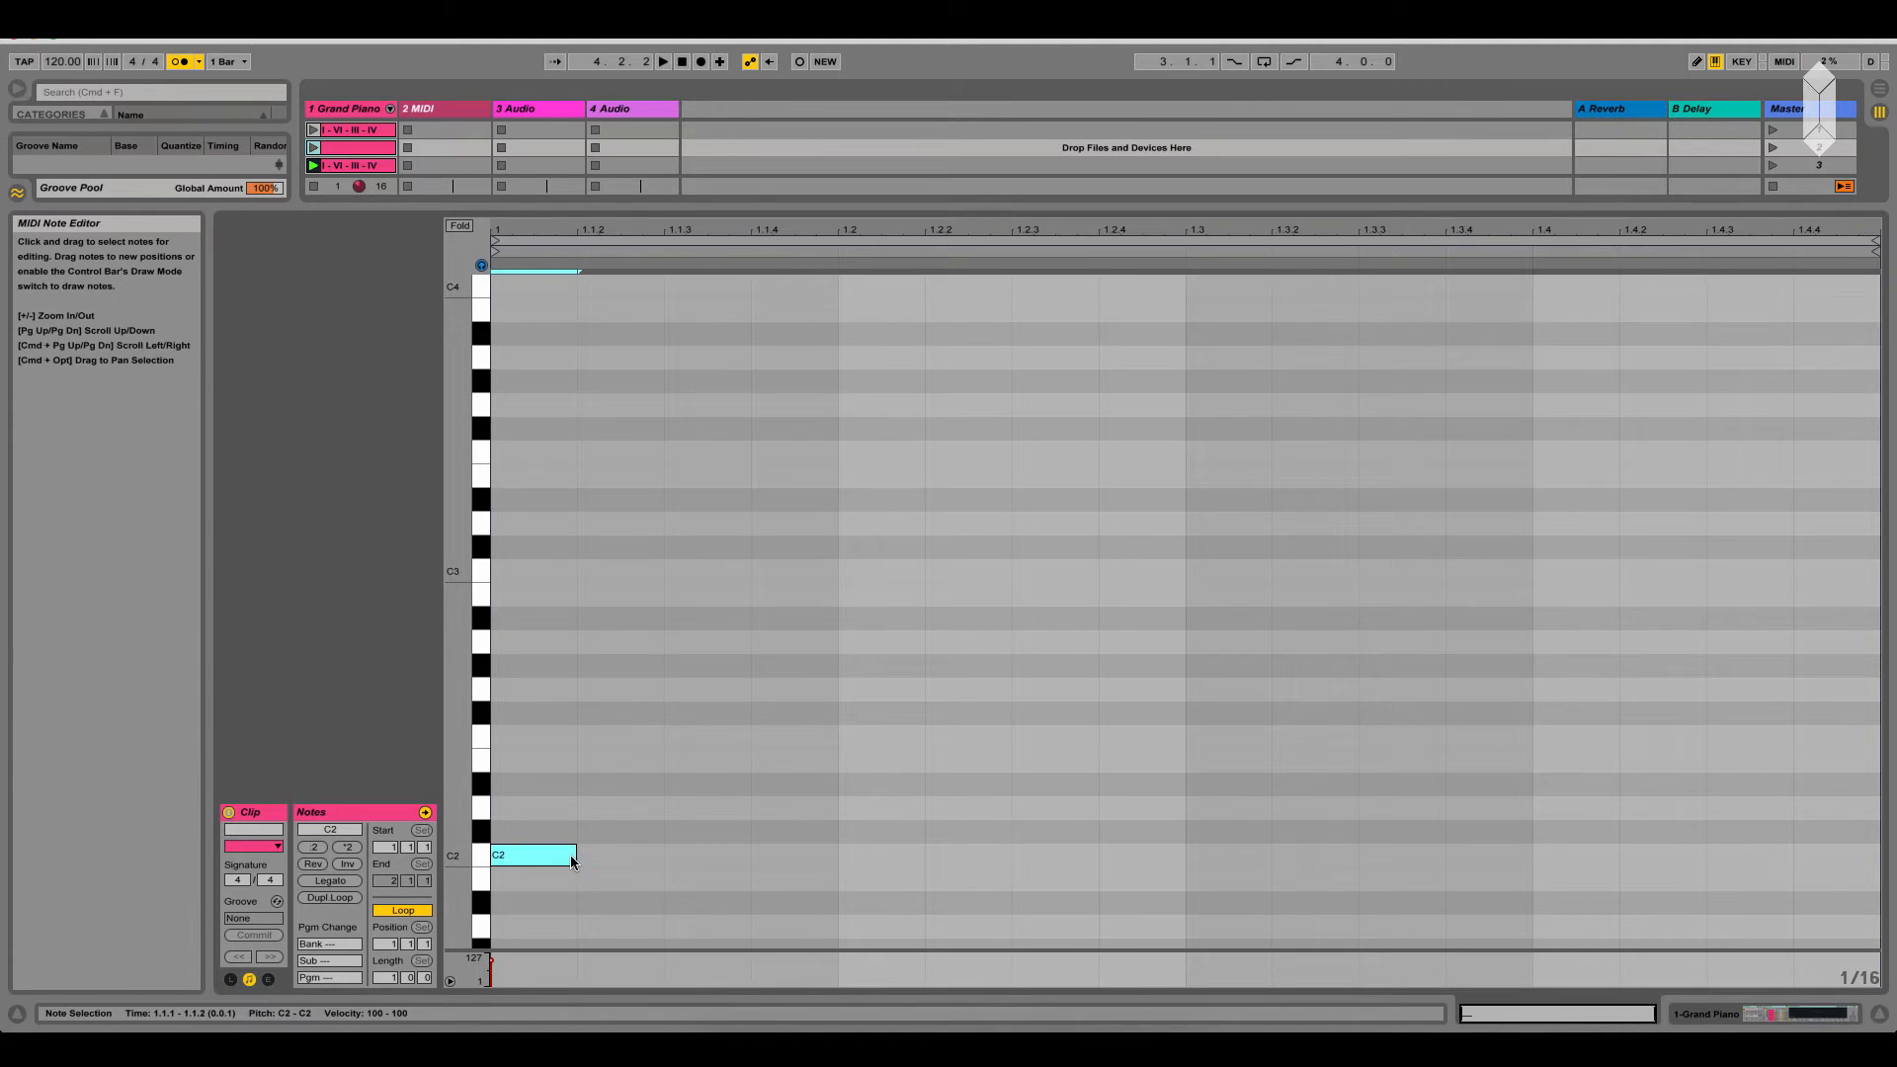
{"action": "left_click_drag", "start_coordinate": [576, 856], "coordinate": [657, 702]}
{"action": "left_click_drag", "start_coordinate": [680, 919], "coordinate": [656, 649]}
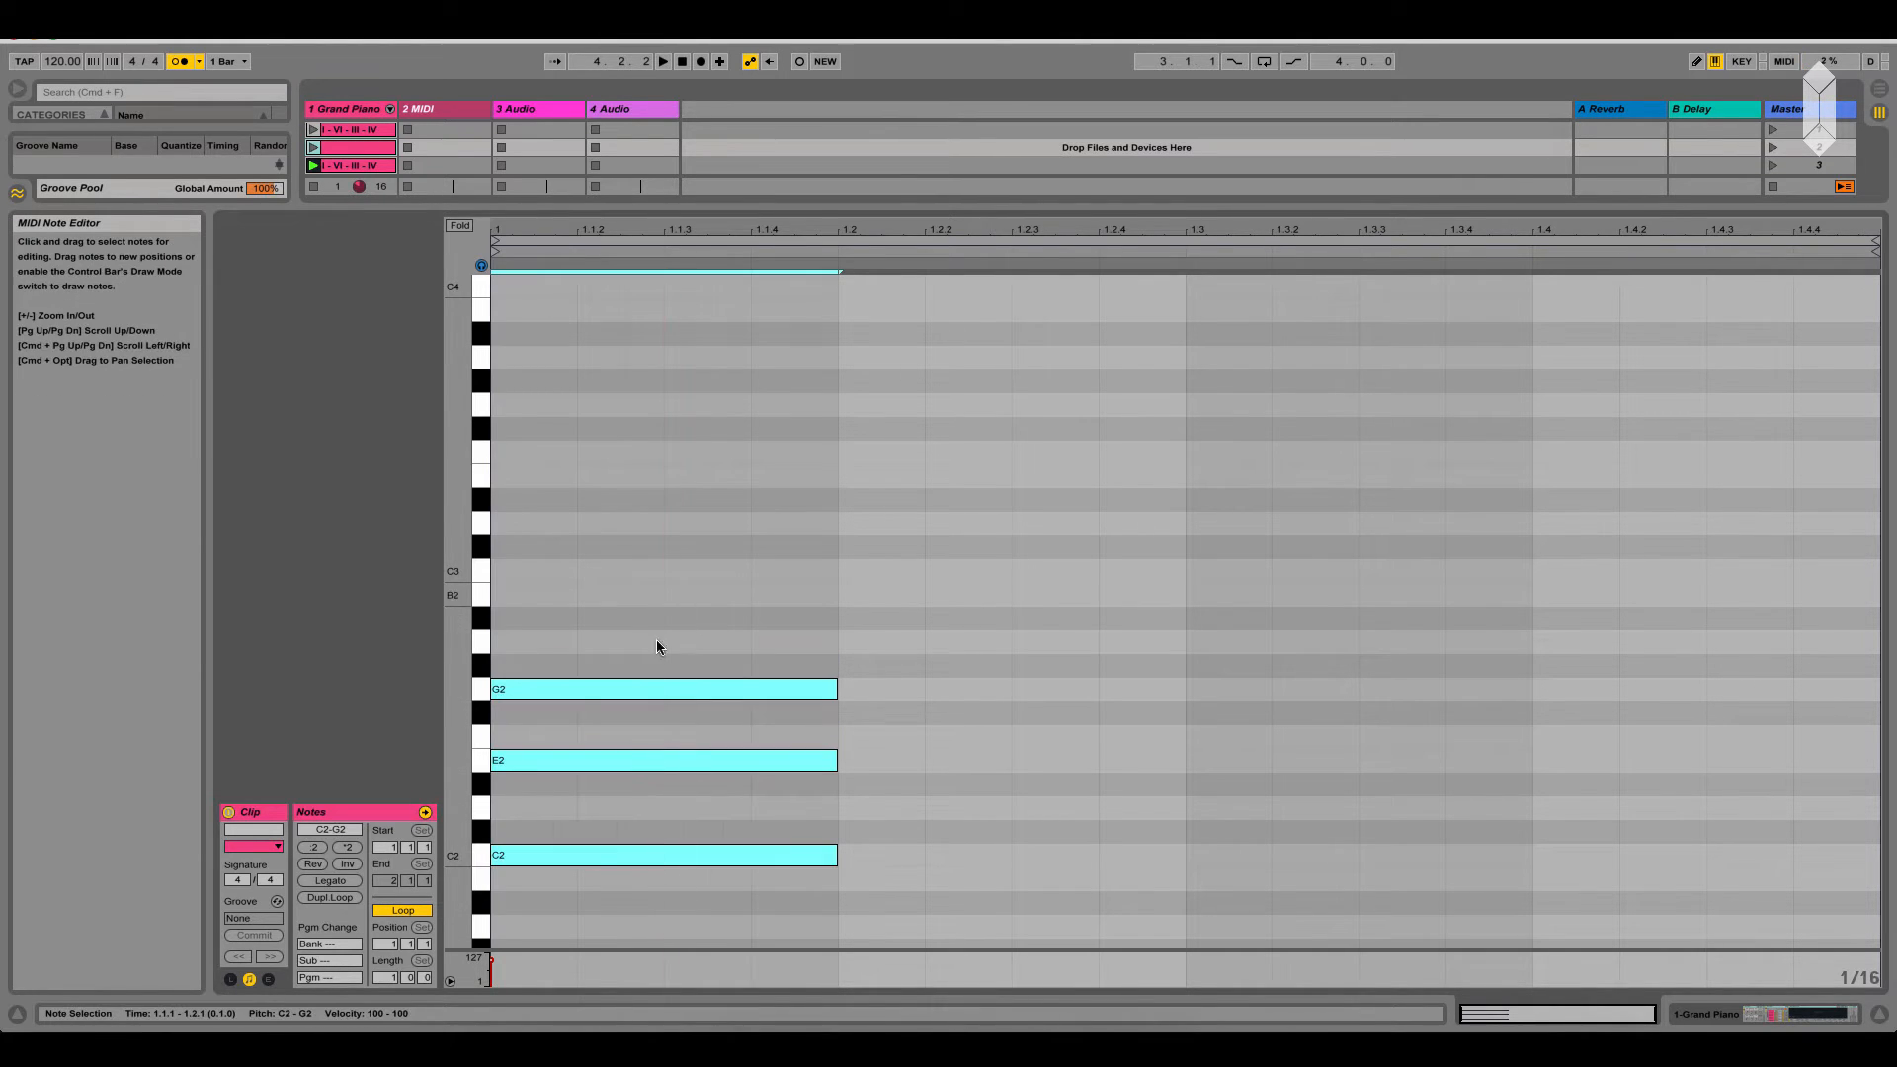
Duplicate the root-position C chord onto the second beat and raise the copy's C2 by an octave to C3
{"action": "left_click_drag", "start_coordinate": [567, 856], "coordinate": [885, 880]}
{"action": "left_click", "coordinate": [893, 900]}
{"action": "left_click", "coordinate": [895, 855]}
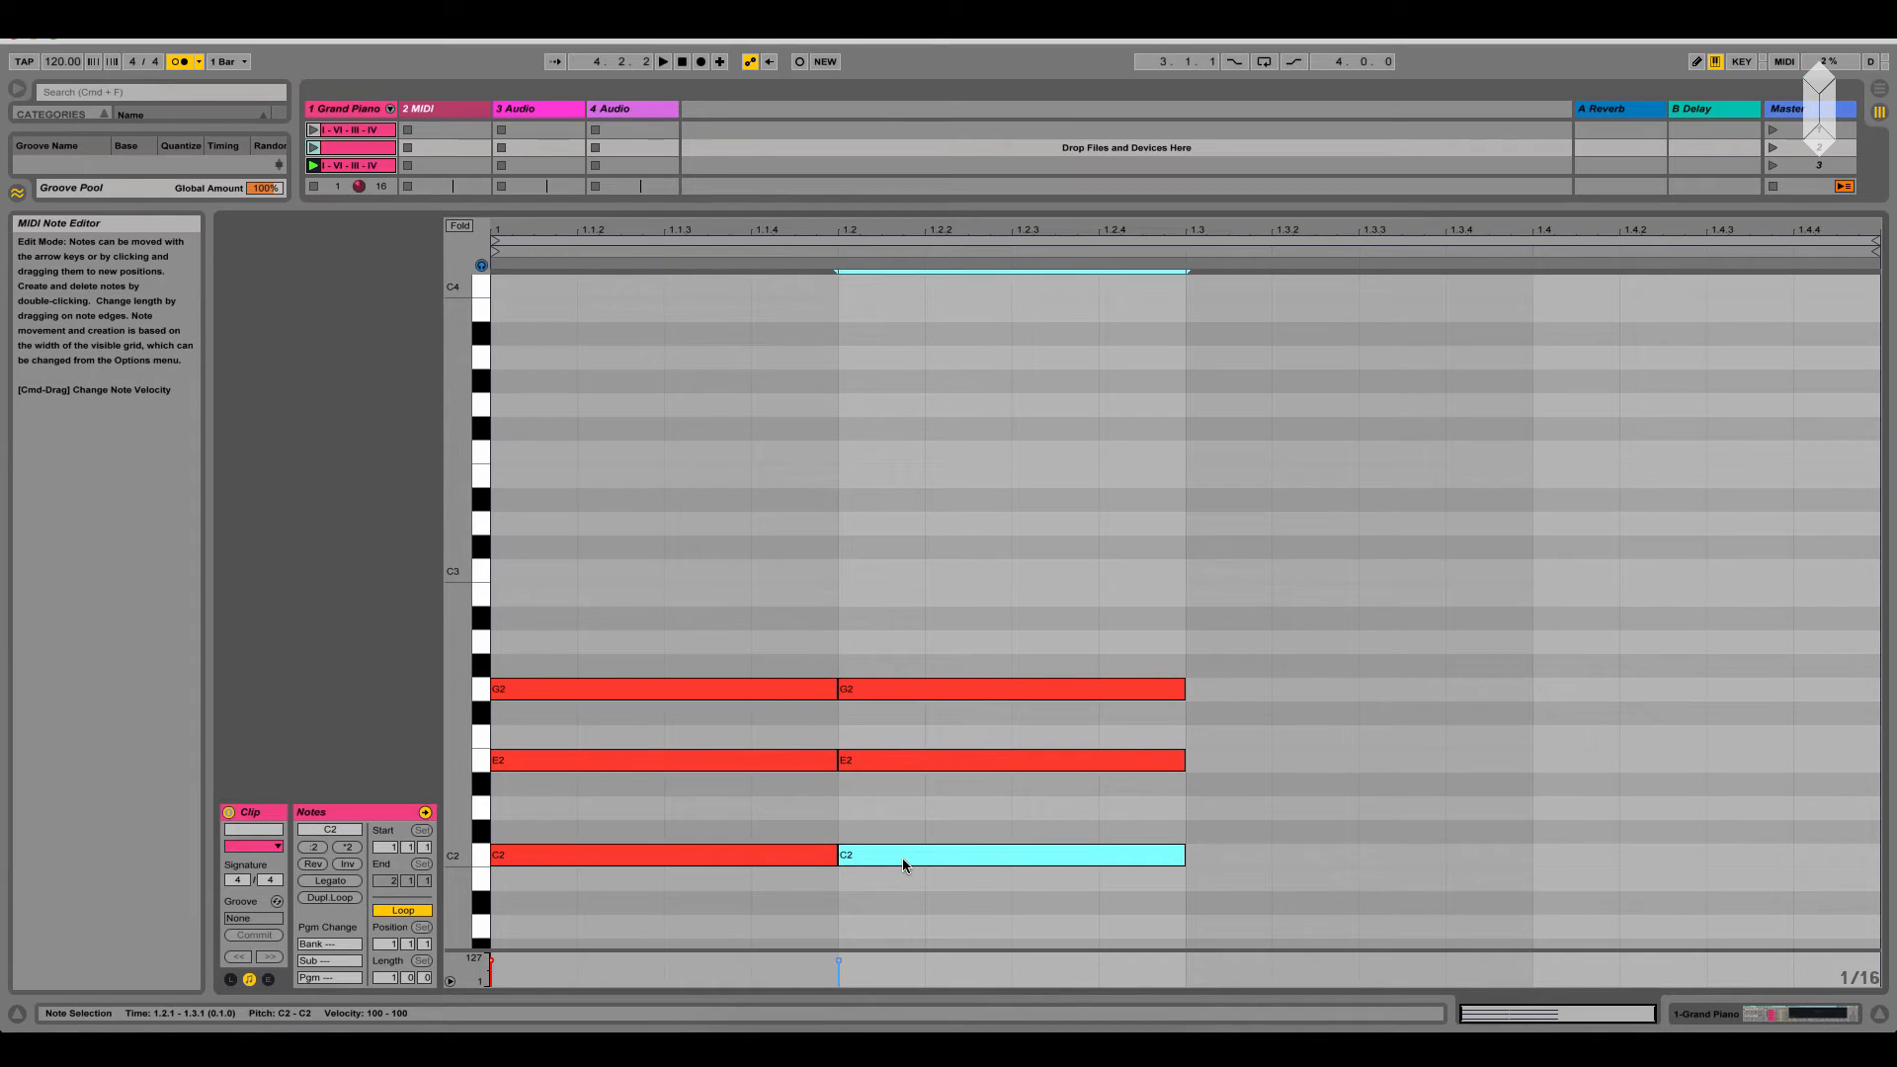
{"action": "key", "text": "shift+Up"}
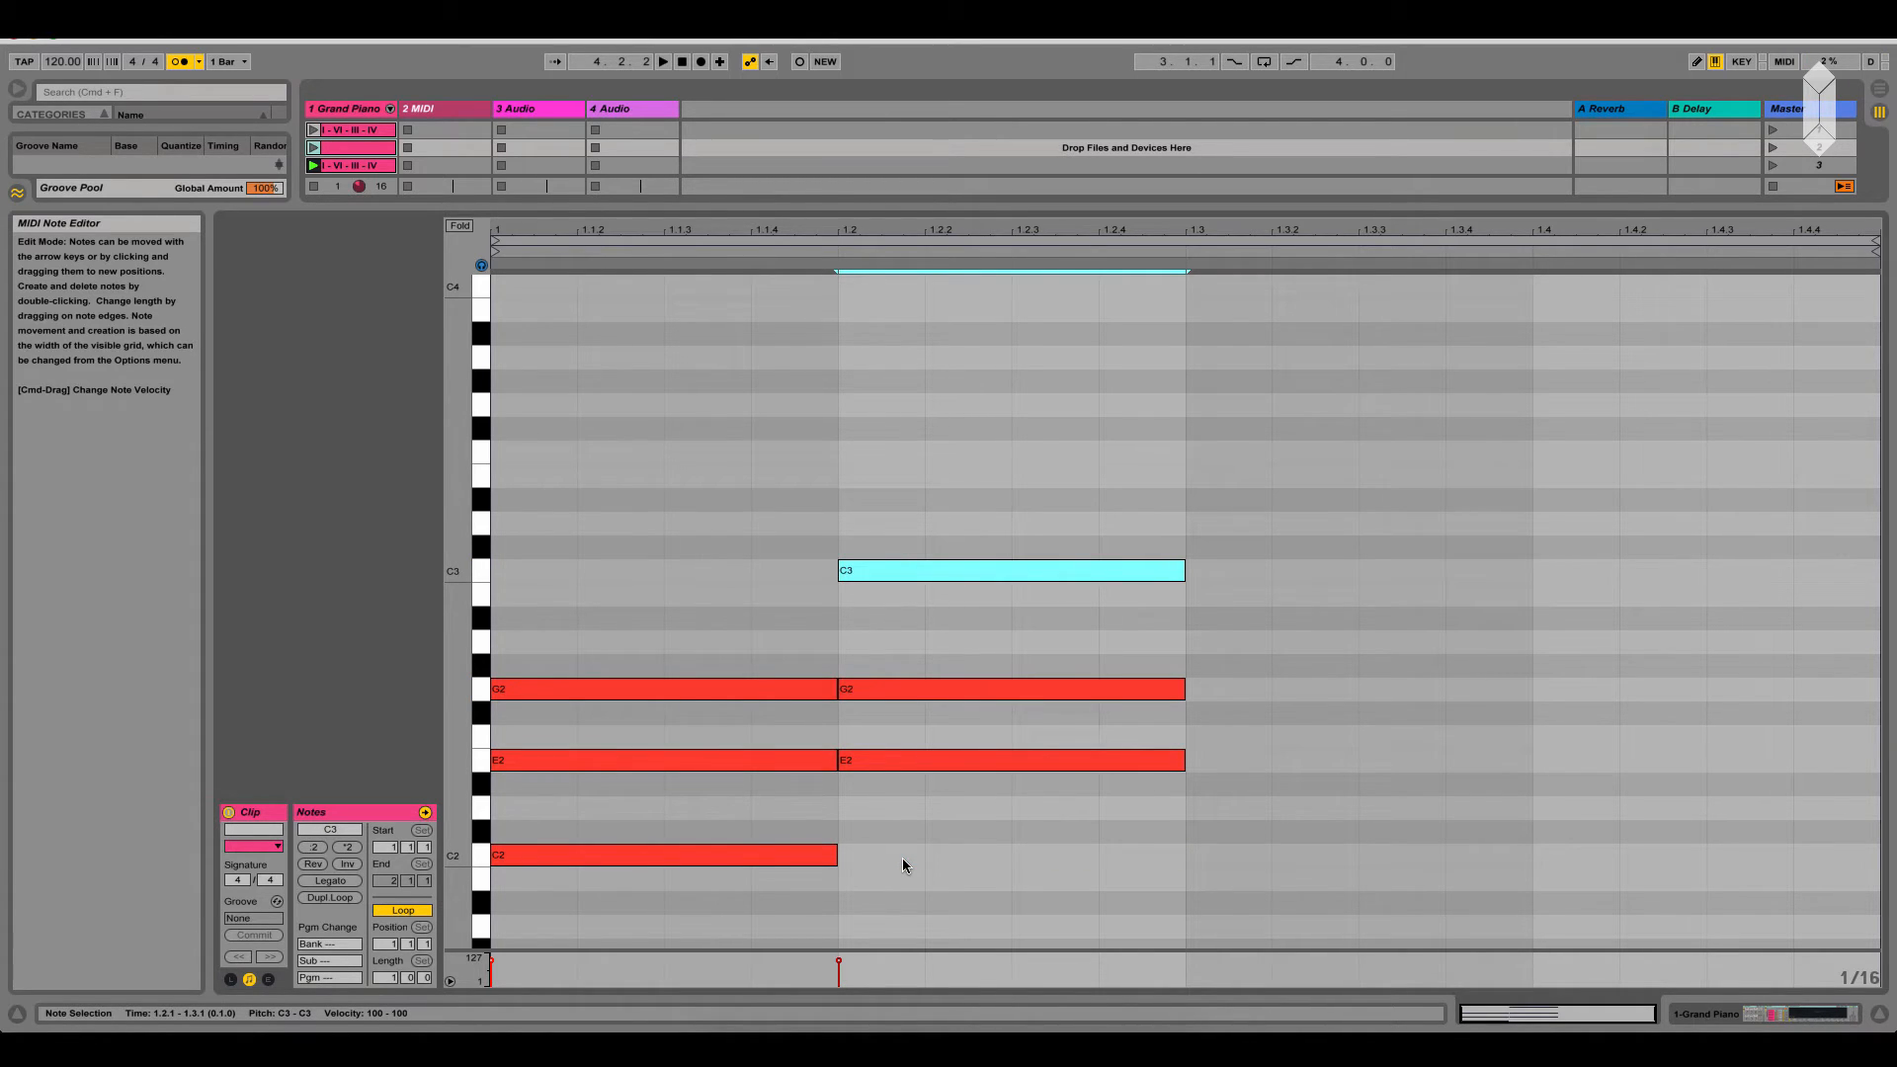
{"action": "left_click", "coordinate": [826, 669]}
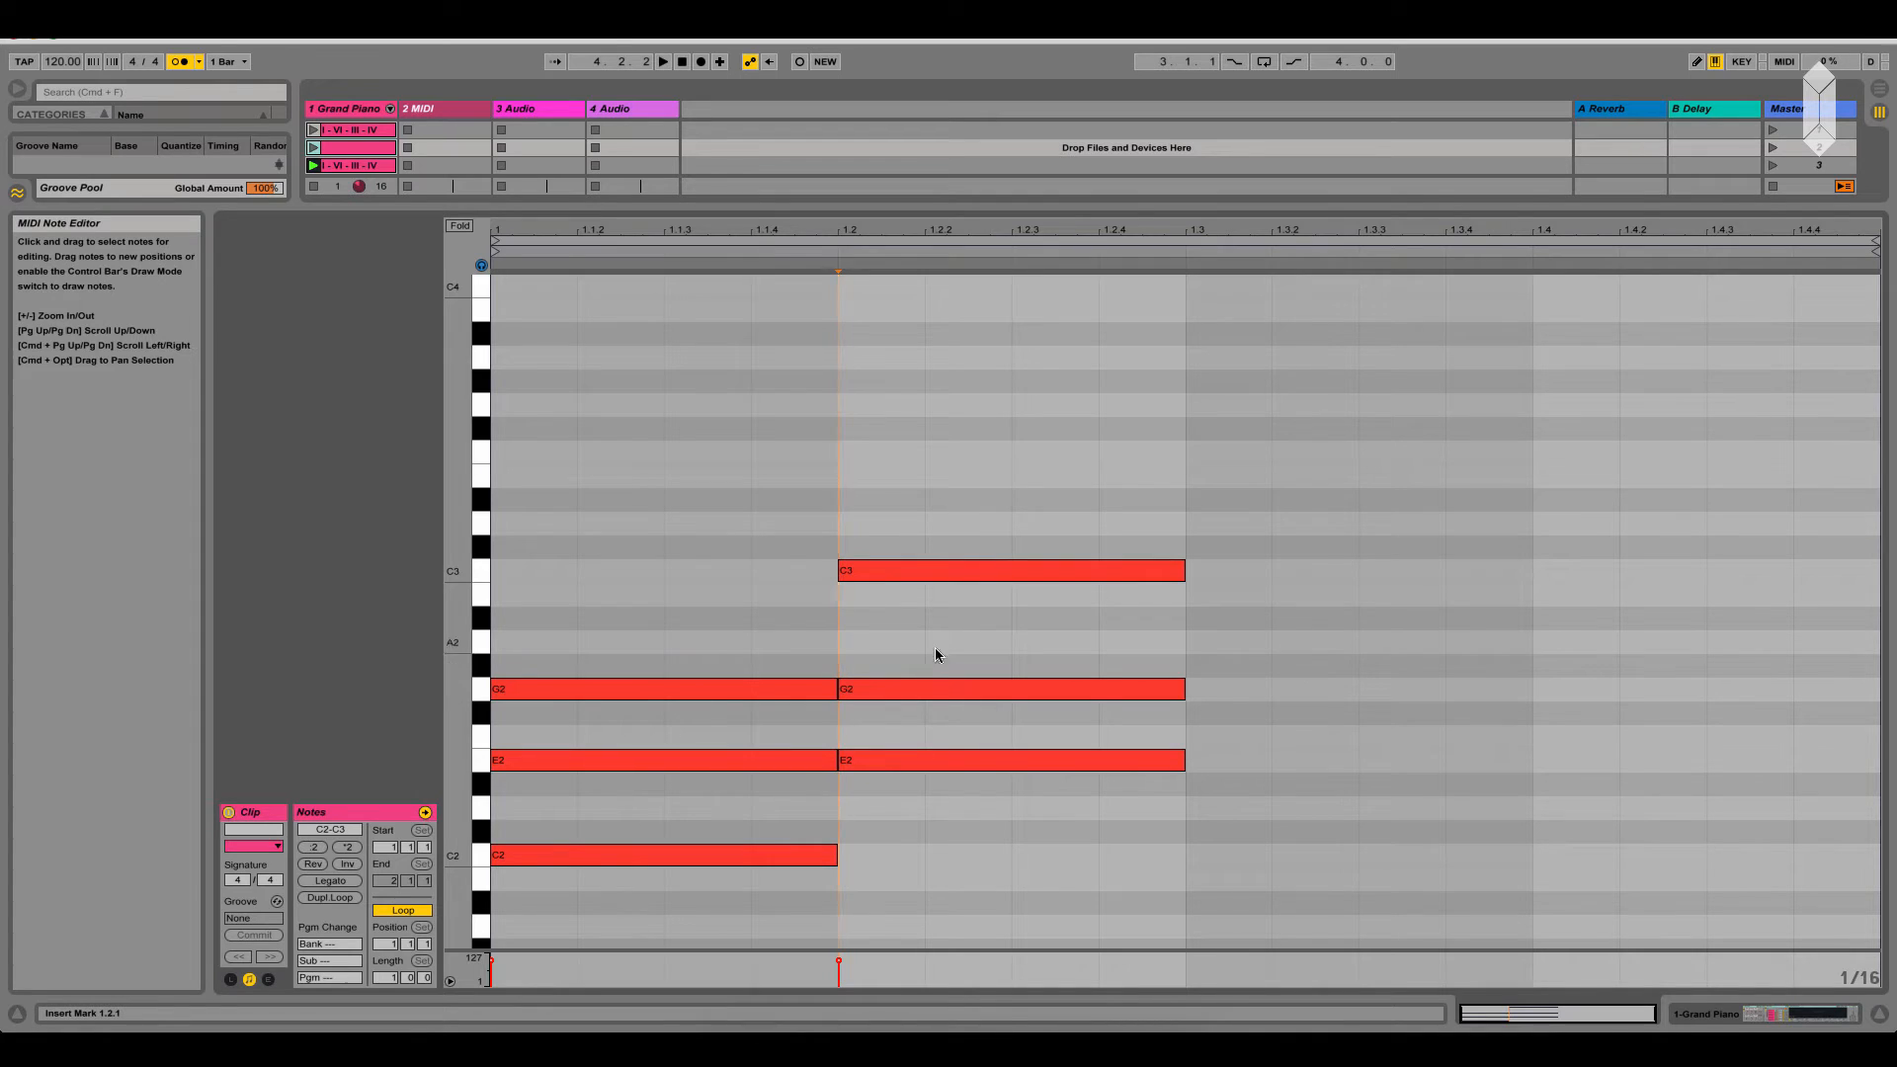
{"action": "left_click", "coordinate": [936, 571]}
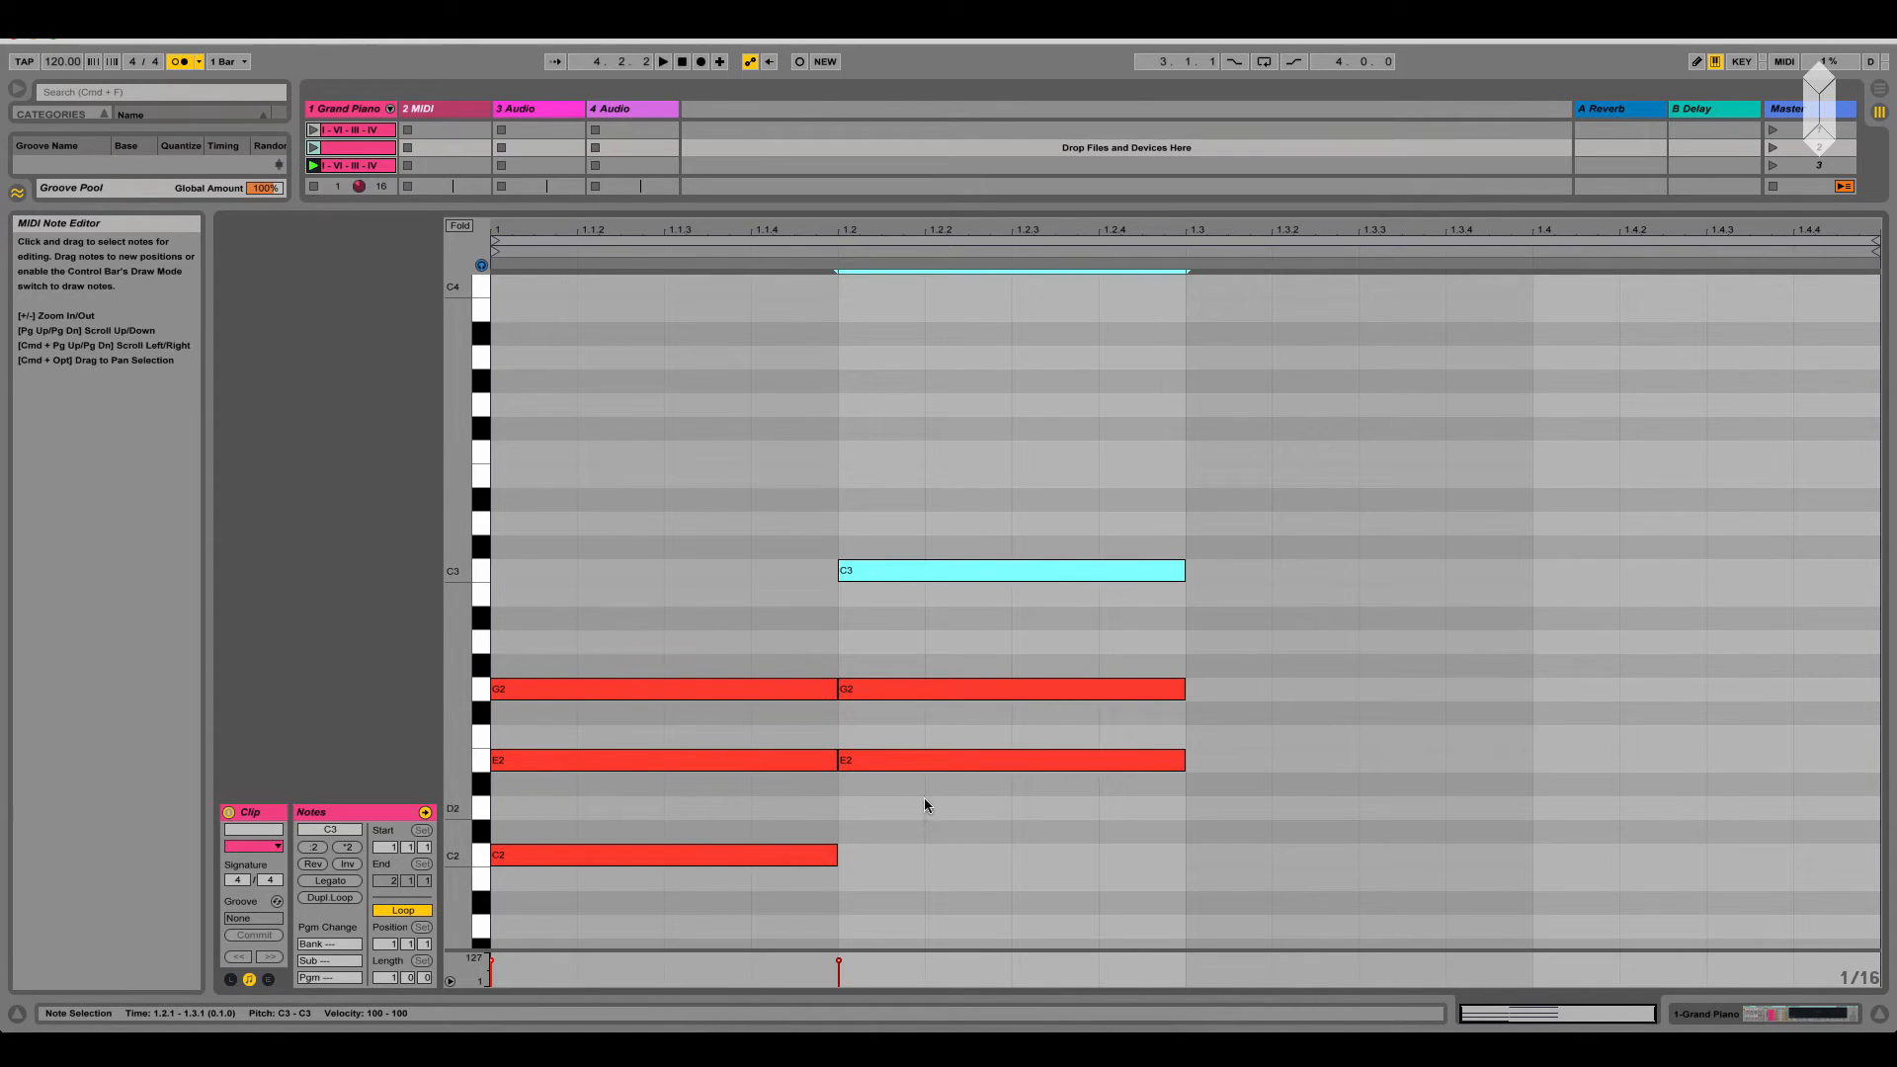
Duplicate the E2-G2-C3 chord onto the third beat and raise the copy's E2 by an octave to E3
{"action": "left_click_drag", "start_coordinate": [923, 798], "coordinate": [941, 499]}
{"action": "left_click_drag", "start_coordinate": [909, 766], "coordinate": [1232, 762]}
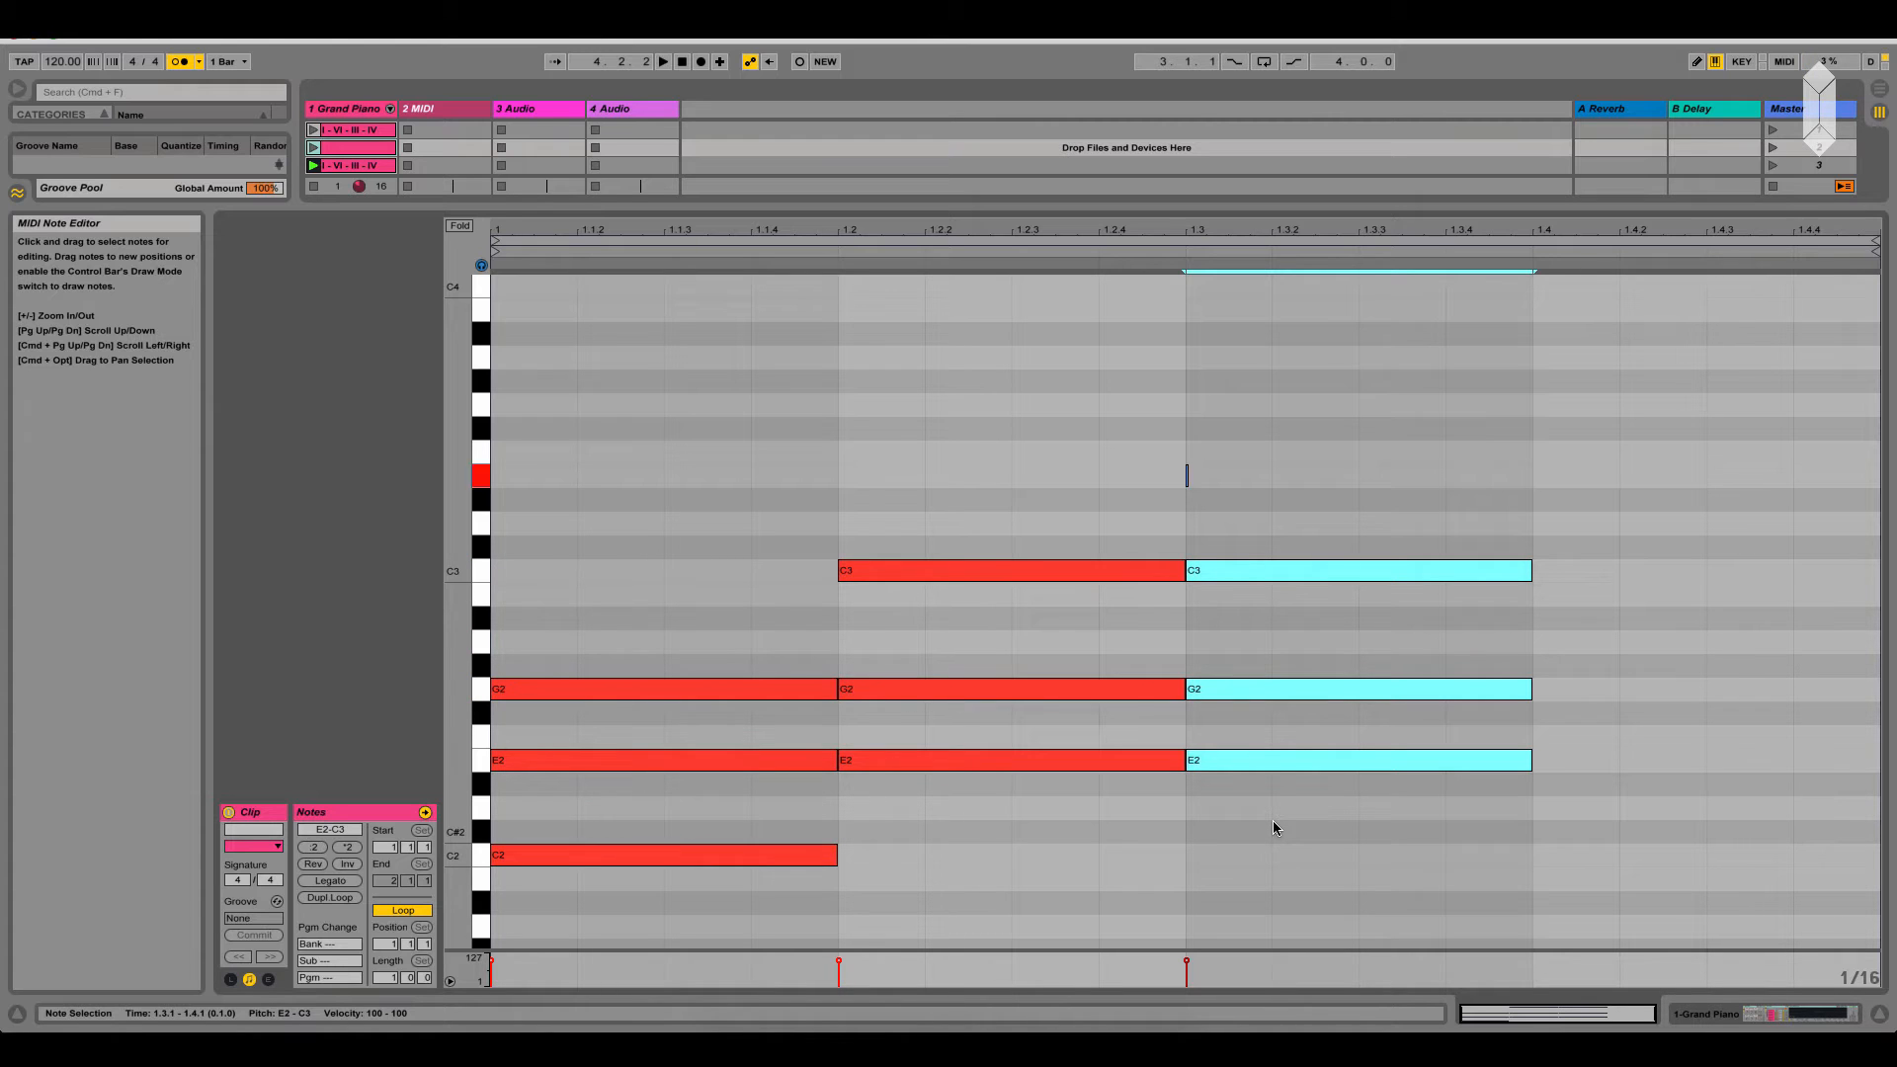
{"action": "scroll", "coordinate": [1273, 820], "scroll_direction": "down", "scroll_amount": 3}
{"action": "left_click", "coordinate": [1275, 818]}
{"action": "scroll", "coordinate": [1296, 714], "scroll_direction": "up", "scroll_amount": 4}
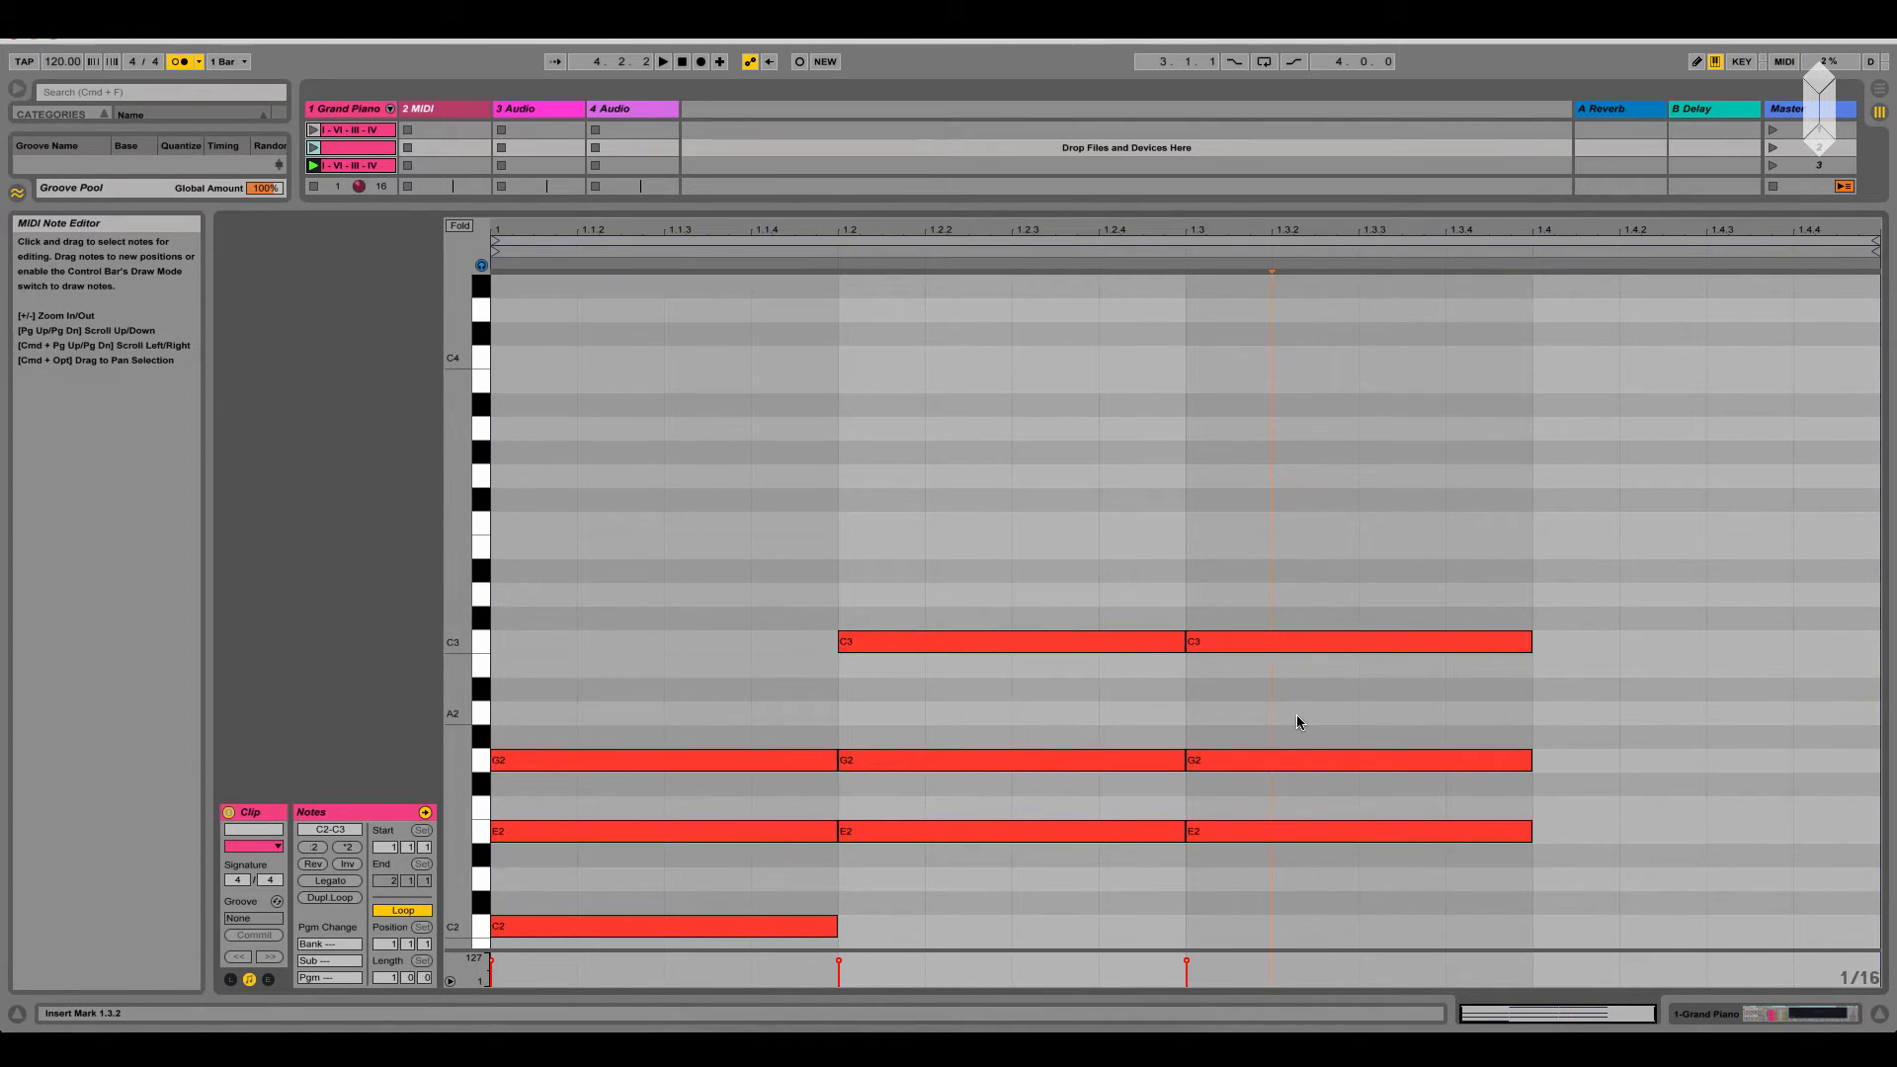
{"action": "left_click", "coordinate": [1267, 833]}
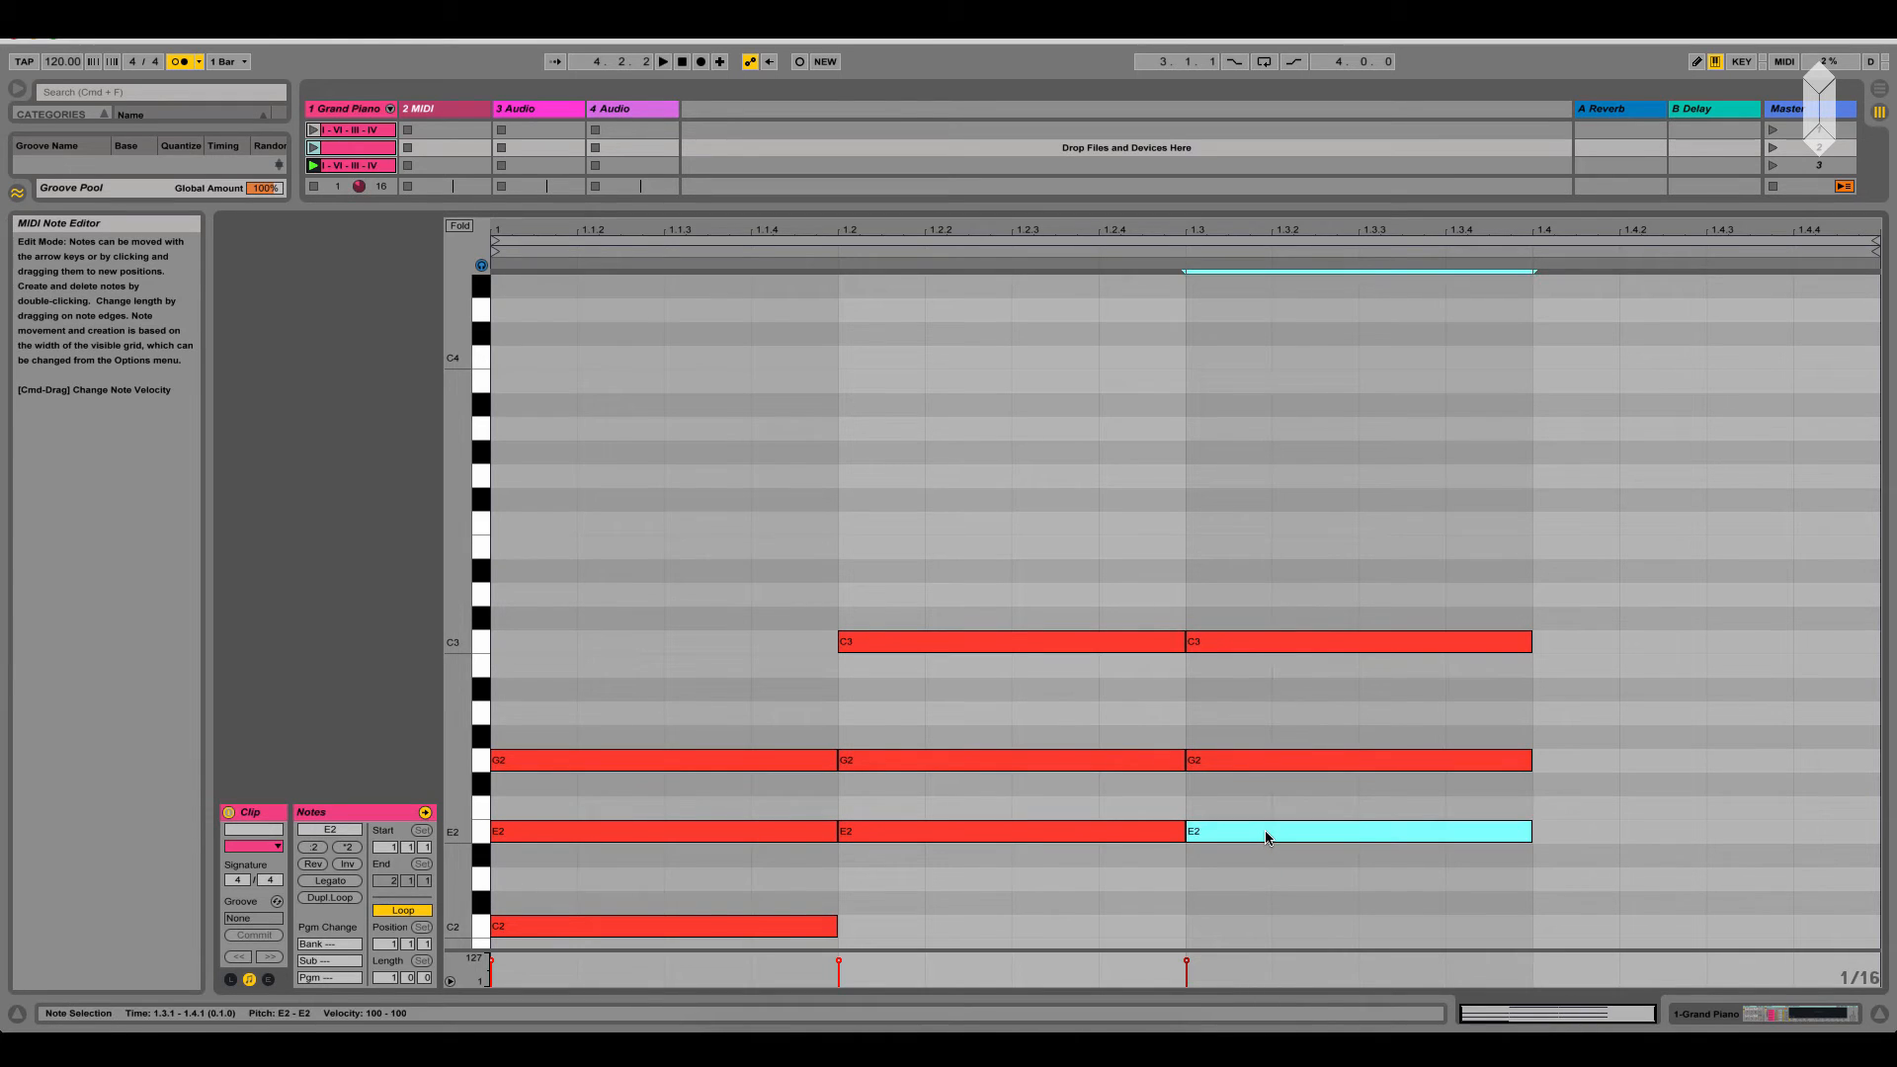
{"action": "key", "text": "shift+Up"}
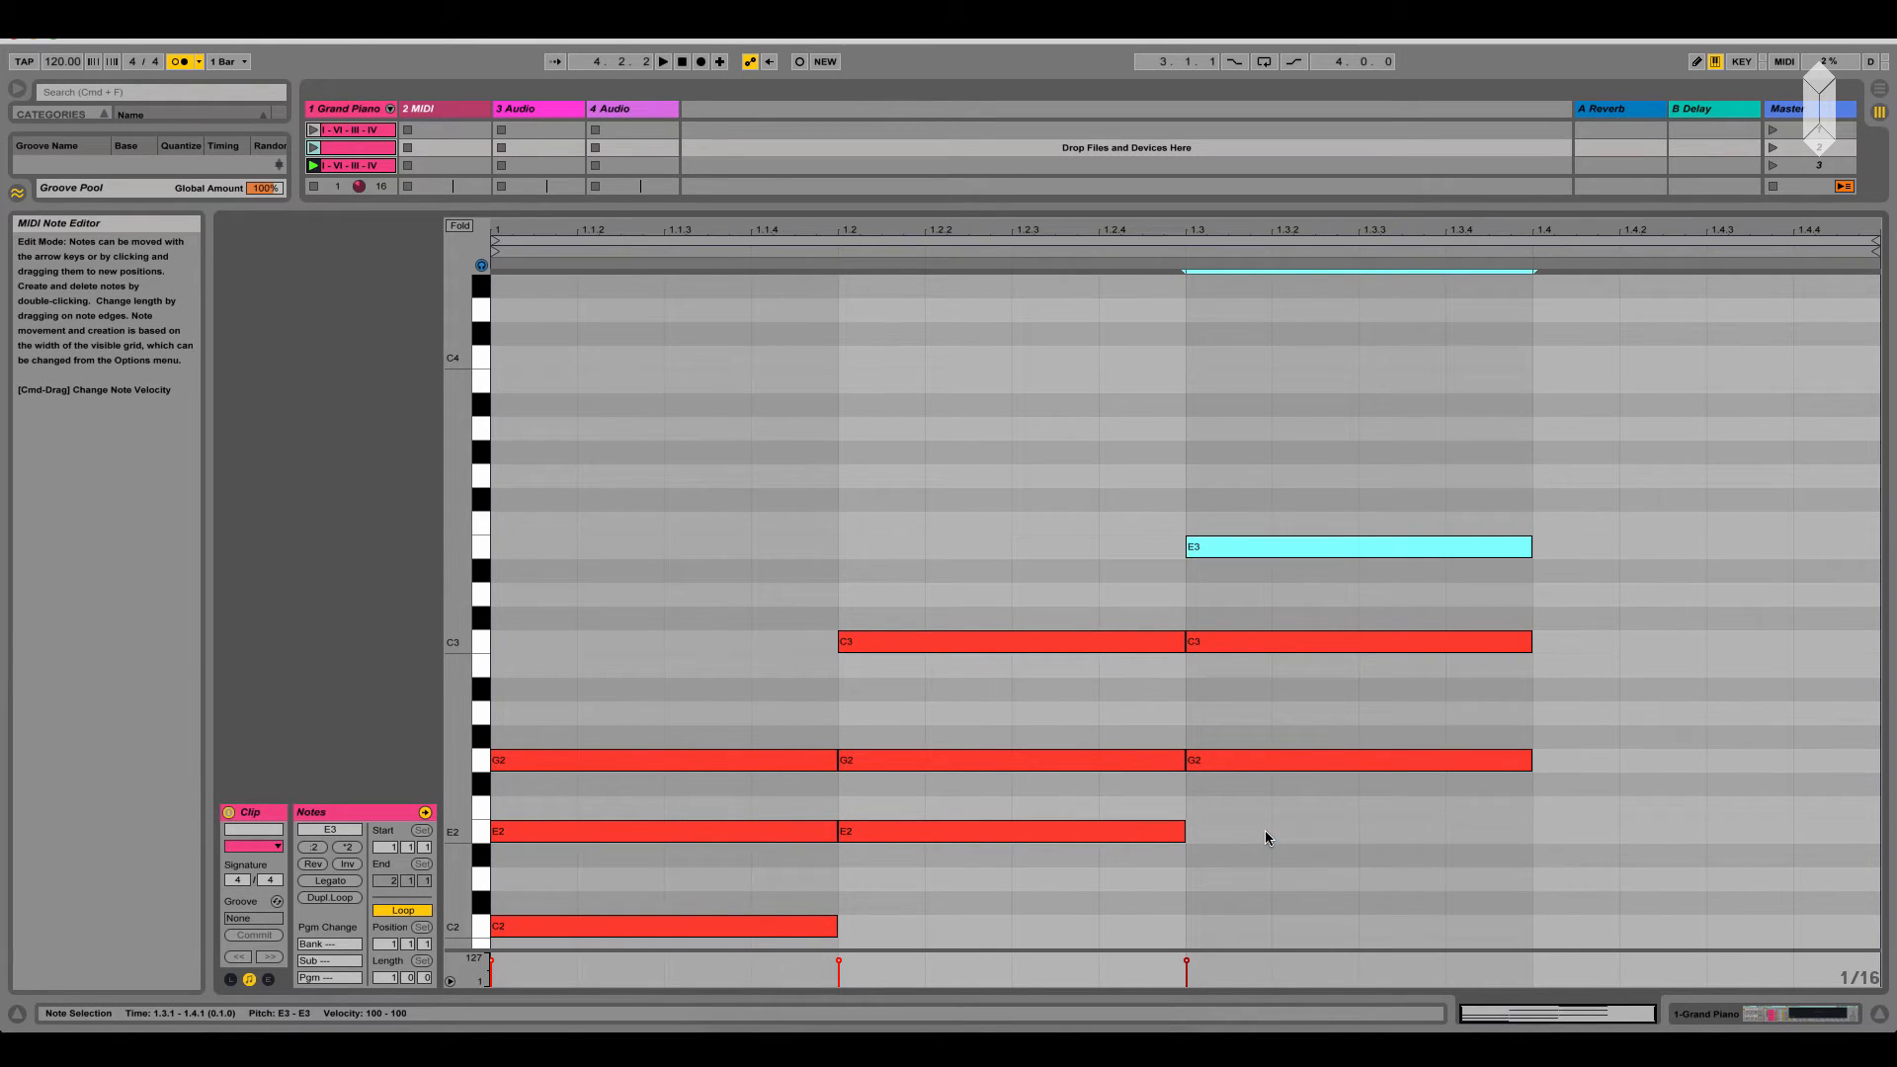
{"action": "left_click", "coordinate": [1230, 744]}
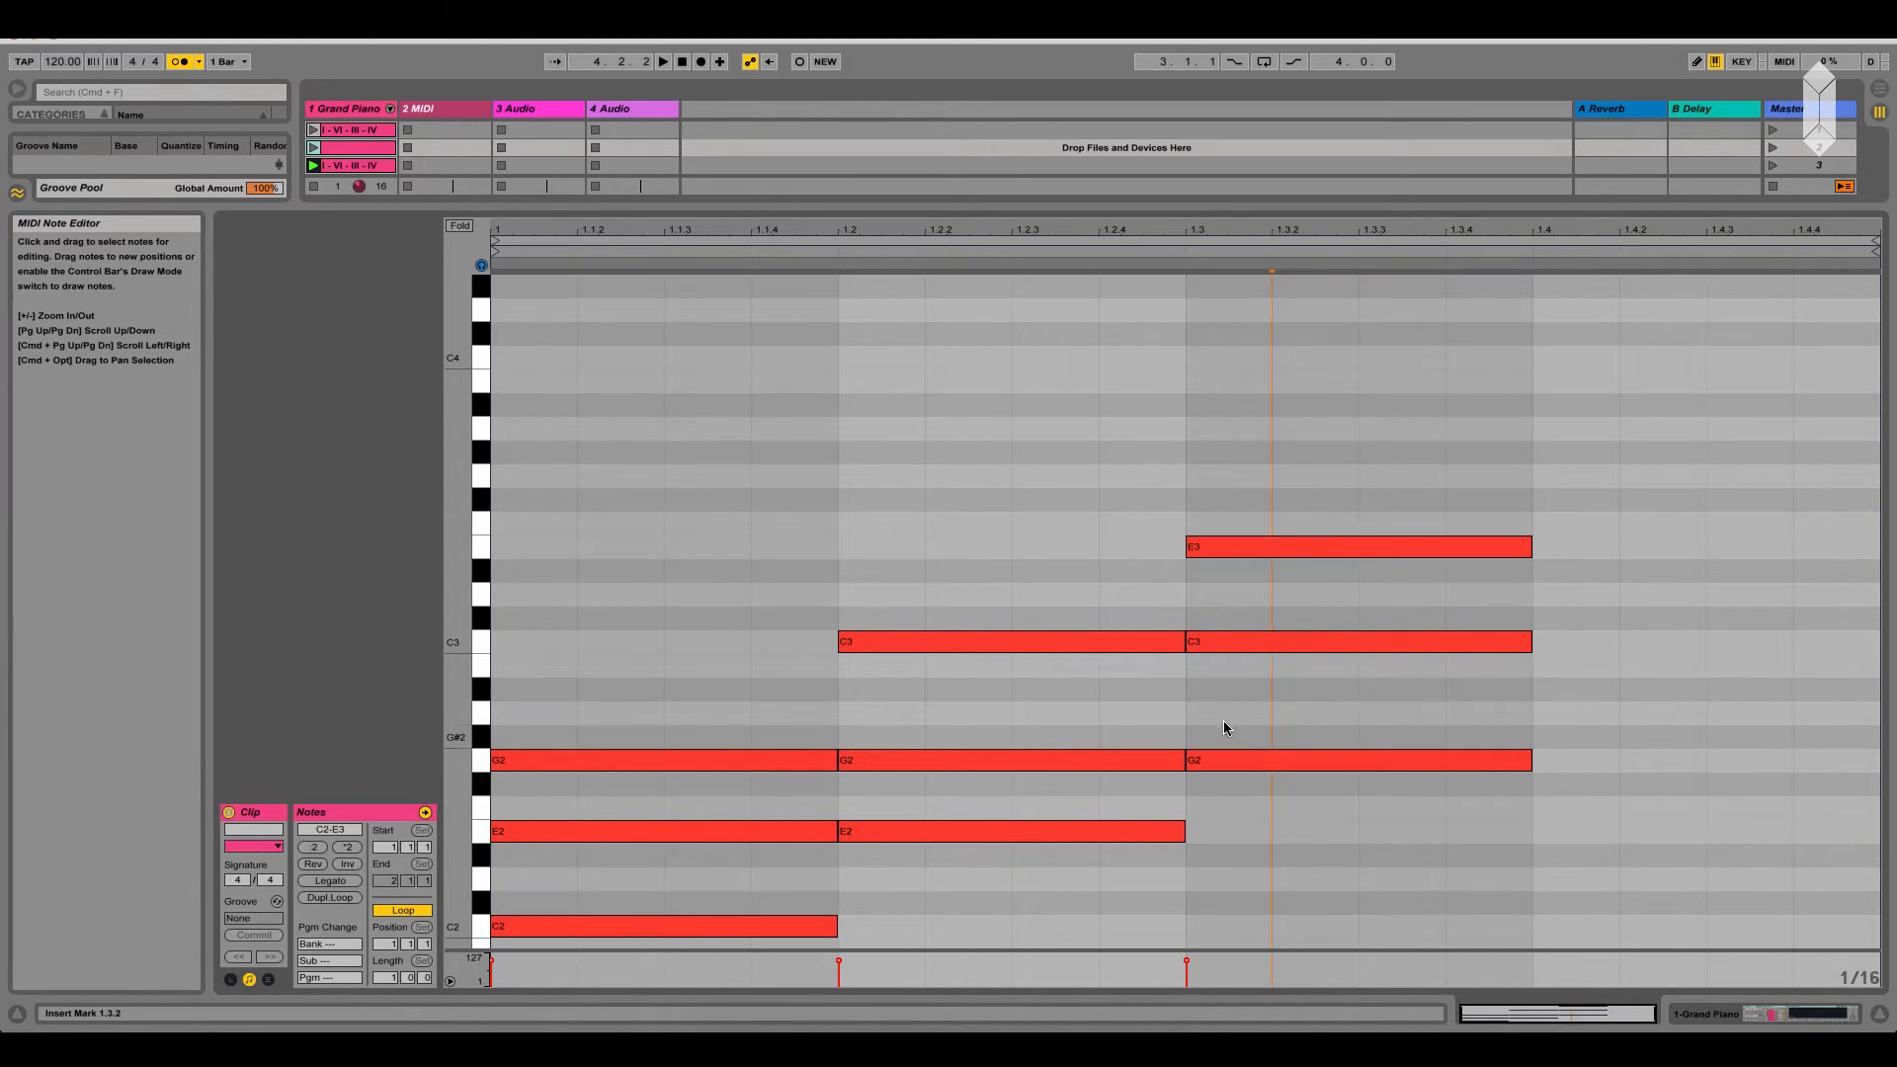
Examine the individual notes C3, E3 and G2 of the third-beat chord
{"action": "left_click", "coordinate": [1221, 641]}
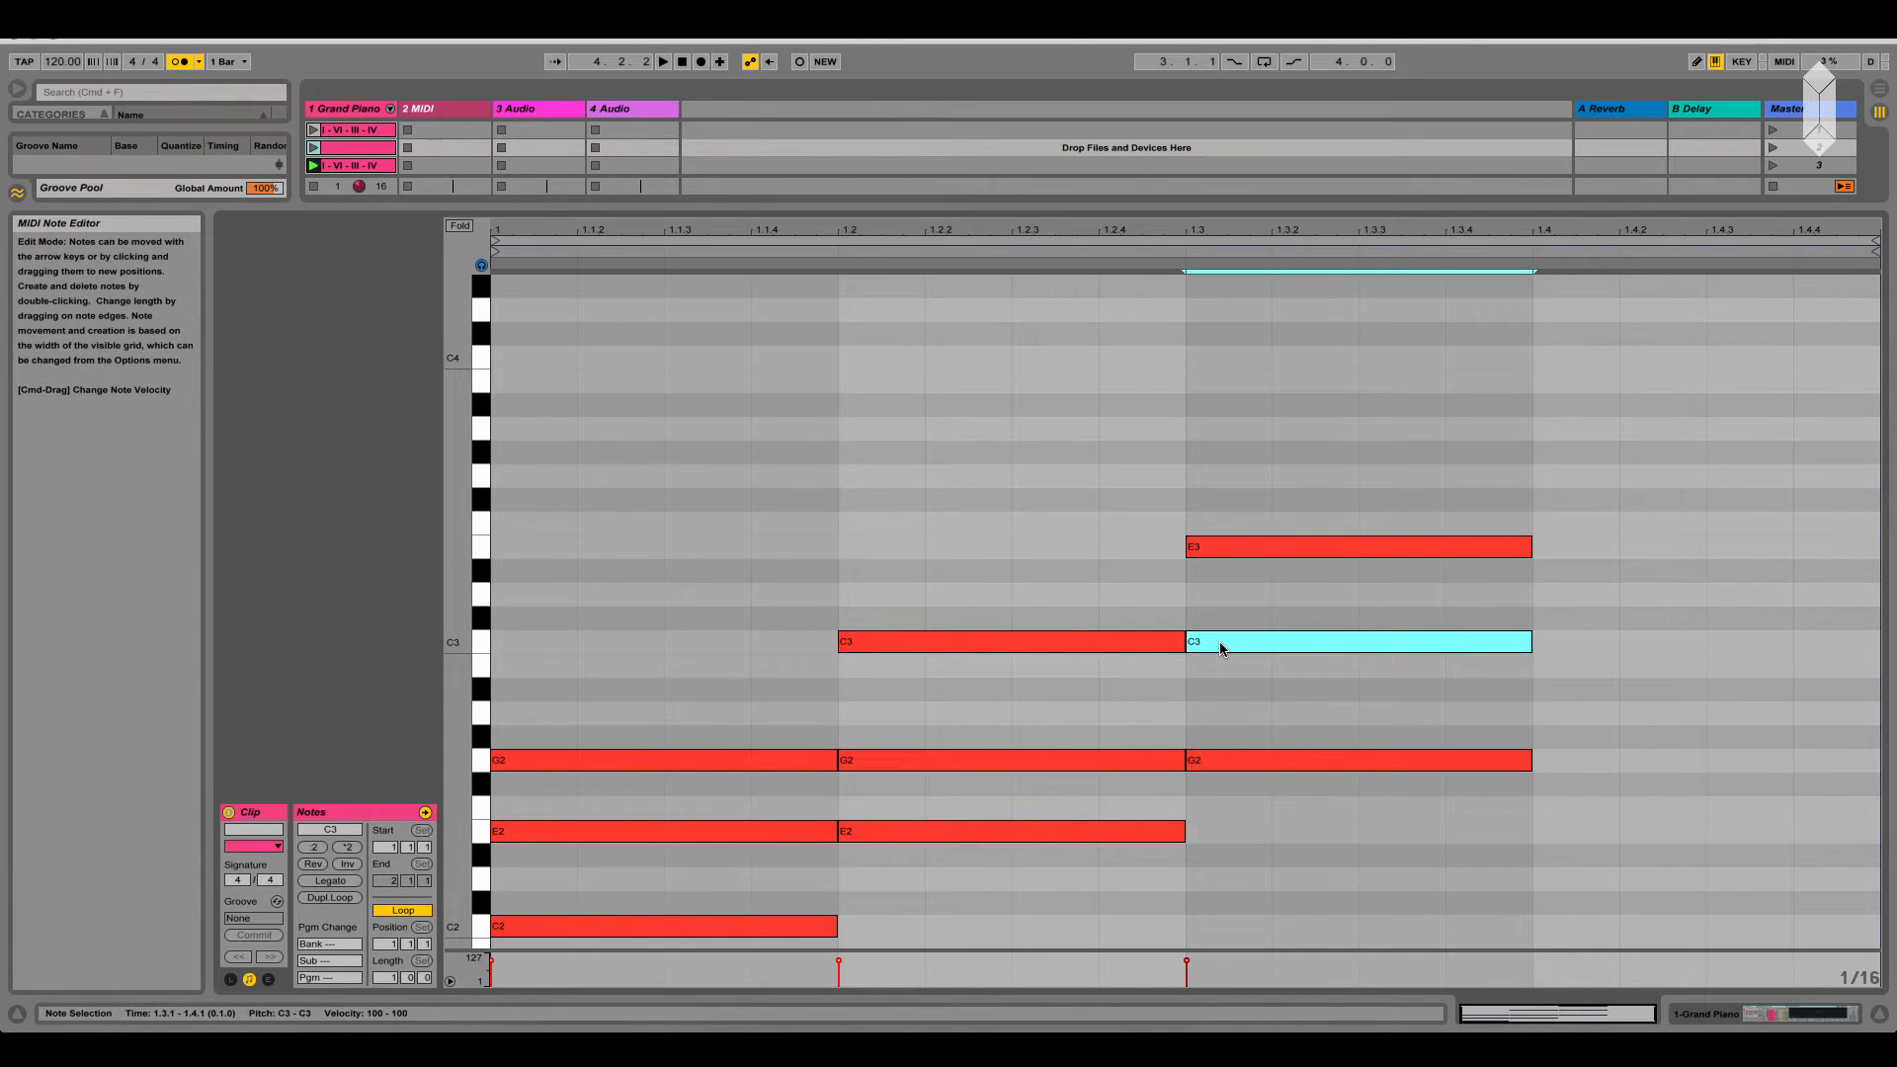
{"action": "left_click", "coordinate": [1200, 546]}
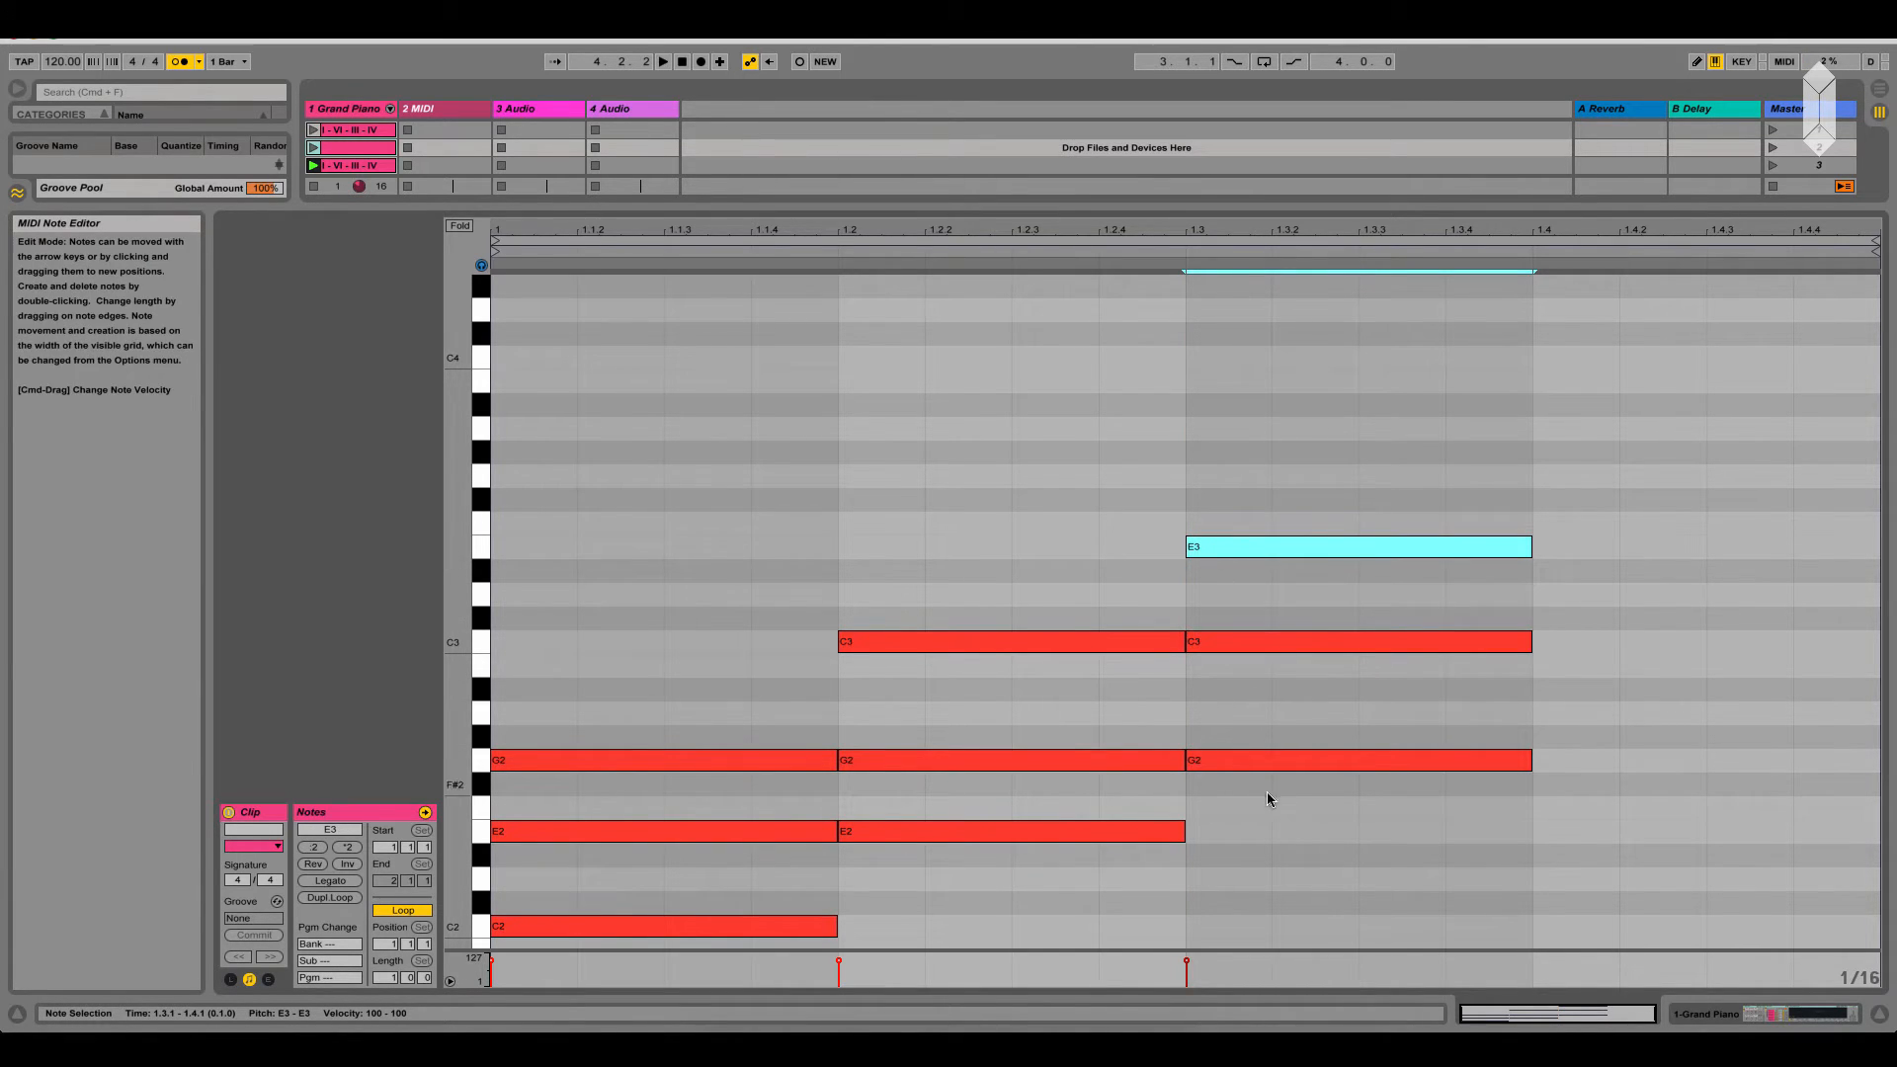
{"action": "left_click", "coordinate": [1249, 761]}
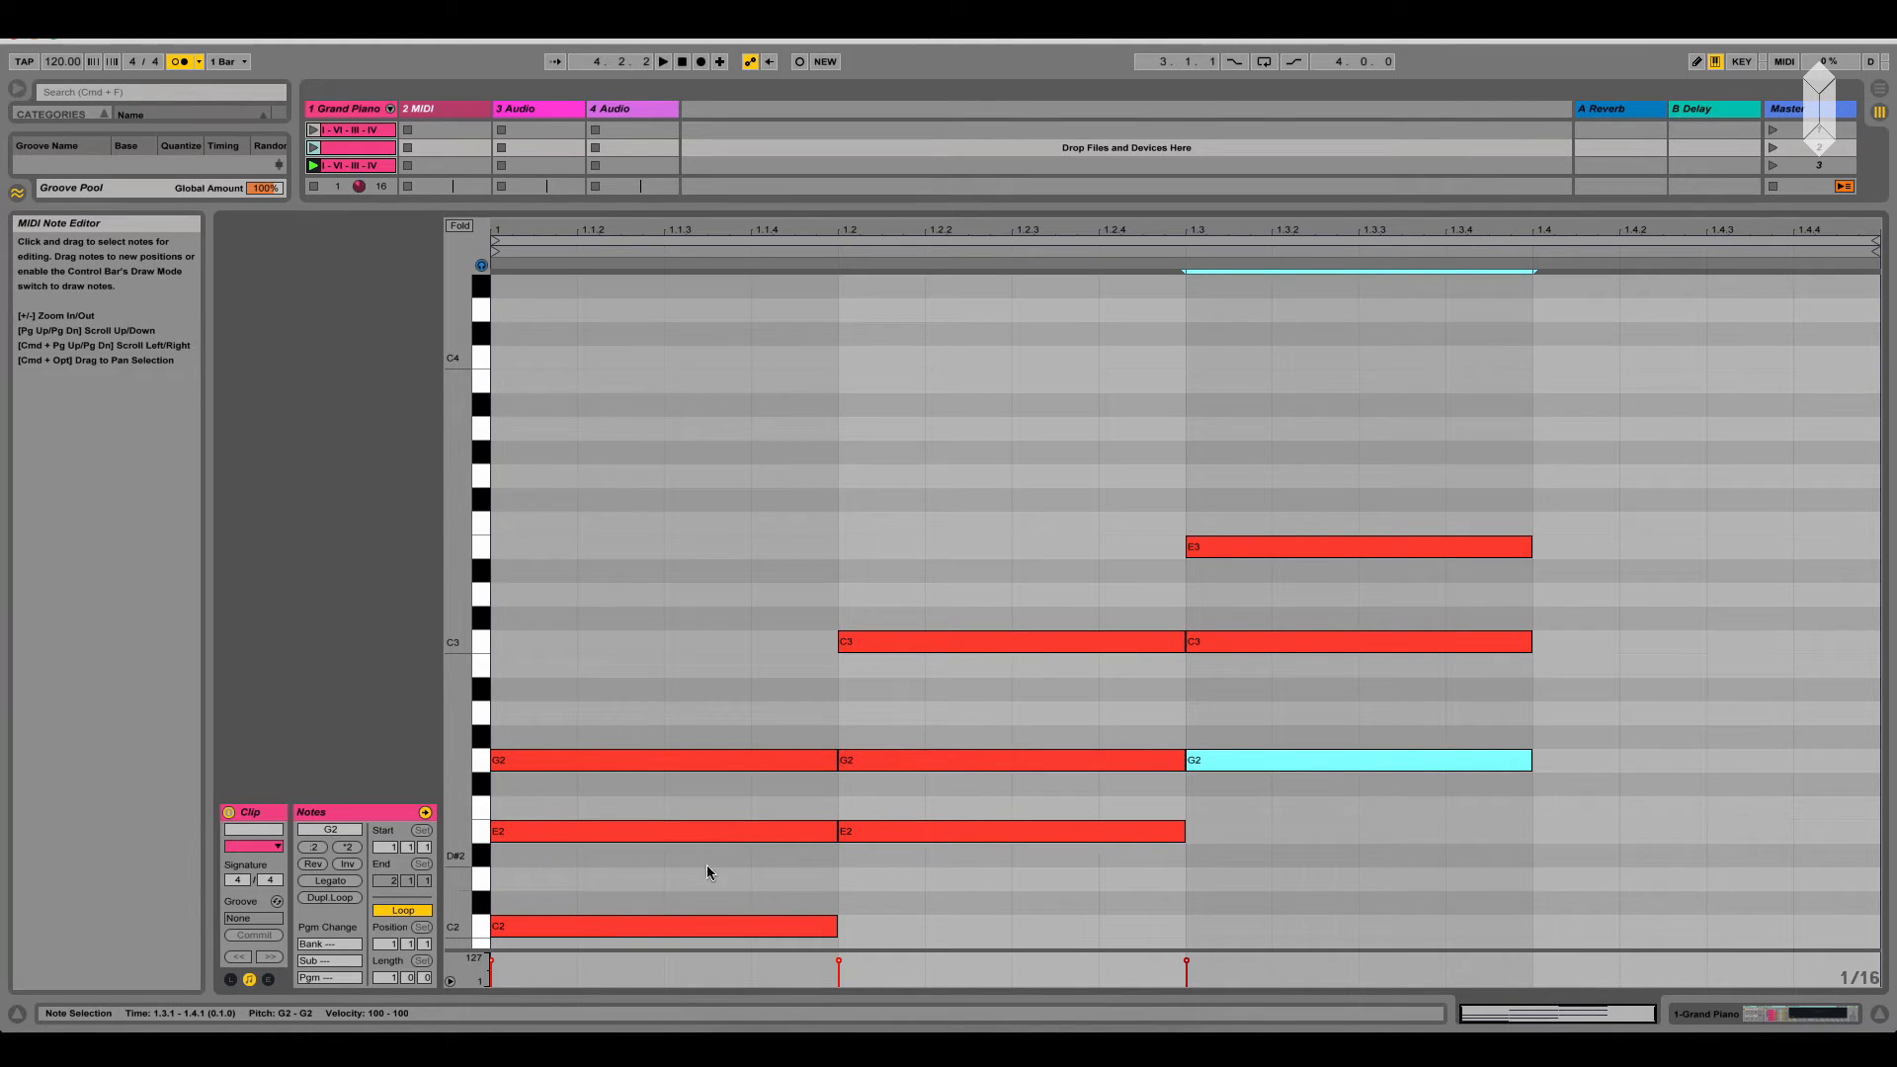
Duplicate the G2-C3-E3 chord onto the fourth beat and raise the copy's G2 by an octave to G3
{"action": "left_click_drag", "start_coordinate": [1302, 880], "coordinate": [1363, 524]}
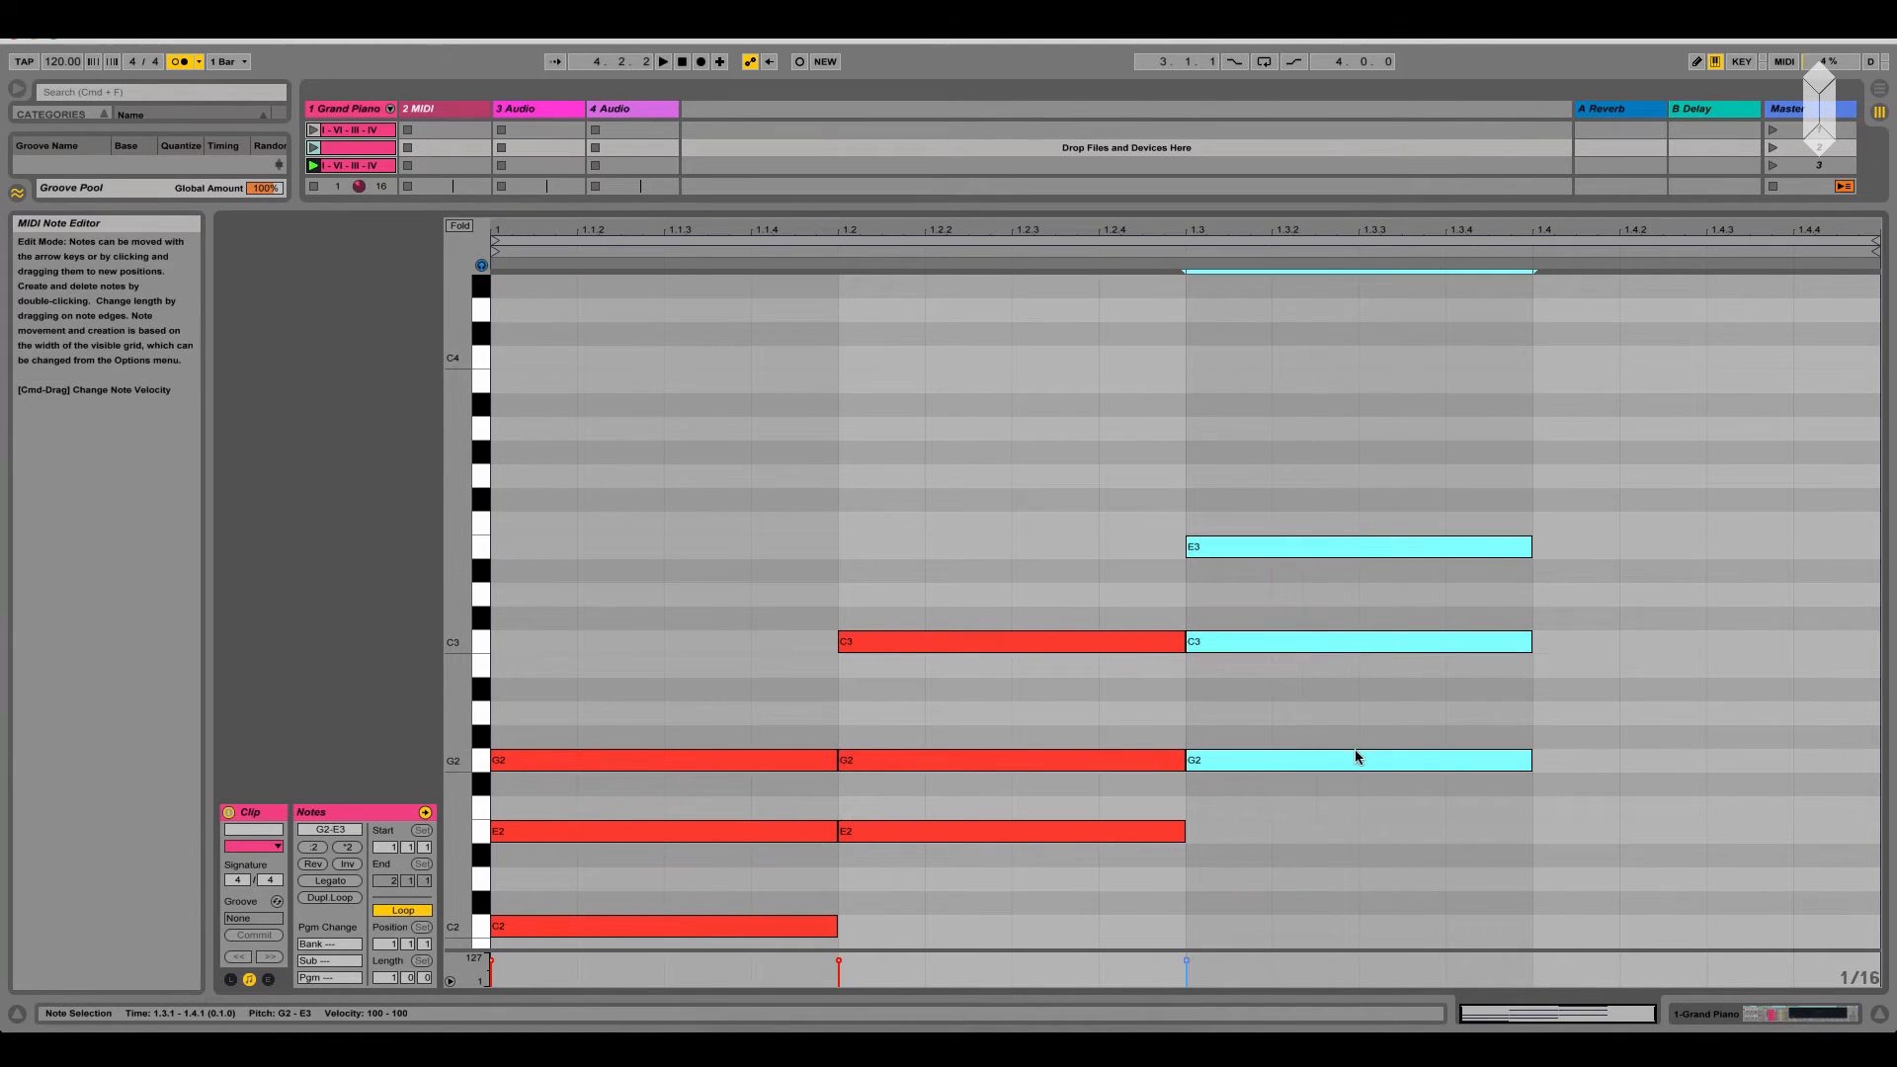
{"action": "key", "text": "super+d"}
{"action": "left_click", "coordinate": [1616, 816]}
{"action": "left_click", "coordinate": [1617, 759]}
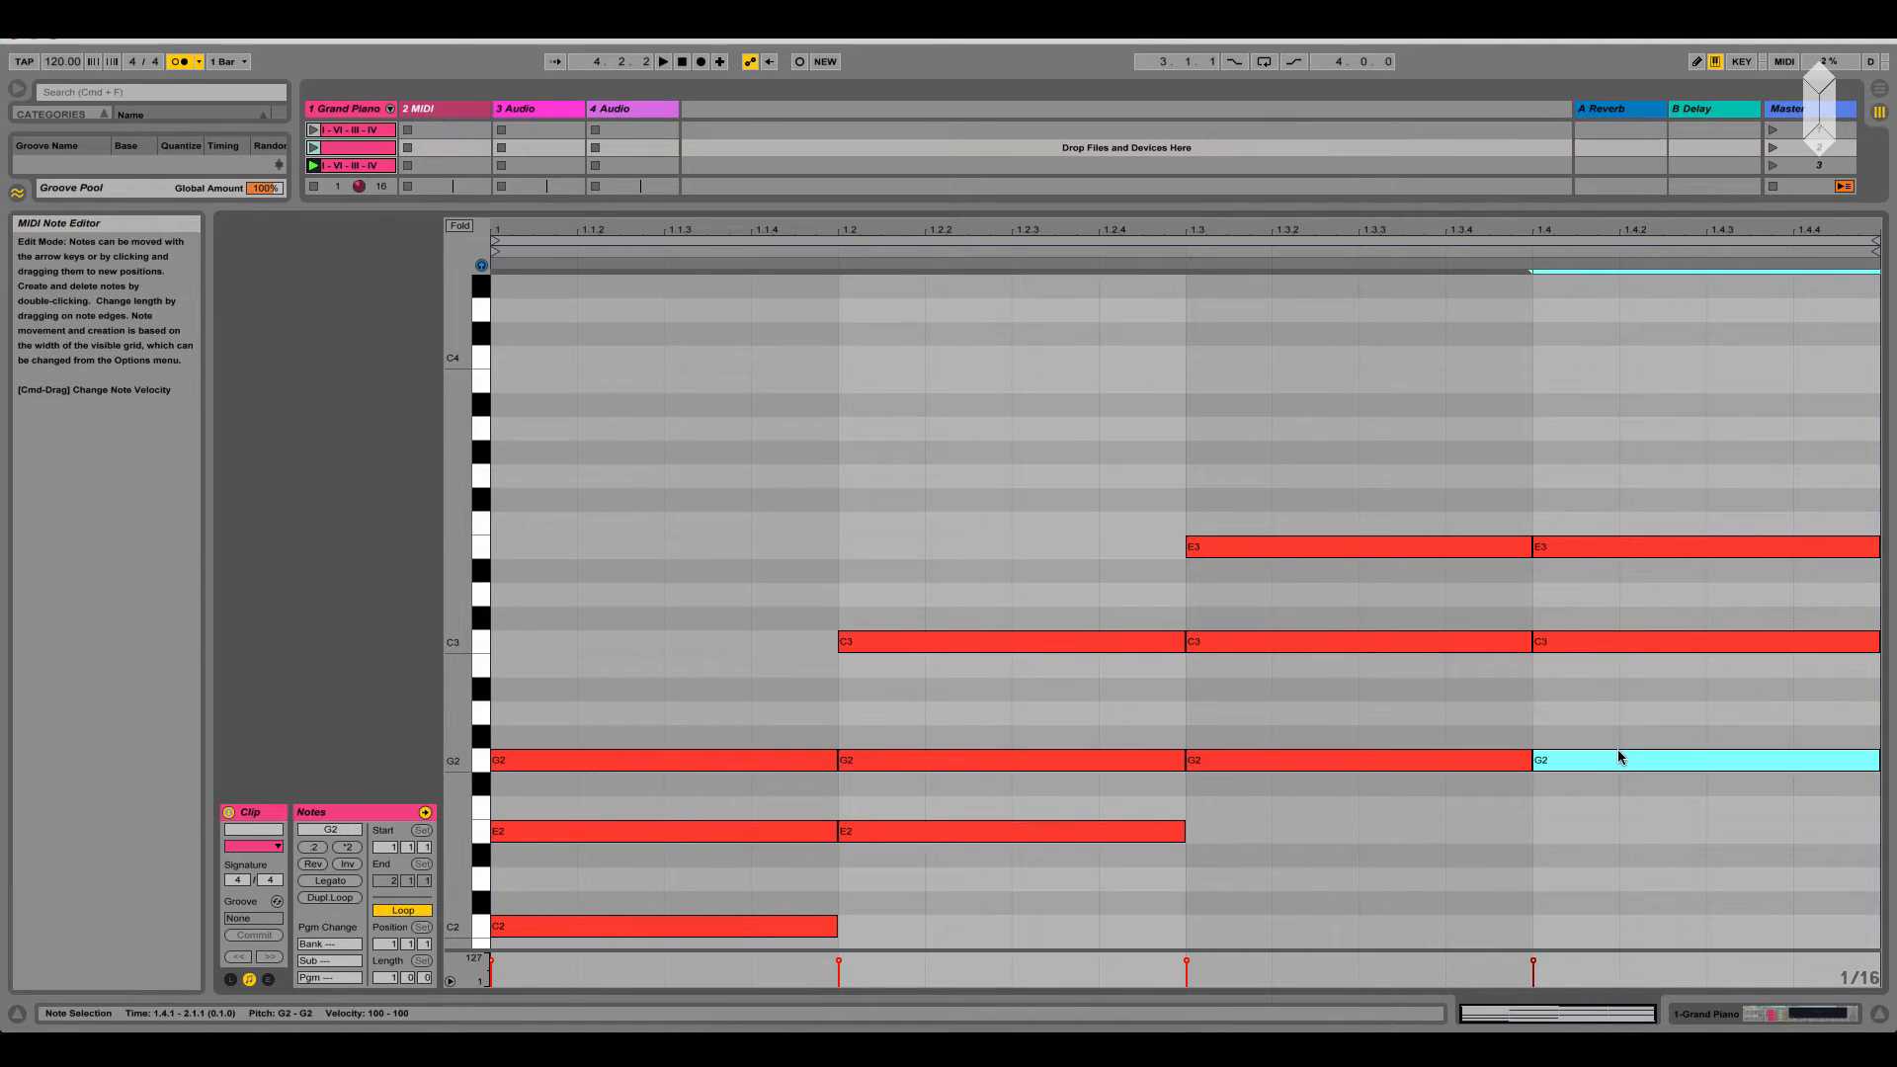
{"action": "key", "text": "shift+Up"}
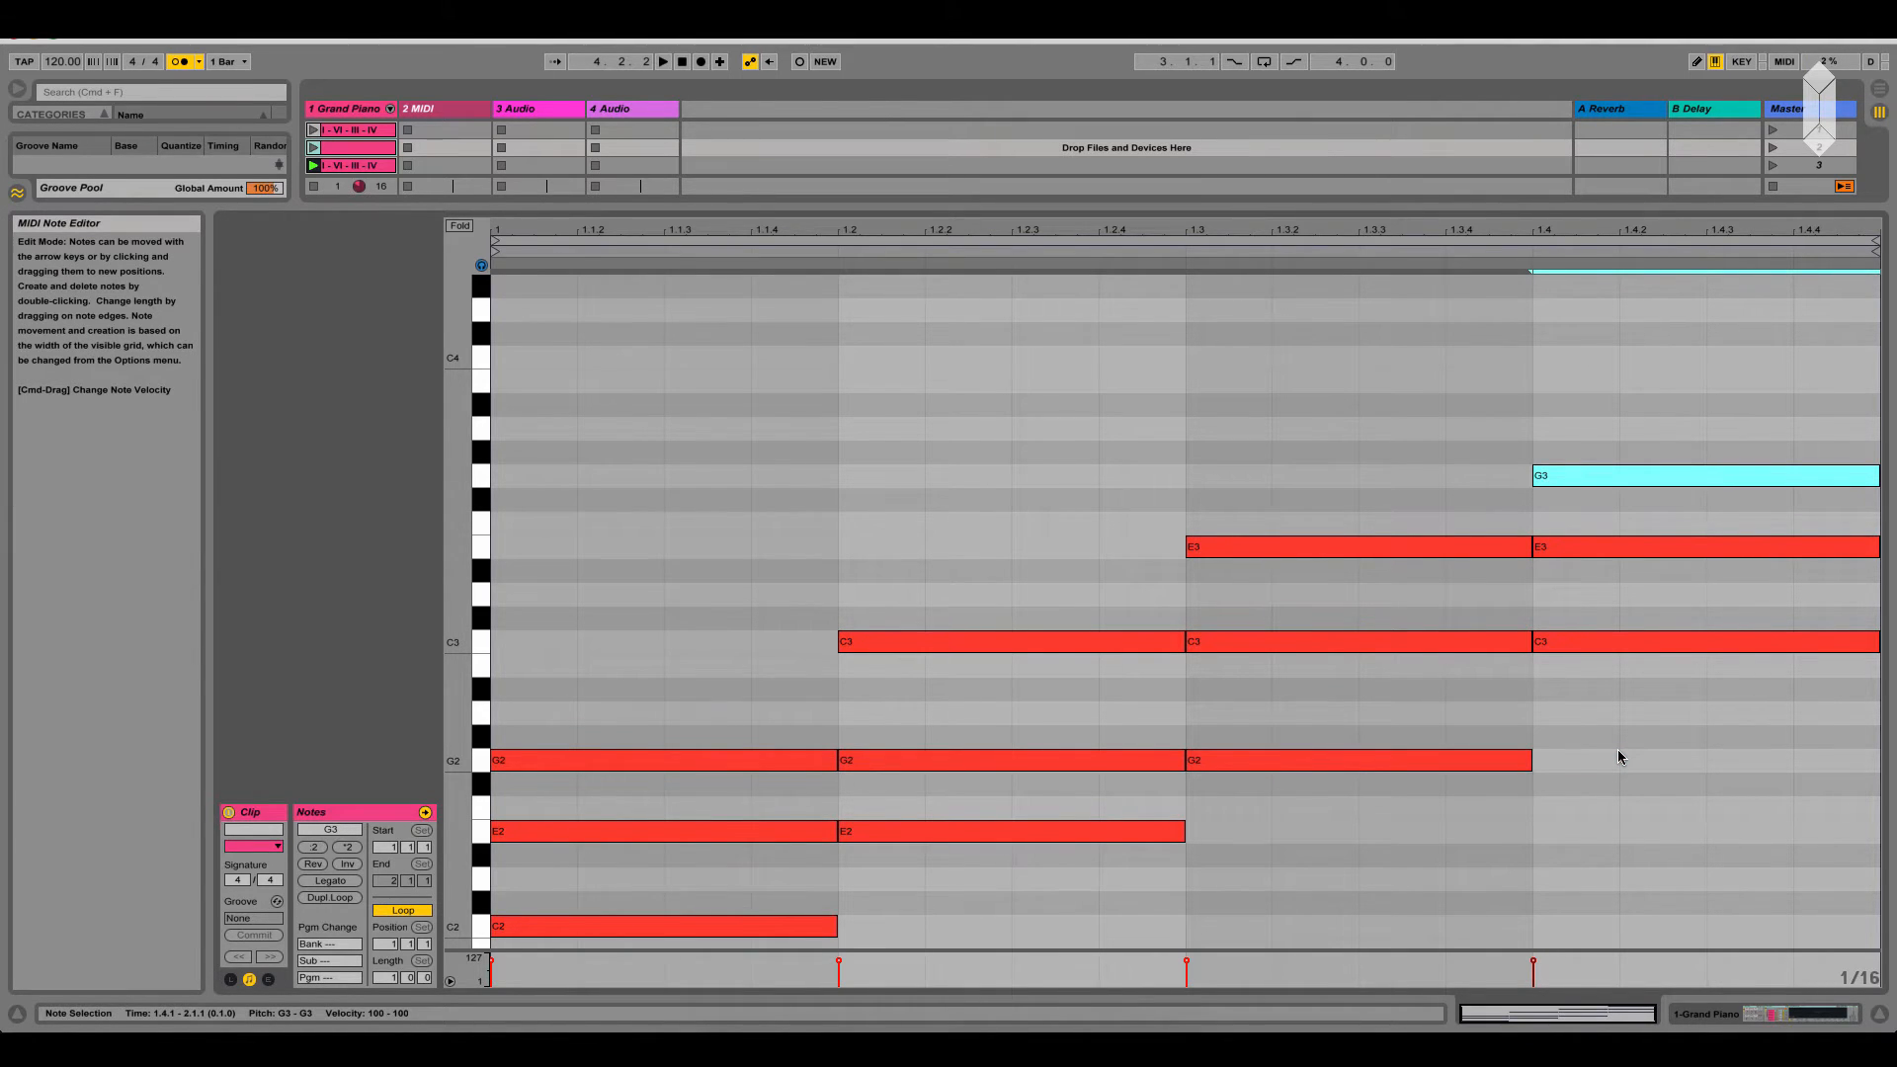
{"action": "left_click", "coordinate": [643, 662]}
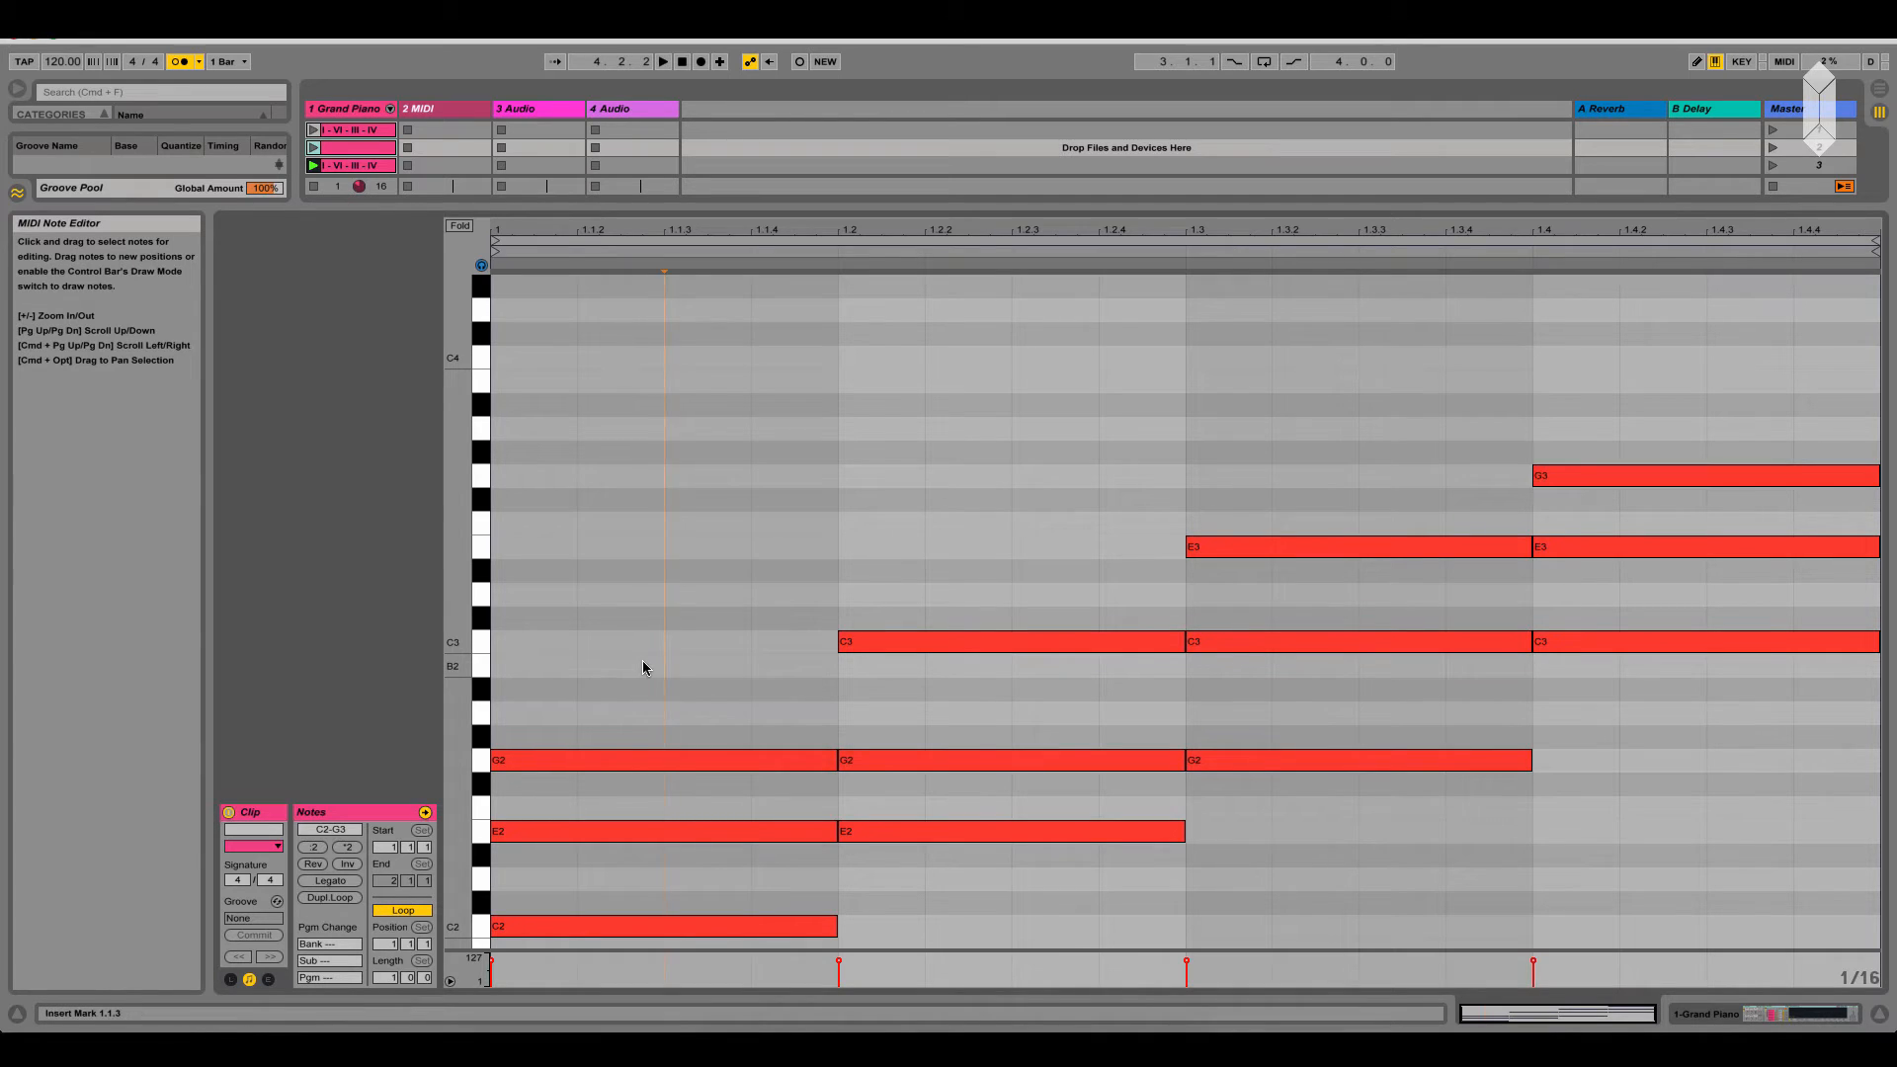
Delete the E2-G2-C3 chord from the second beat
{"action": "left_click", "coordinate": [996, 573]}
{"action": "left_click", "coordinate": [1330, 504]}
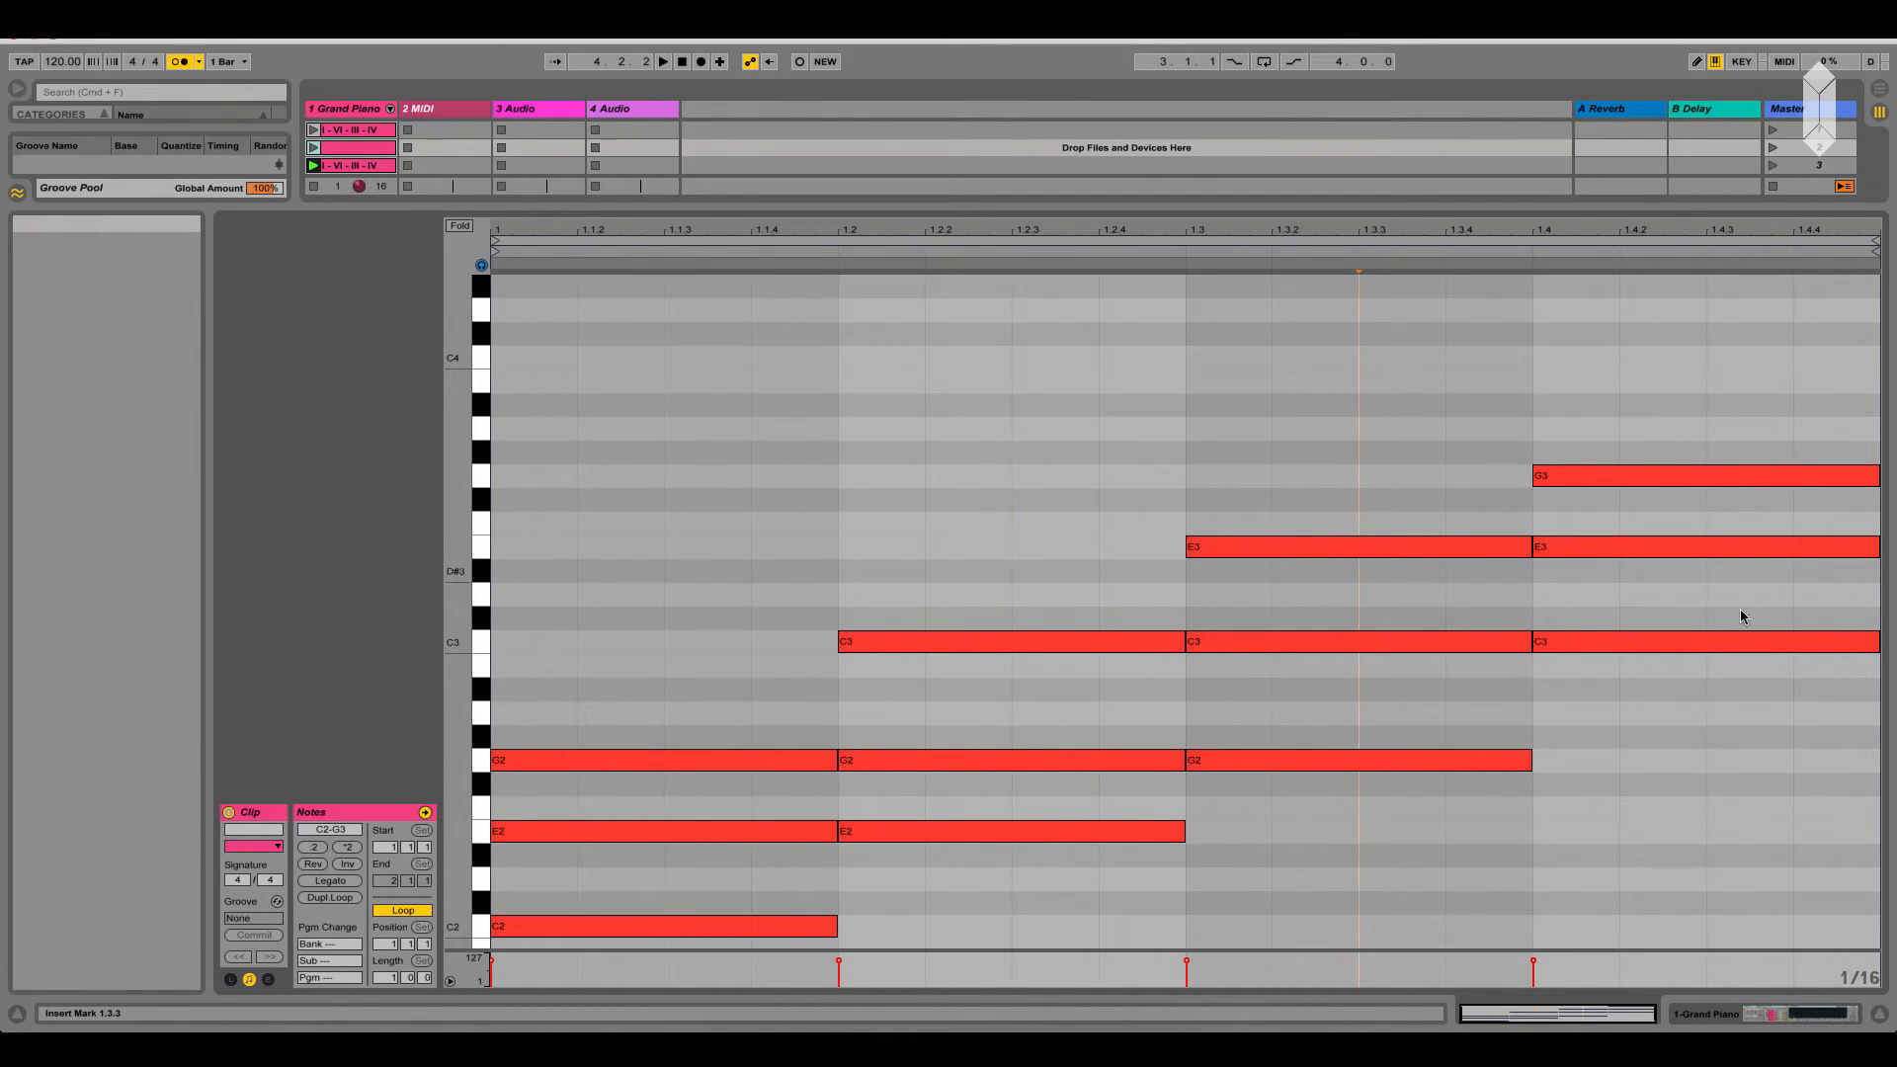
{"action": "scroll", "coordinate": [1479, 690], "scroll_direction": "down", "scroll_amount": 2}
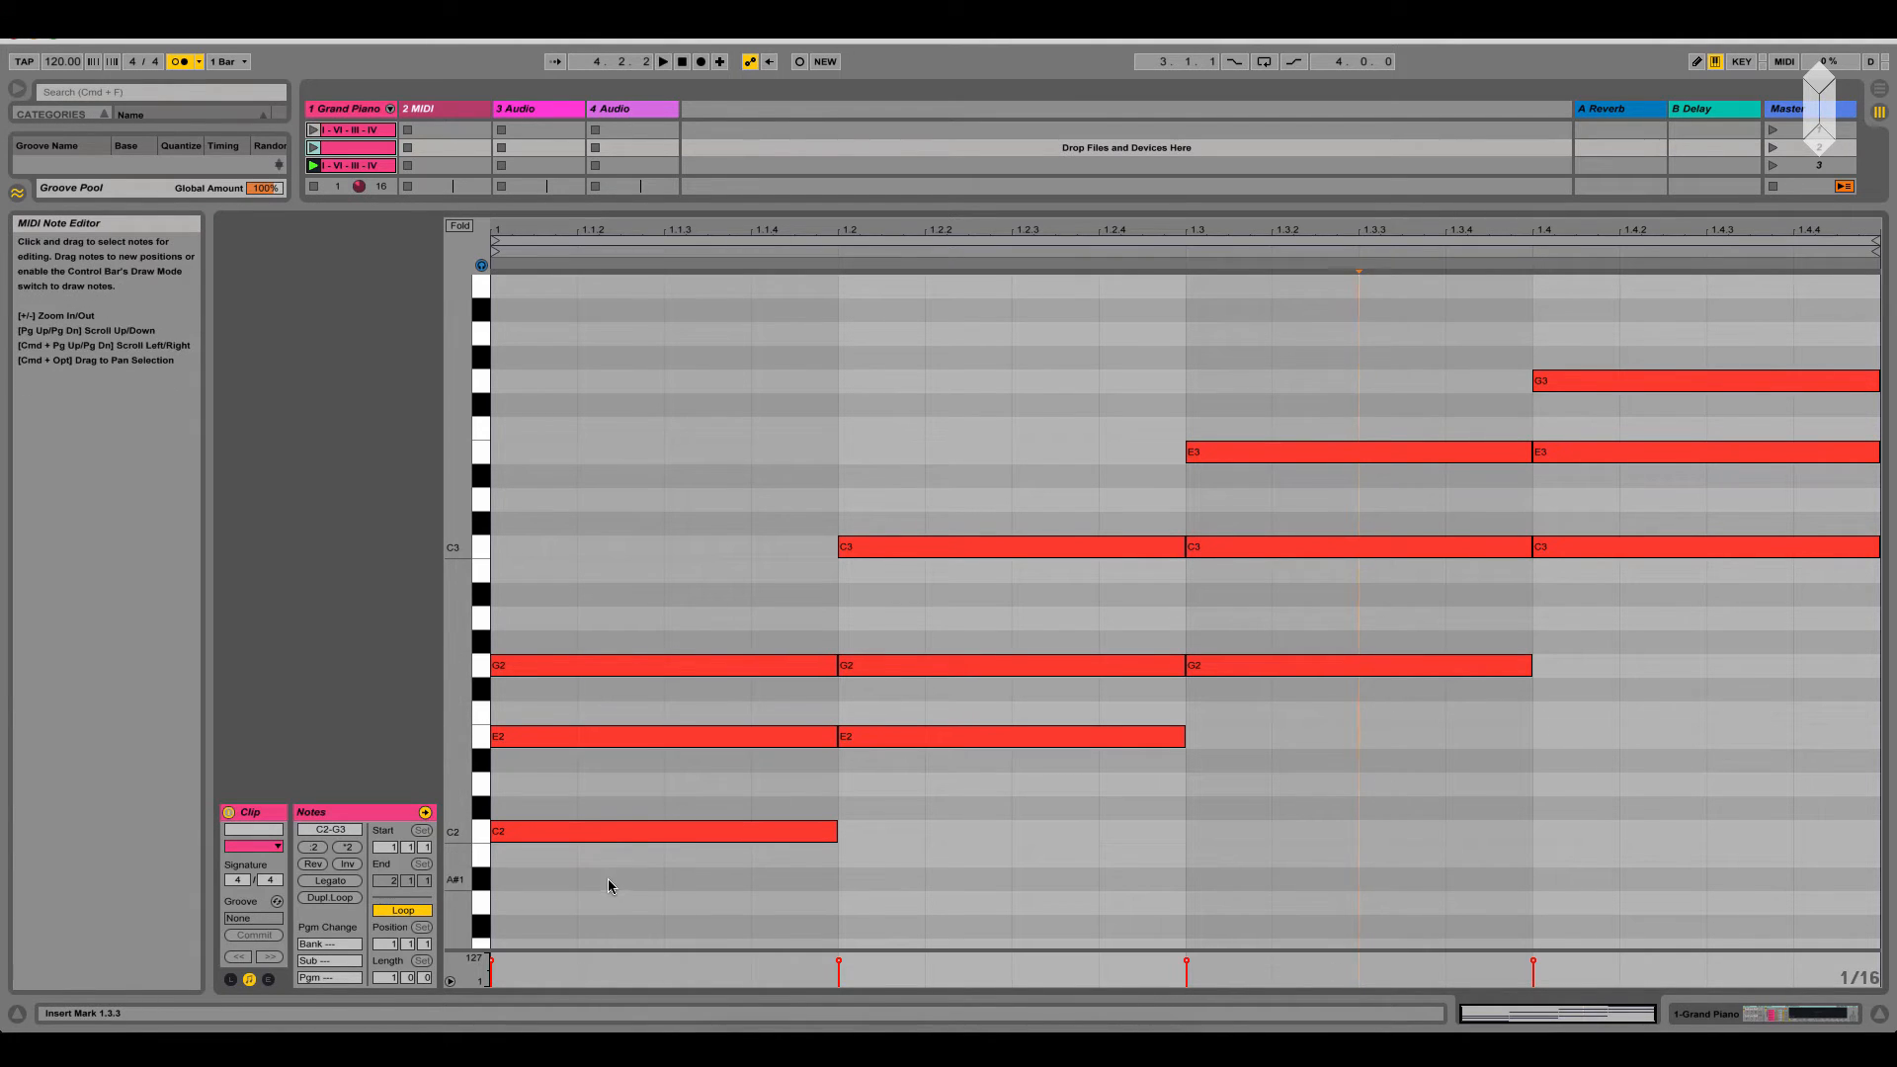
{"action": "left_click_drag", "start_coordinate": [608, 879], "coordinate": [649, 672]}
{"action": "left_click_drag", "start_coordinate": [932, 796], "coordinate": [975, 381]}
{"action": "key", "text": "Delete"}
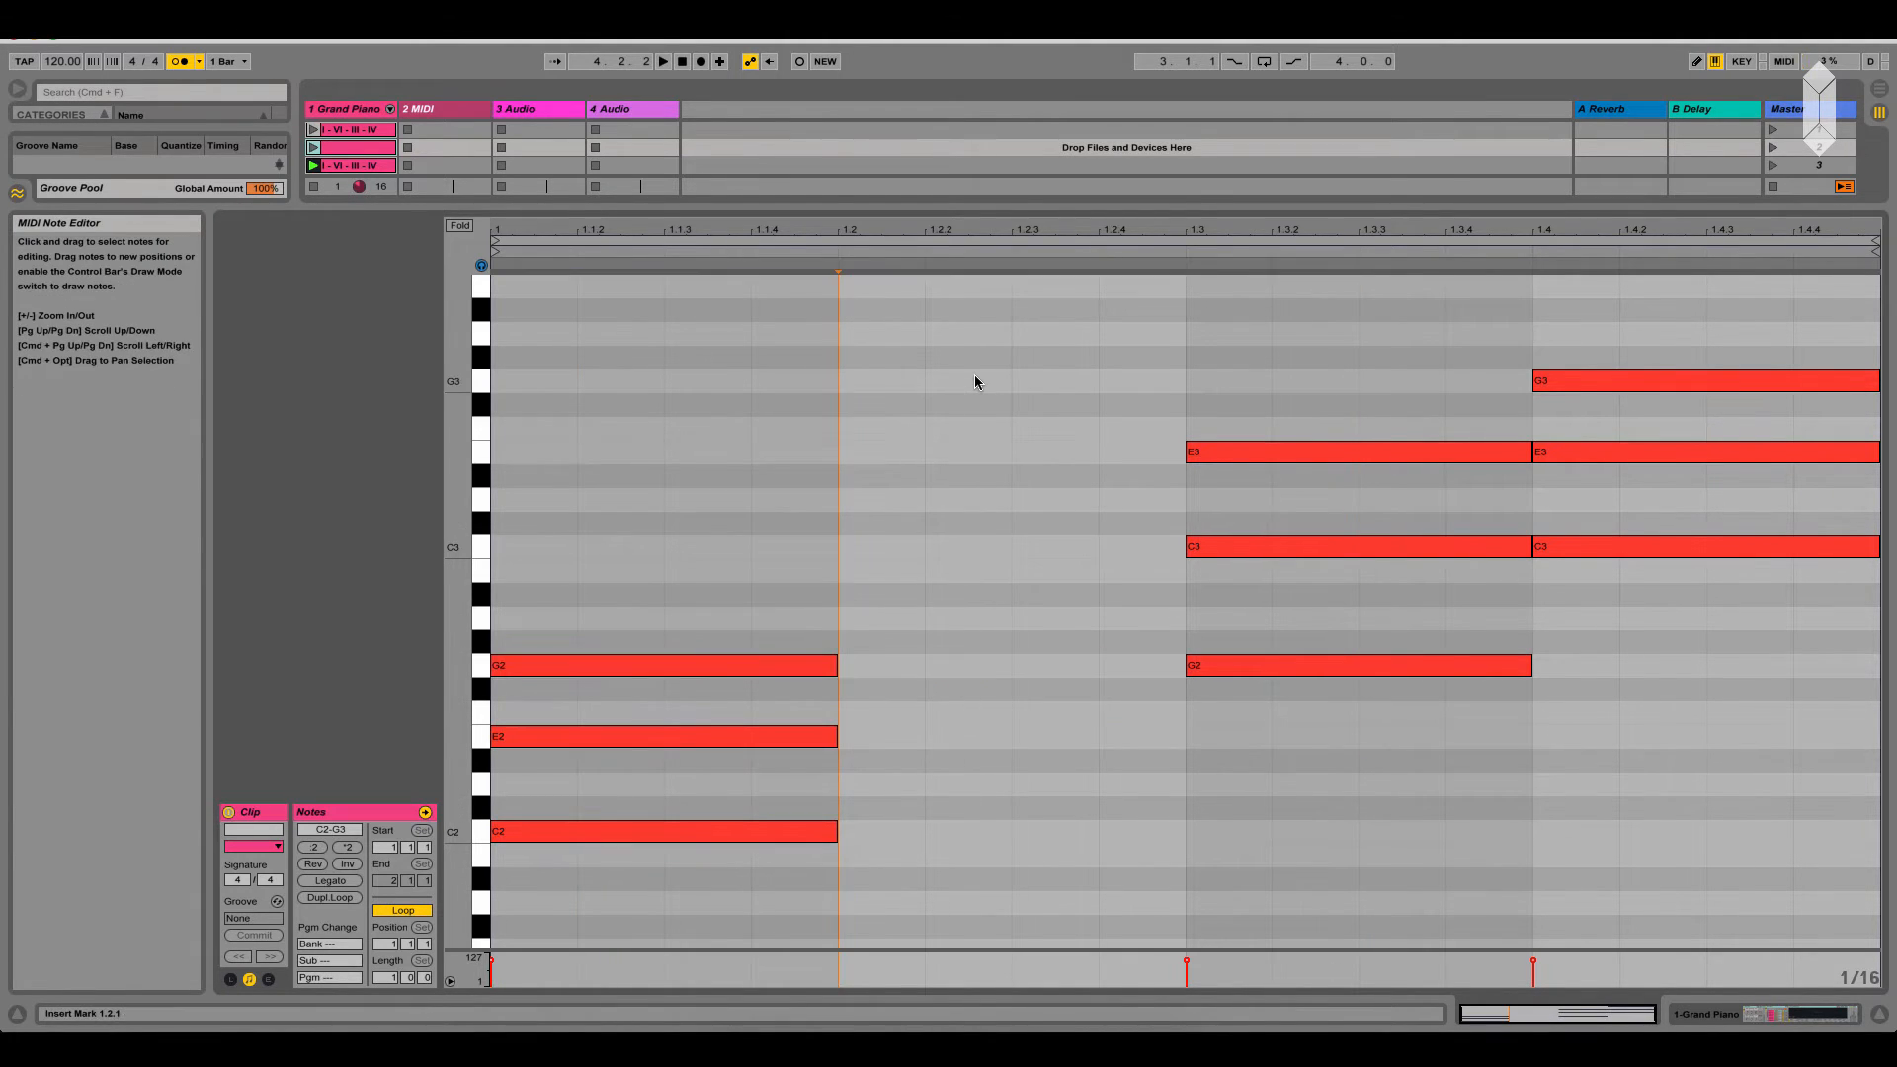
Move the root-position C2-E2-G2 chord from the first beat to the second beat
{"action": "left_click_drag", "start_coordinate": [785, 864], "coordinate": [751, 589]}
{"action": "left_click_drag", "start_coordinate": [704, 834], "coordinate": [1025, 838]}
{"action": "left_click", "coordinate": [937, 713]}
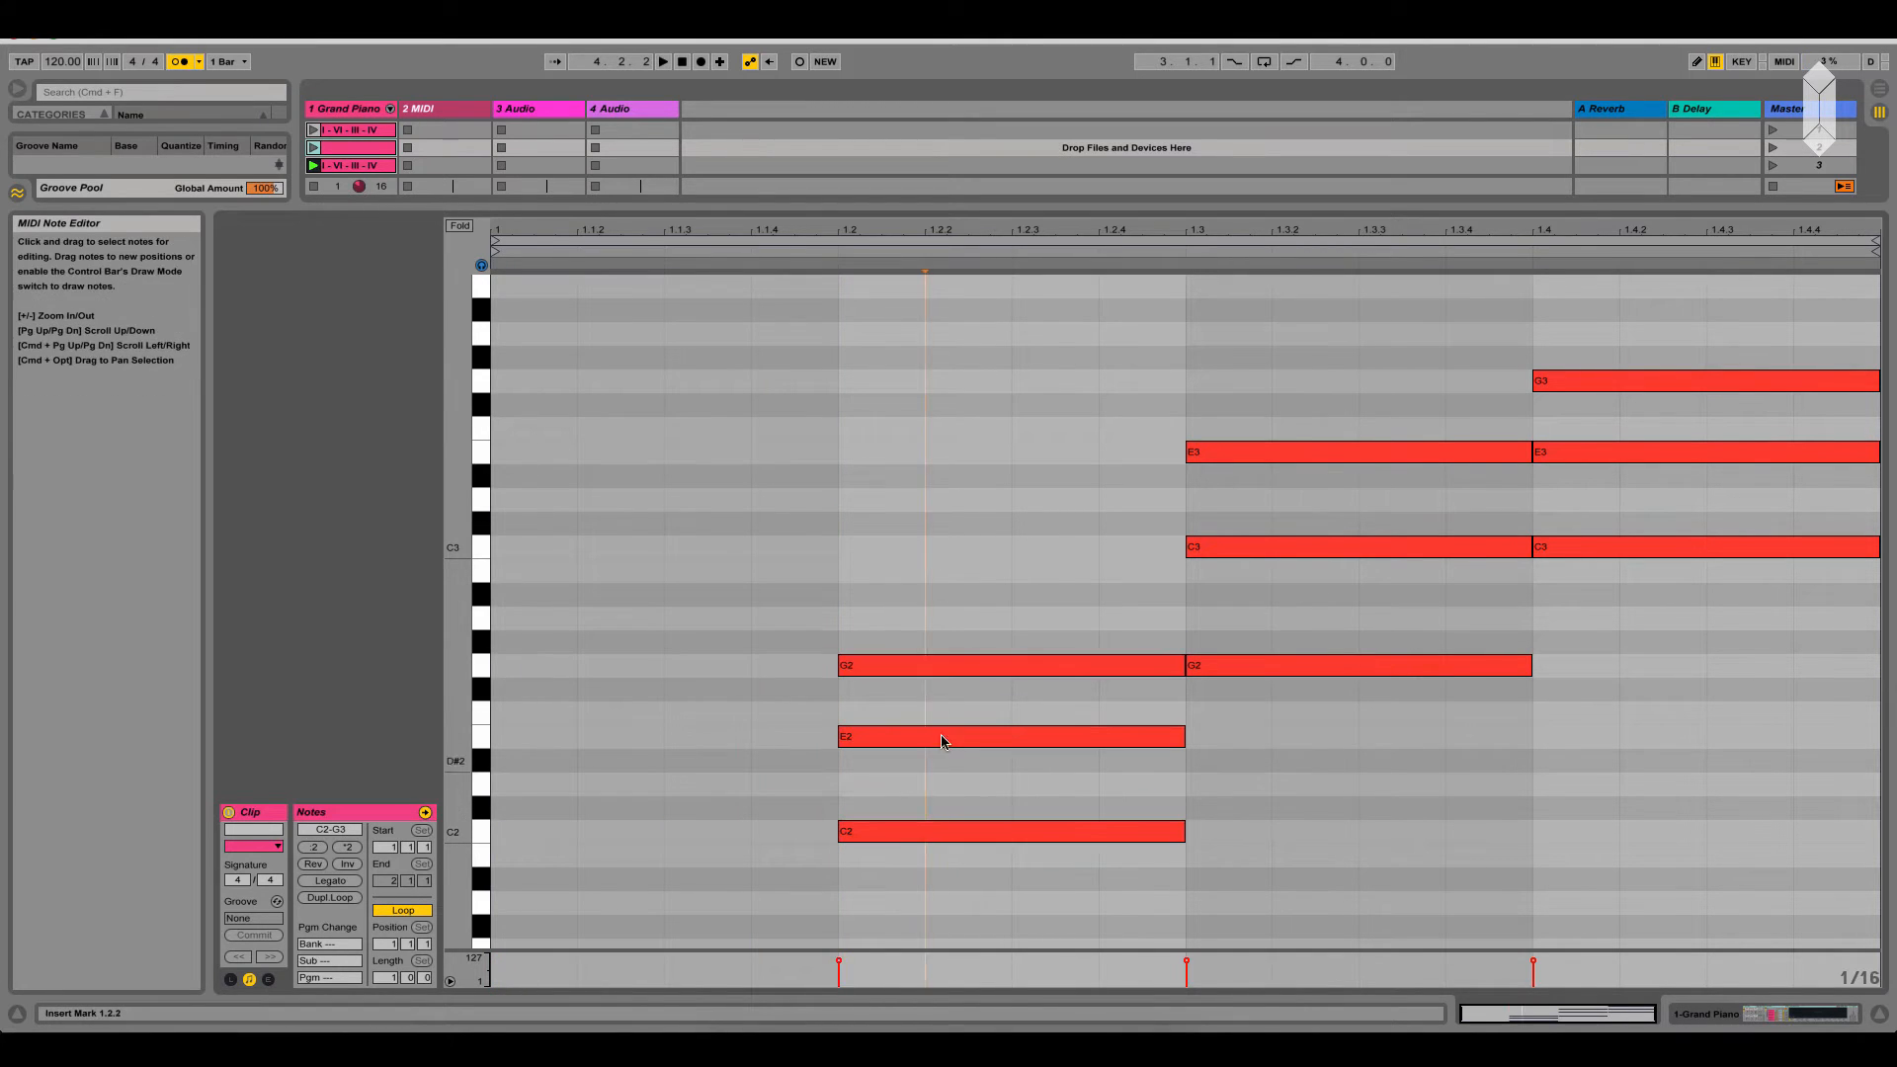
Lower the second-beat chord's G2 by an octave to G1, and raise it back to G2
{"action": "left_click", "coordinate": [938, 671]}
{"action": "key", "text": "shift+Down"}
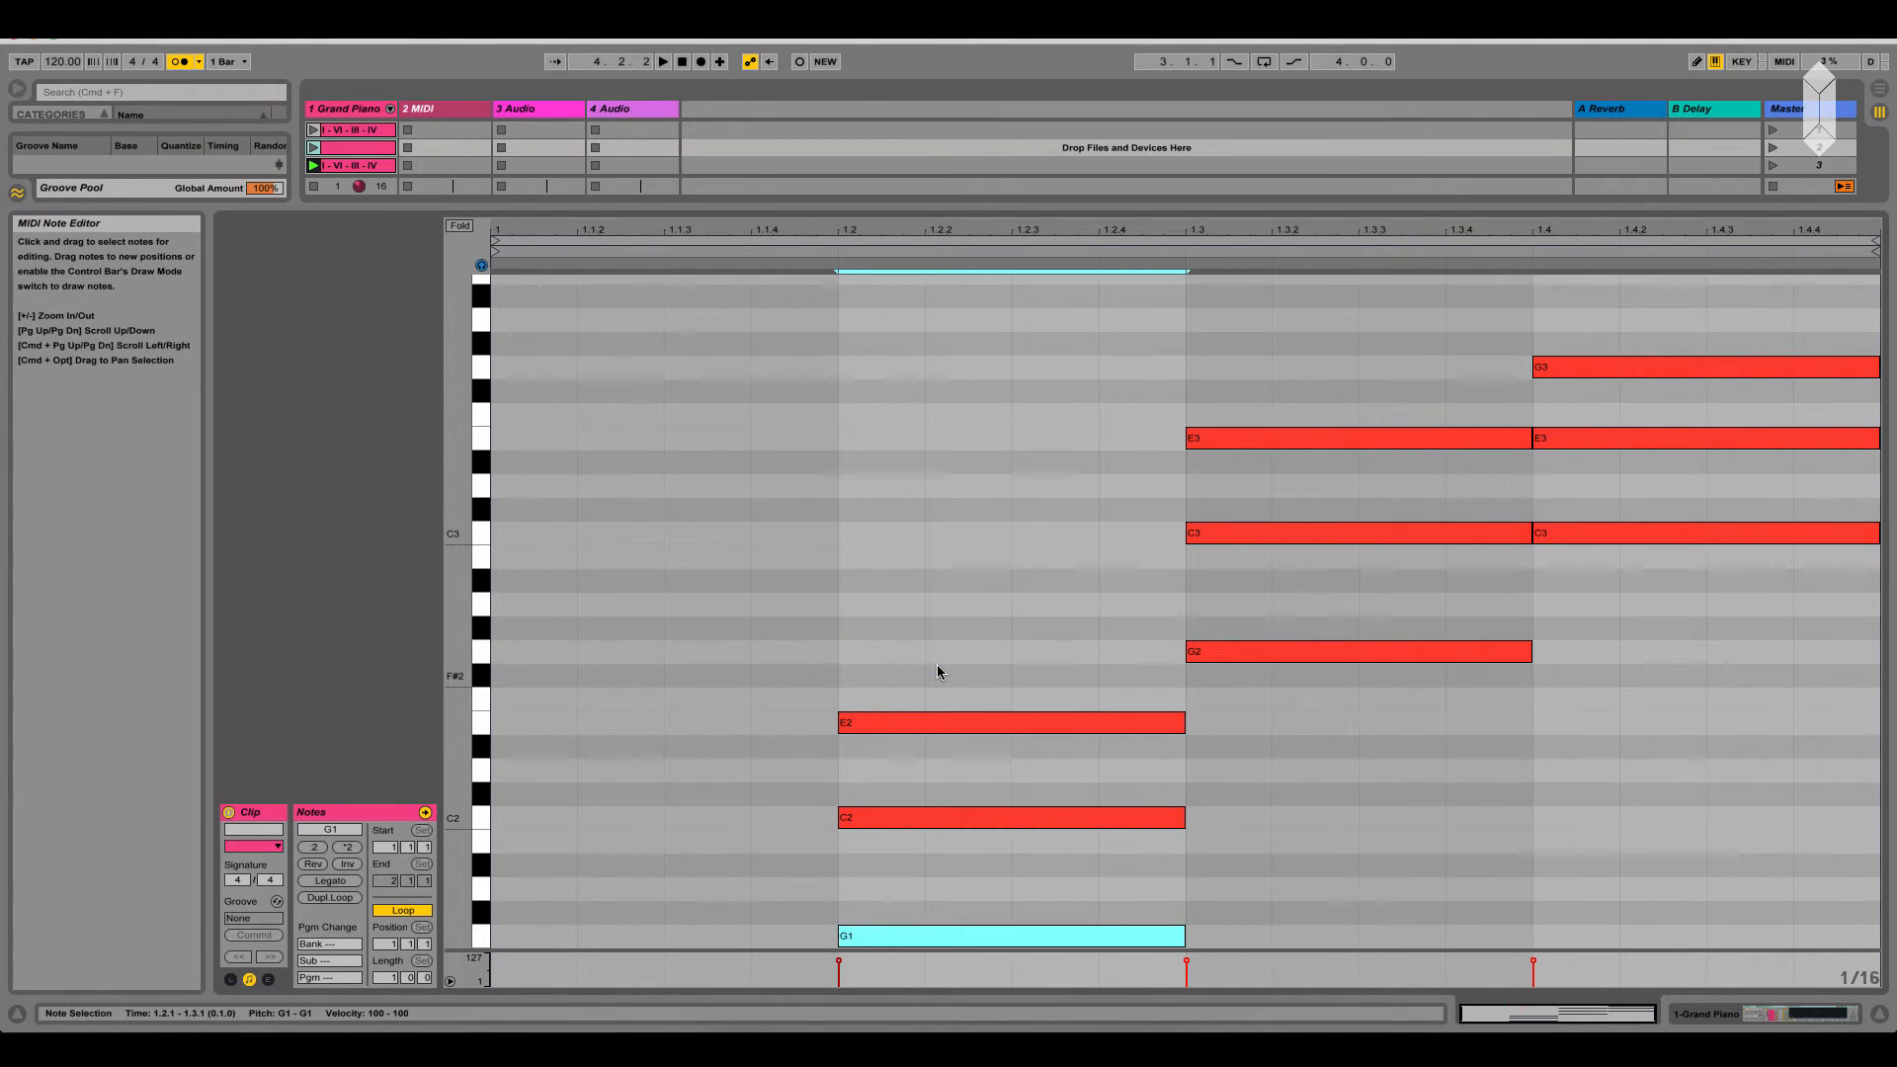
{"action": "scroll", "coordinate": [967, 655], "scroll_direction": "down", "scroll_amount": 3}
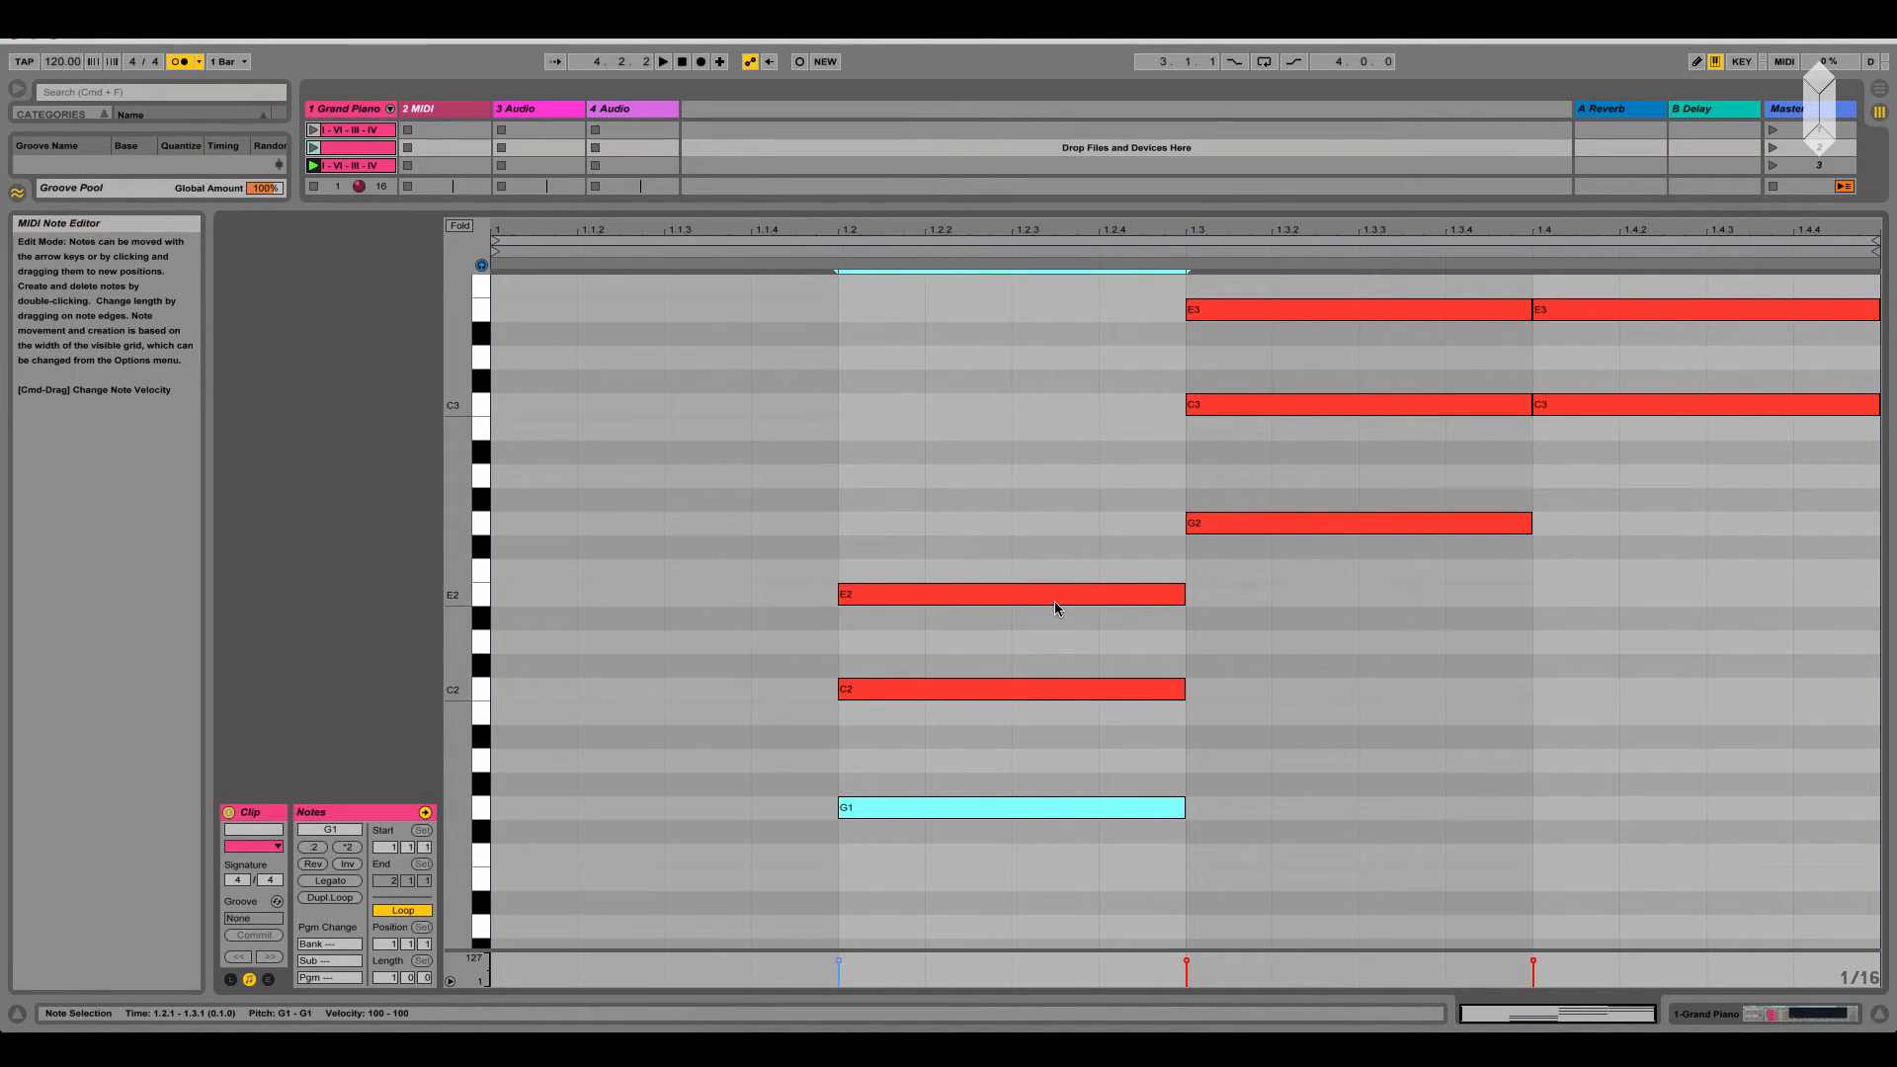
{"action": "key", "text": "shift+Up"}
{"action": "scroll", "coordinate": [954, 789], "scroll_direction": "up", "scroll_amount": 3}
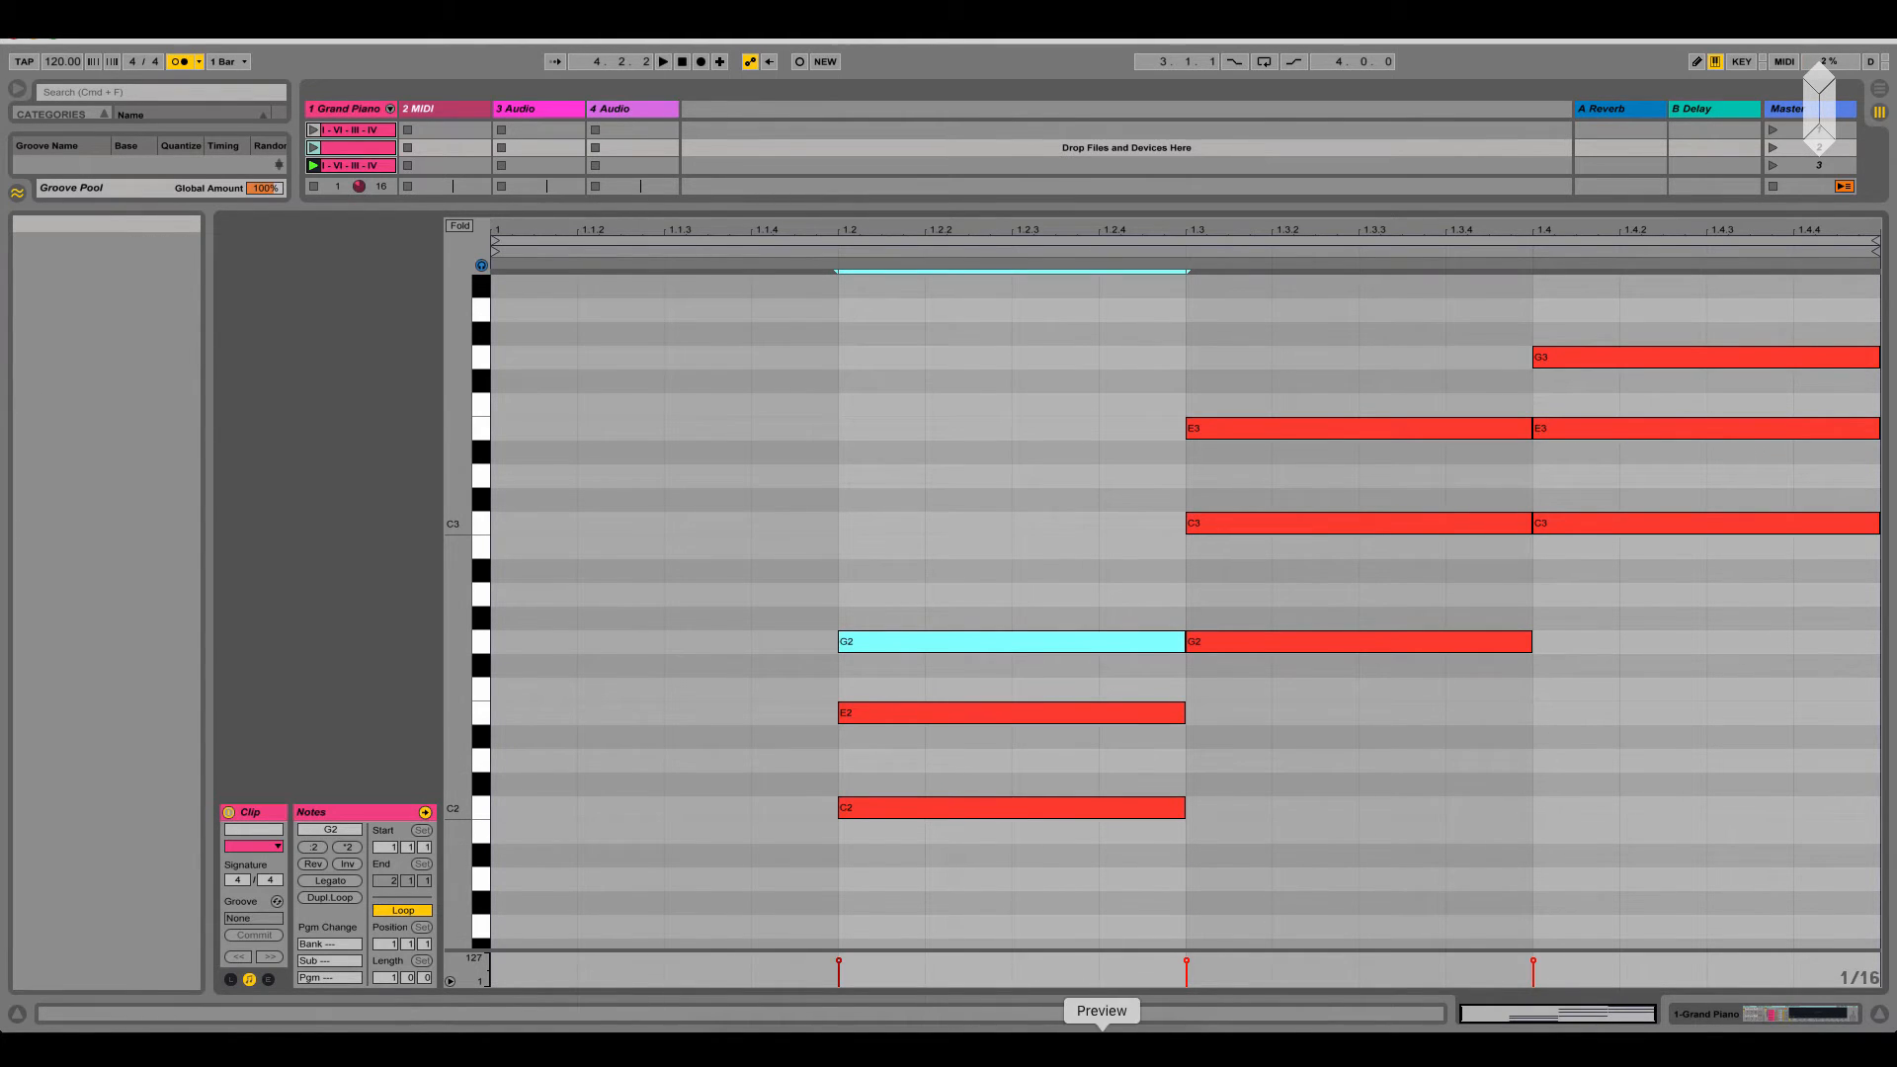
Switch to Preview and examine the root-position and first-inversion seventh chords in Intervals.tif up close
{"action": "left_click", "coordinate": [1102, 1047]}
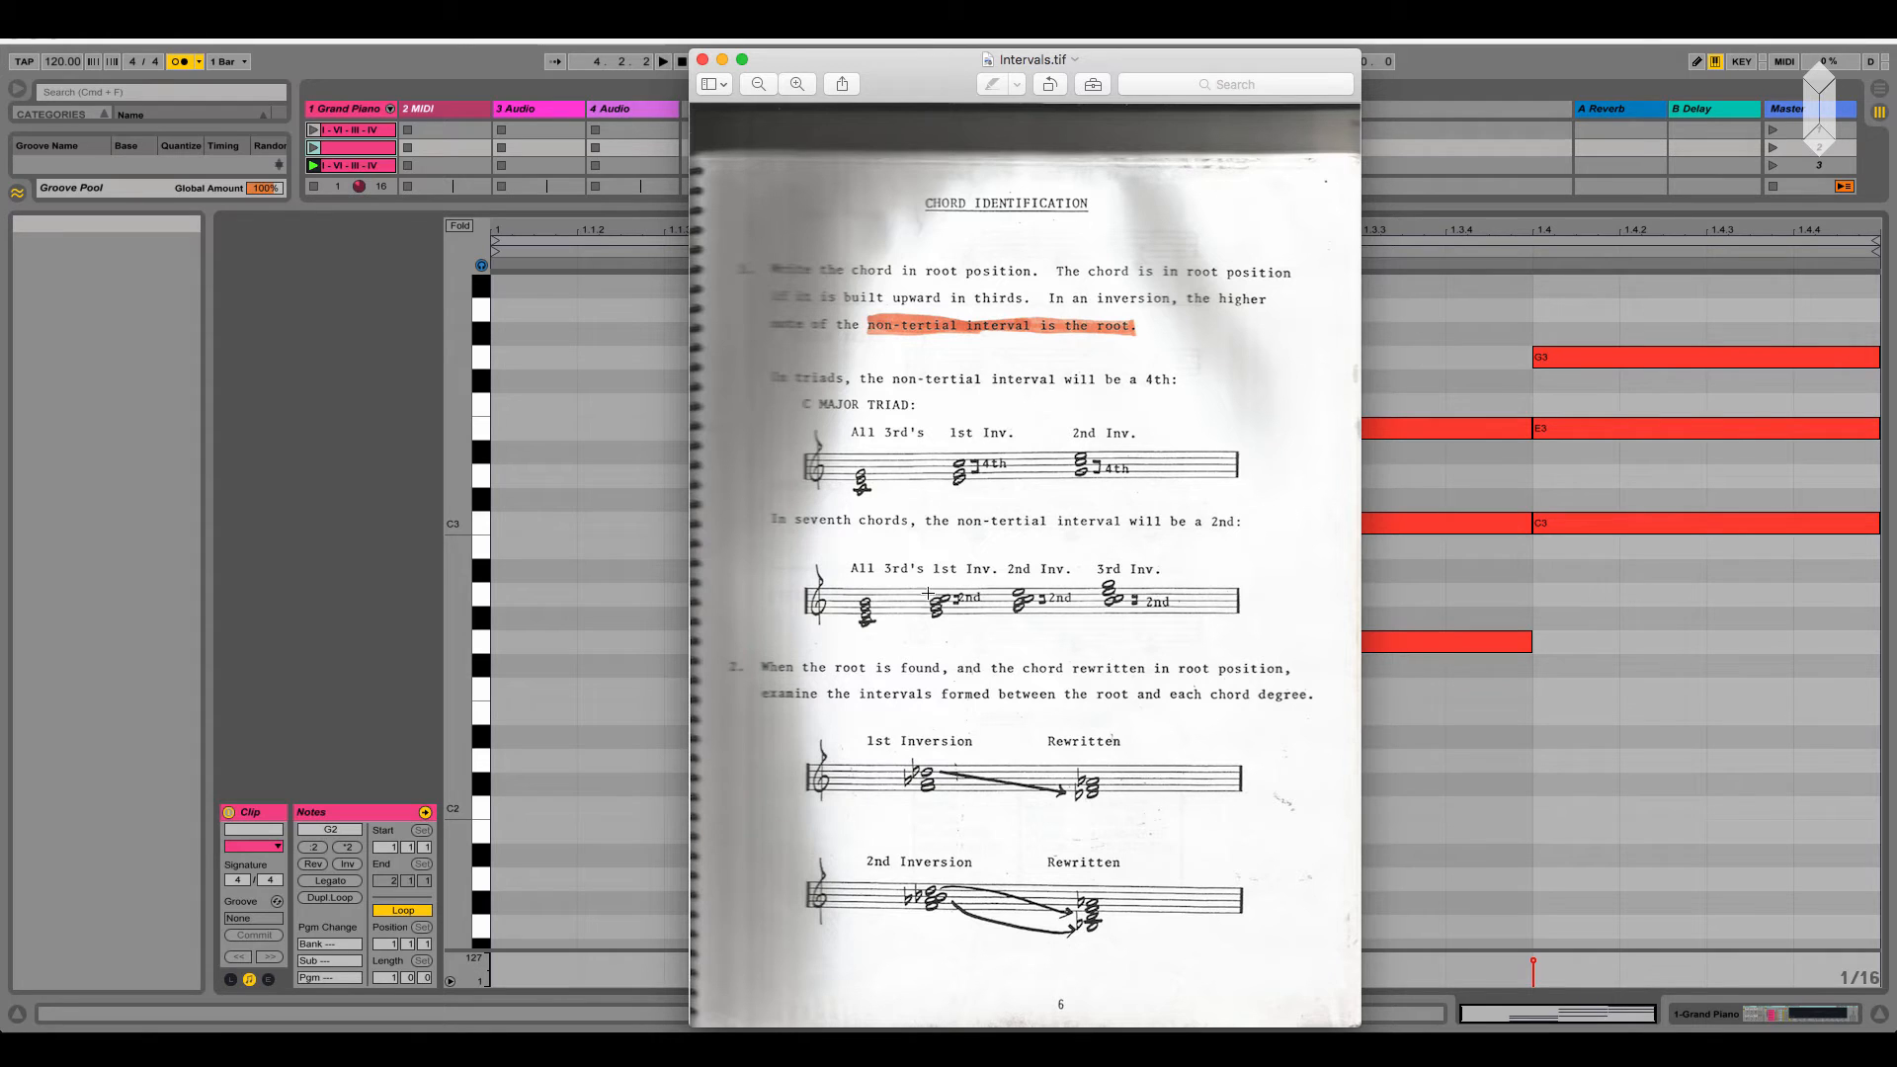
{"action": "left_click_drag", "start_coordinate": [928, 594], "coordinate": [961, 605]}
{"action": "scroll", "coordinate": [964, 603], "scroll_direction": "up", "scroll_amount": 10}
{"action": "scroll", "coordinate": [976, 691], "scroll_direction": "left", "scroll_amount": 2}
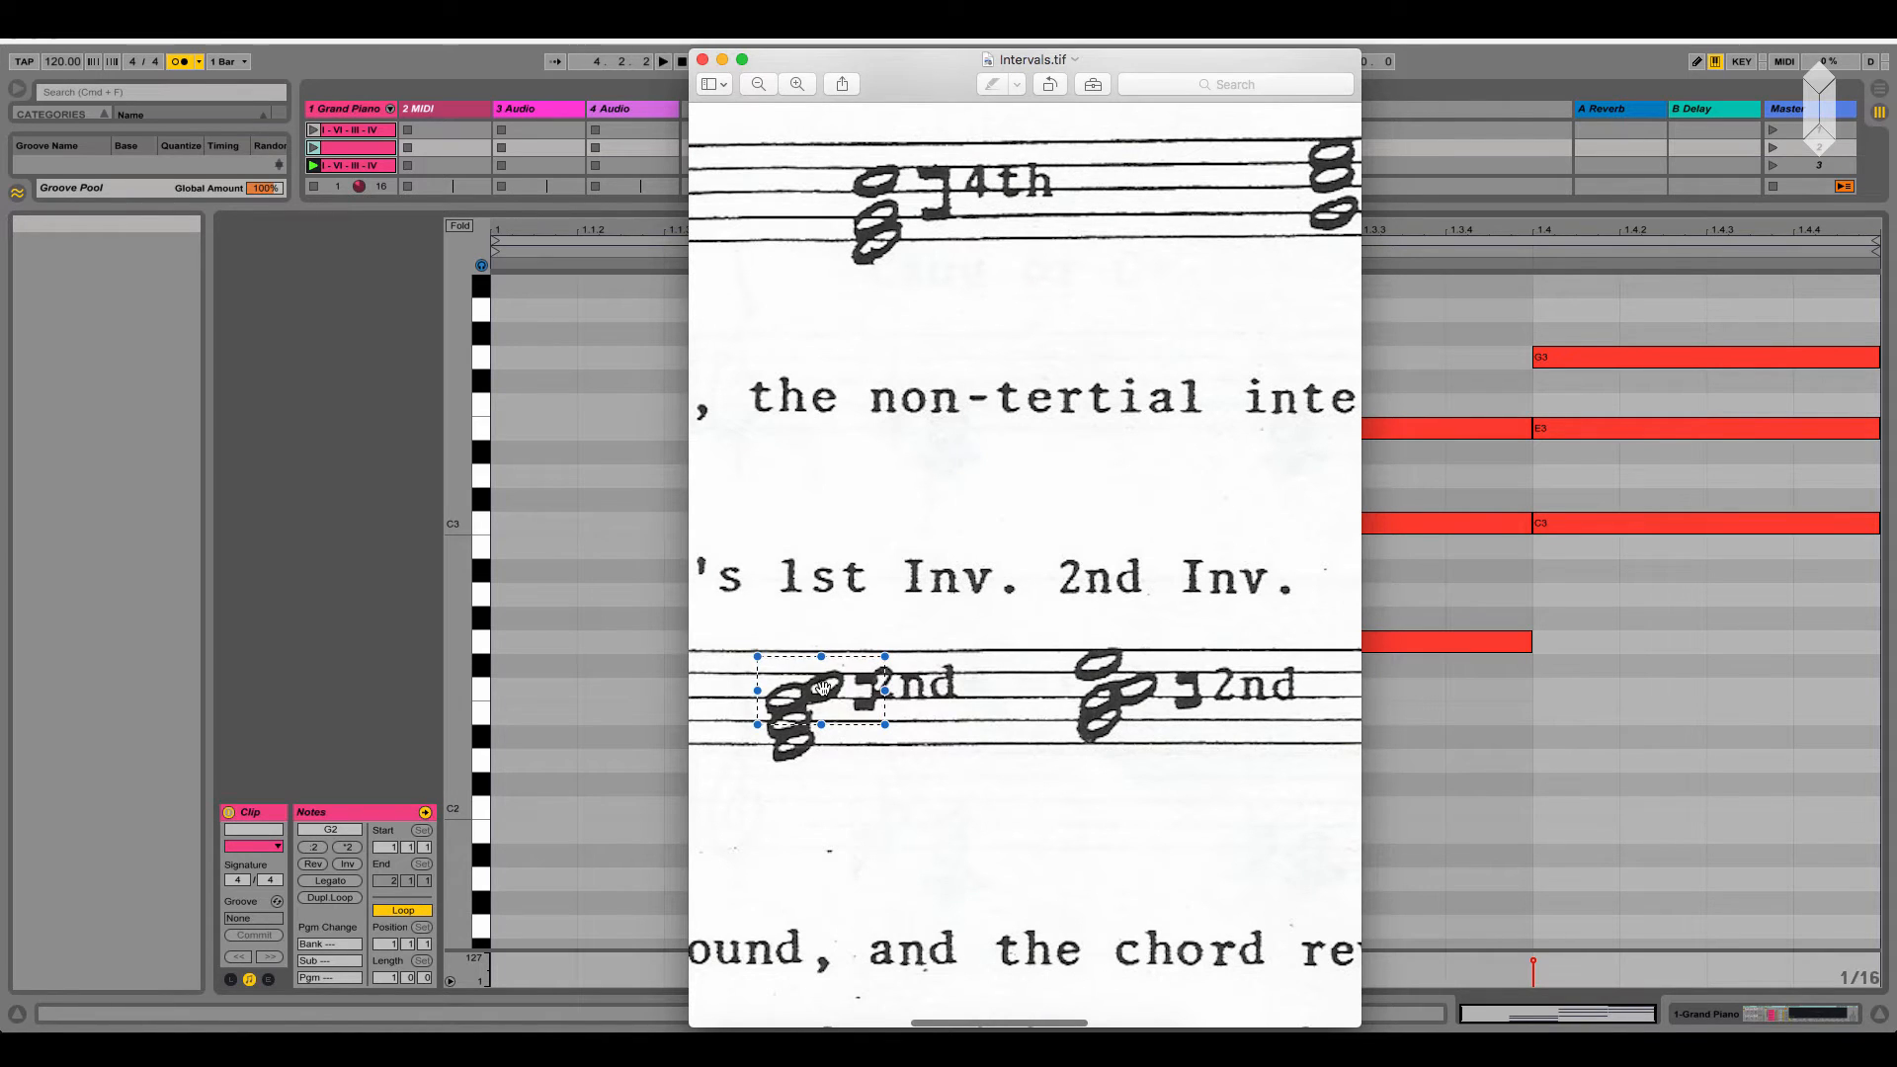
{"action": "scroll", "coordinate": [823, 686], "scroll_direction": "left", "scroll_amount": 2}
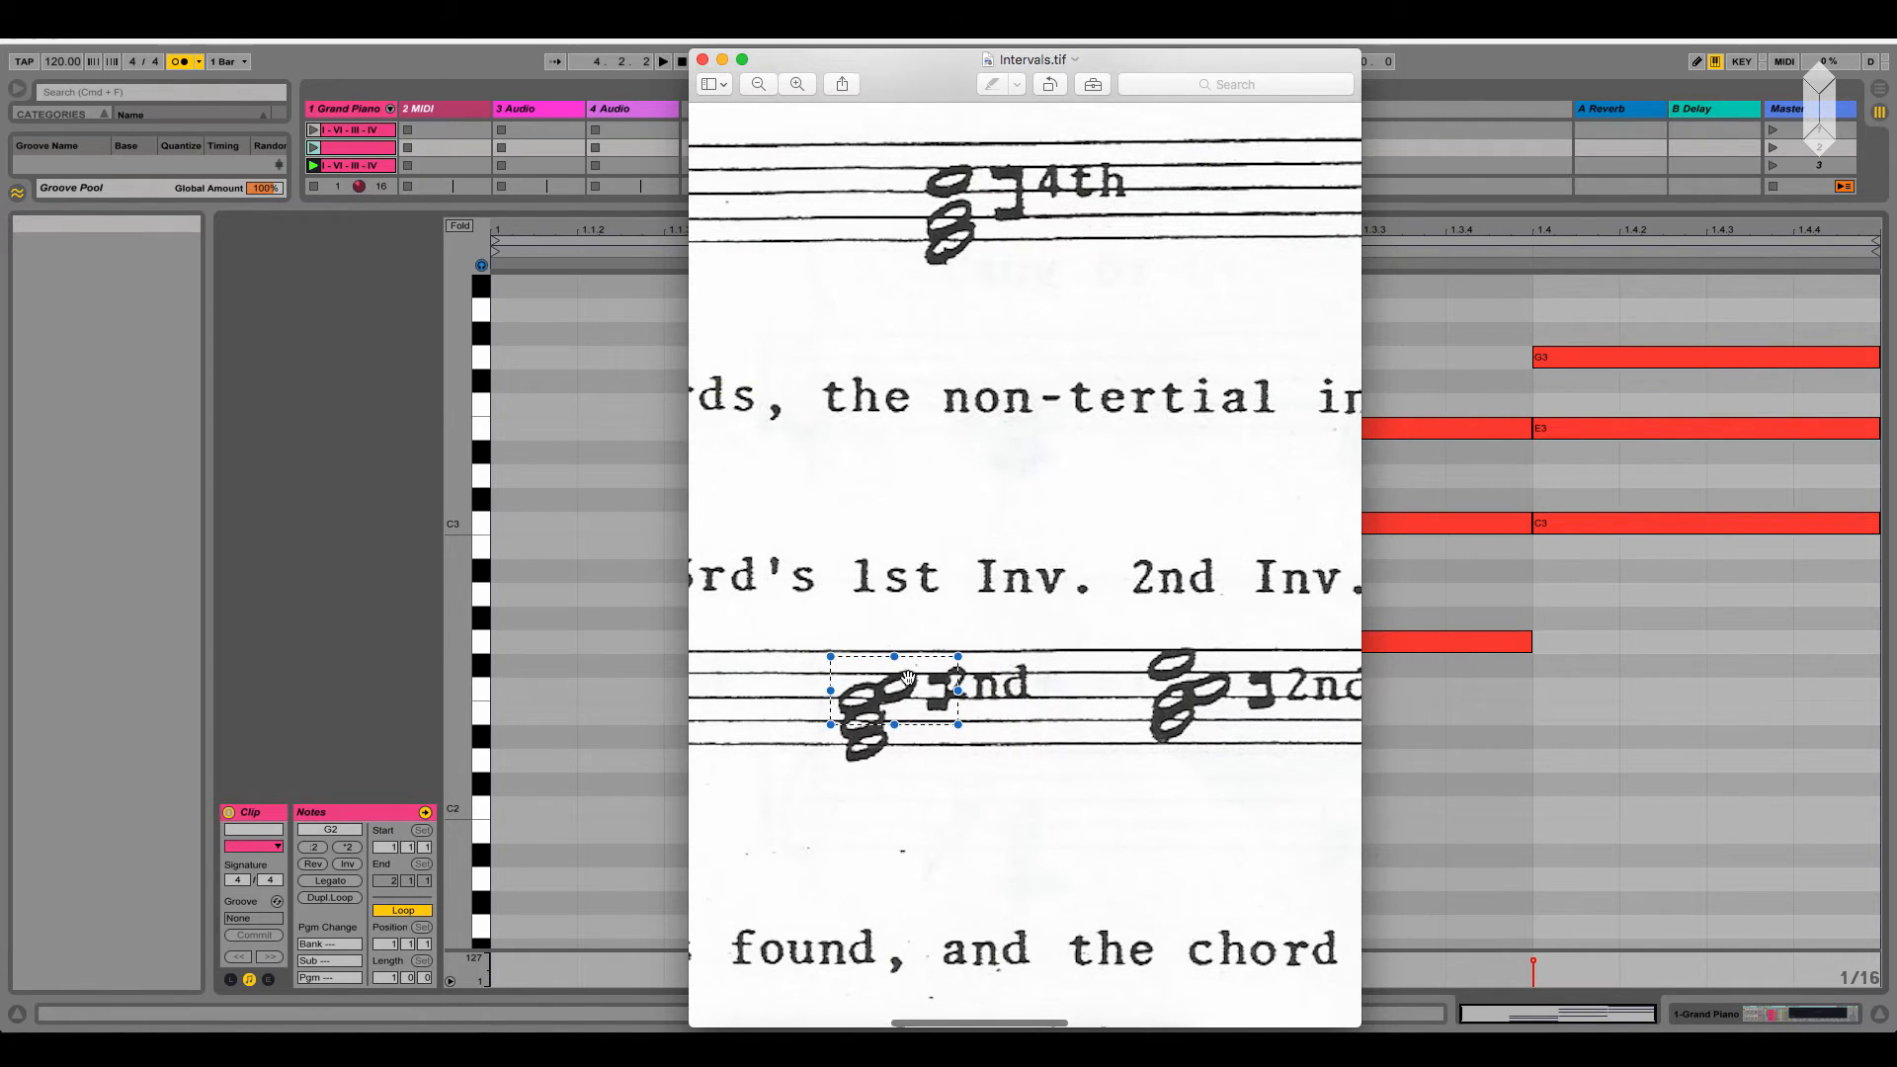
{"action": "scroll", "coordinate": [904, 692], "scroll_direction": "left", "scroll_amount": 5}
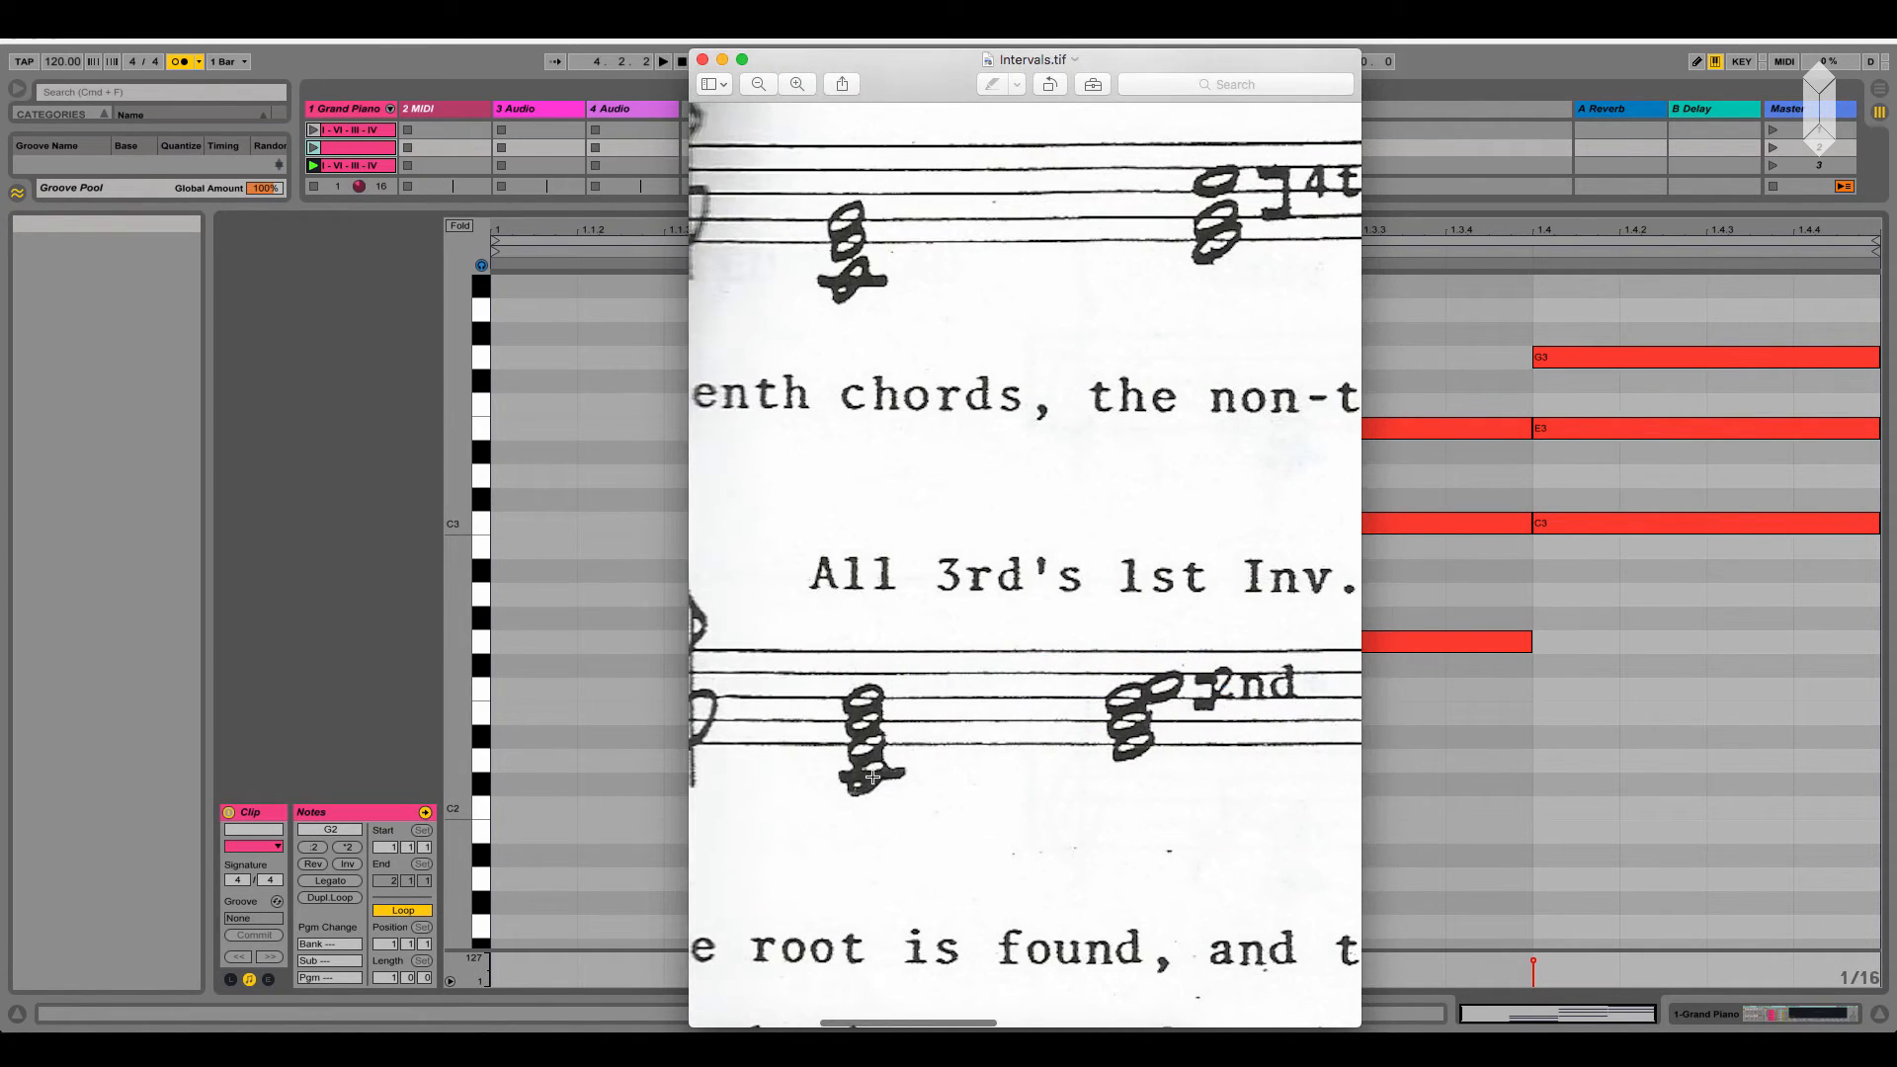
{"action": "scroll", "coordinate": [873, 778], "scroll_direction": "right", "scroll_amount": 2}
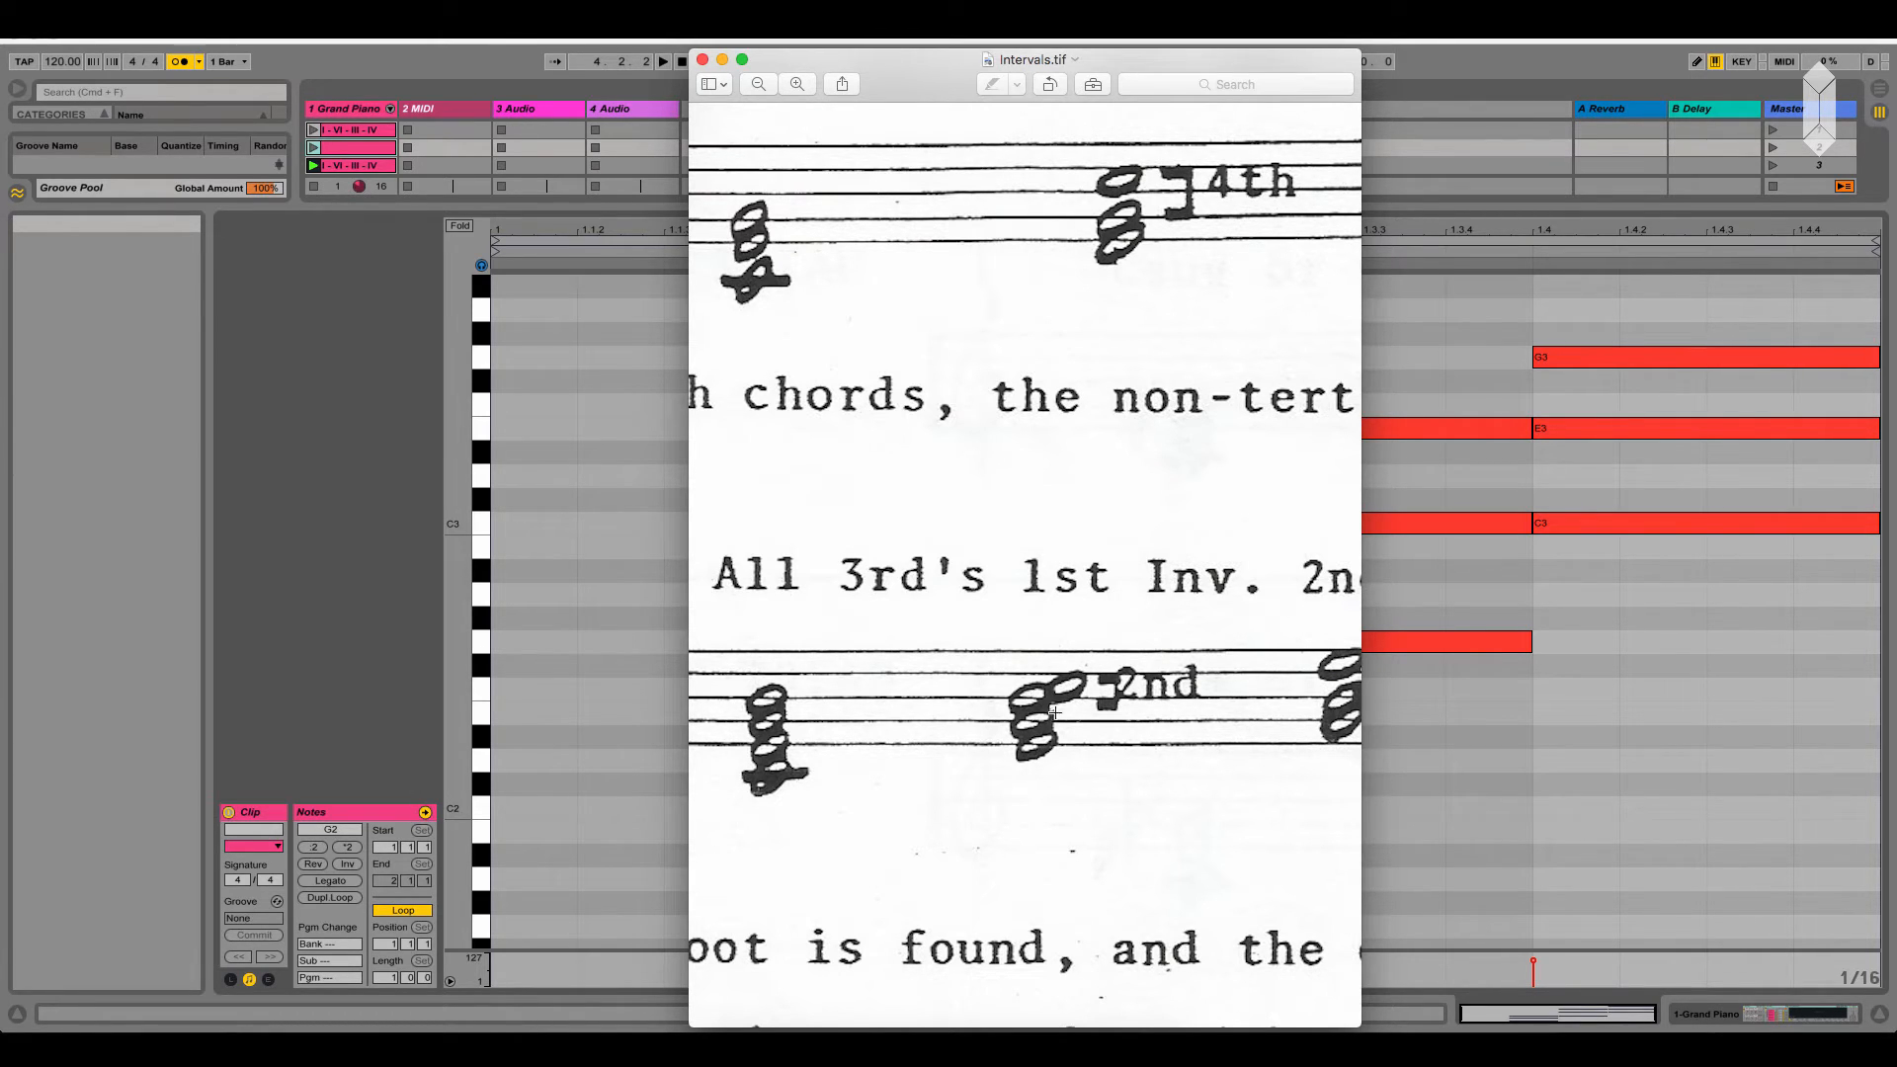
Examine the second and third inversions of the seventh chord and their marked intervals in Intervals.tif
{"action": "scroll", "coordinate": [1027, 697], "scroll_direction": "right", "scroll_amount": 5}
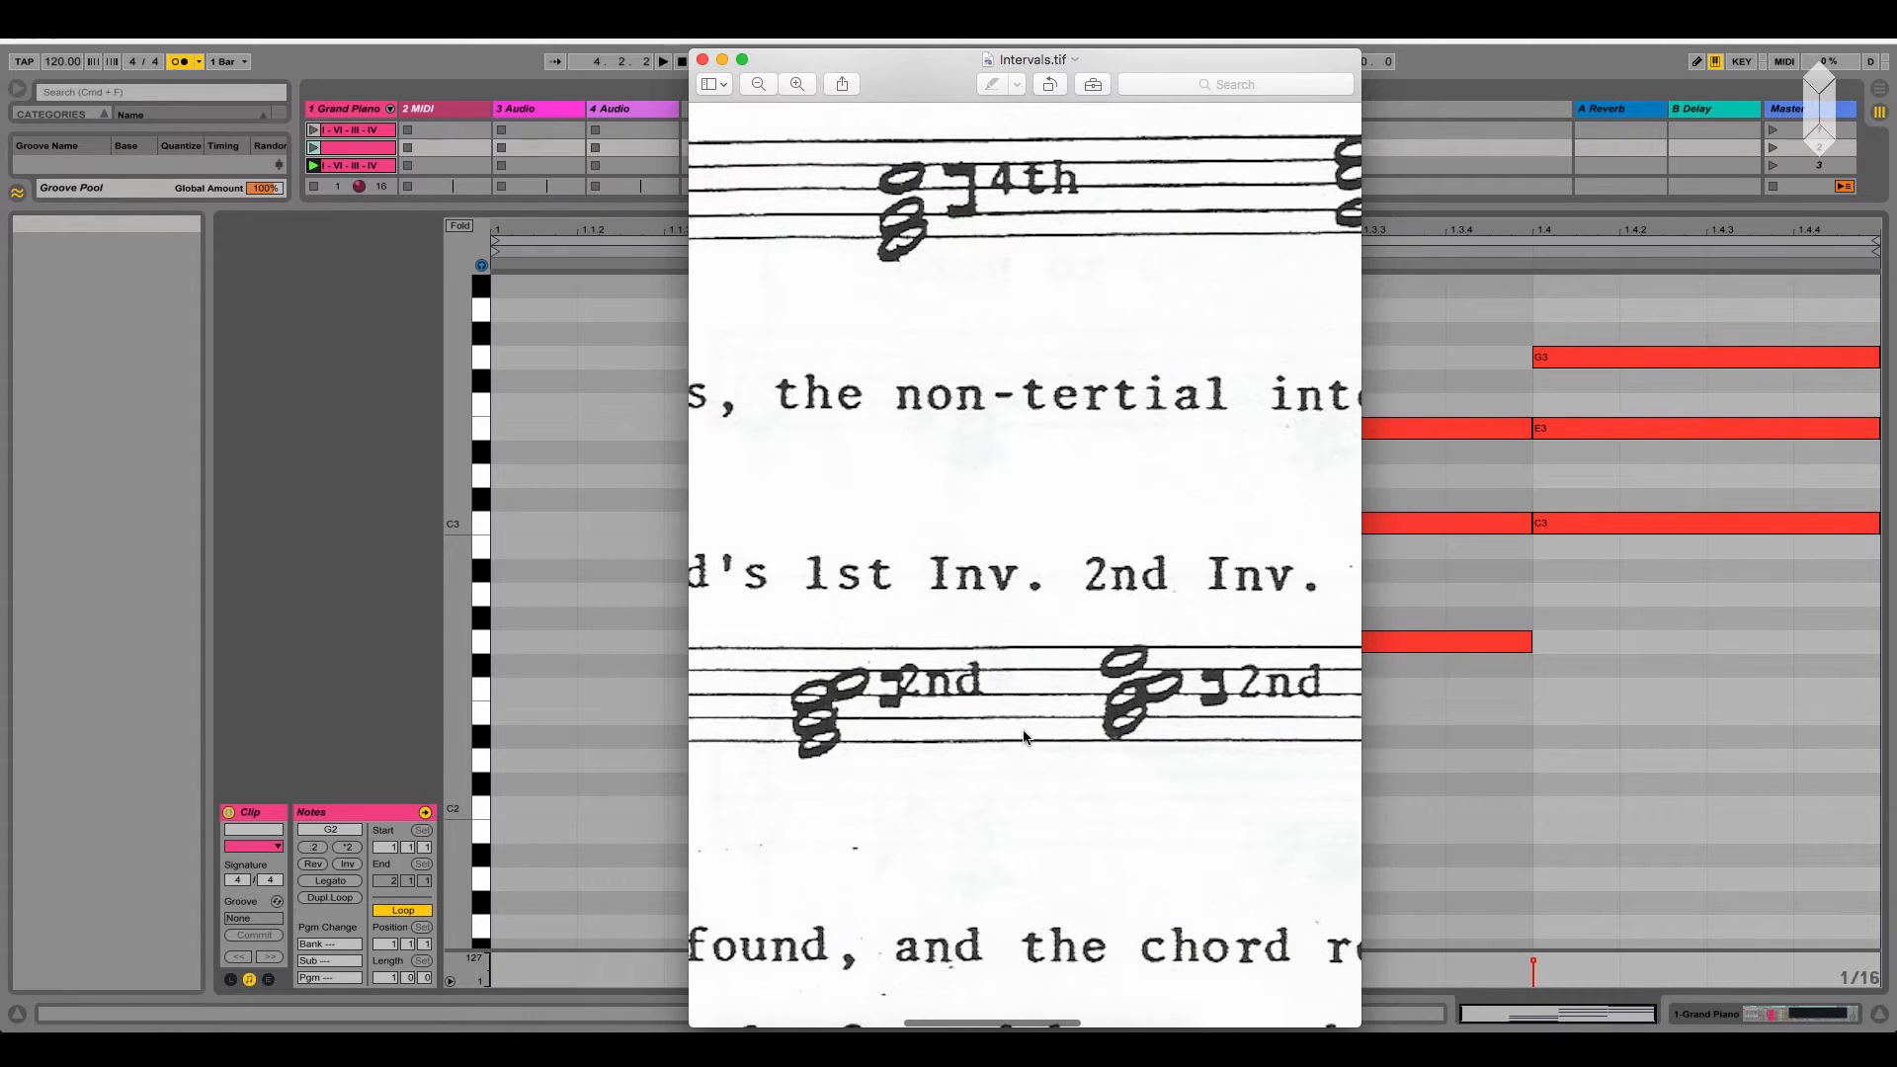
{"action": "scroll", "coordinate": [1022, 732], "scroll_direction": "right", "scroll_amount": 2}
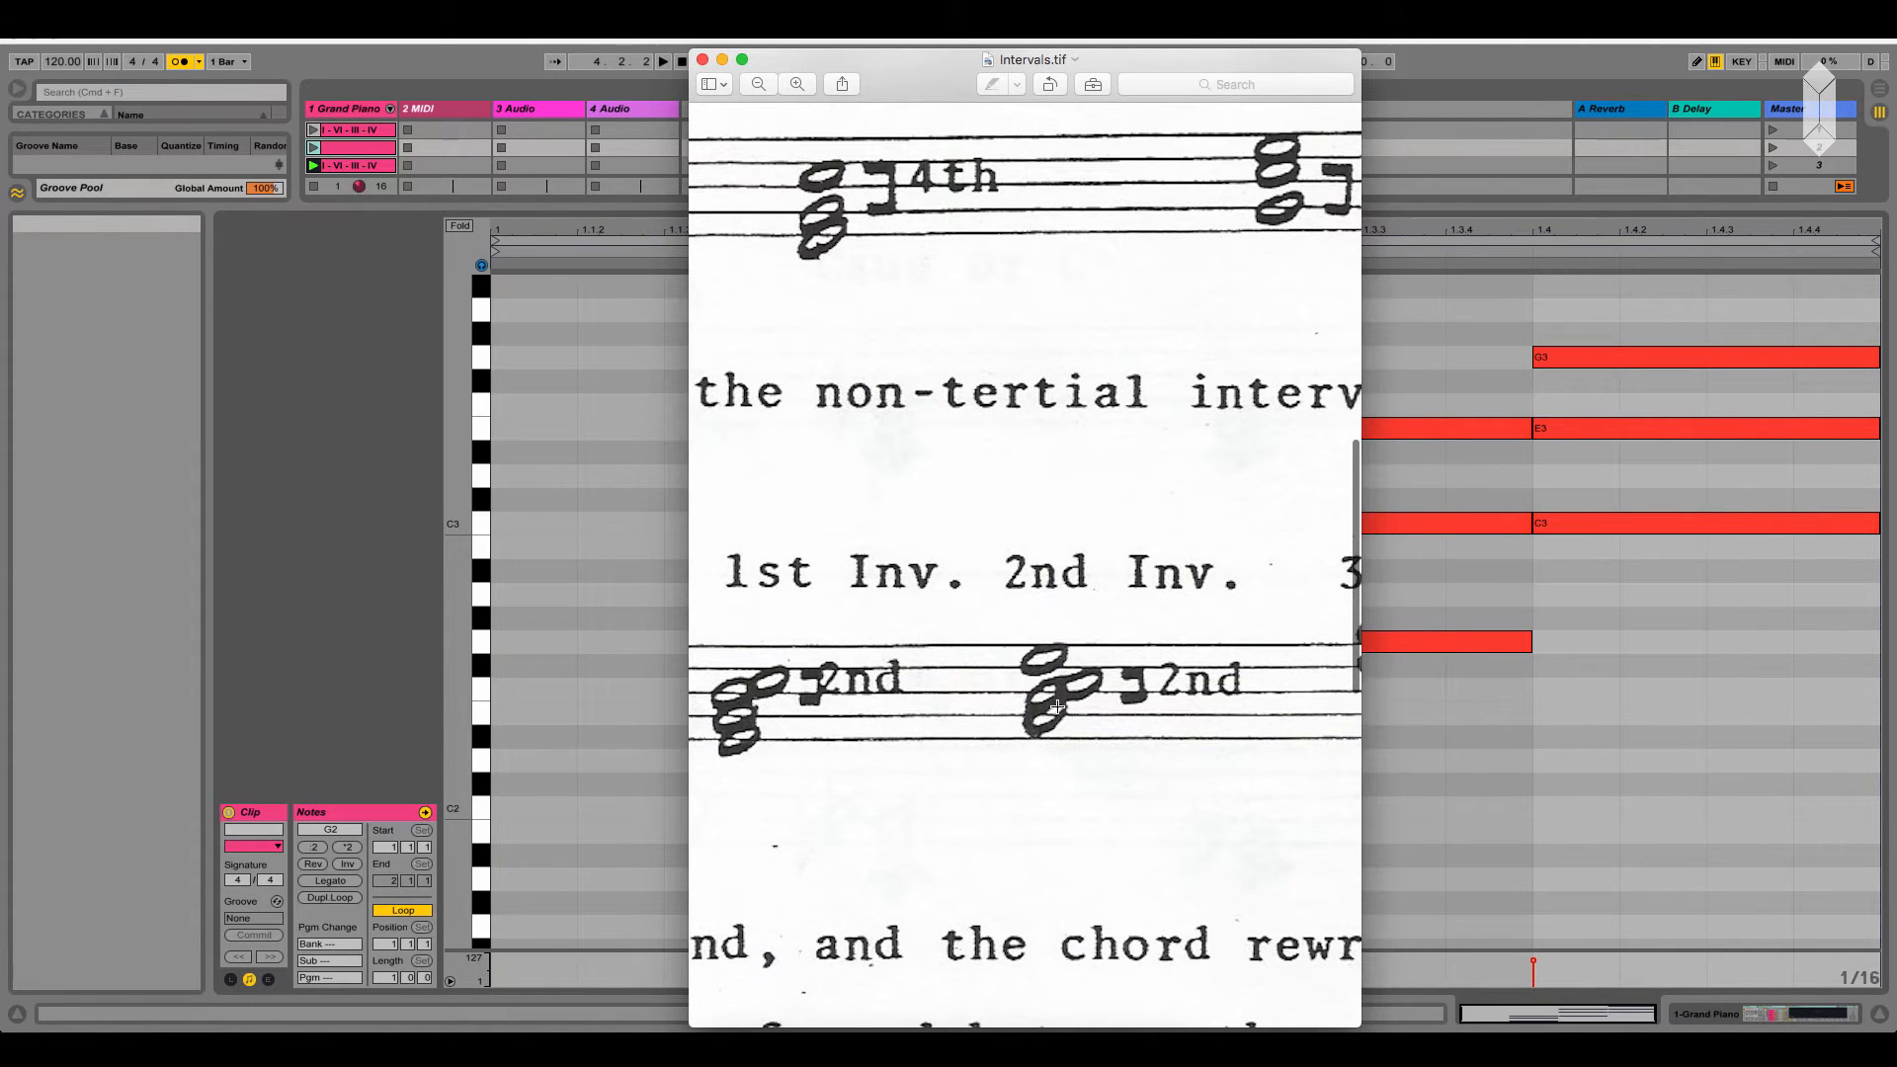
{"action": "scroll", "coordinate": [1046, 706], "scroll_direction": "right", "scroll_amount": 2}
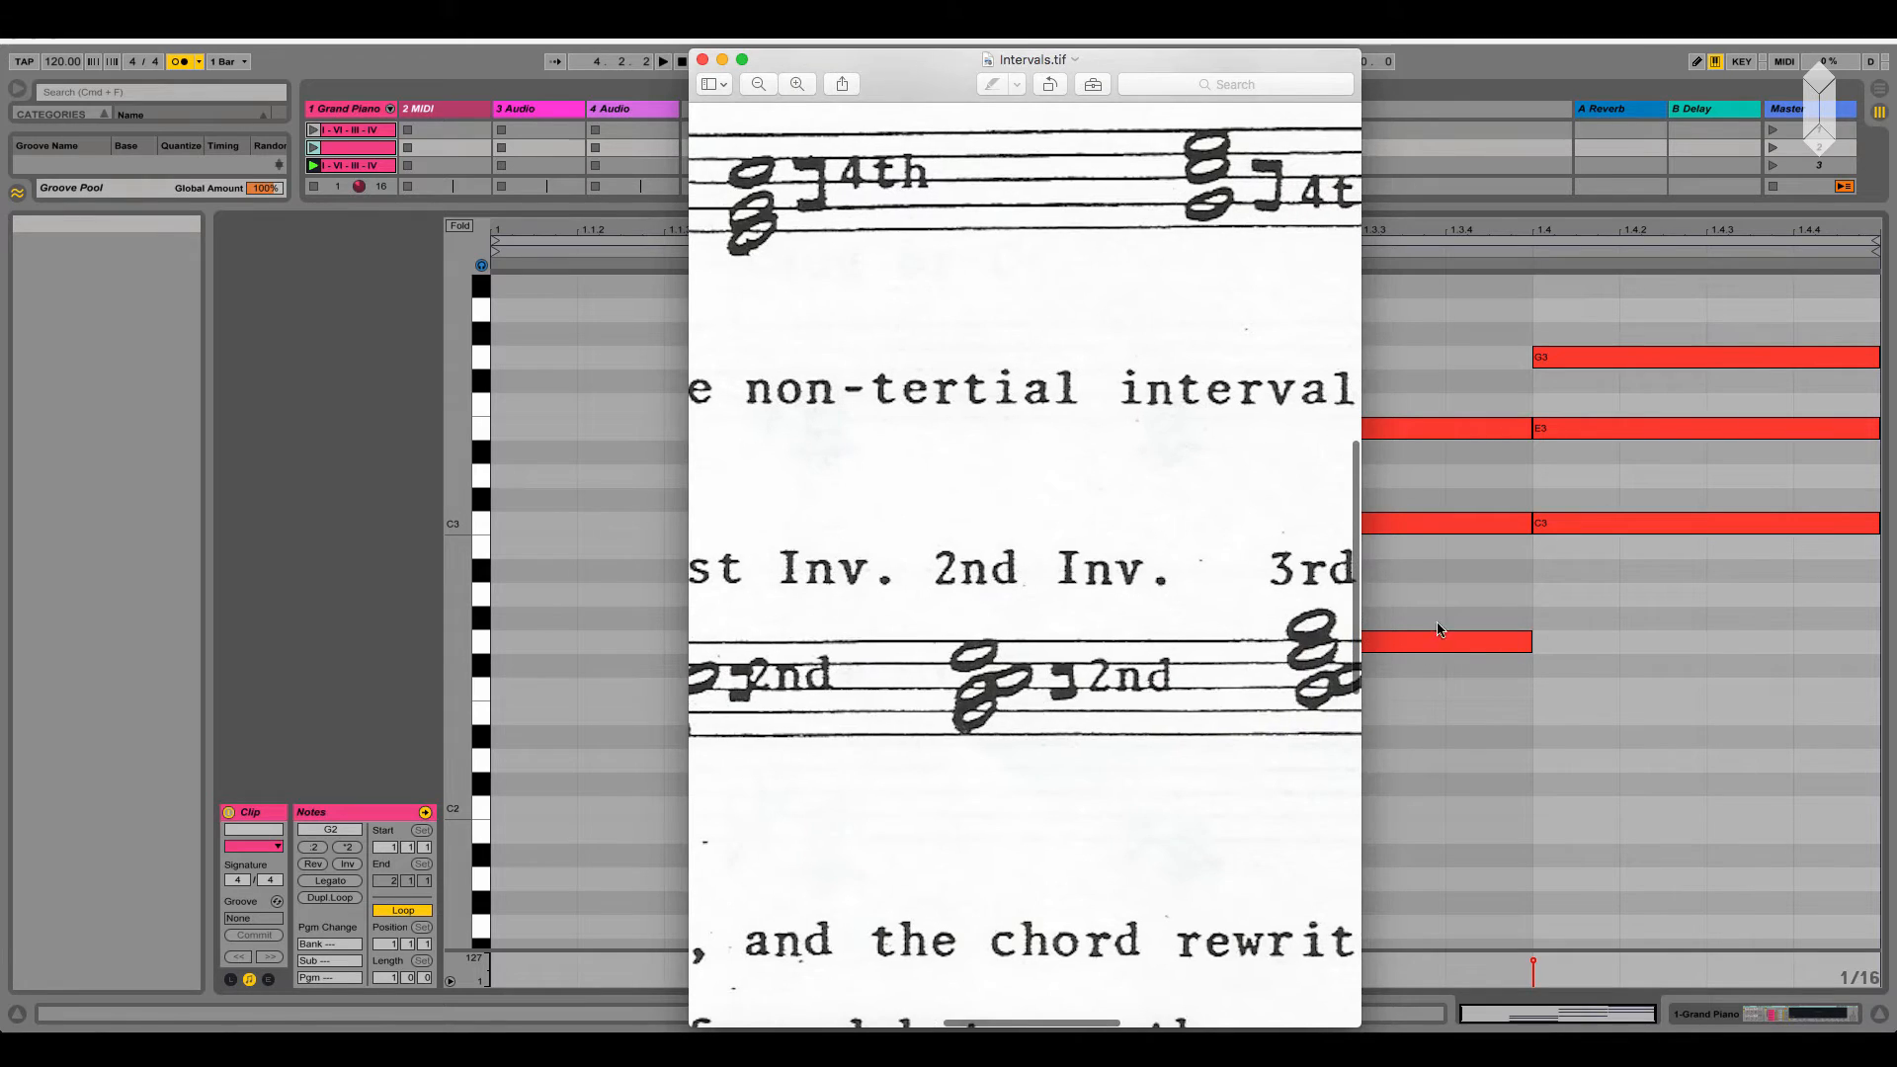
{"action": "left_click", "coordinate": [1439, 630]}
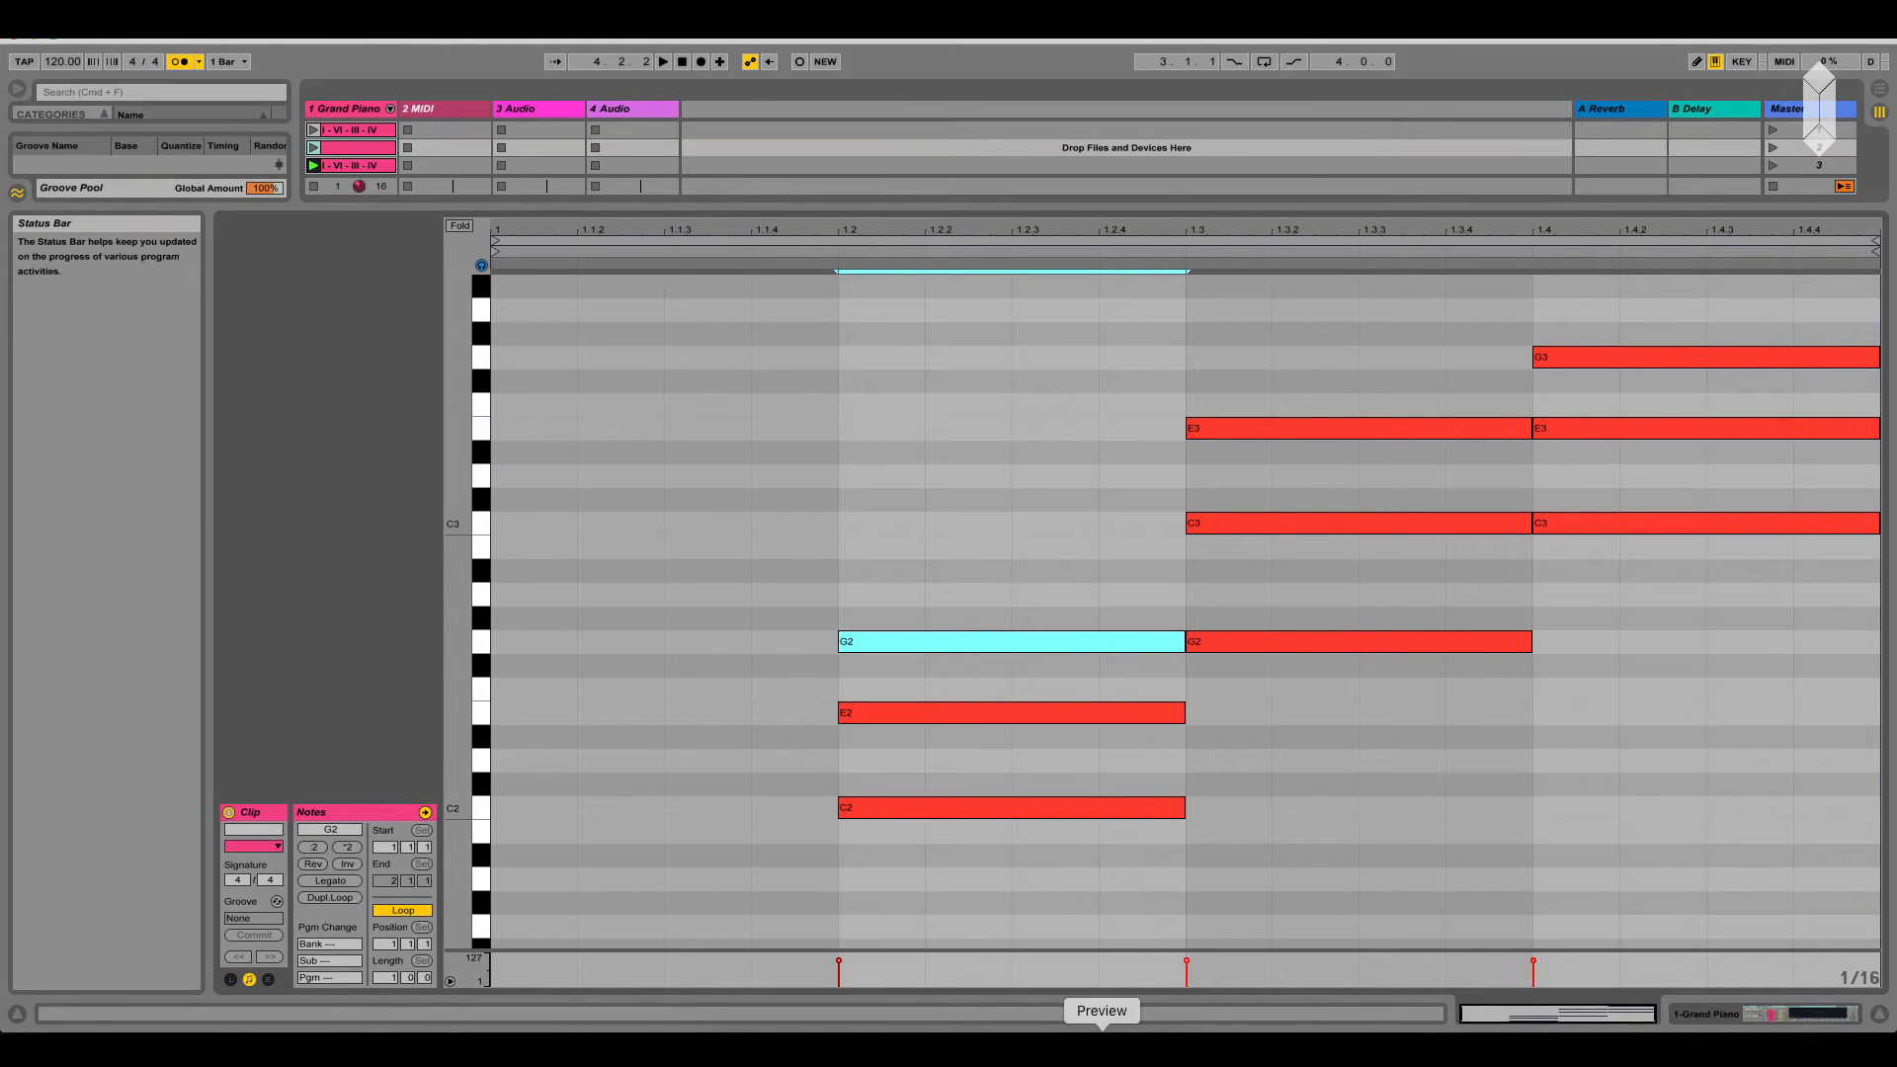
{"action": "left_click", "coordinate": [1102, 1047]}
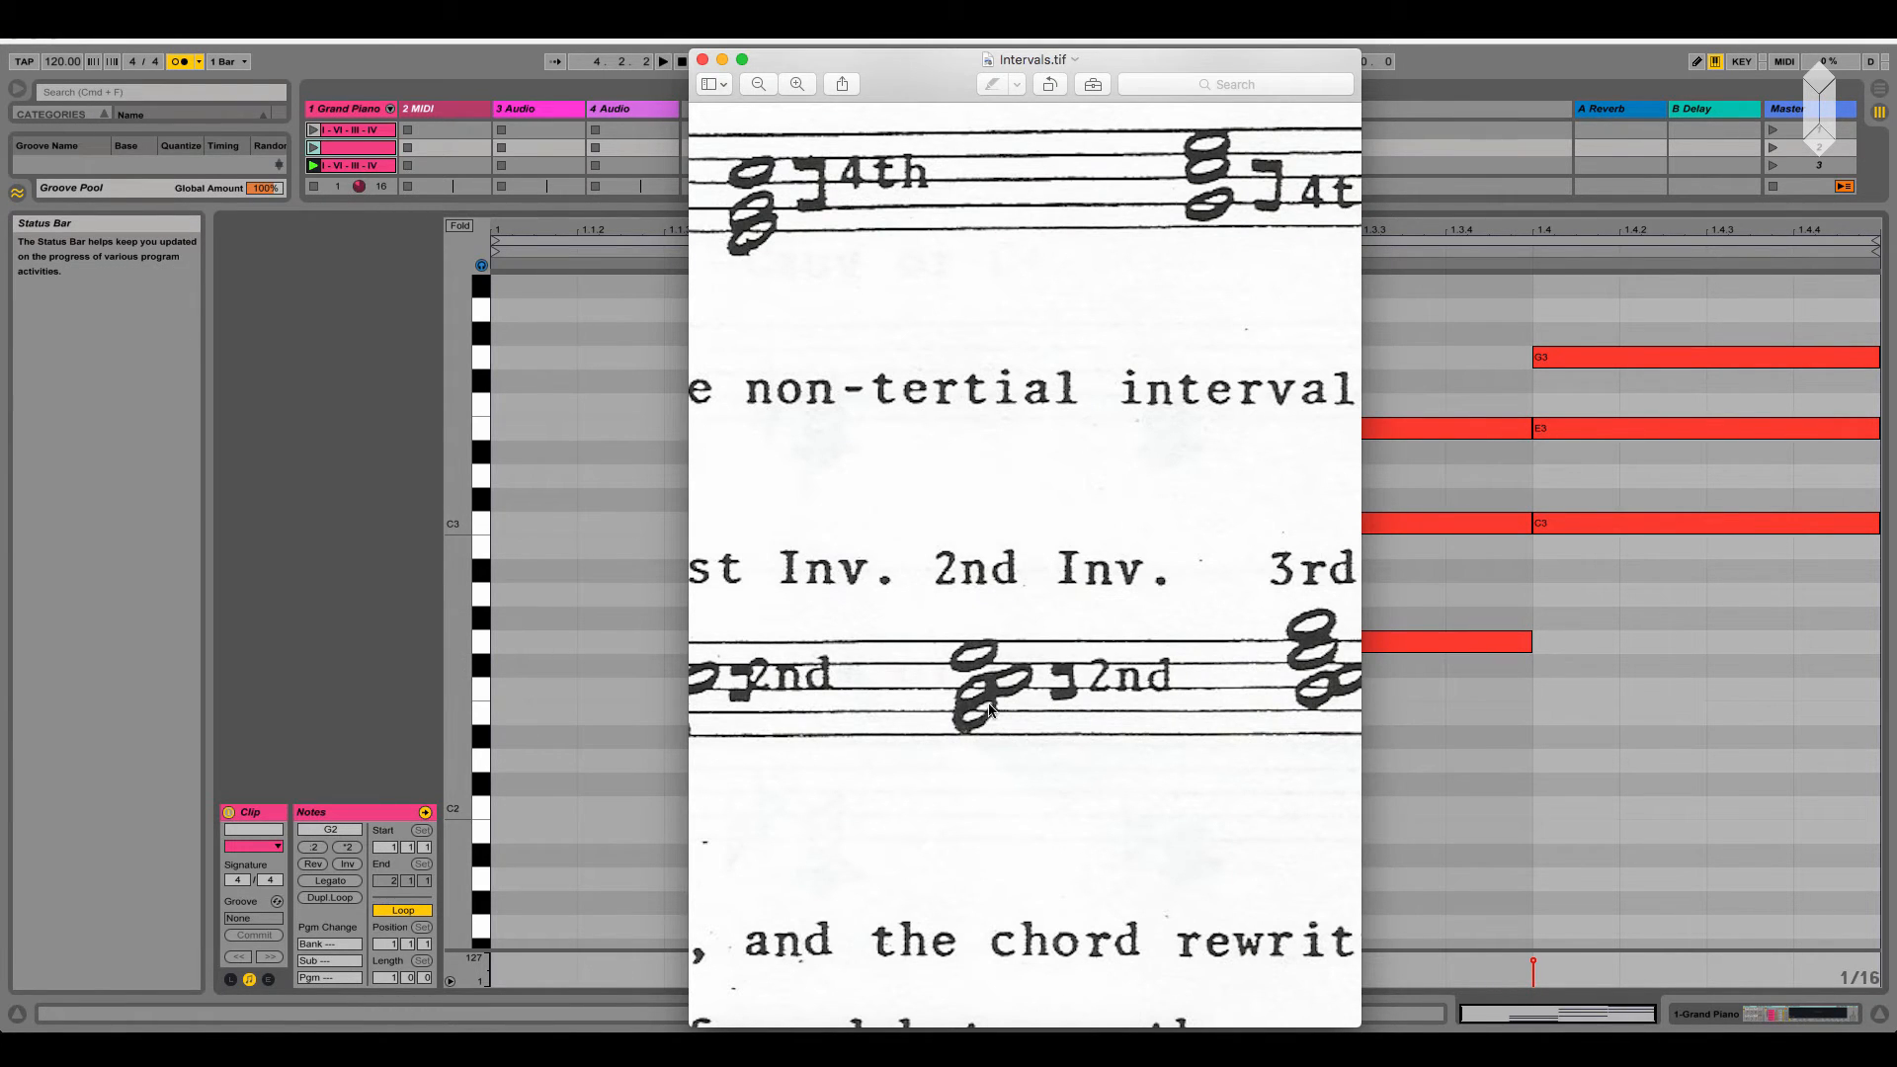
{"action": "scroll", "coordinate": [976, 716], "scroll_direction": "left", "scroll_amount": 3}
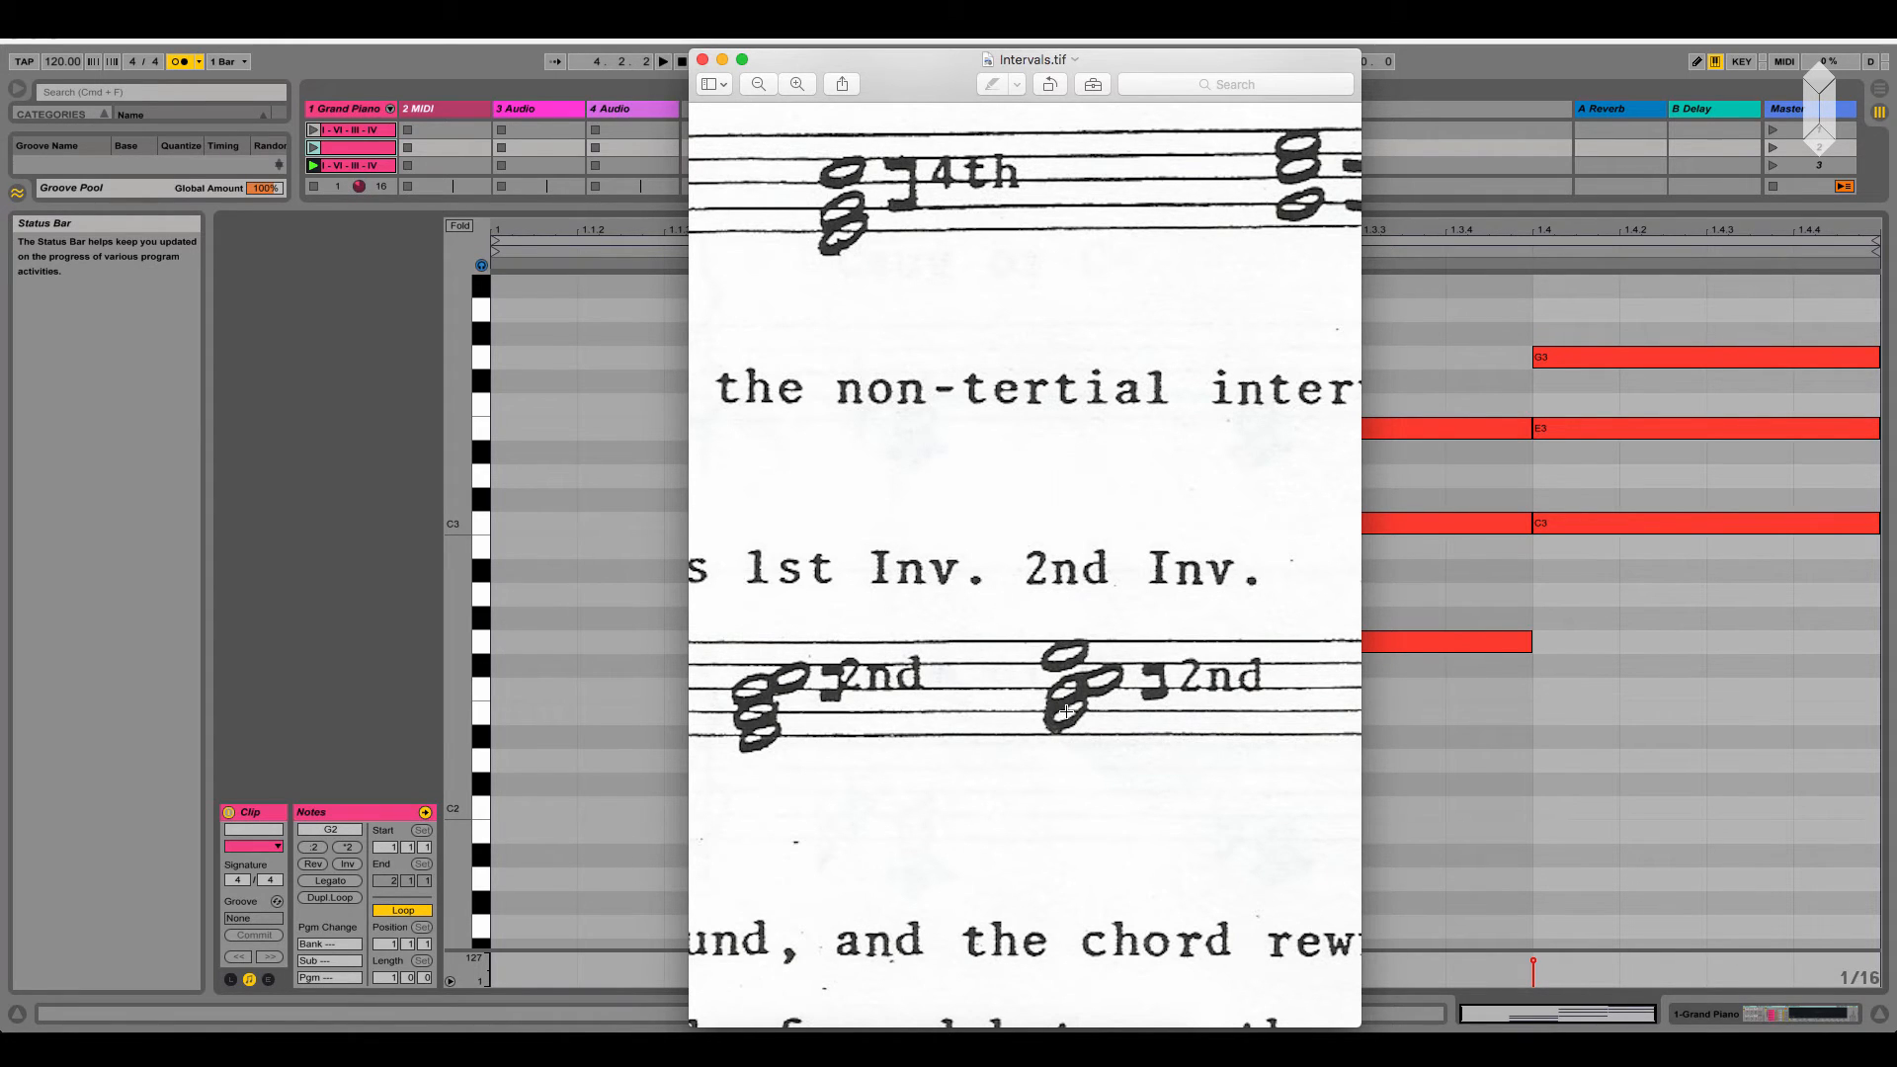
{"action": "scroll", "coordinate": [1208, 784], "scroll_direction": "right", "scroll_amount": 4}
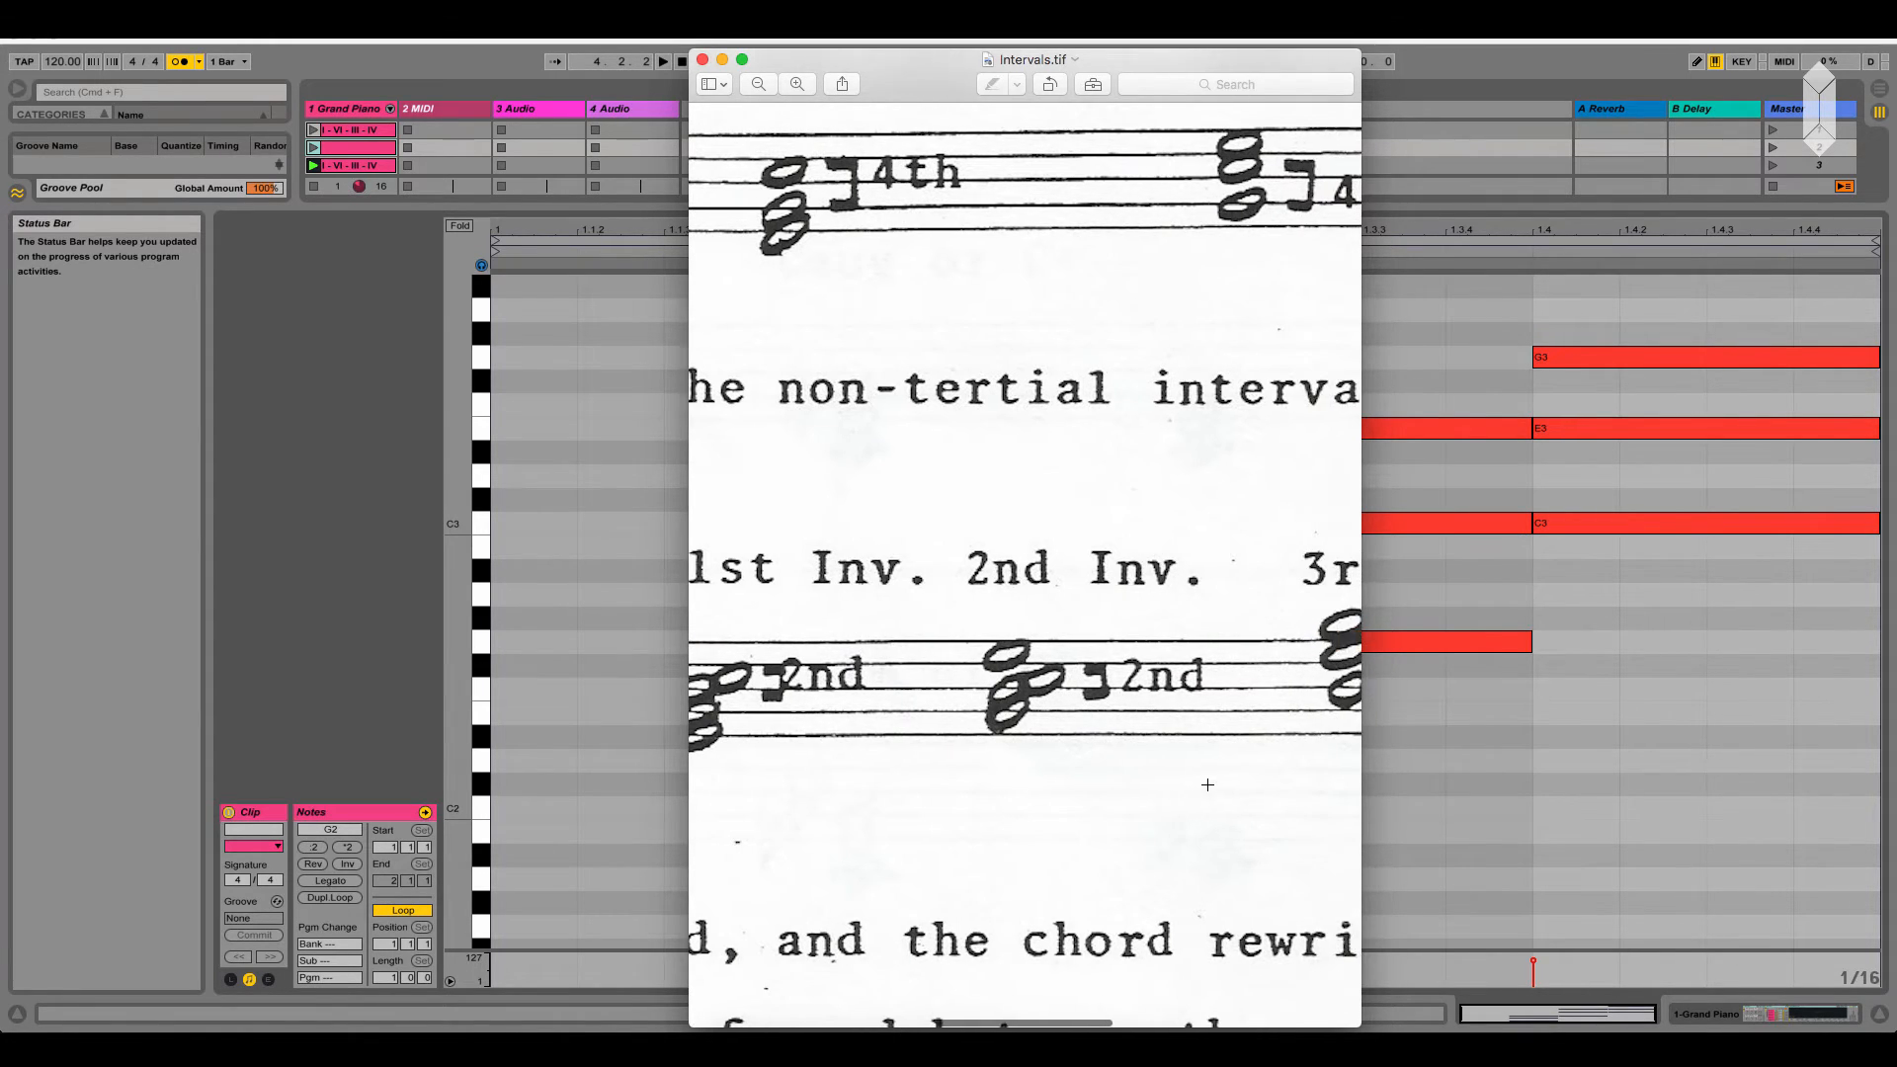
{"action": "scroll", "coordinate": [1209, 789], "scroll_direction": "right", "scroll_amount": 3}
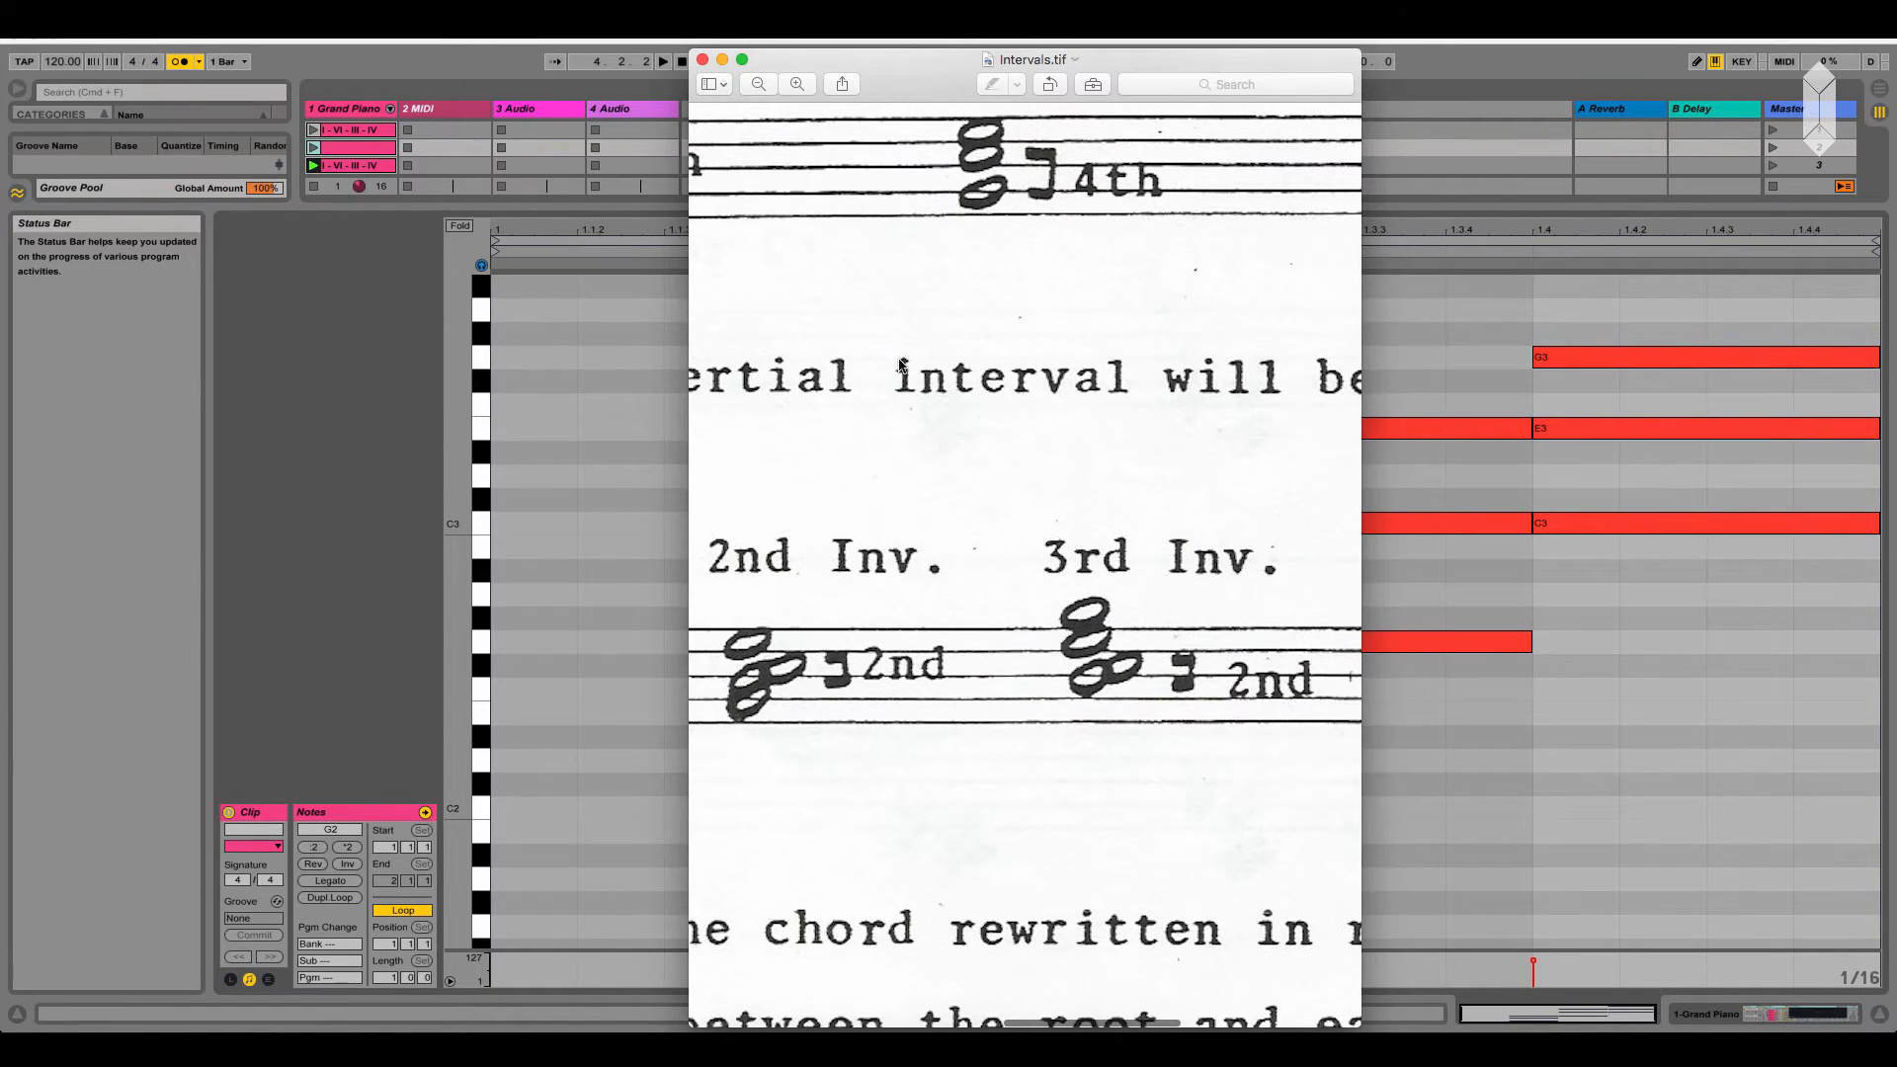
Switch back to Ableton Live and delete the chords on the third and fourth beats
{"action": "left_click", "coordinate": [1566, 756]}
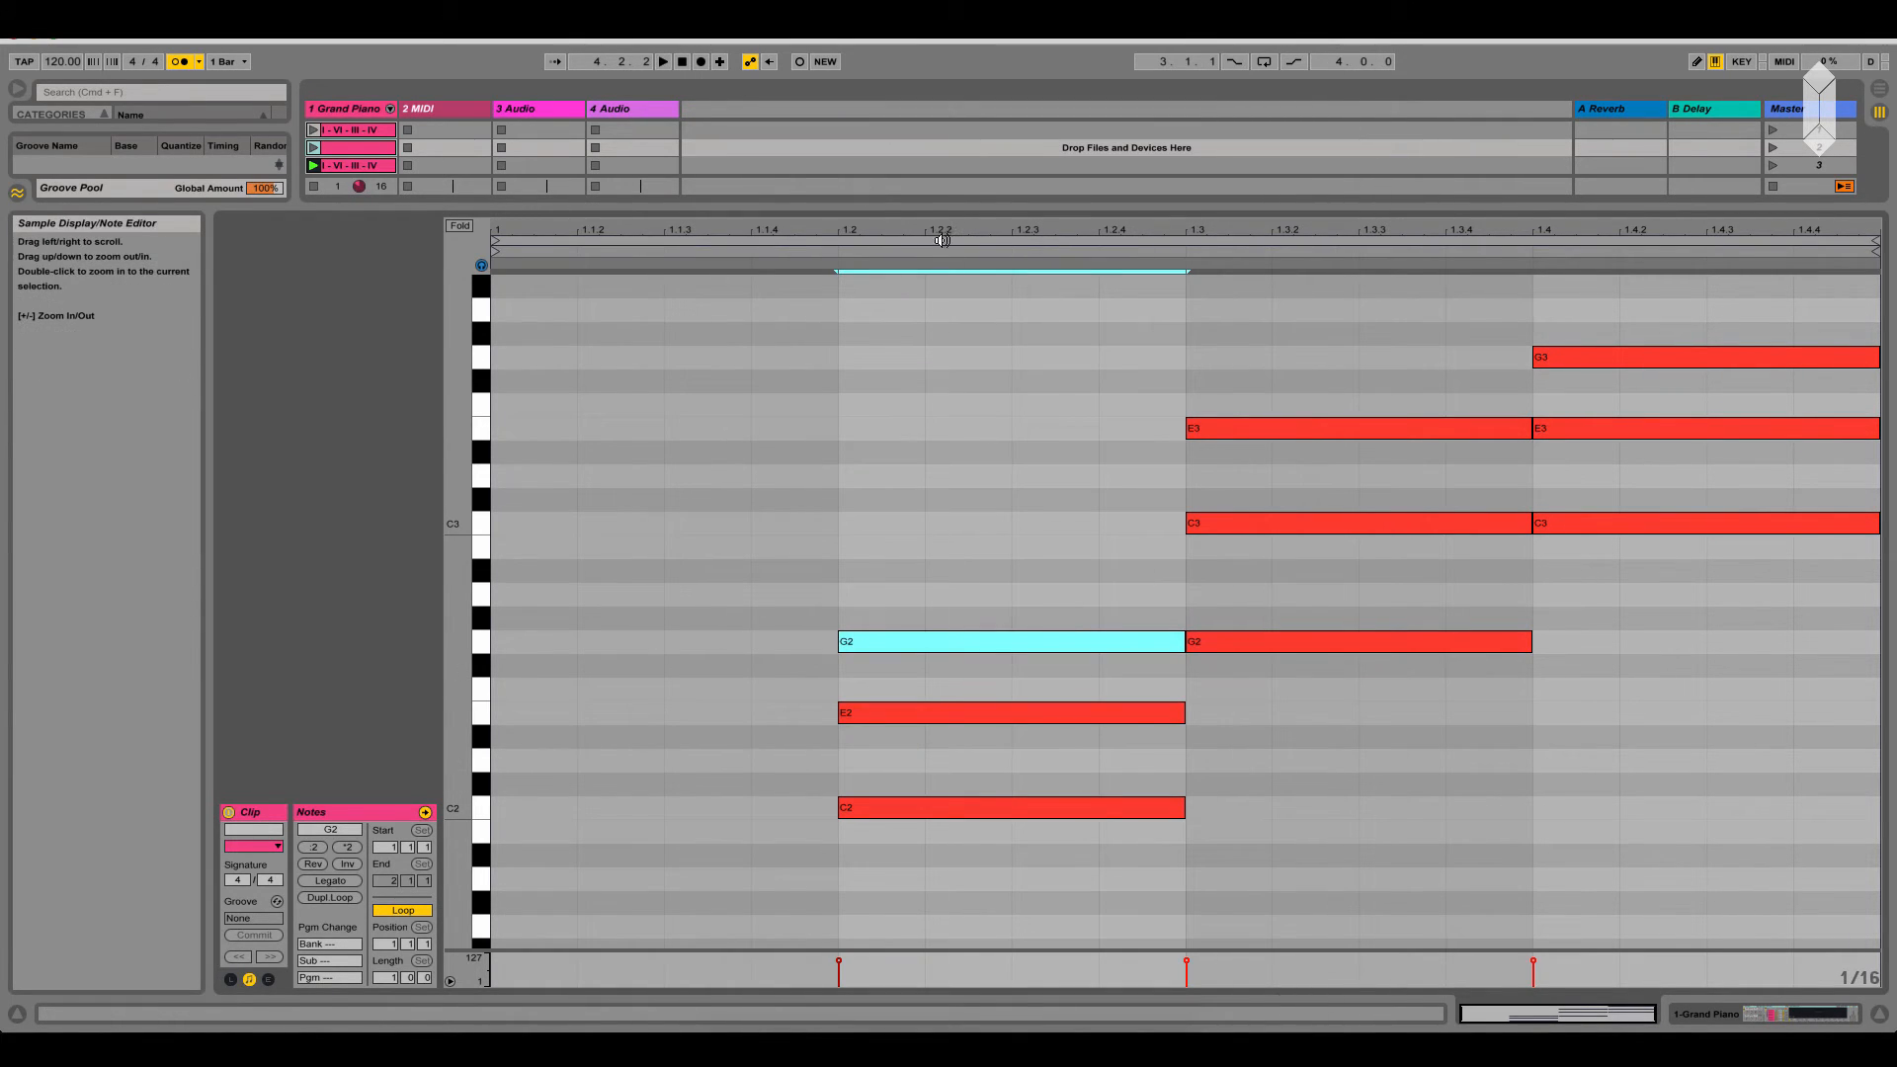
{"action": "left_click_drag", "start_coordinate": [1343, 761], "coordinate": [1631, 346]}
{"action": "key", "text": "Delete"}
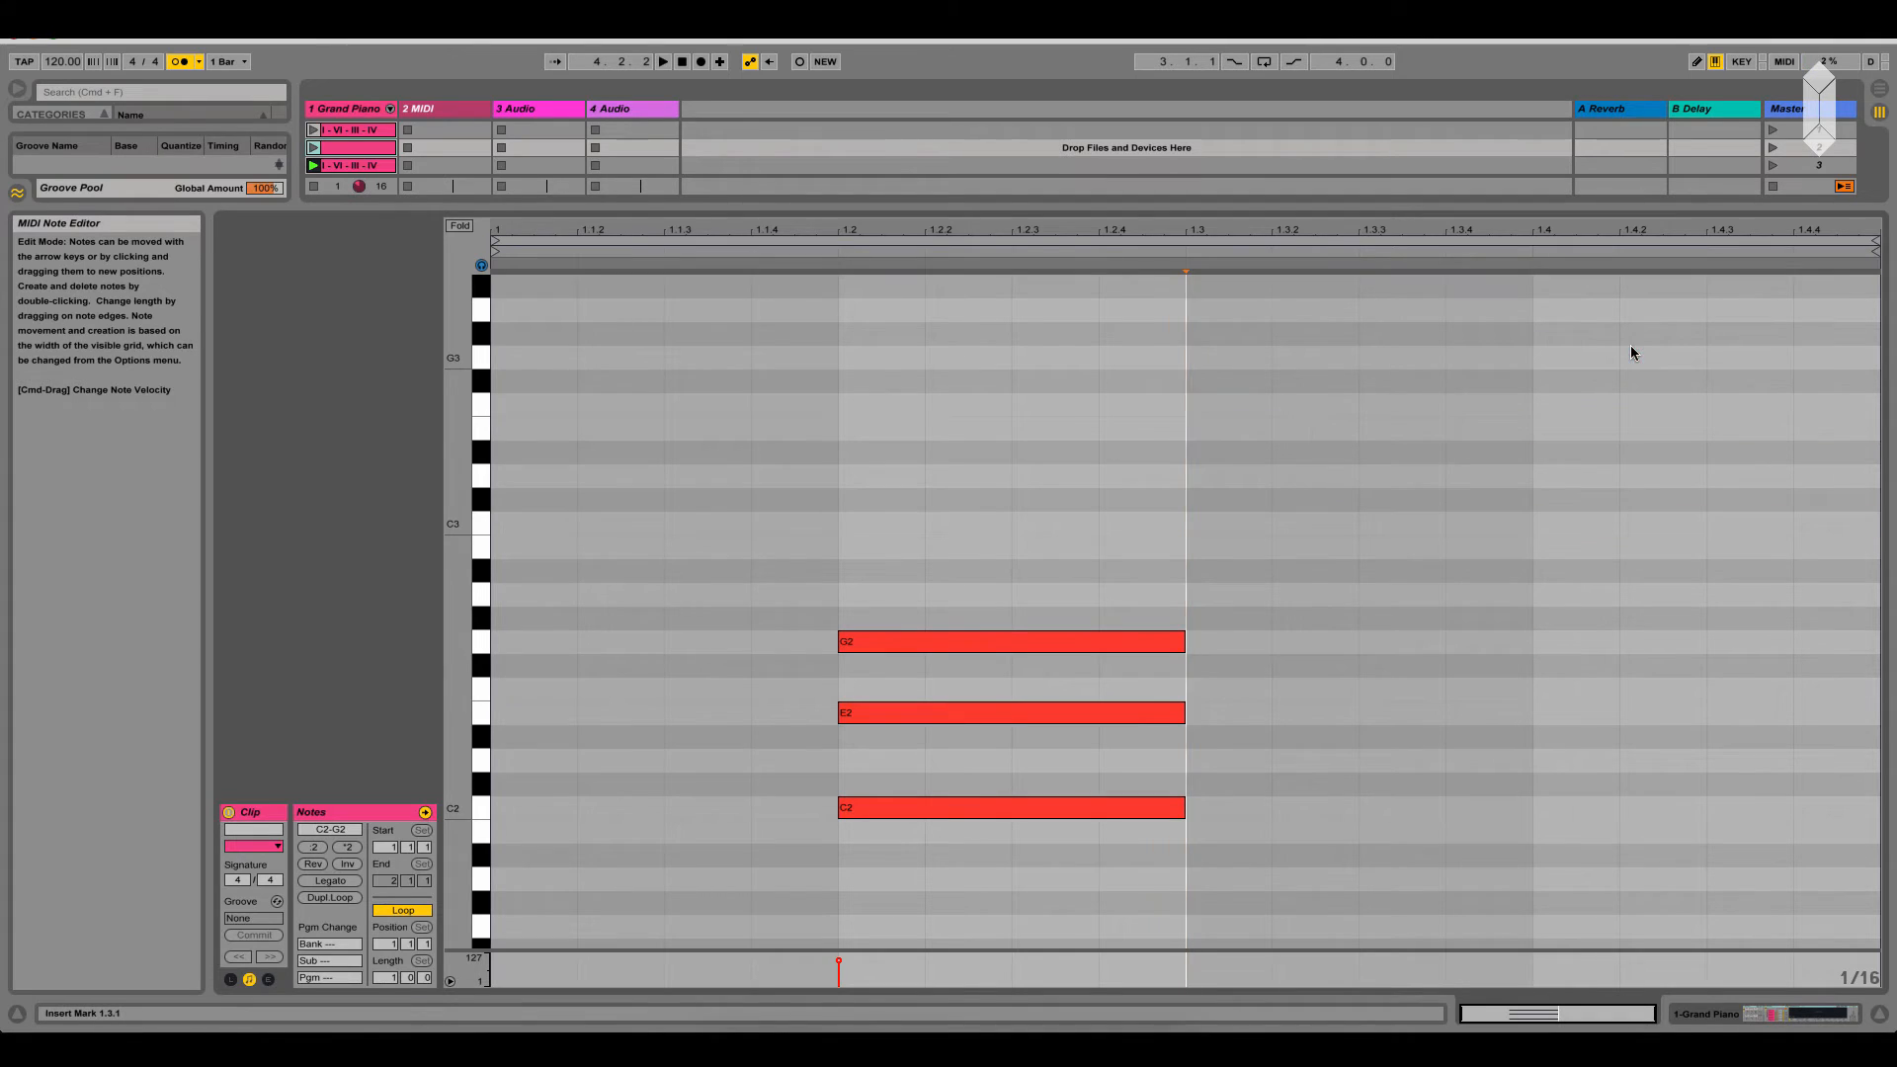
Move the remaining C2-E2-G2 chord from the second beat to the first beat
{"action": "left_click_drag", "start_coordinate": [929, 924], "coordinate": [940, 565]}
{"action": "left_click_drag", "start_coordinate": [889, 804], "coordinate": [578, 810]}
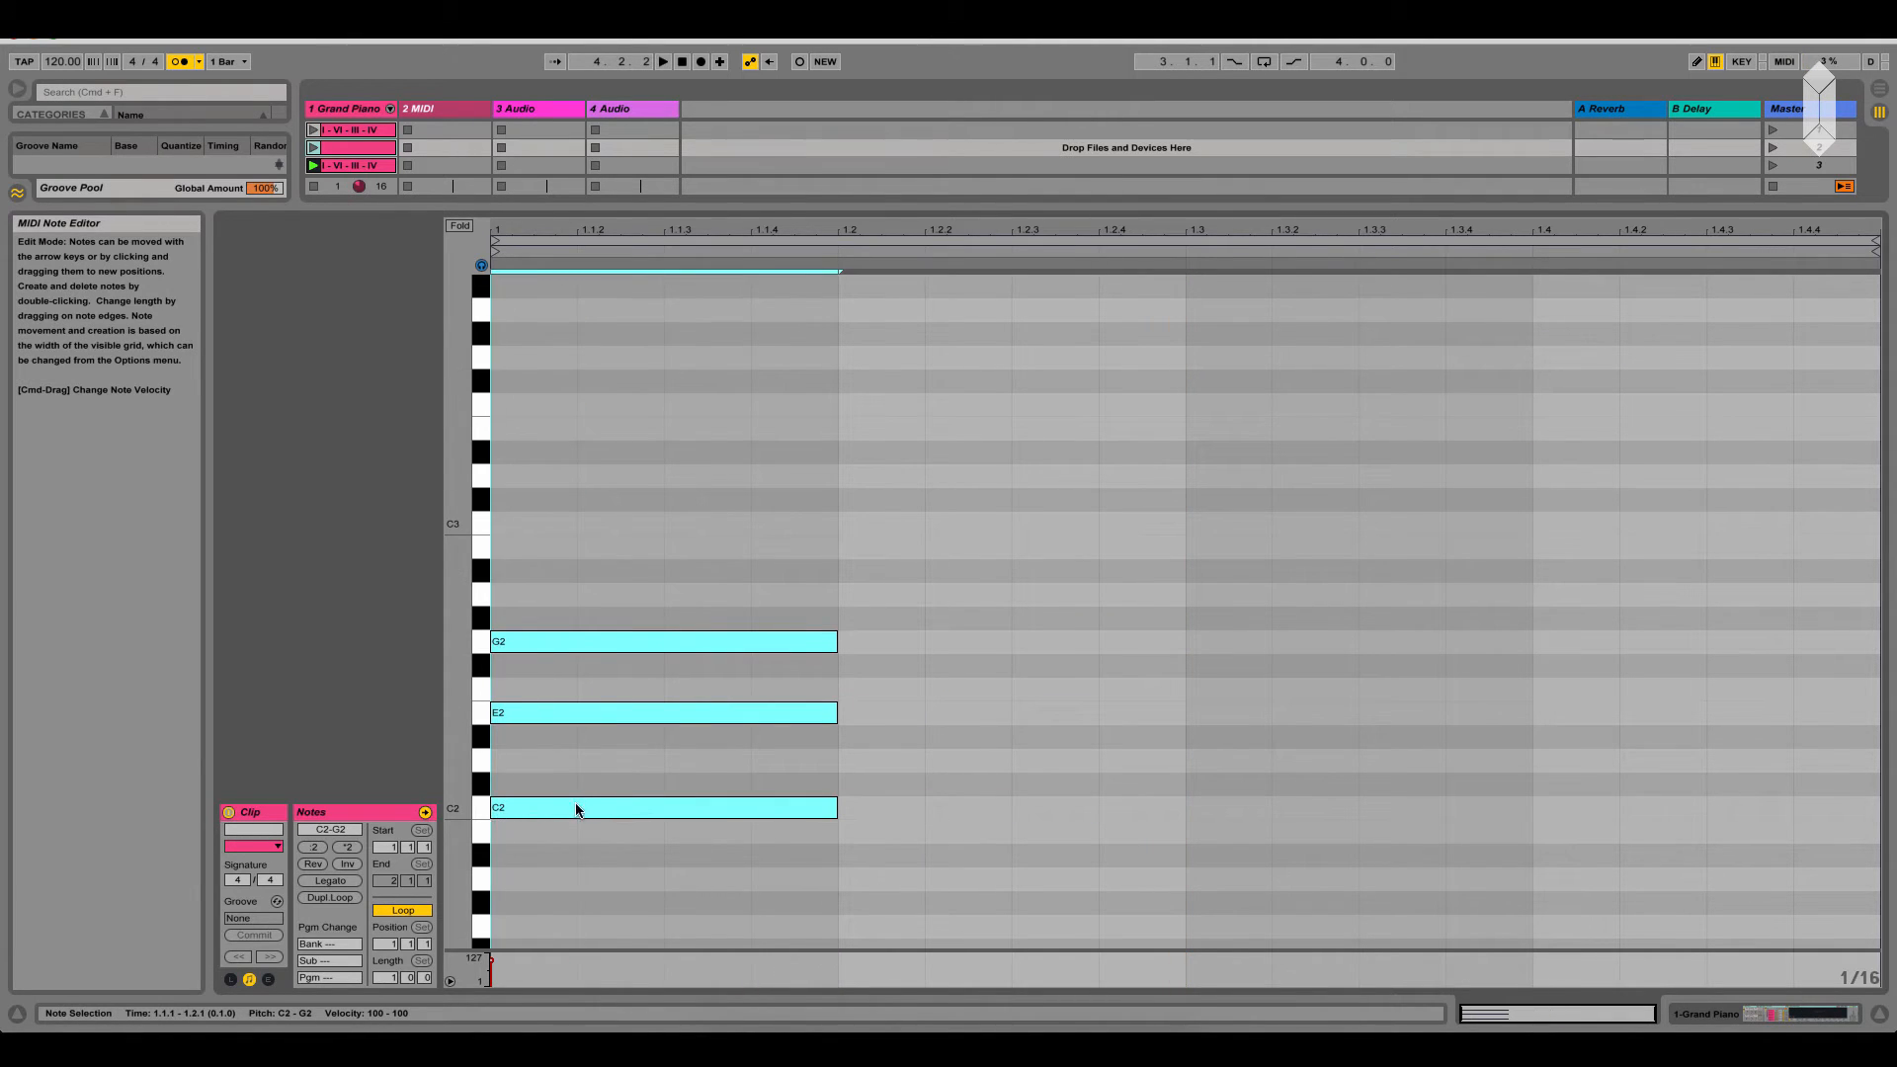
{"action": "left_click", "coordinate": [663, 769]}
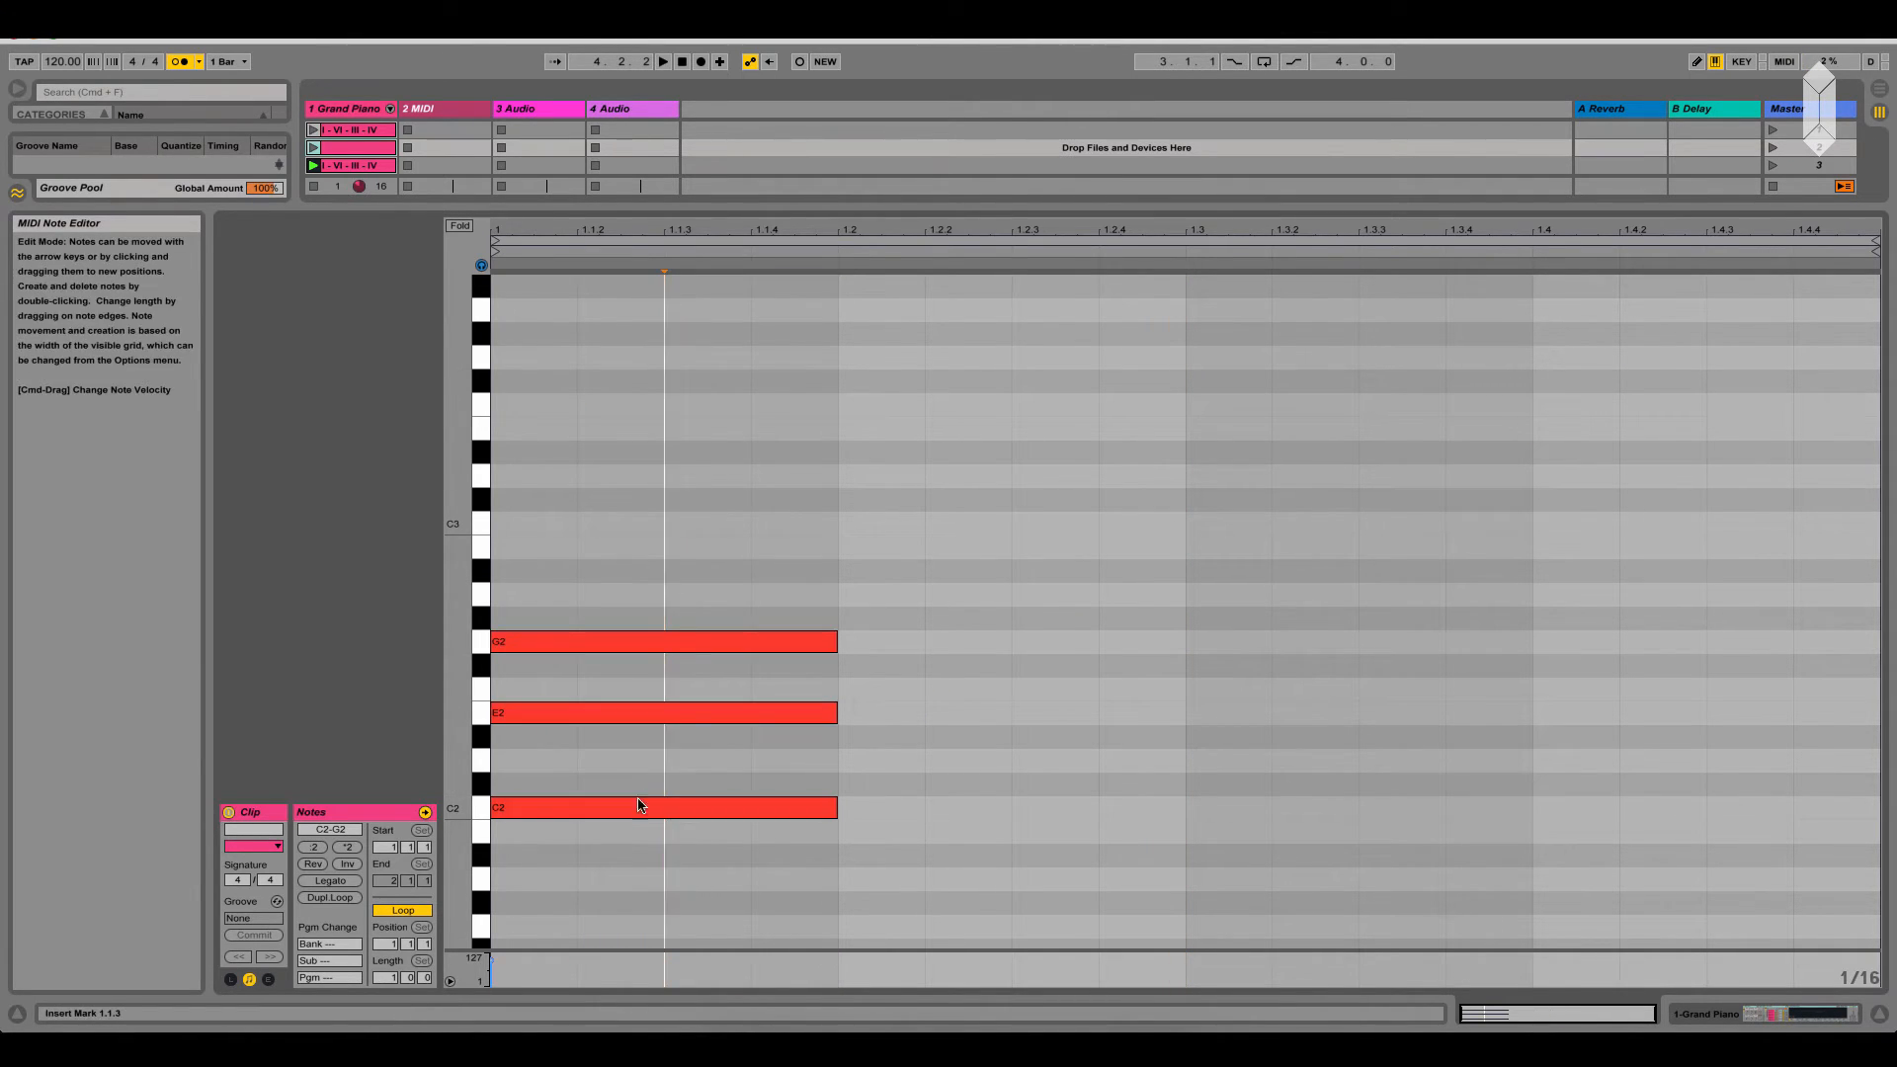
Copy the first-beat chord's G2 up to B2 to form a C major seventh chord, and play the clip
{"action": "left_click", "coordinate": [591, 647]}
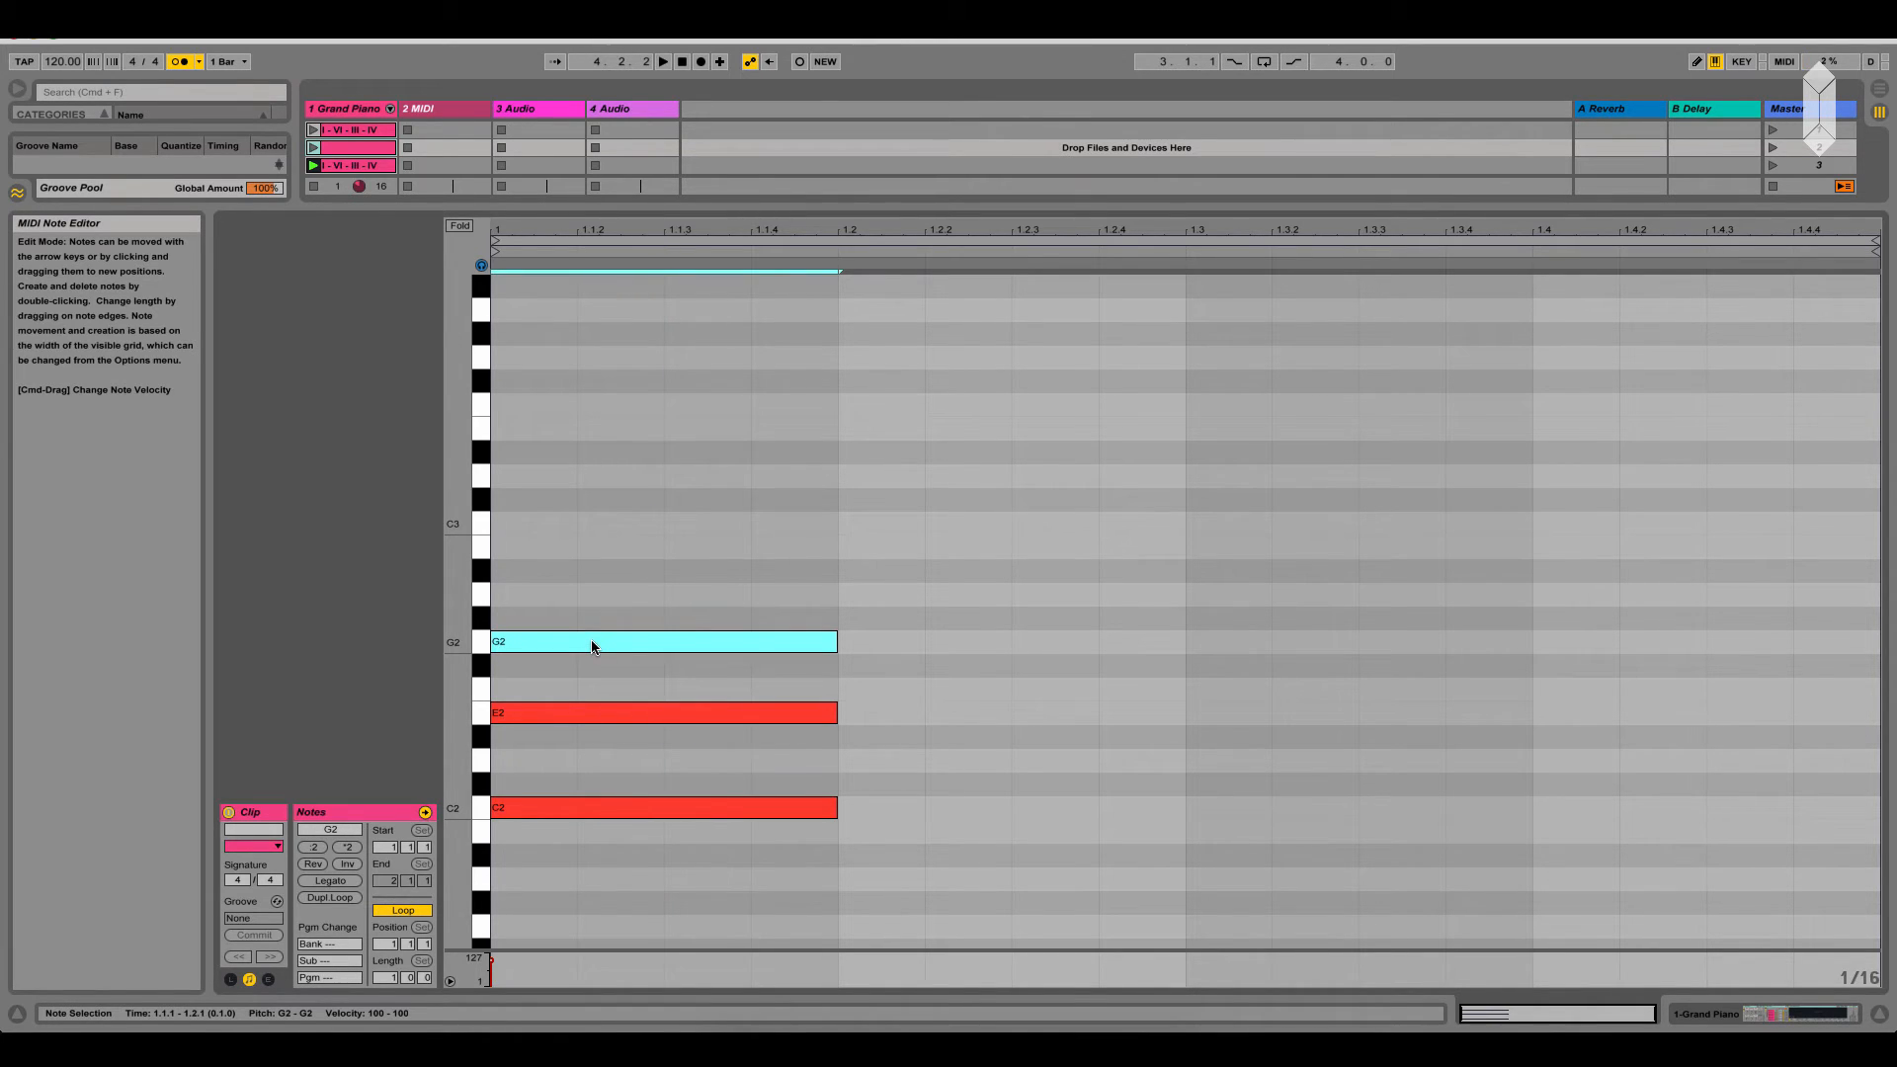
{"action": "left_click_drag", "start_coordinate": [593, 647], "coordinate": [594, 547], "text": "alt"}
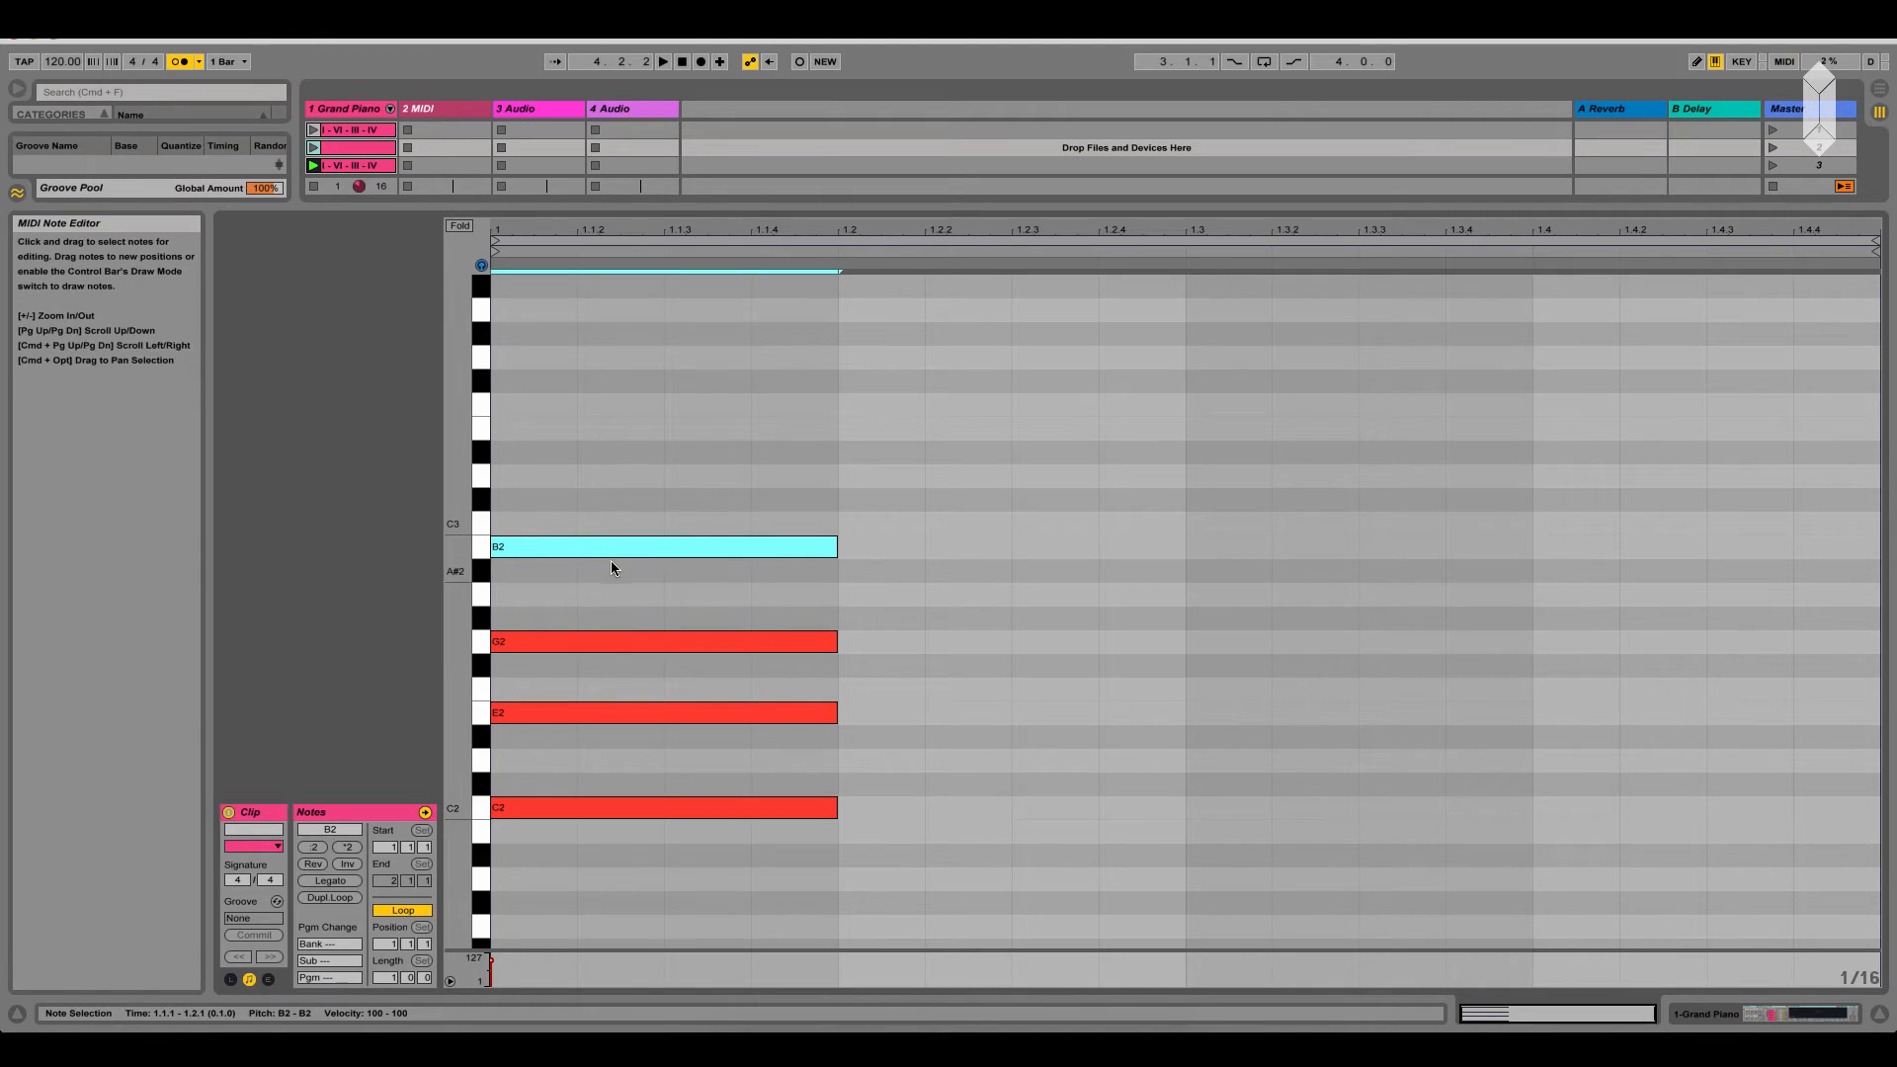
{"action": "left_click_drag", "start_coordinate": [641, 858], "coordinate": [669, 480]}
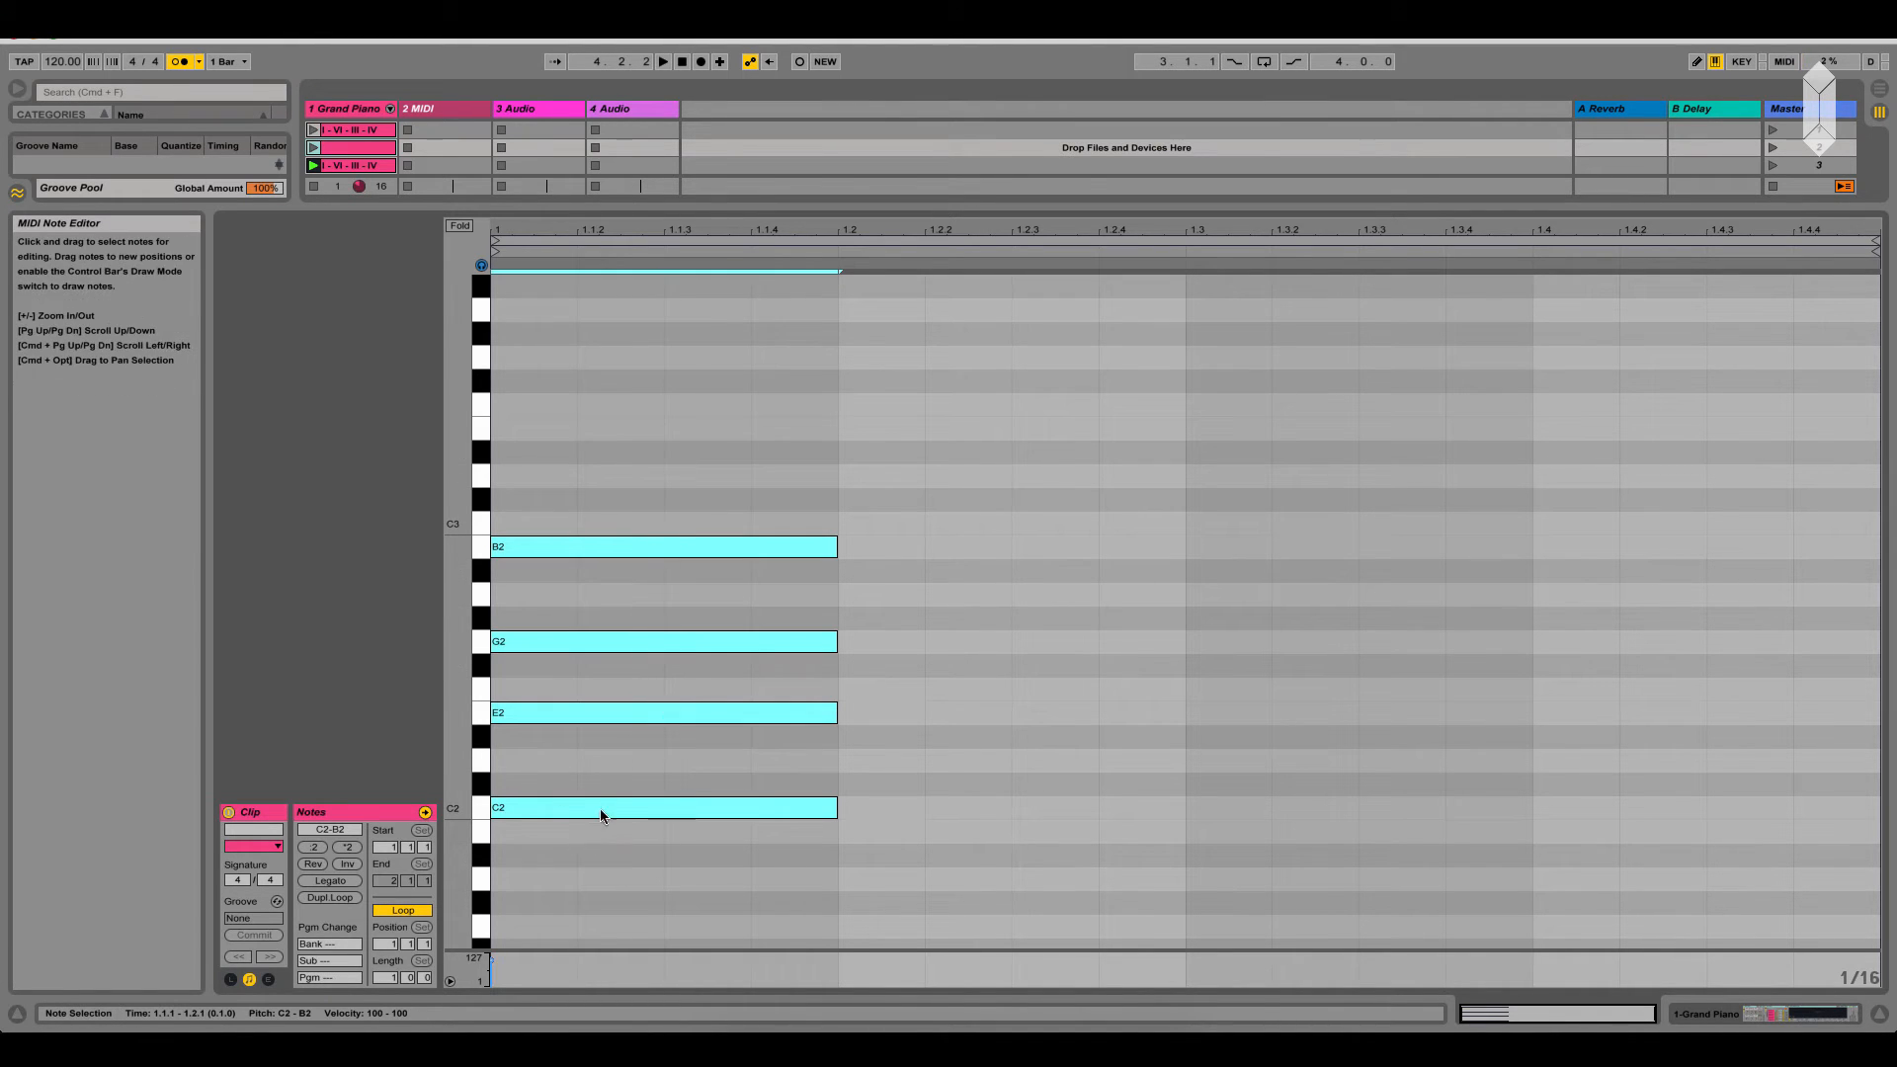
{"action": "key", "text": "space"}
{"action": "left_click", "coordinate": [314, 148]}
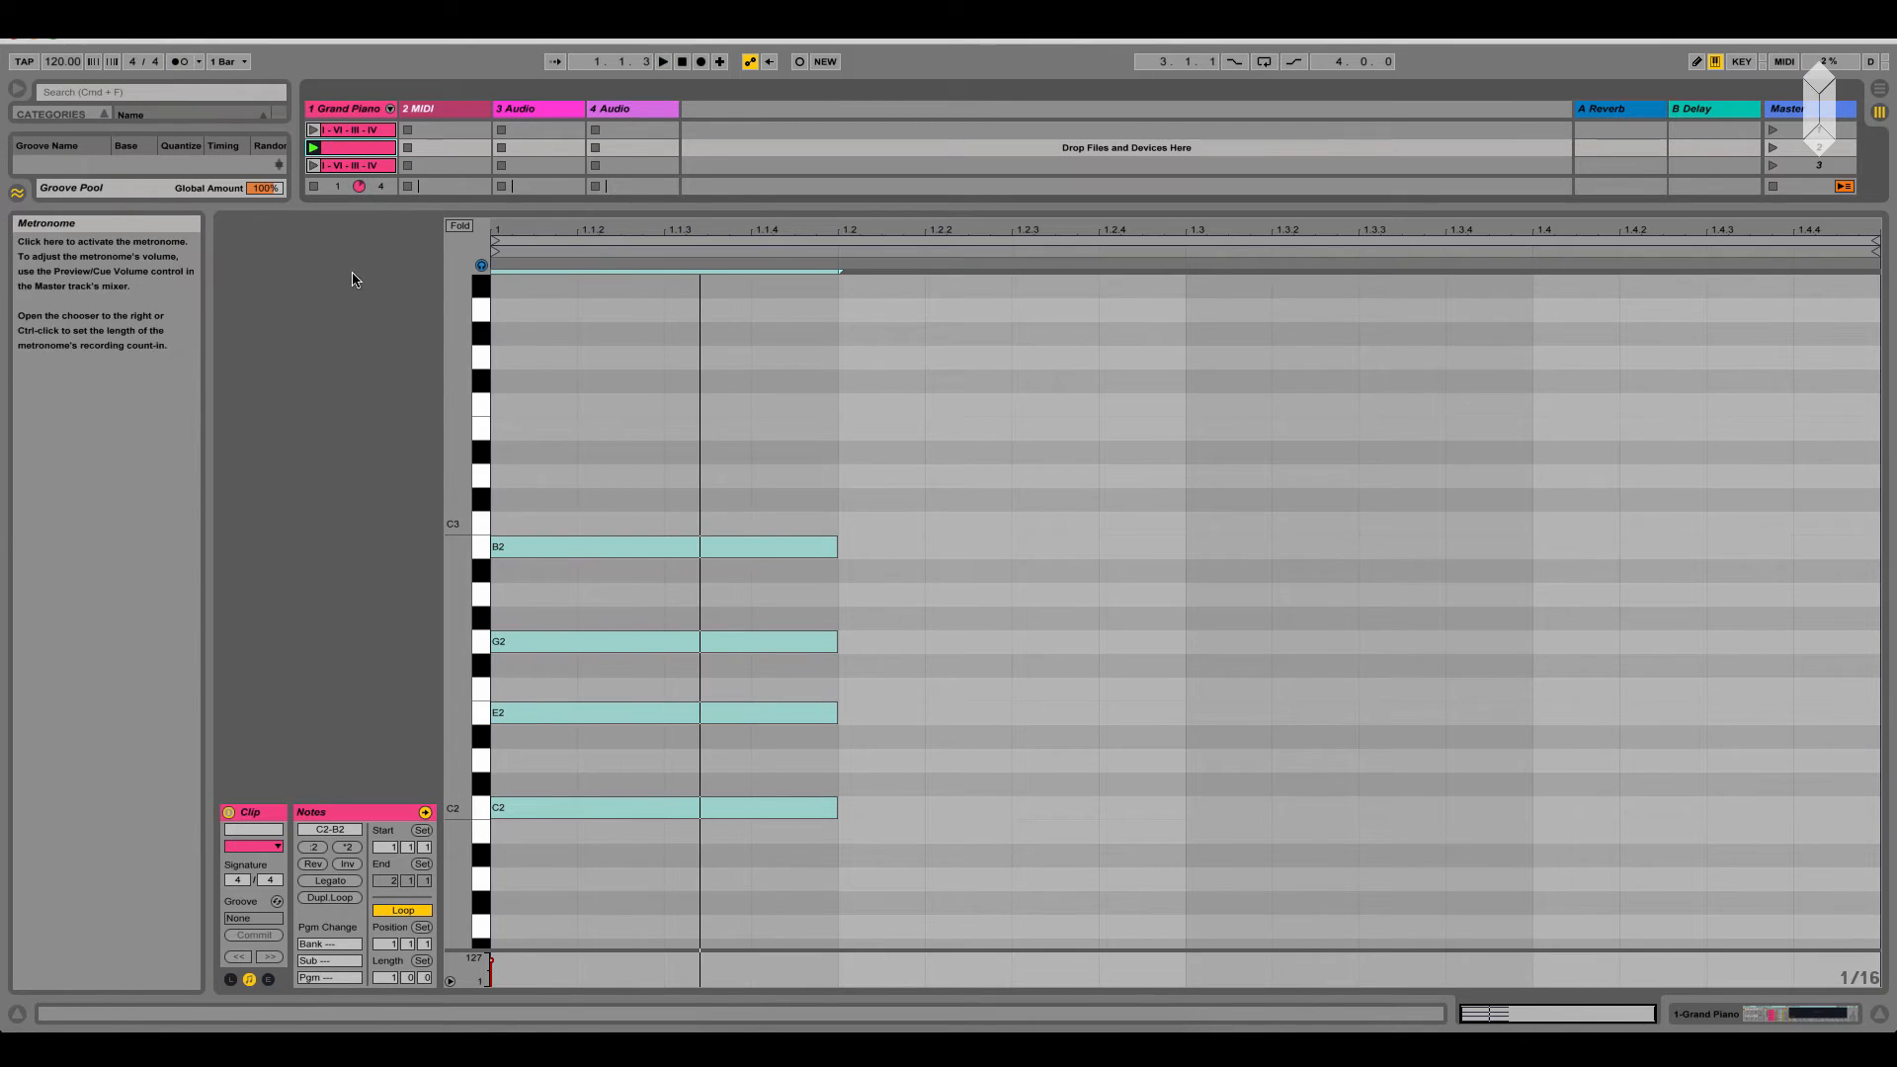
{"action": "key", "text": "space"}
Duplicate the C2-E2-G2-B2 chord onto the second beat and raise the copy's C2 by an octave to C3
{"action": "left_click_drag", "start_coordinate": [695, 865], "coordinate": [695, 401]}
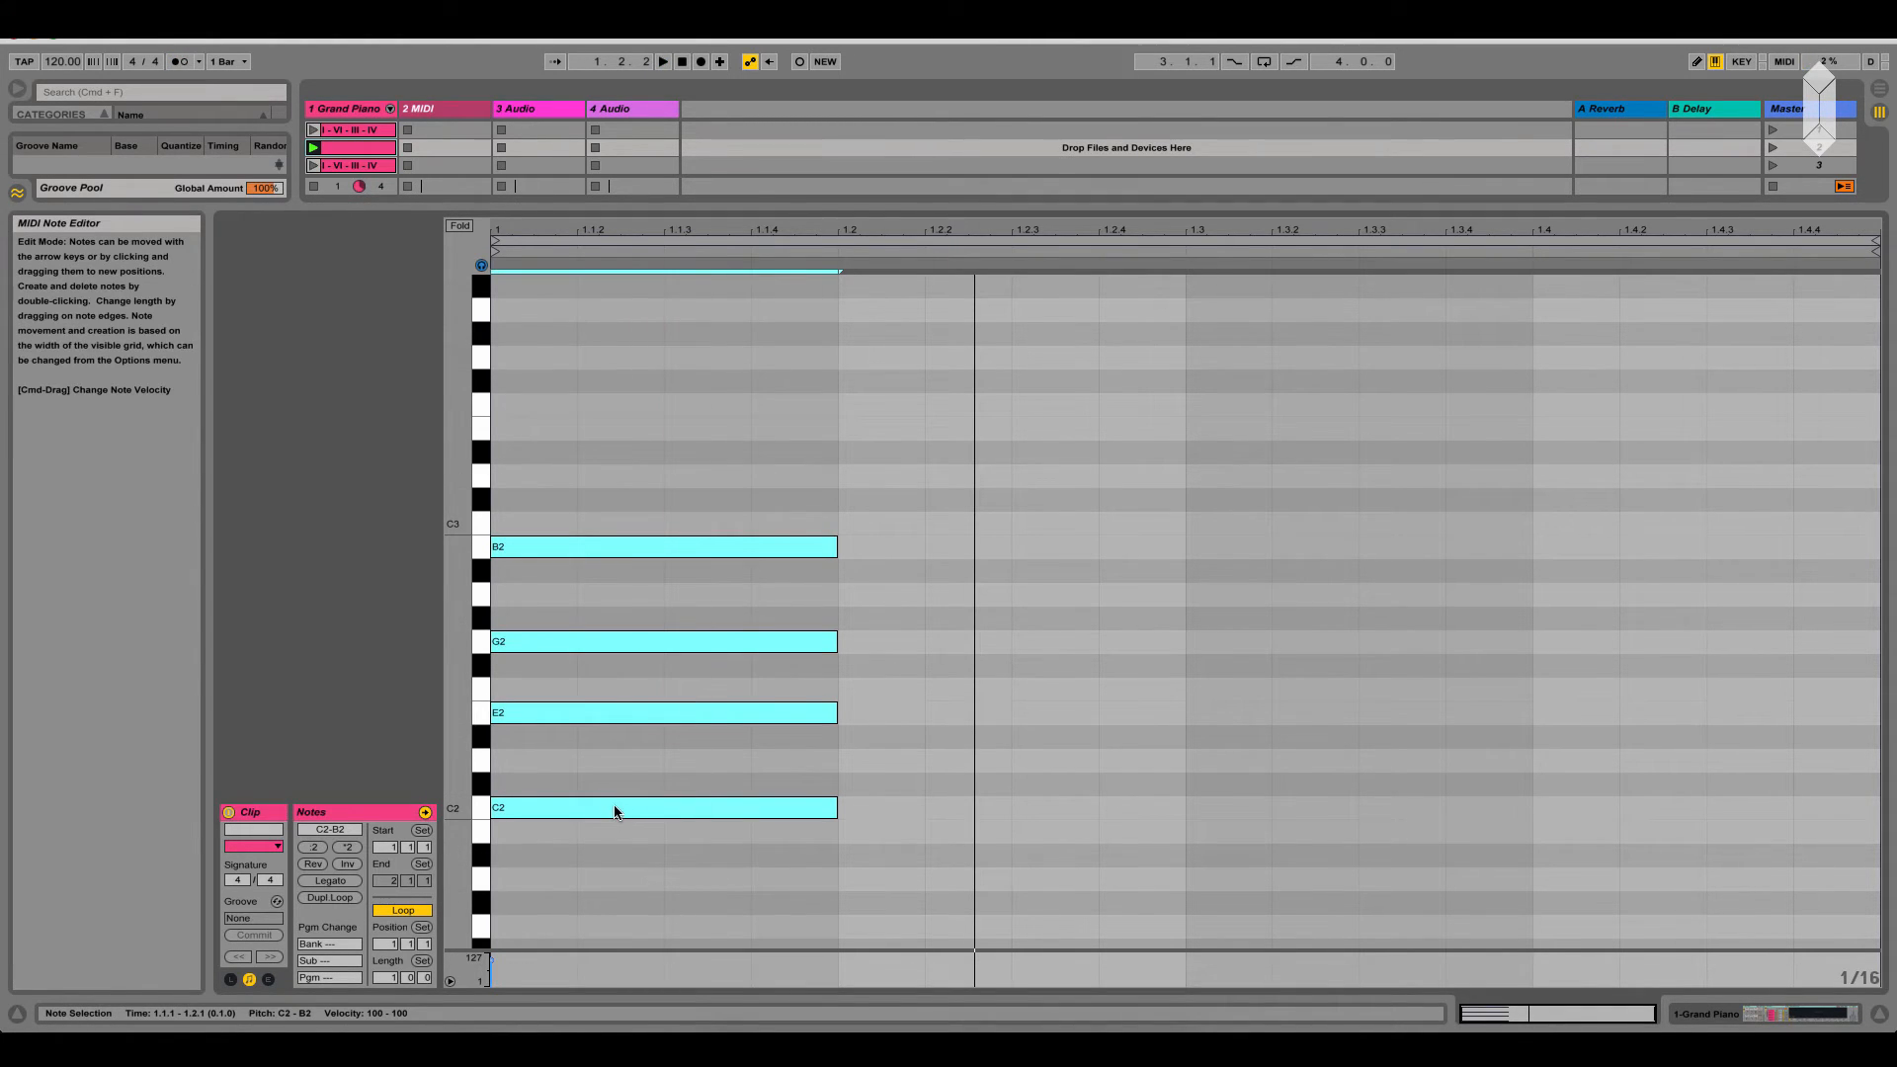
{"action": "left_click_drag", "start_coordinate": [572, 812], "coordinate": [891, 817]}
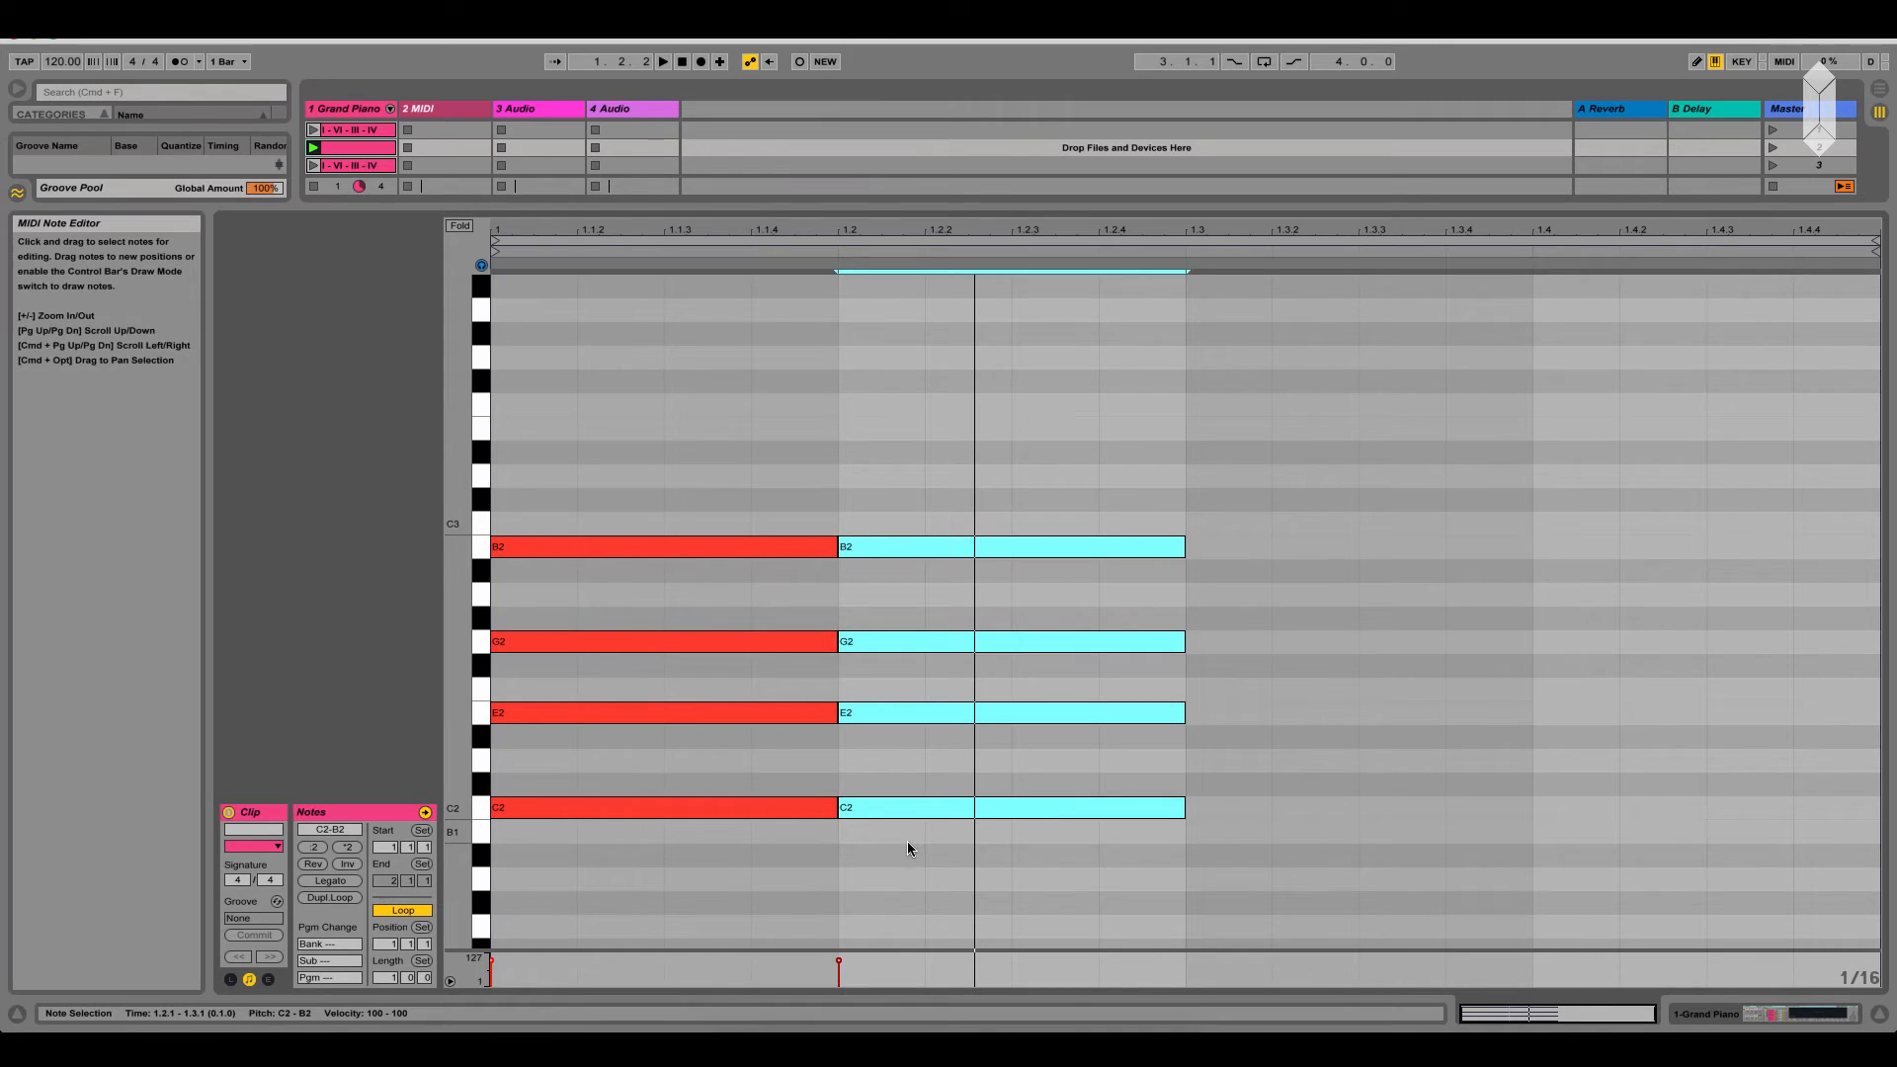
{"action": "left_click", "coordinate": [909, 849]}
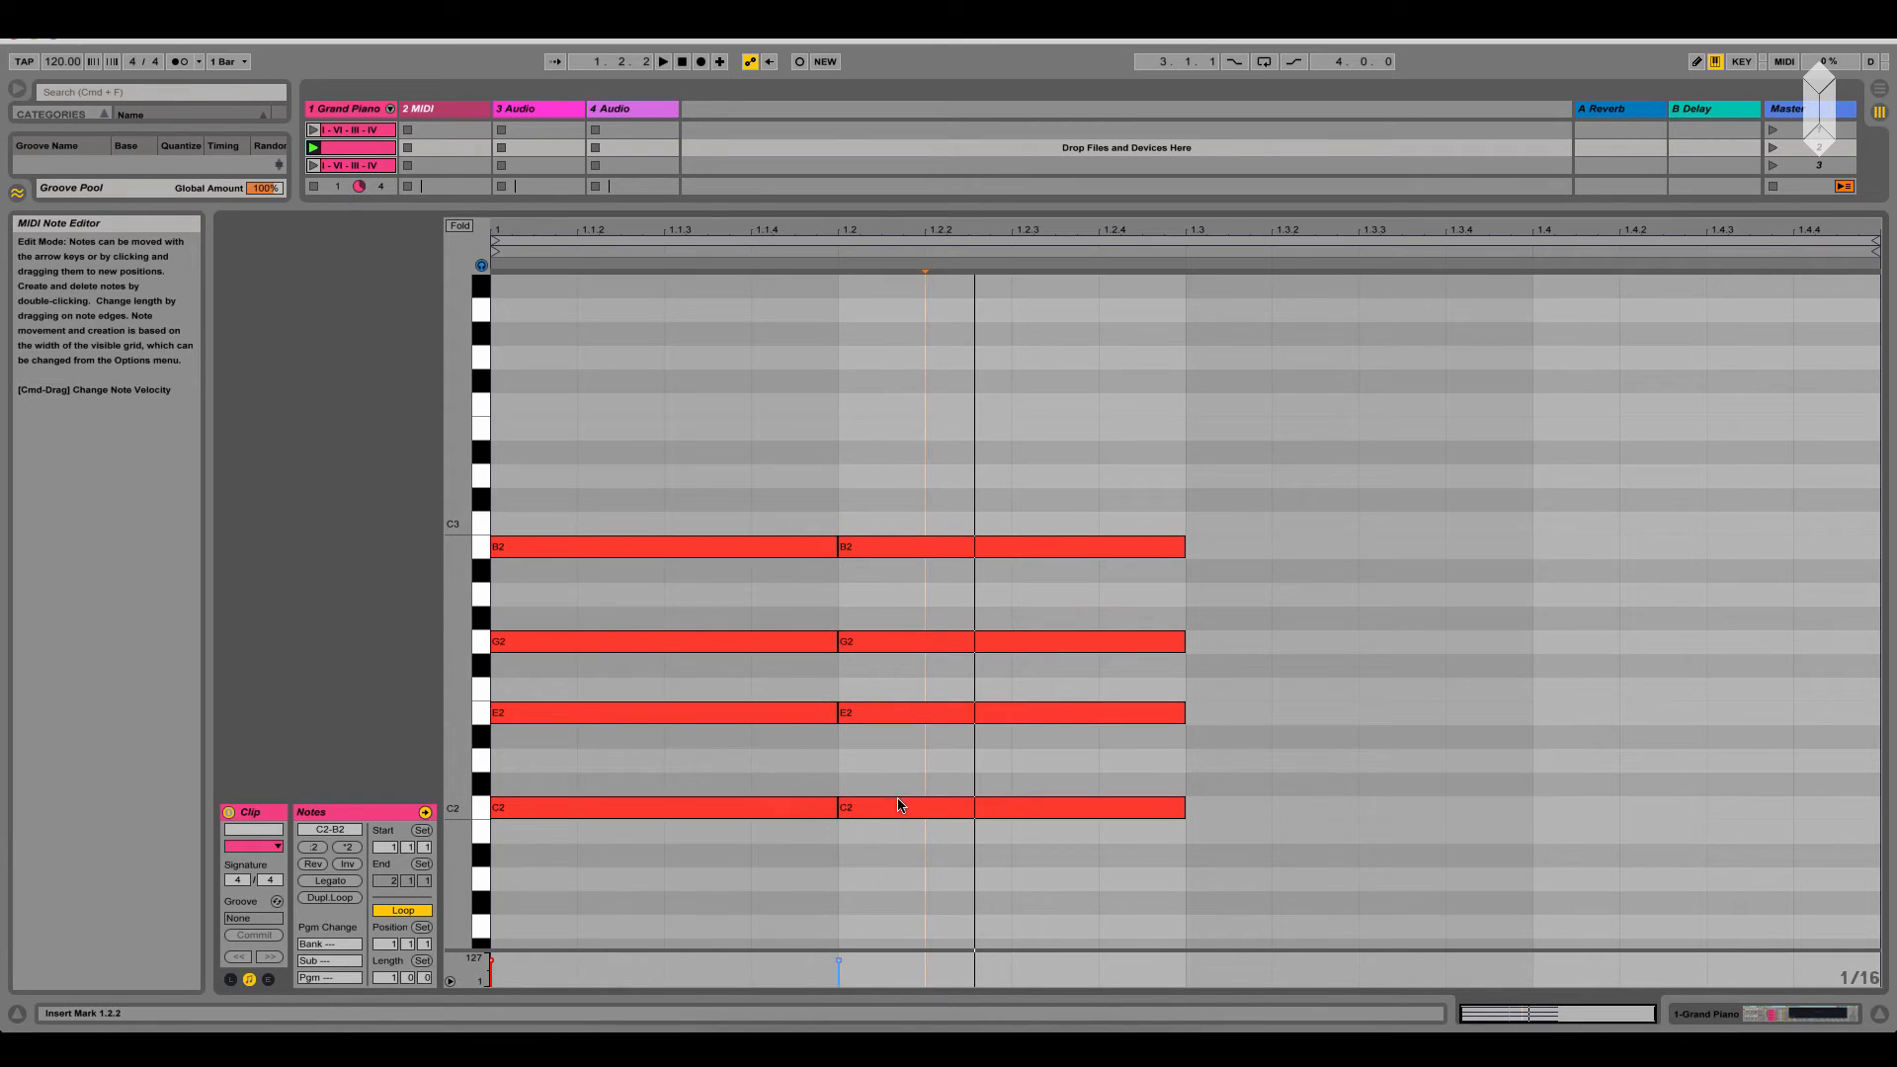
{"action": "left_click", "coordinate": [900, 806]}
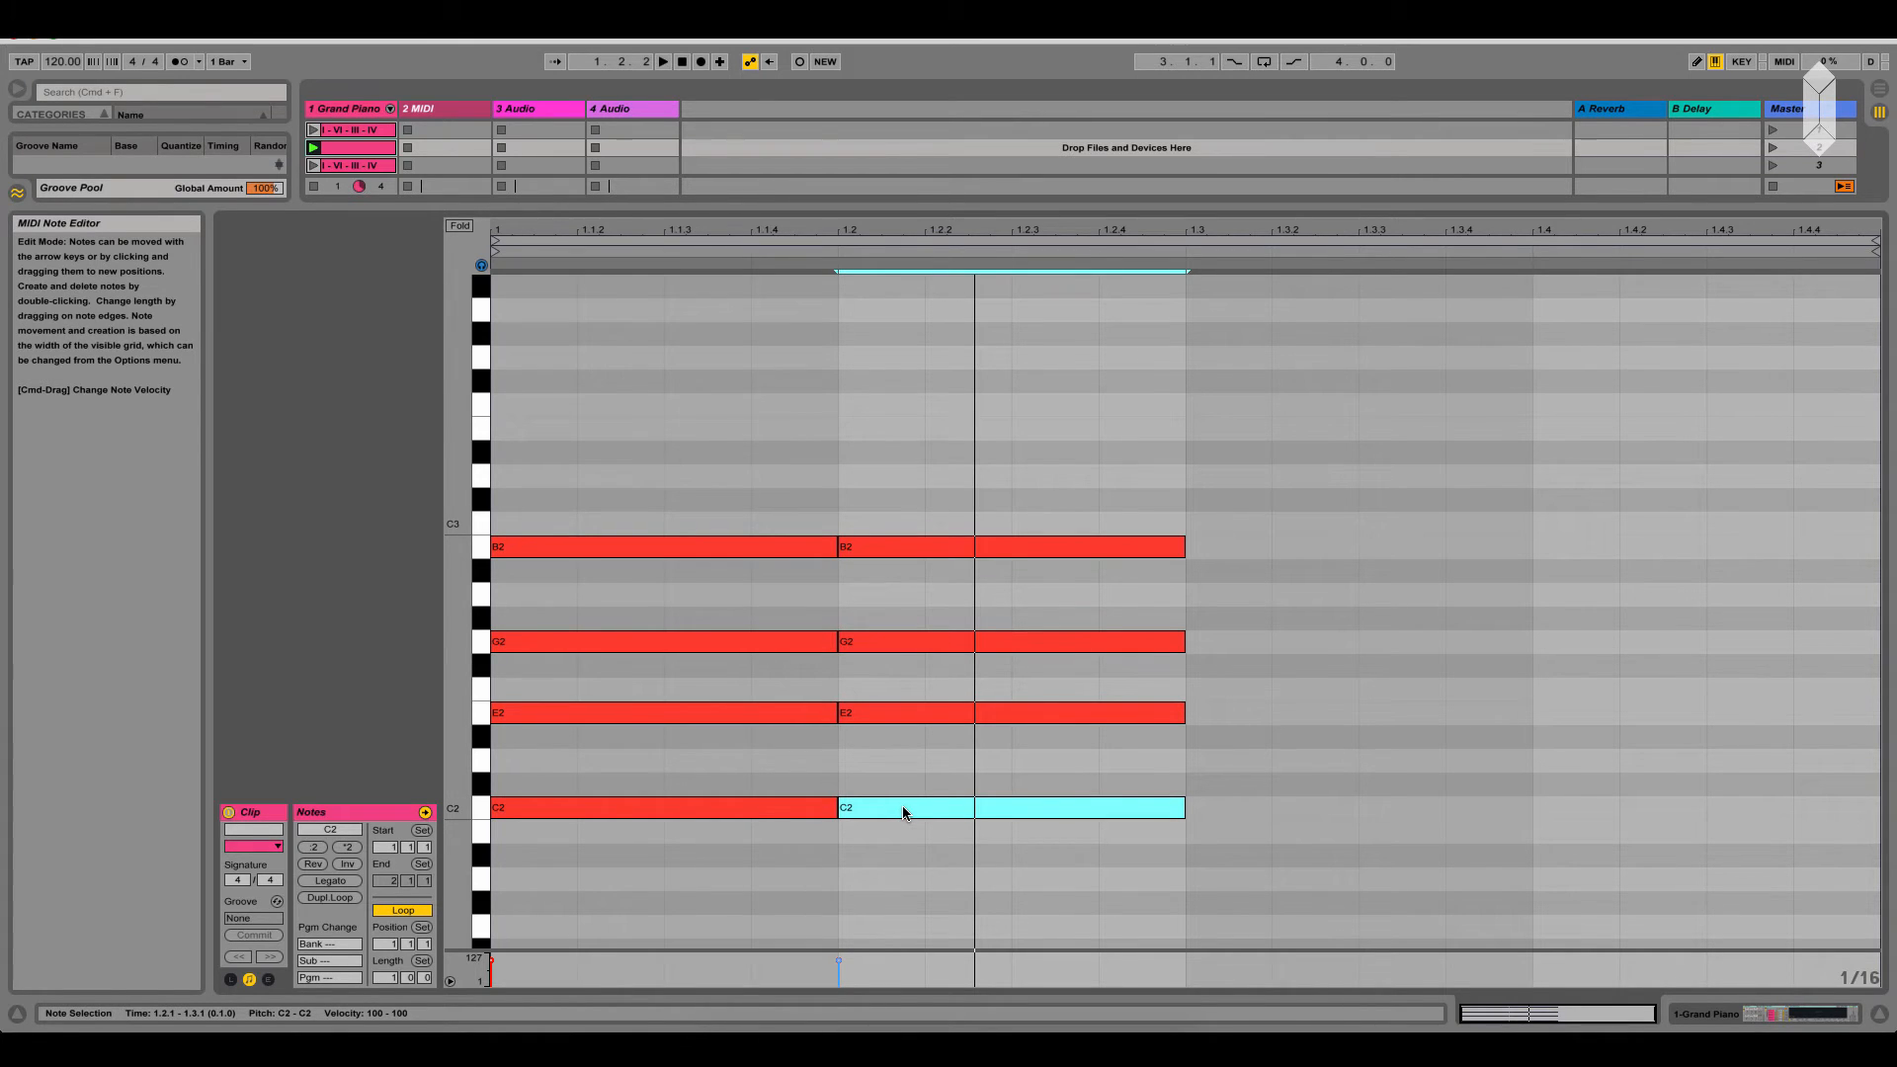
{"action": "key", "text": "a"}
{"action": "key", "text": "d"}
{"action": "key", "text": "g"}
{"action": "key", "text": "j"}
{"action": "key", "text": "k"}
{"action": "key", "text": "shift+Up"}
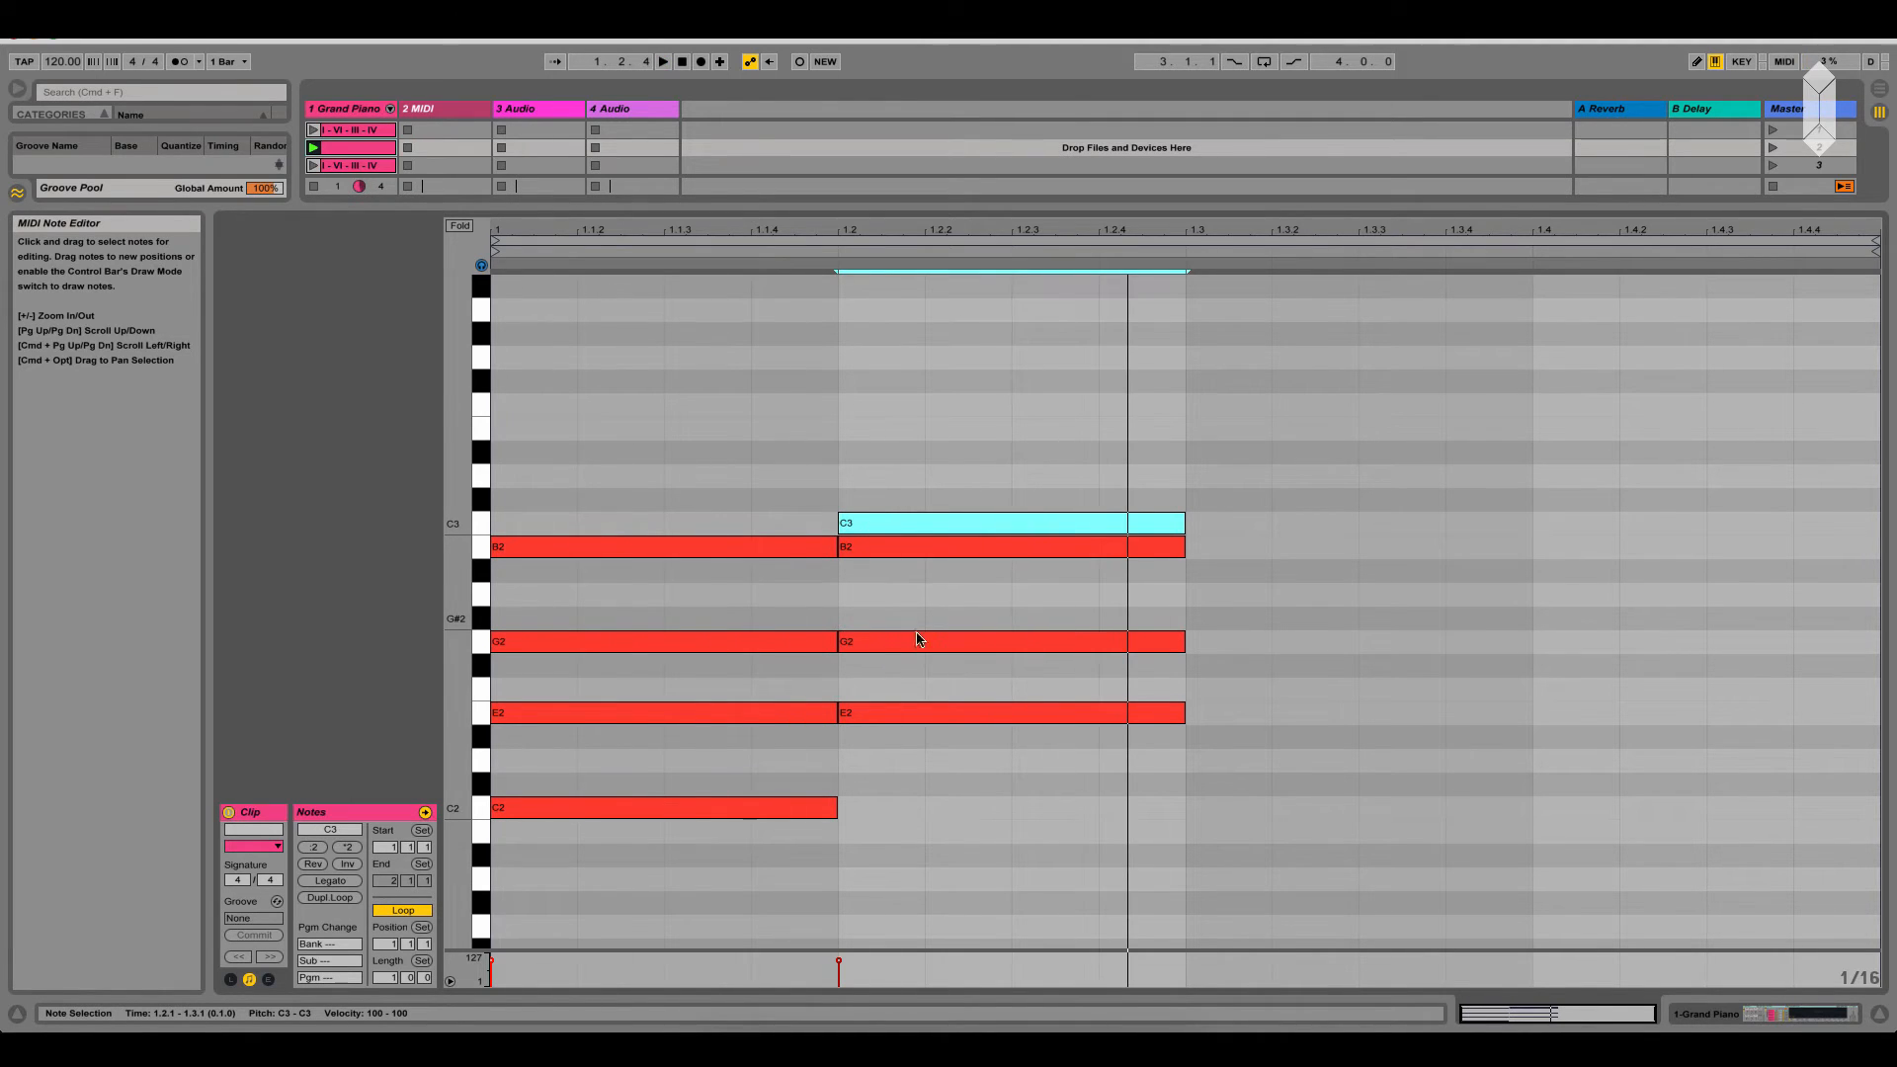
Duplicate the second-beat chord onto the third beat and raise the copy's E2 by an octave to E3
{"action": "left_click", "coordinate": [510, 548]}
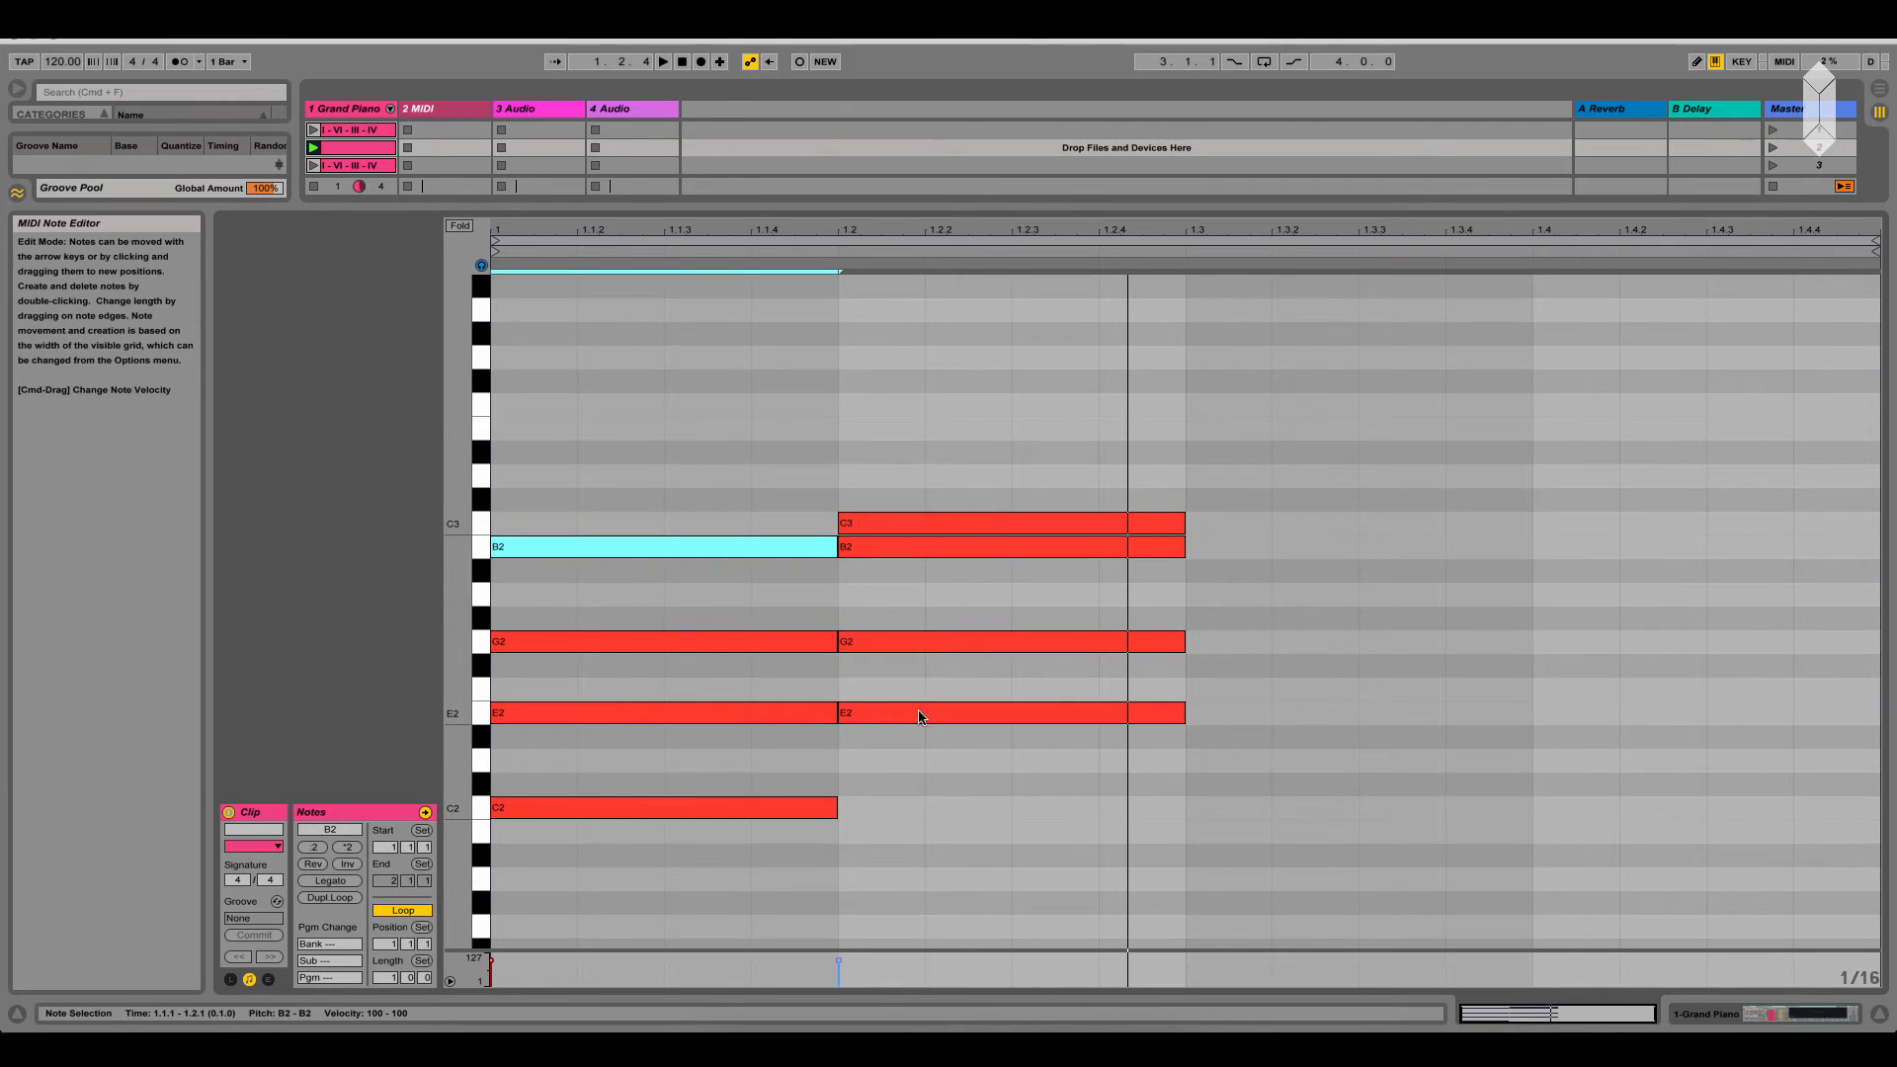
{"action": "left_click_drag", "start_coordinate": [906, 751], "coordinate": [931, 476]}
{"action": "left_click_drag", "start_coordinate": [910, 716], "coordinate": [1229, 720]}
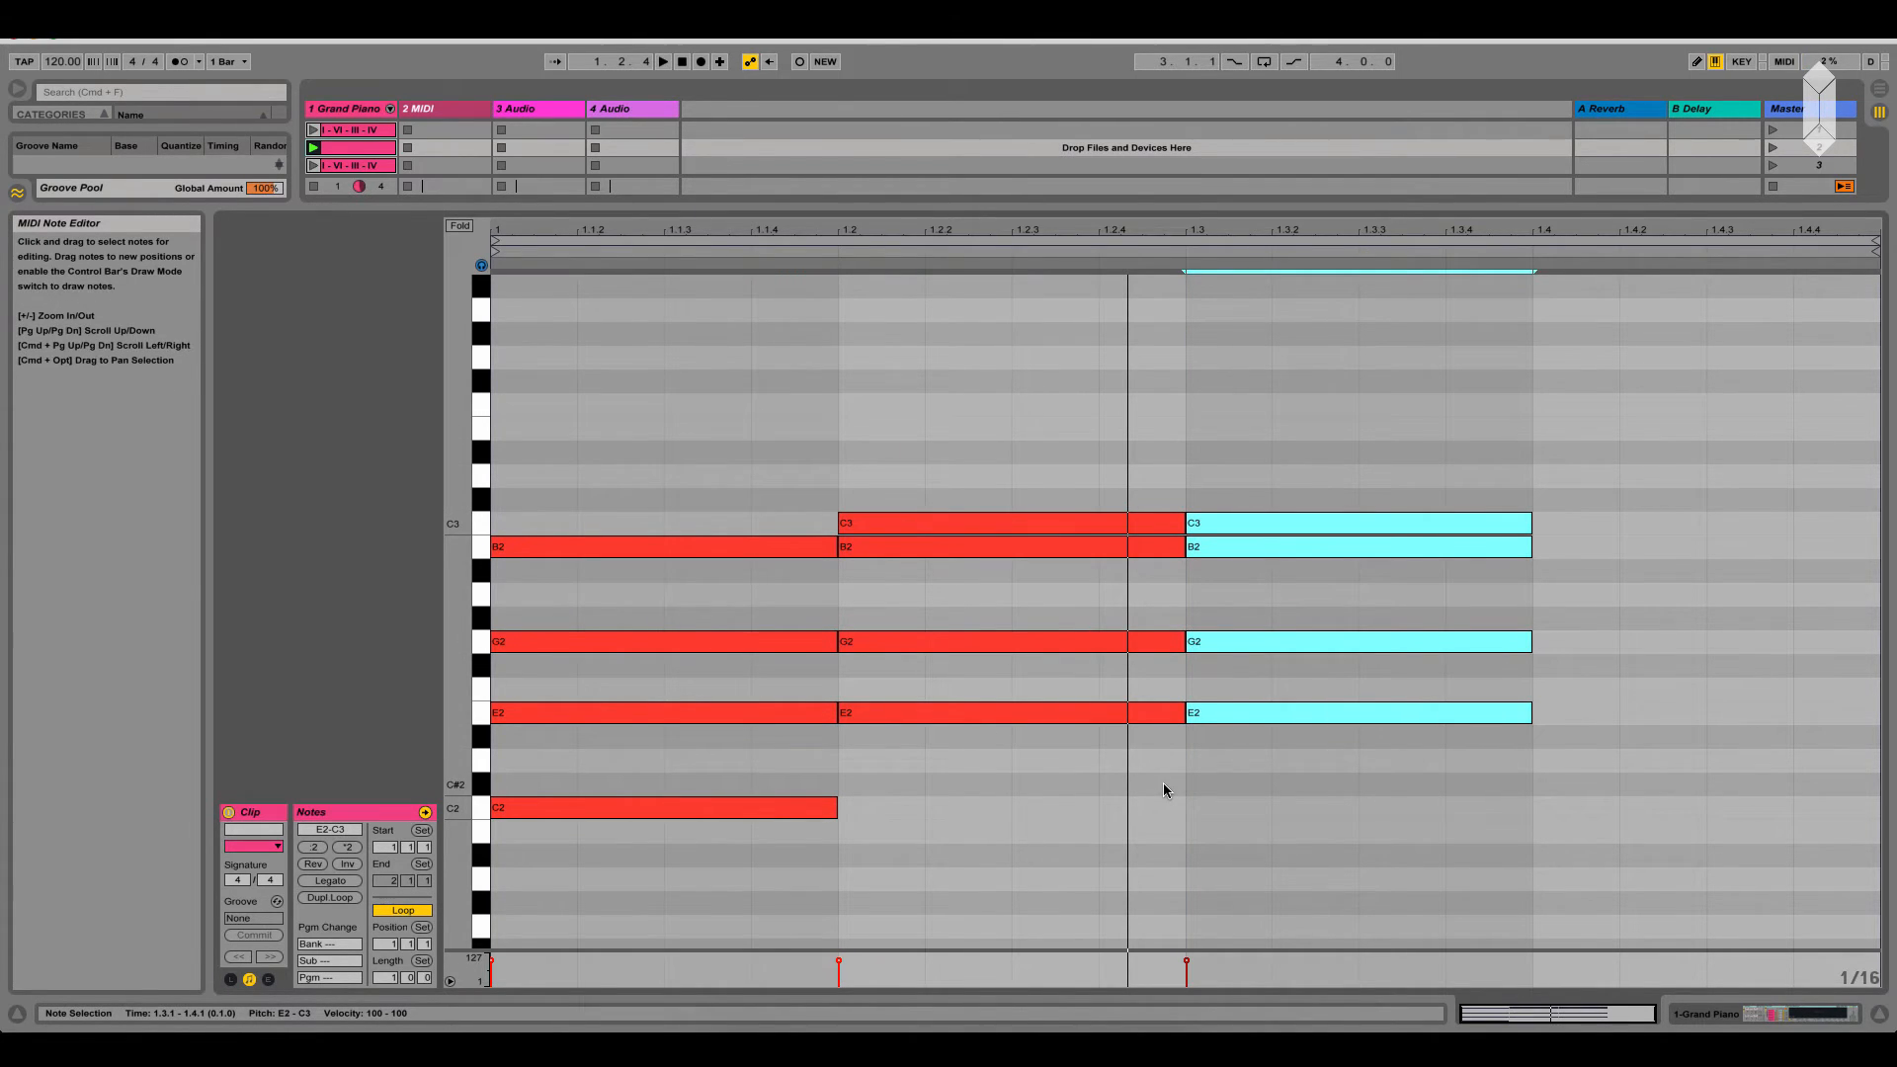
{"action": "left_click", "coordinate": [1231, 765]}
{"action": "left_click", "coordinate": [1236, 713]}
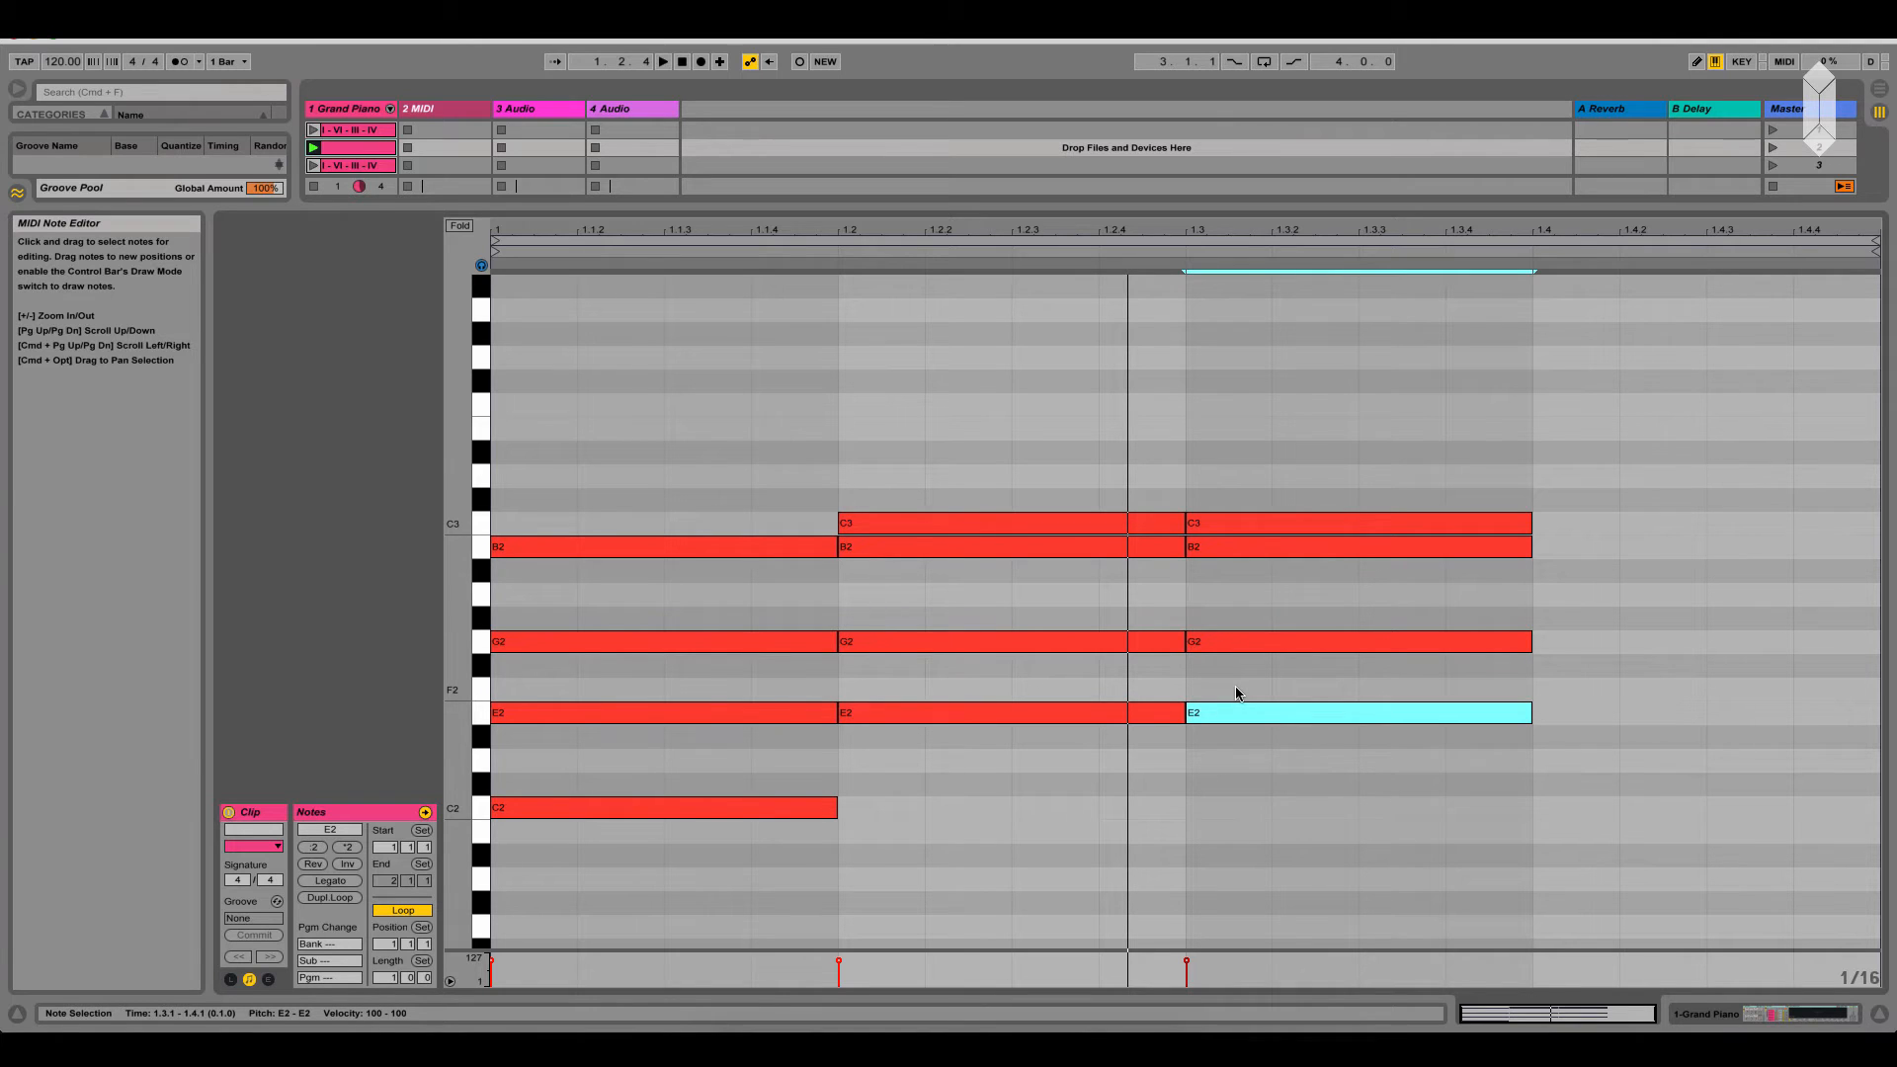
{"action": "key", "text": "shift+Up"}
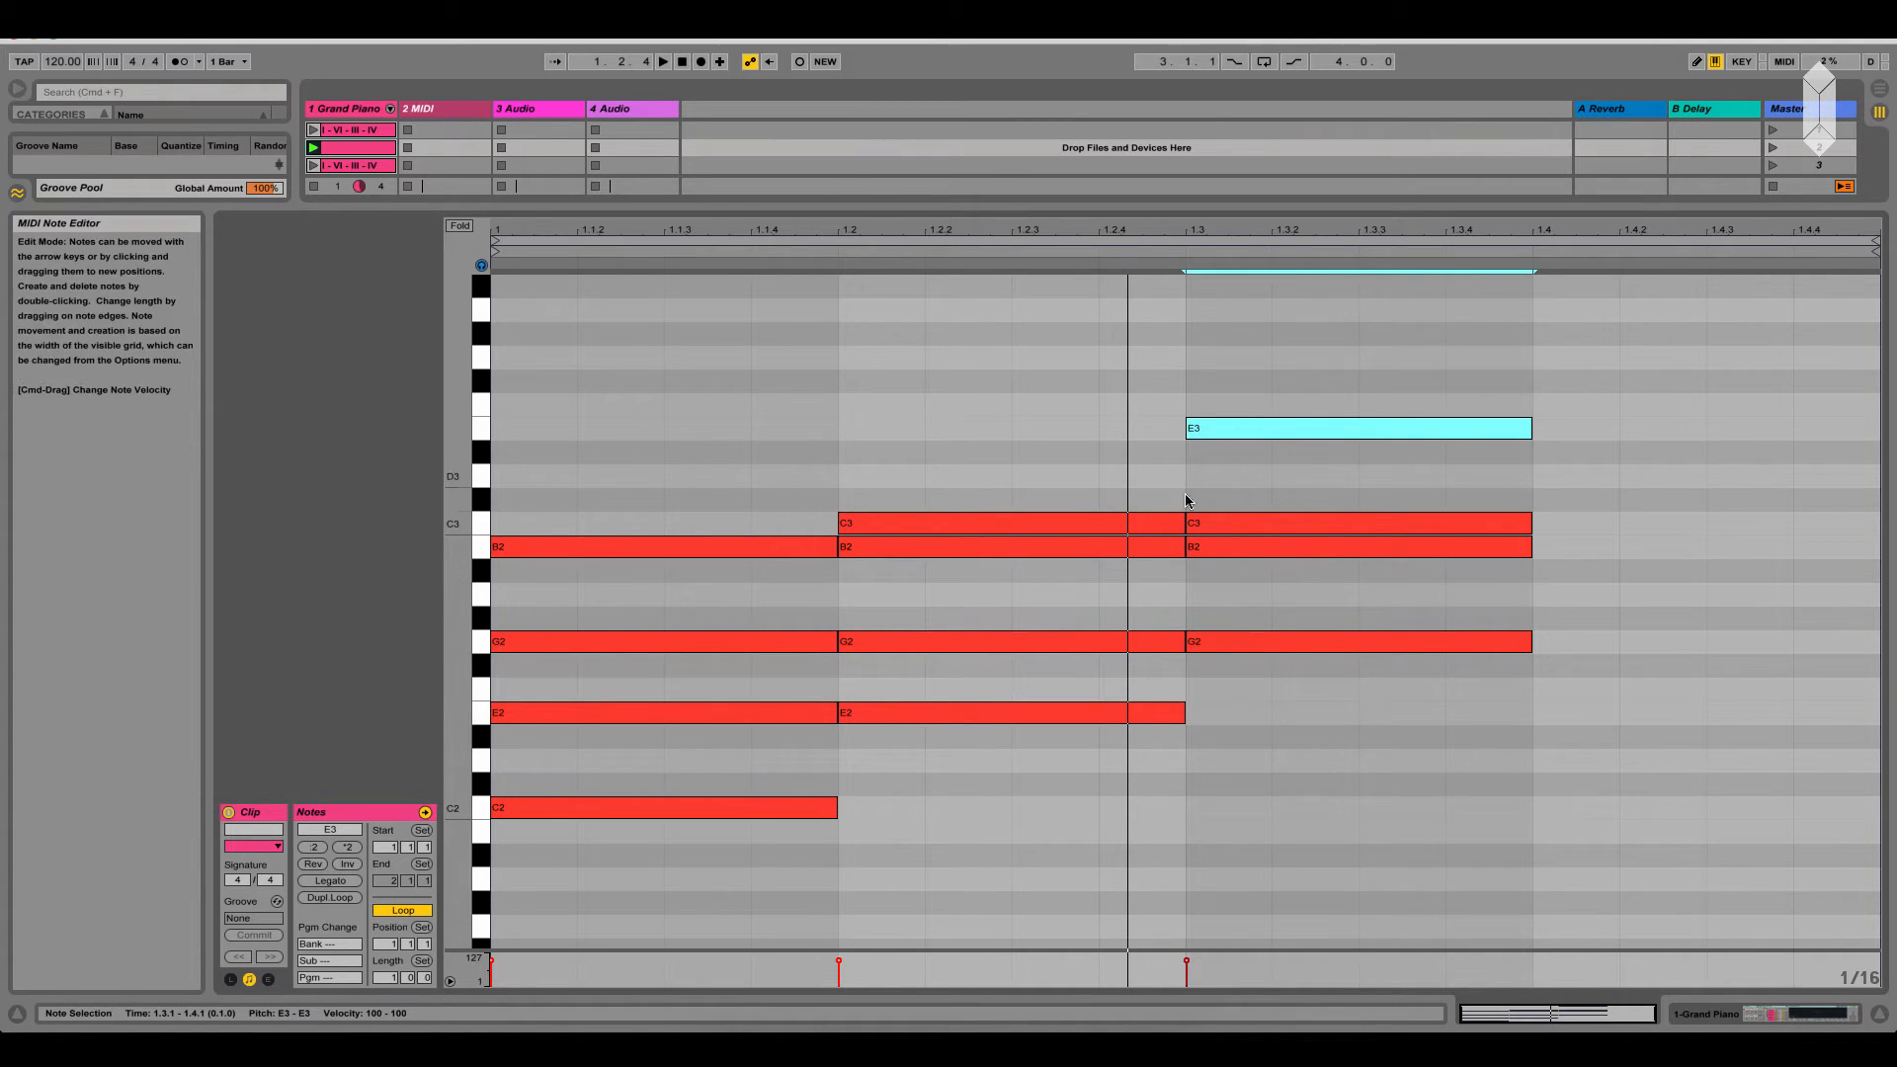
Audition the third-beat chord's B2 and C3 notes, and play the clip to hear the inversions
{"action": "left_click", "coordinate": [1206, 547]}
{"action": "left_click", "coordinate": [1213, 524]}
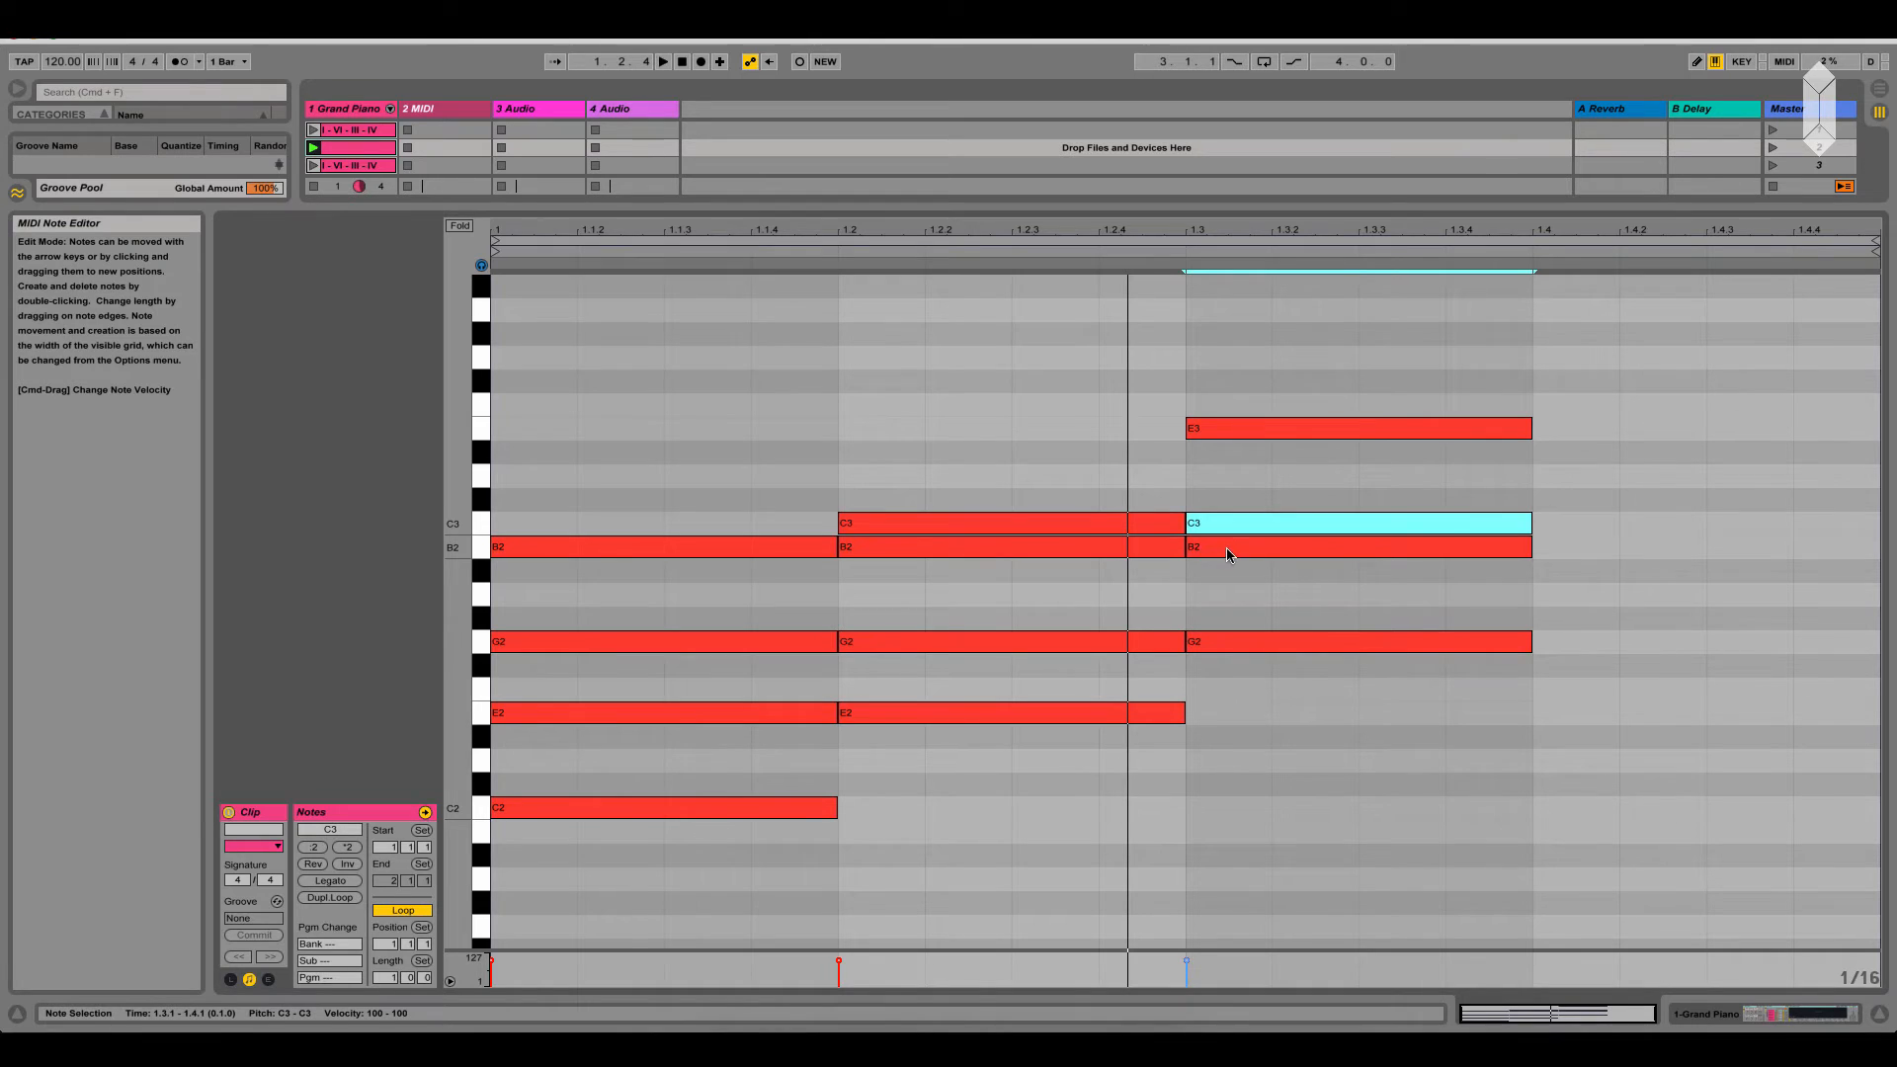
{"action": "left_click", "coordinate": [1226, 550]}
{"action": "left_click", "coordinate": [1227, 528]}
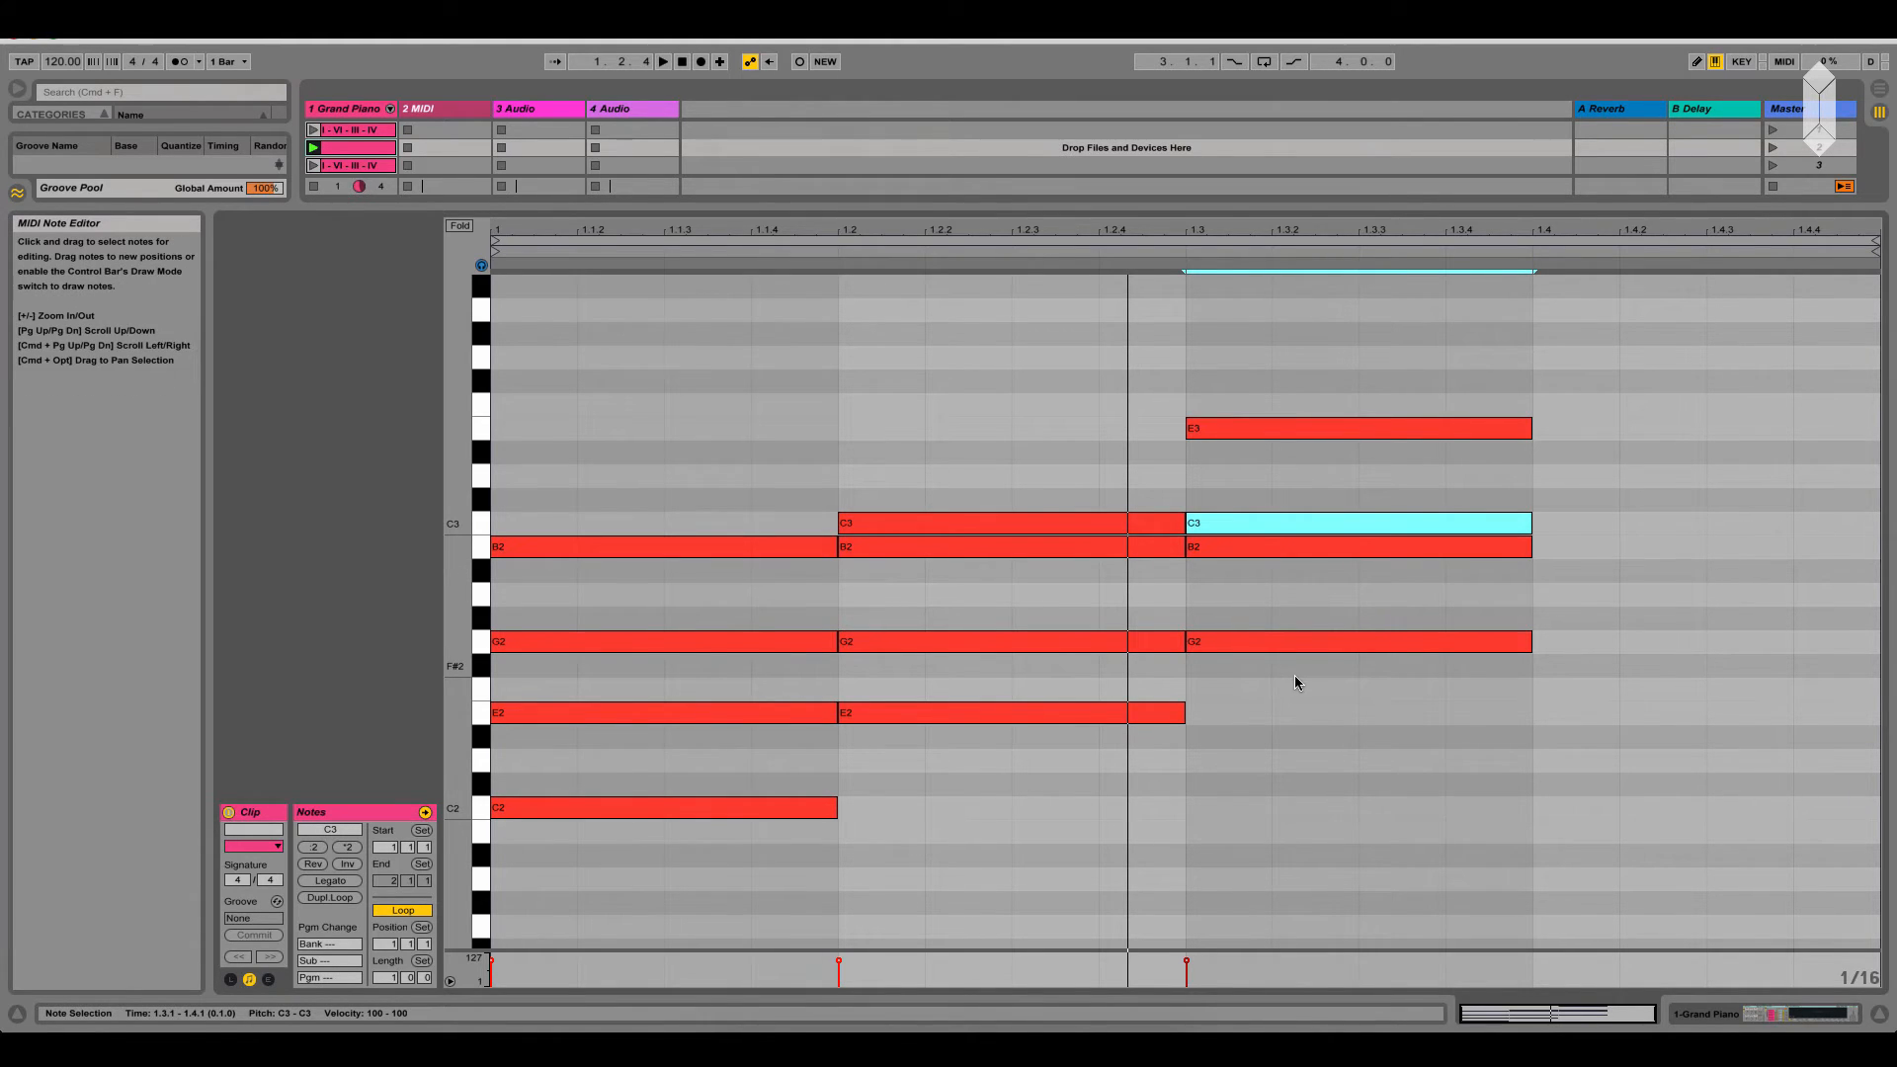
{"action": "key", "text": "space"}
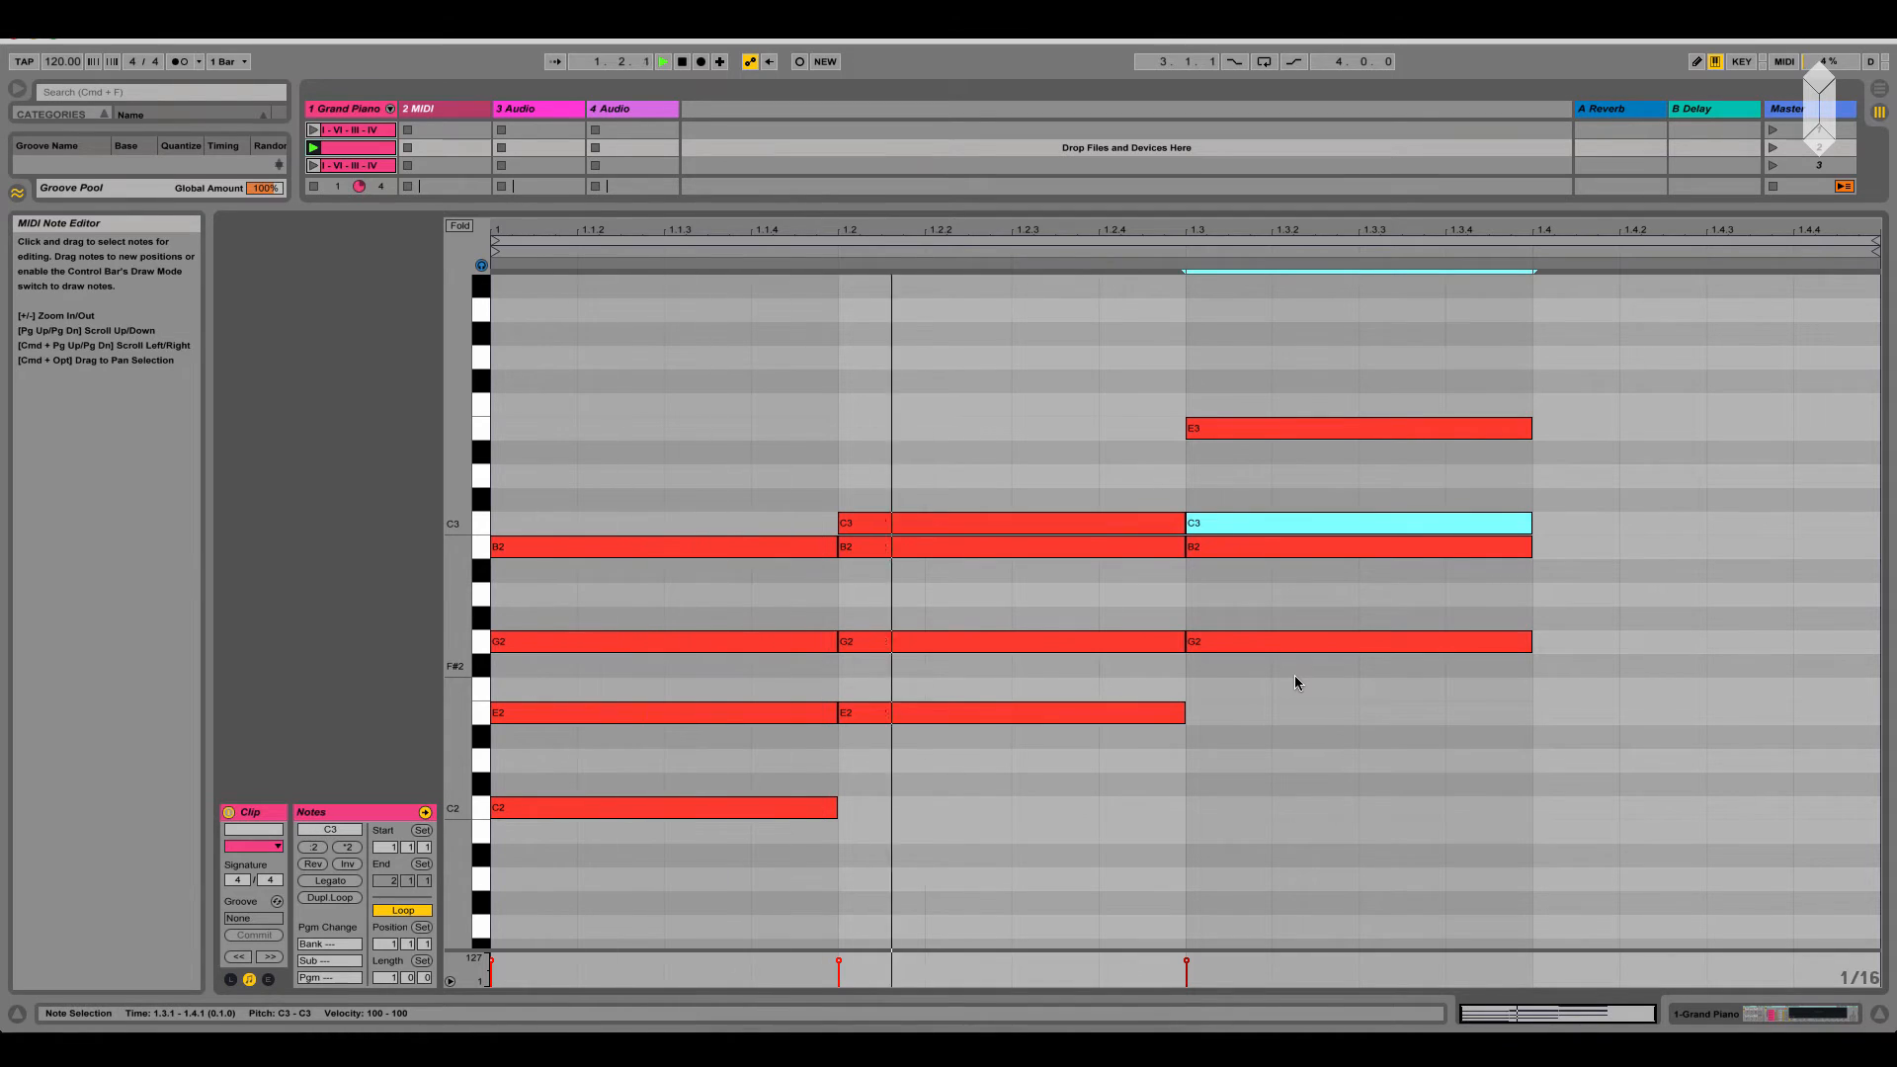
{"action": "key", "text": "space"}
Duplicate the third-beat chord onto the fourth beat and raise the copy's G2 by an octave to G3
{"action": "left_click_drag", "start_coordinate": [1332, 756], "coordinate": [1326, 335]}
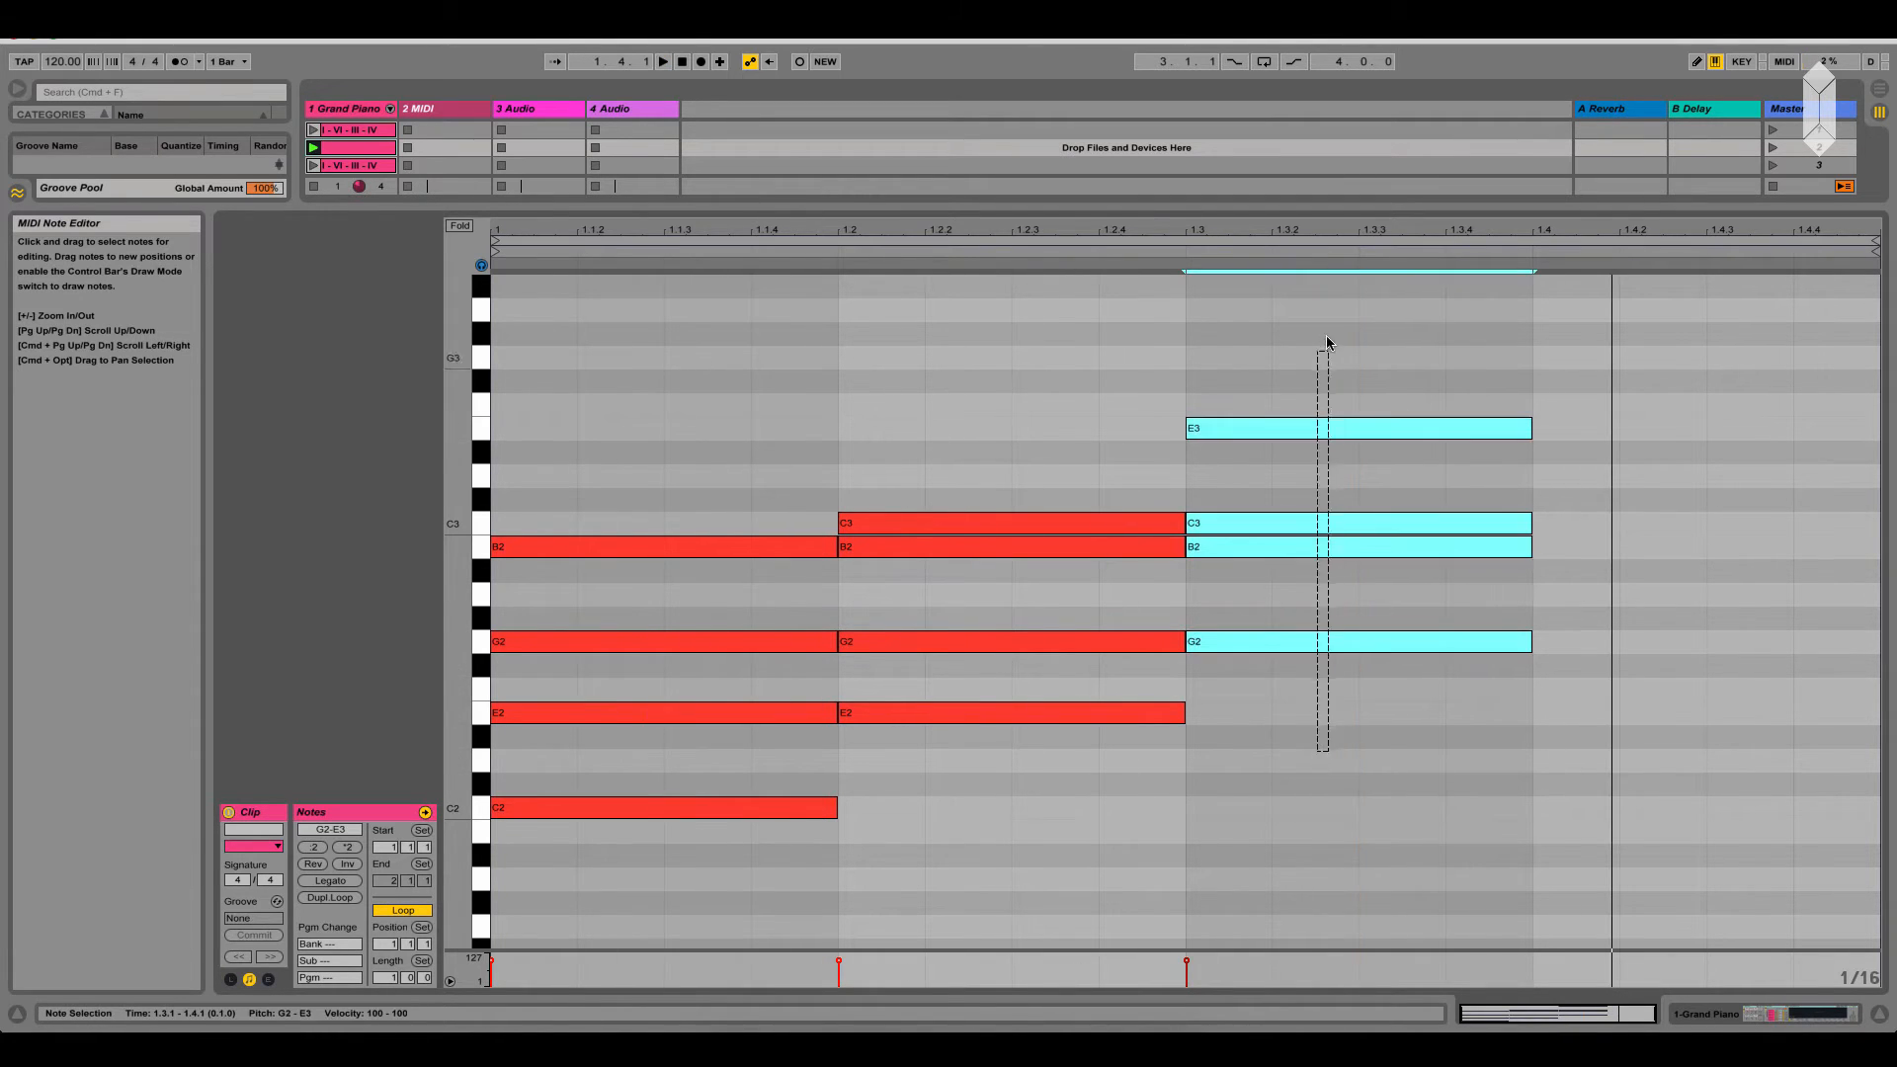
{"action": "left_click_drag", "start_coordinate": [1271, 638], "coordinate": [1610, 644]}
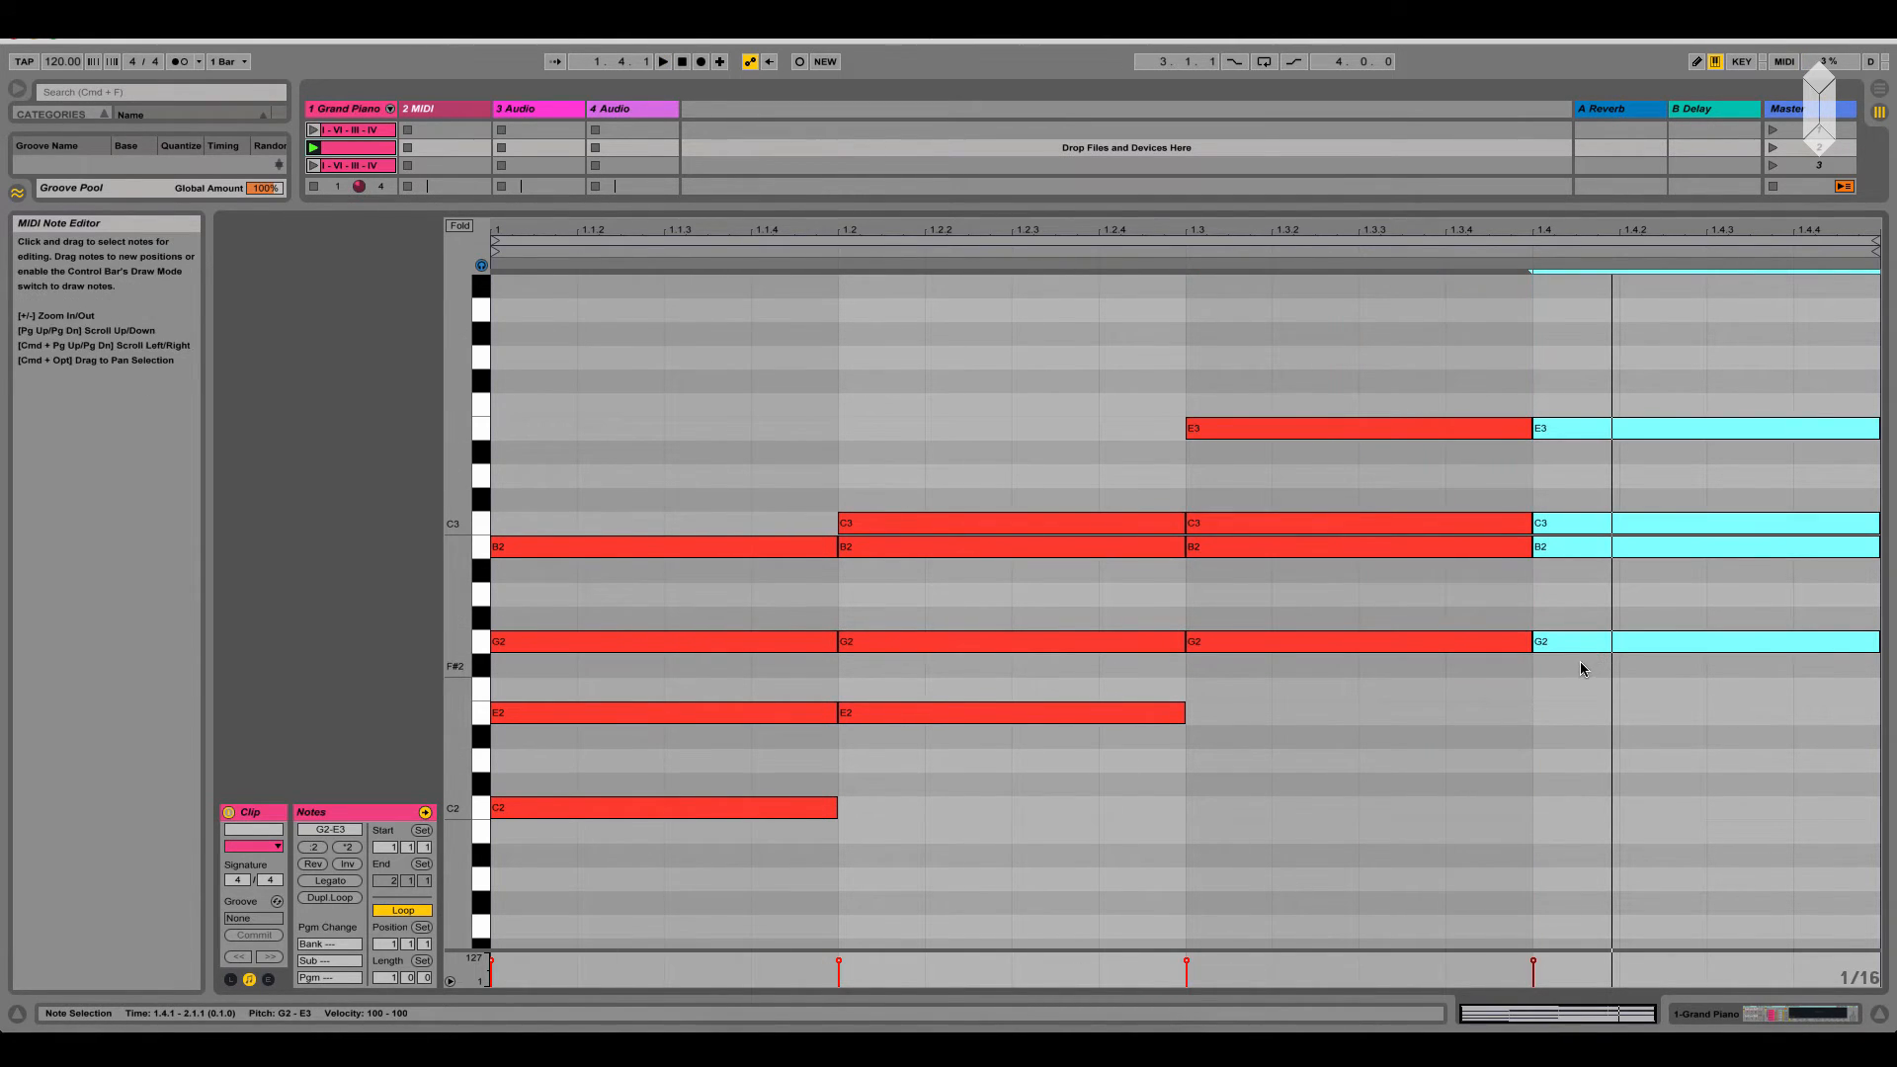
{"action": "left_click", "coordinate": [1586, 682]}
{"action": "left_click", "coordinate": [1586, 643]}
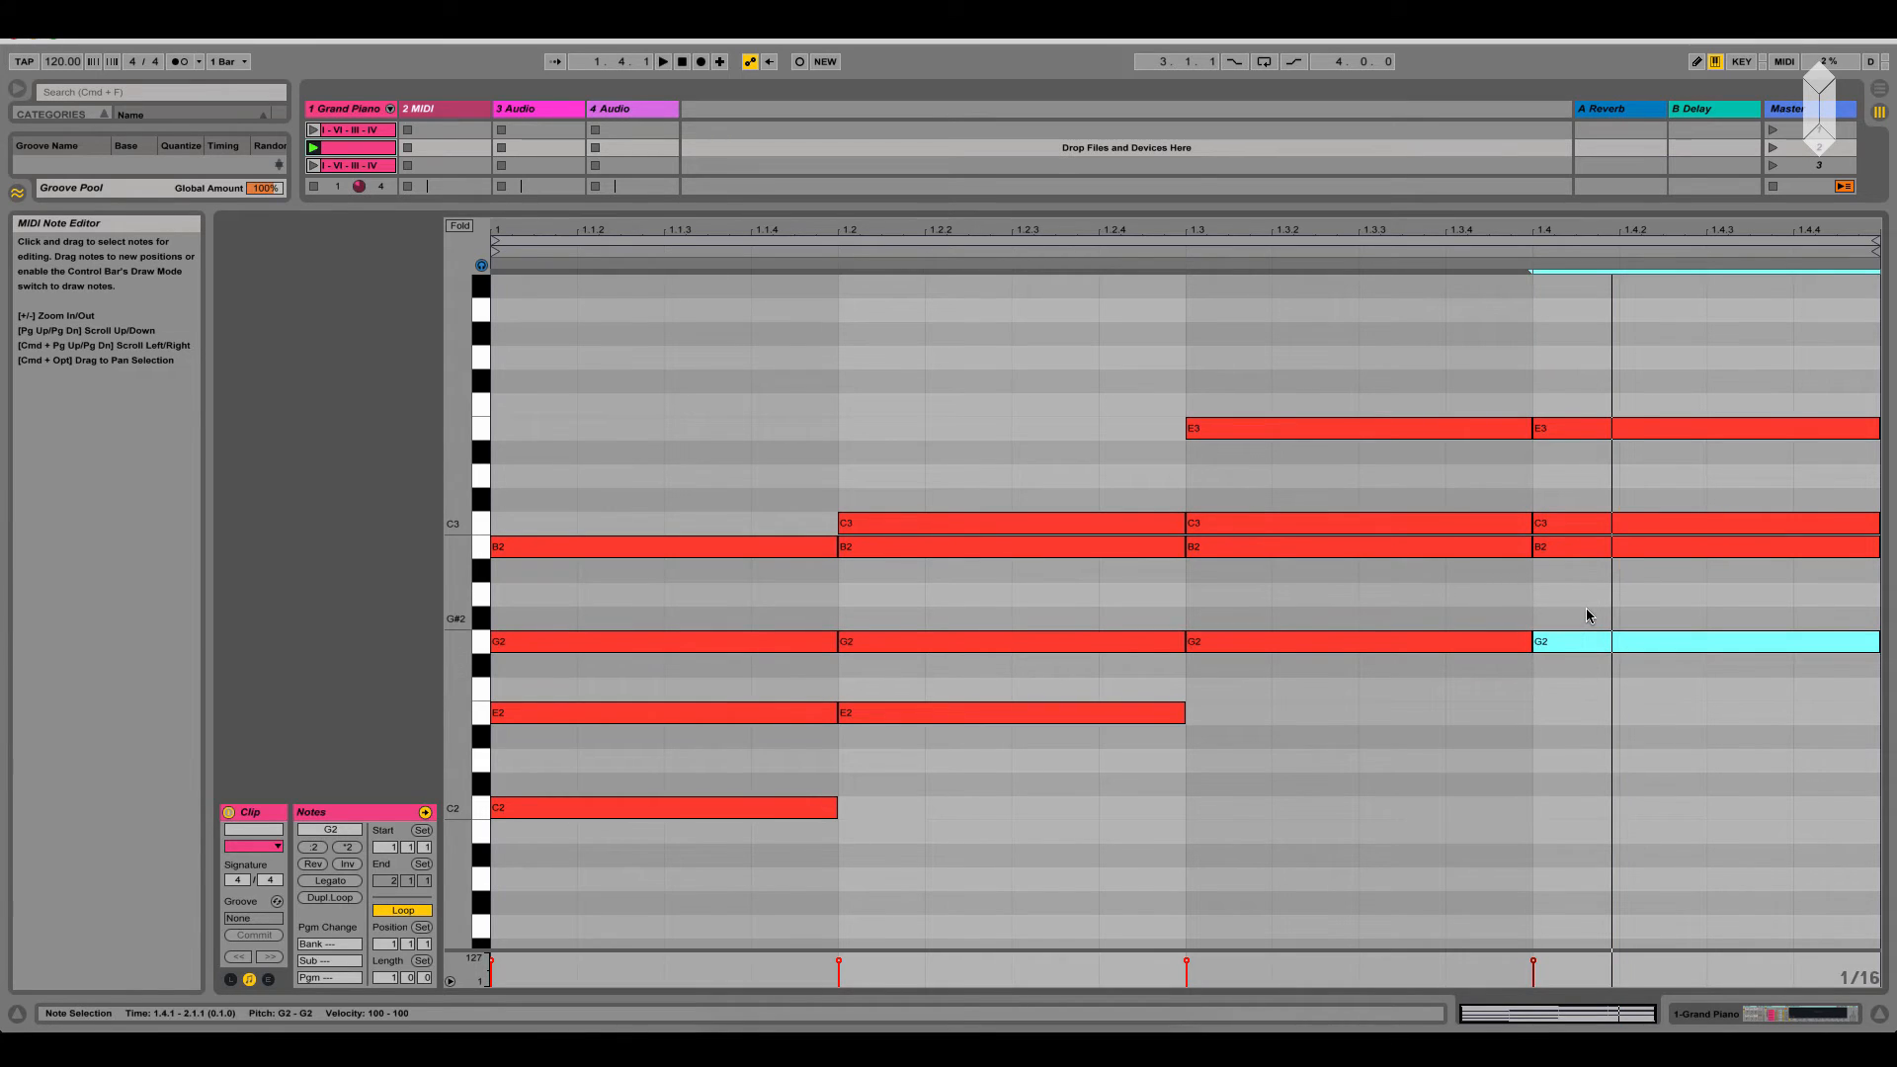
{"action": "key", "text": "shift+Up"}
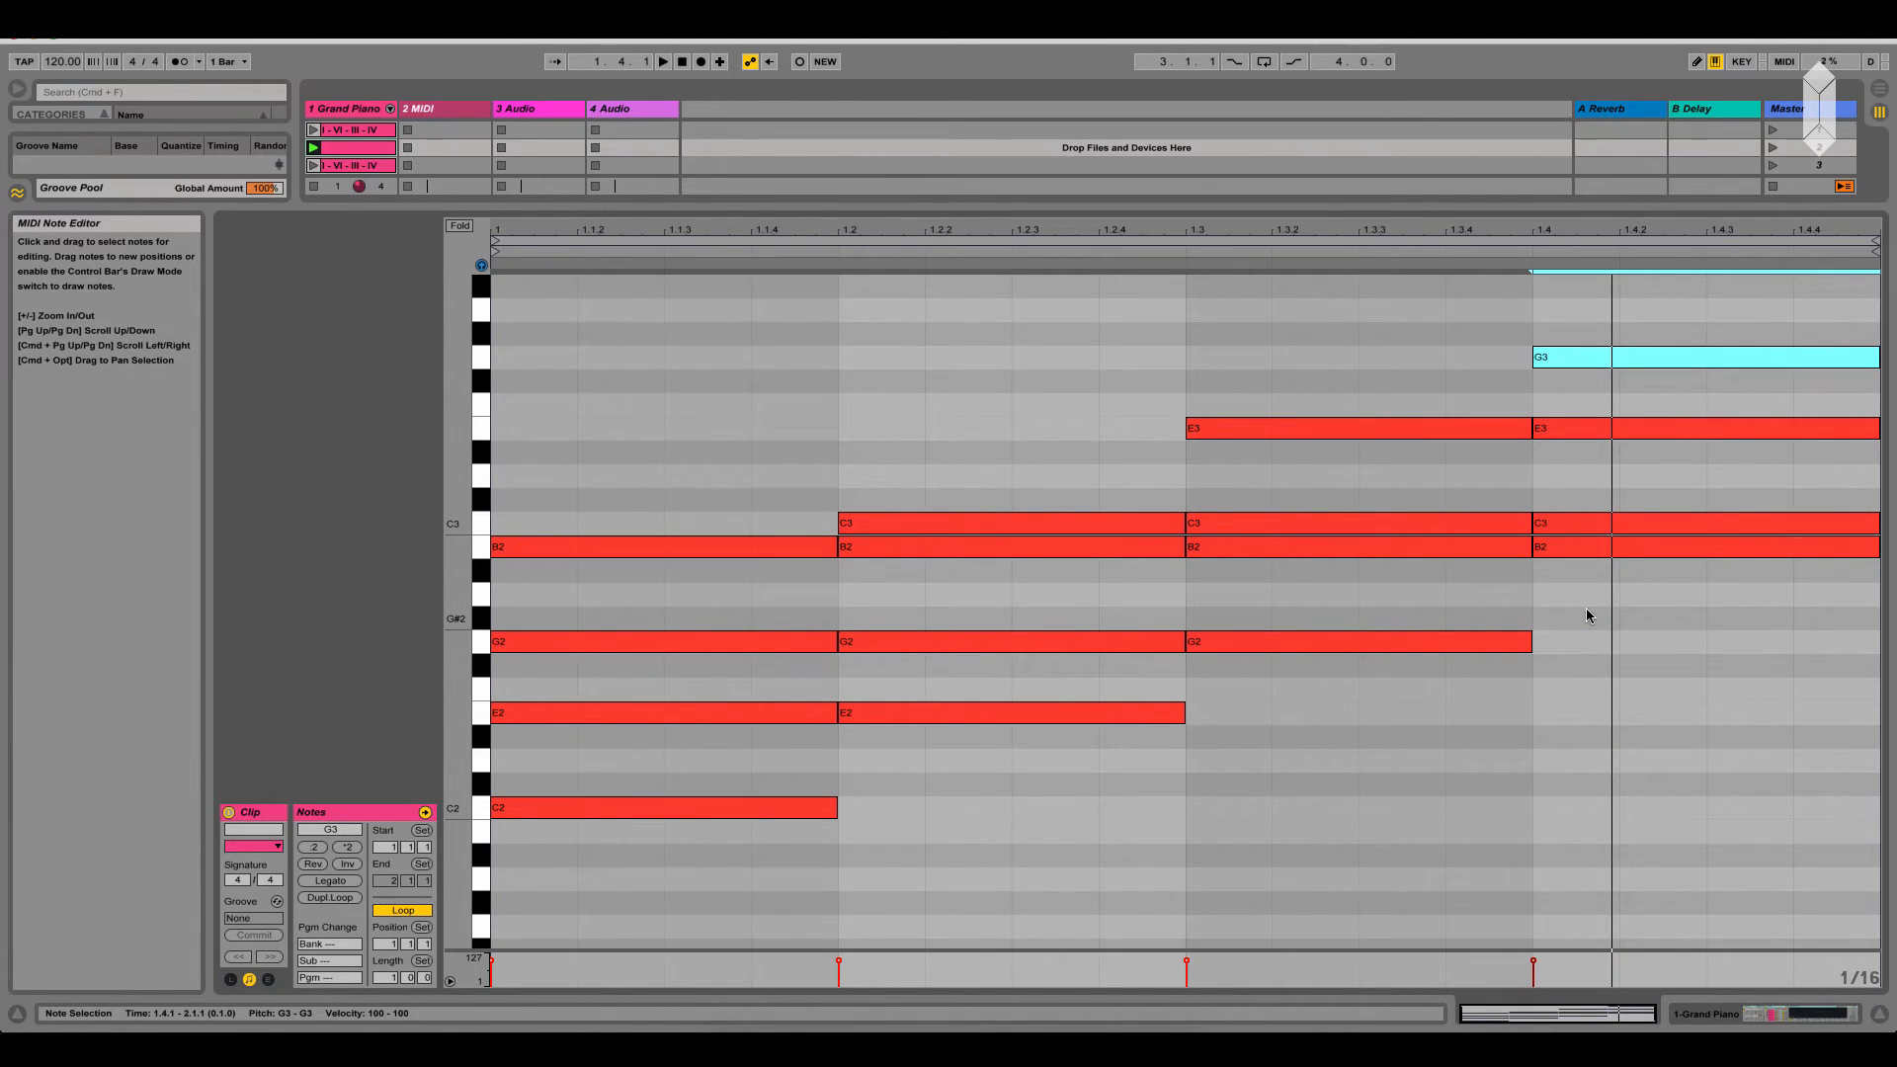
Set the clip's loop length to 2 bars
{"action": "left_click", "coordinate": [1433, 233]}
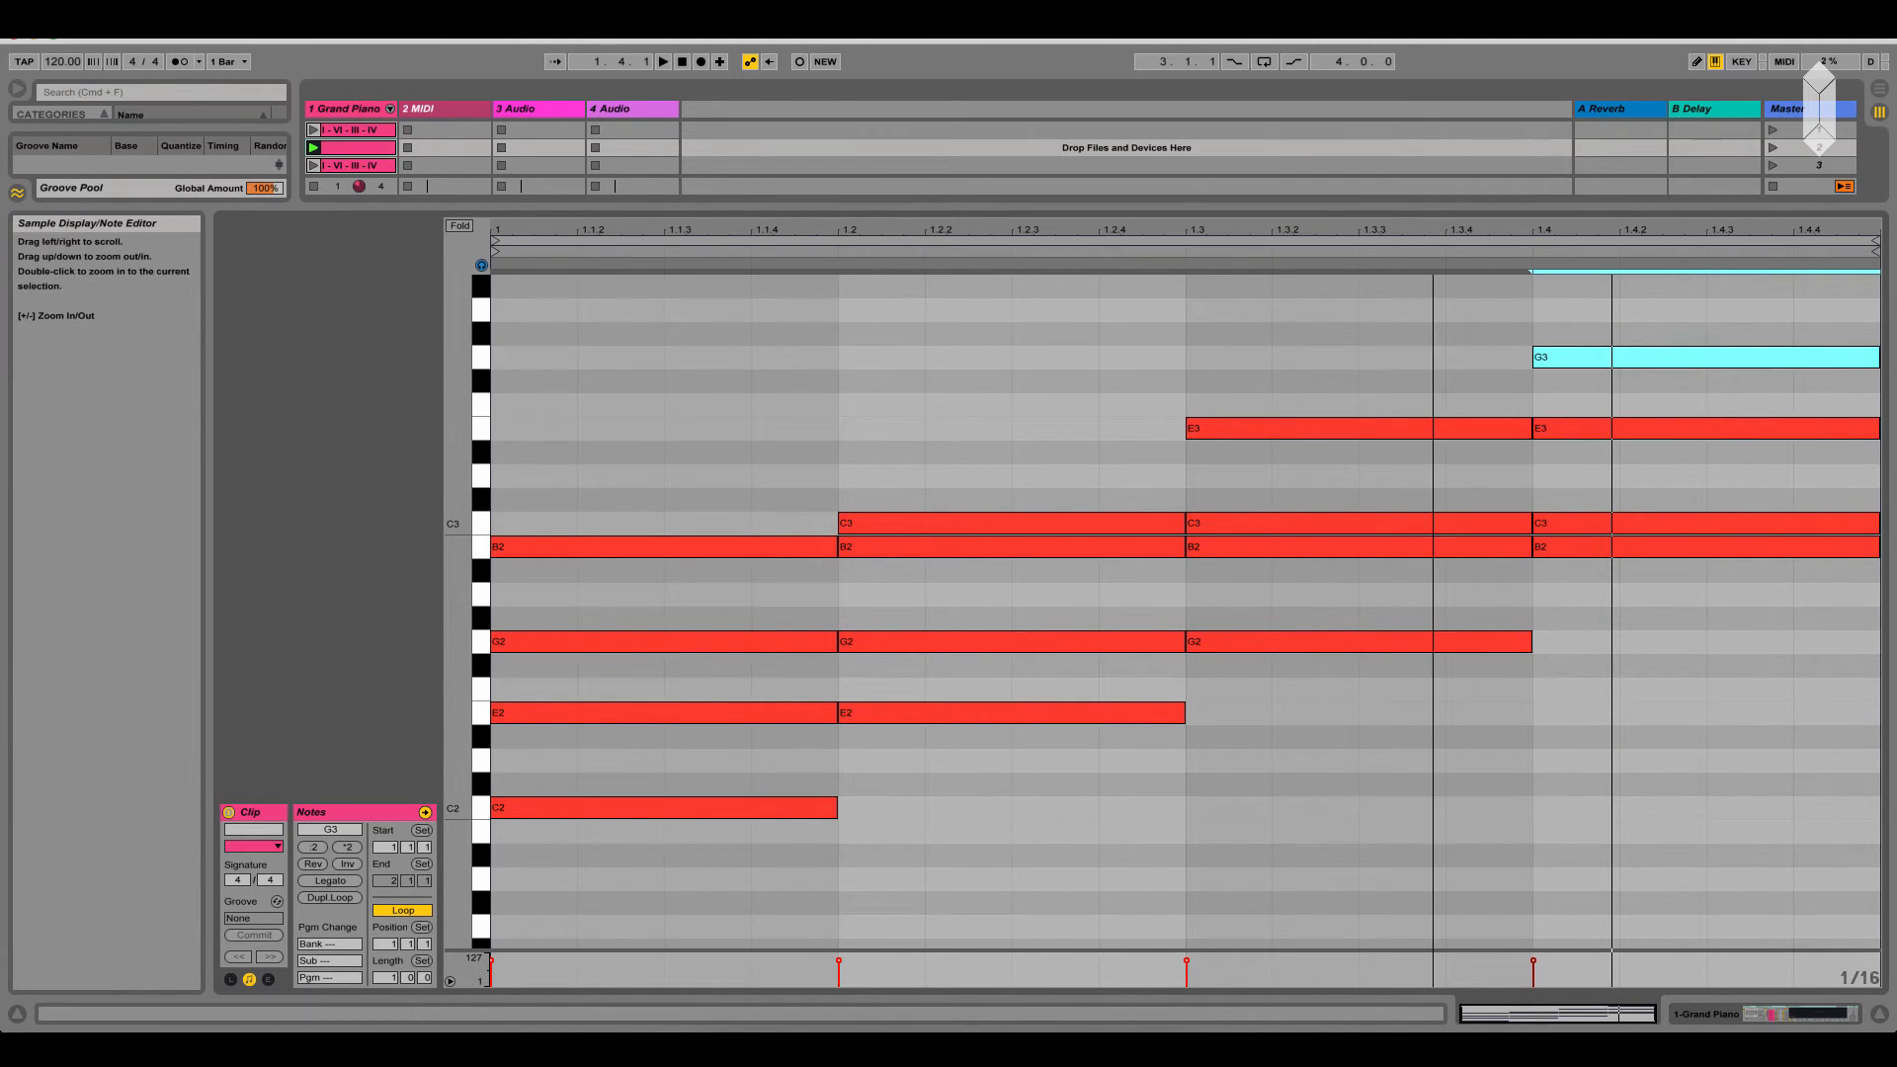
{"action": "left_click", "coordinate": [391, 978]}
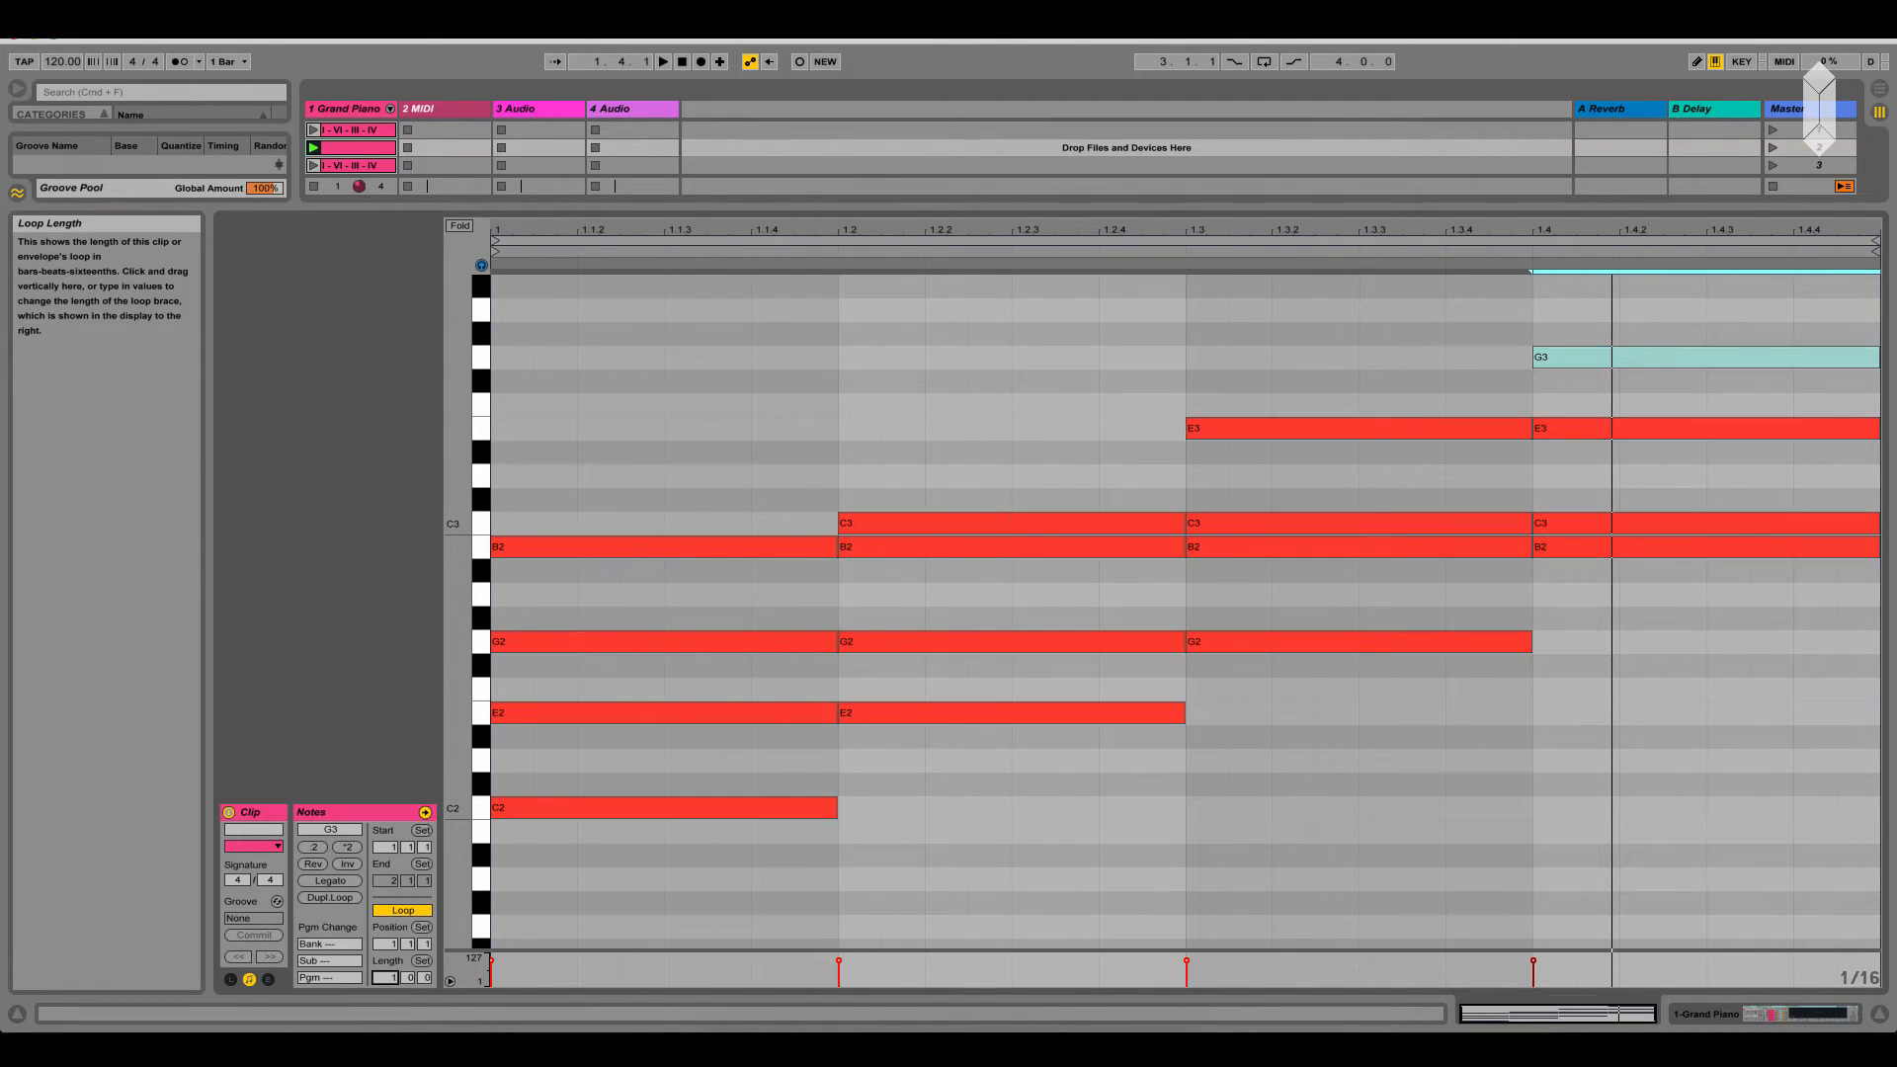
{"action": "left_click_drag", "start_coordinate": [392, 978], "coordinate": [391, 963]}
{"action": "left_click", "coordinate": [925, 801]}
Duplicate the fourth-beat chord onto the first beat of bar 2 and raise the copy's B2 by an octave to B3
{"action": "left_click_drag", "start_coordinate": [1088, 610], "coordinate": [1104, 241]}
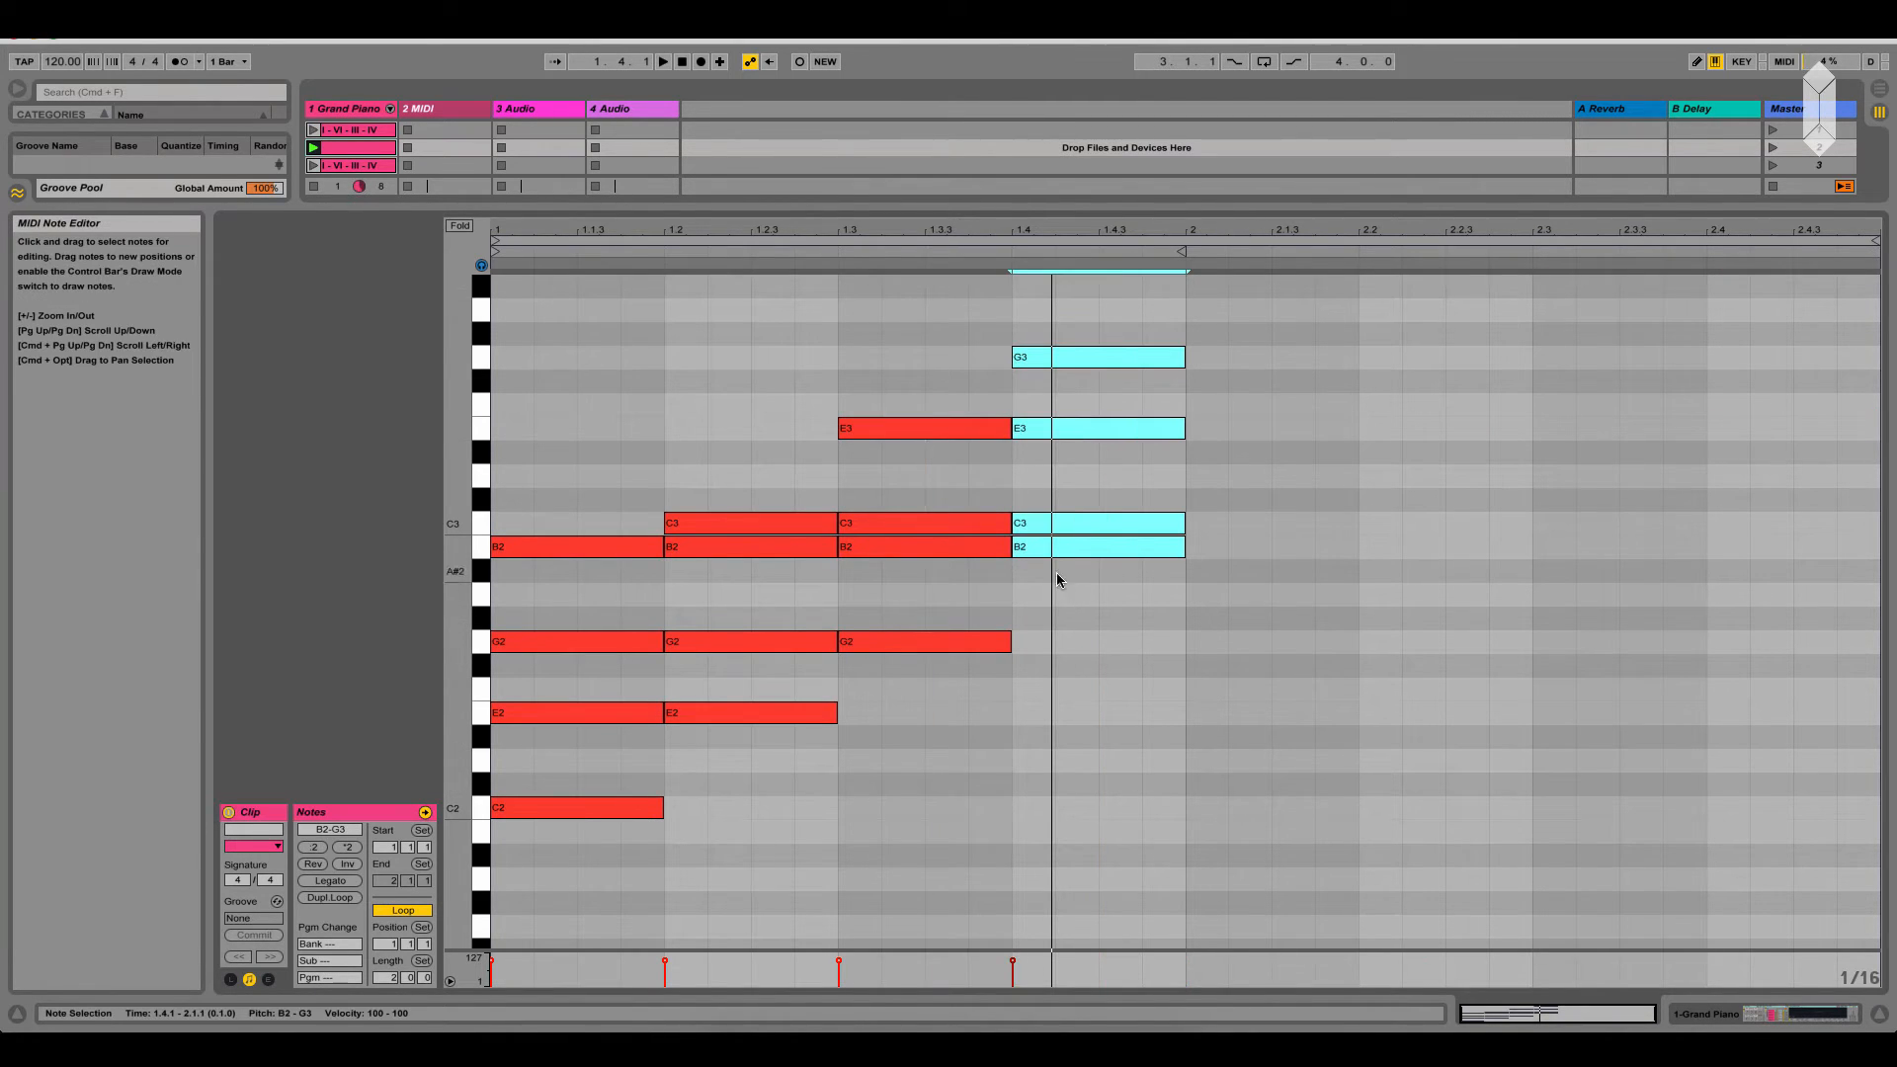
{"action": "left_click_drag", "start_coordinate": [1076, 548], "coordinate": [1225, 554]}
{"action": "left_click", "coordinate": [1223, 550]}
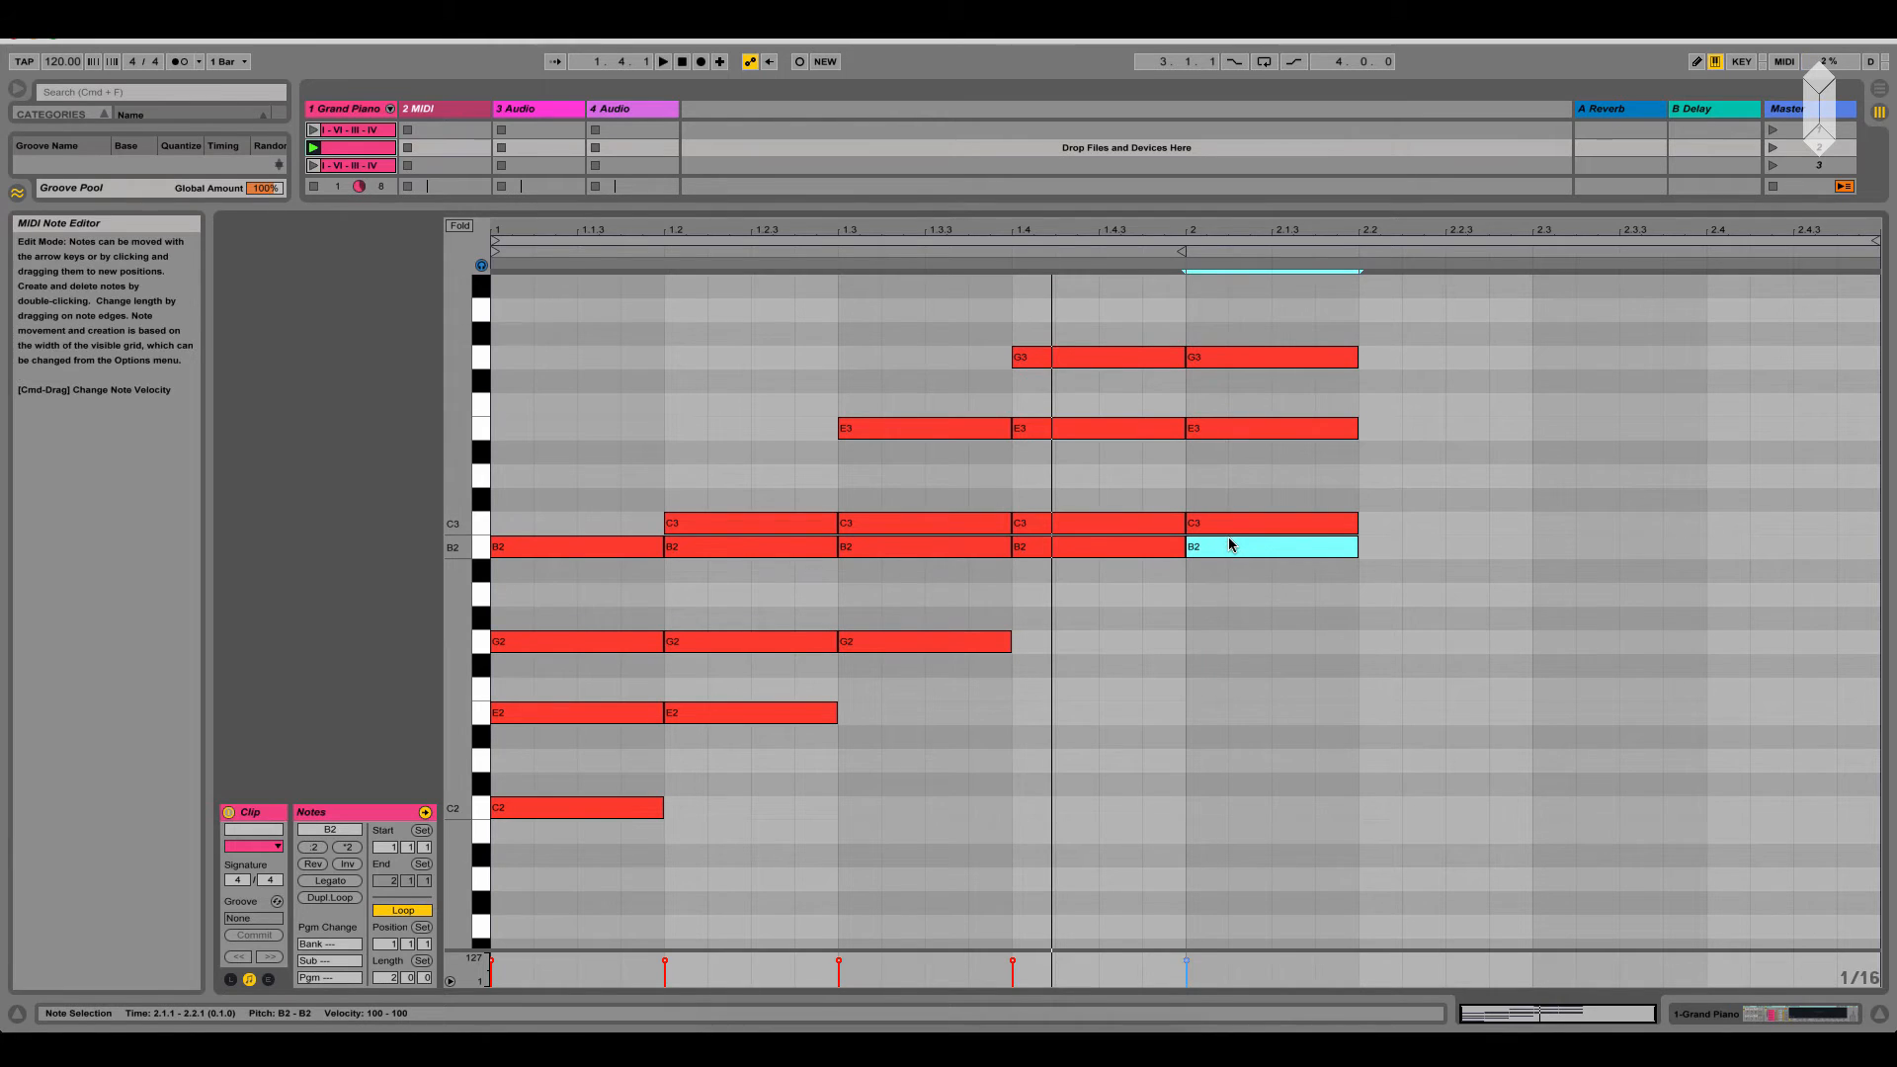
{"action": "key", "text": "shift+Up"}
{"action": "scroll", "coordinate": [1245, 642], "scroll_direction": "up", "scroll_amount": 3}
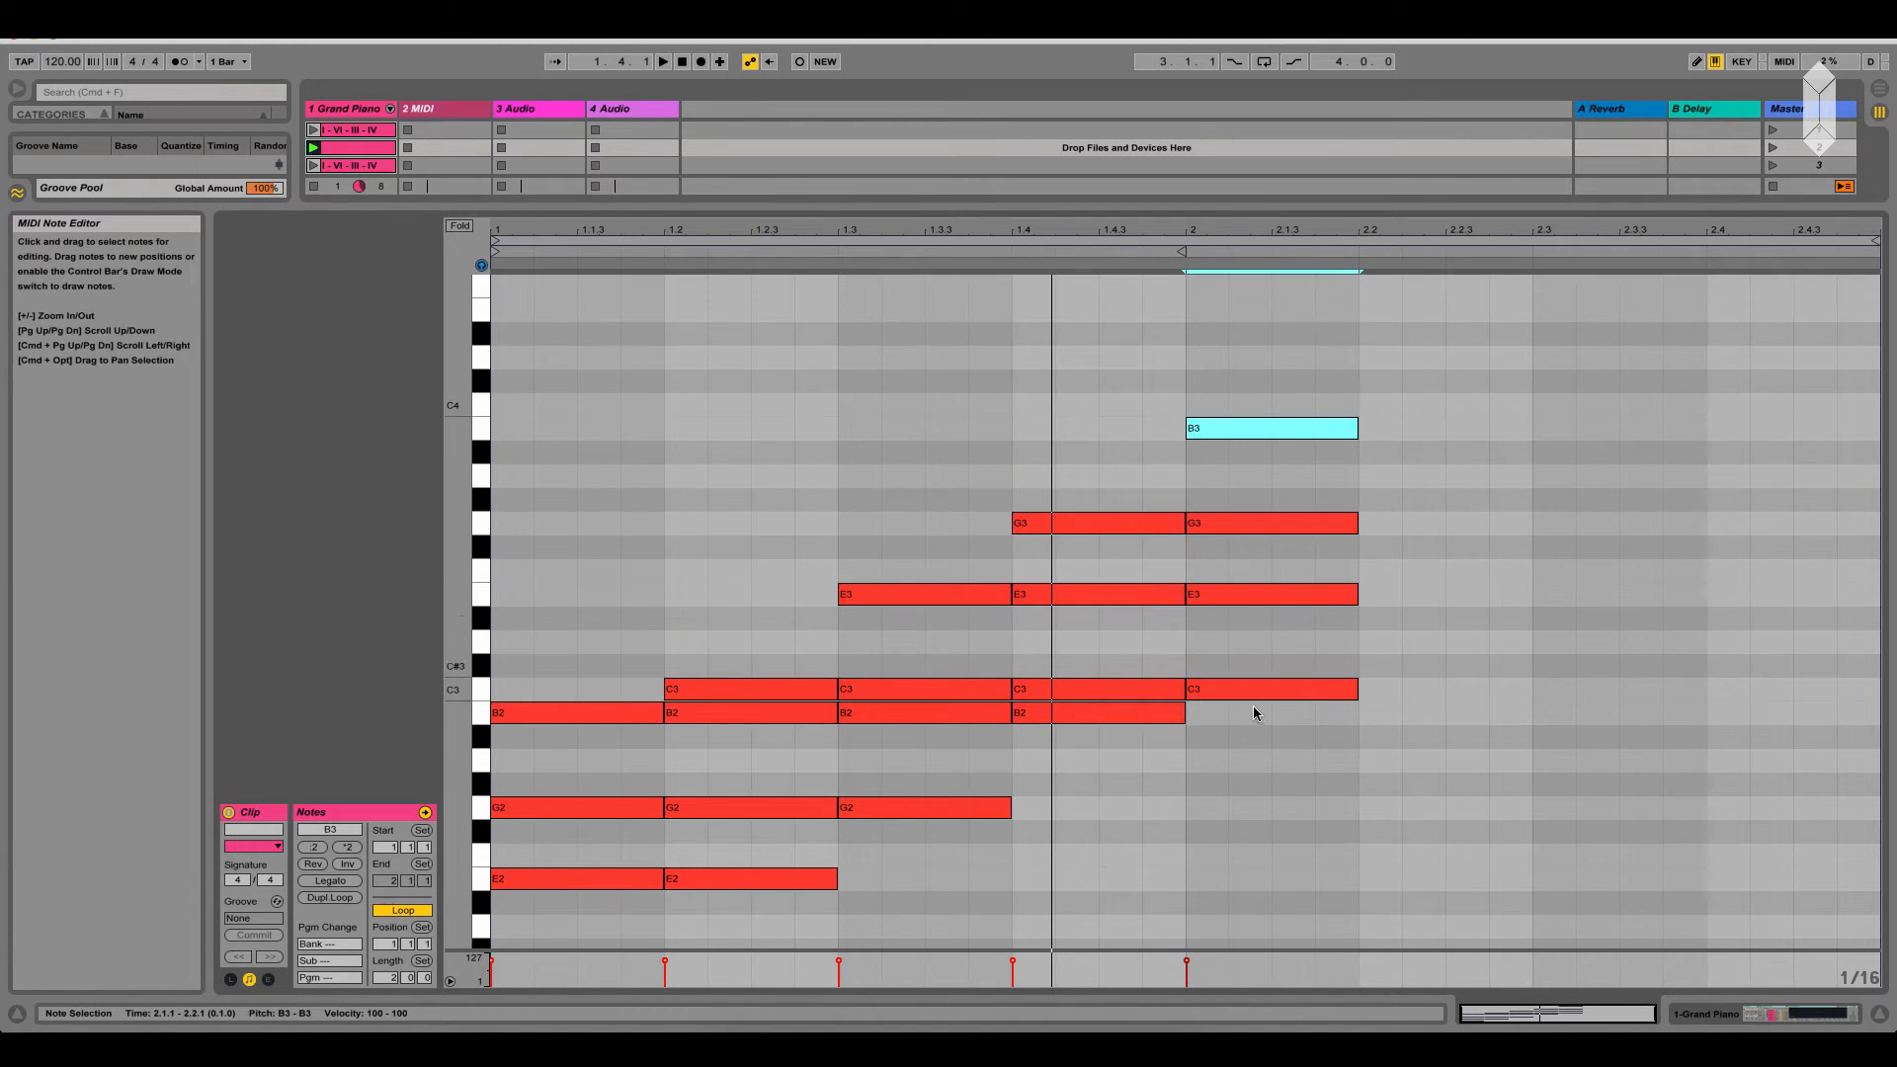
Look over the first-beat C major seventh chord and its inversions across the clip
{"action": "left_click_drag", "start_coordinate": [560, 664], "coordinate": [637, 815]}
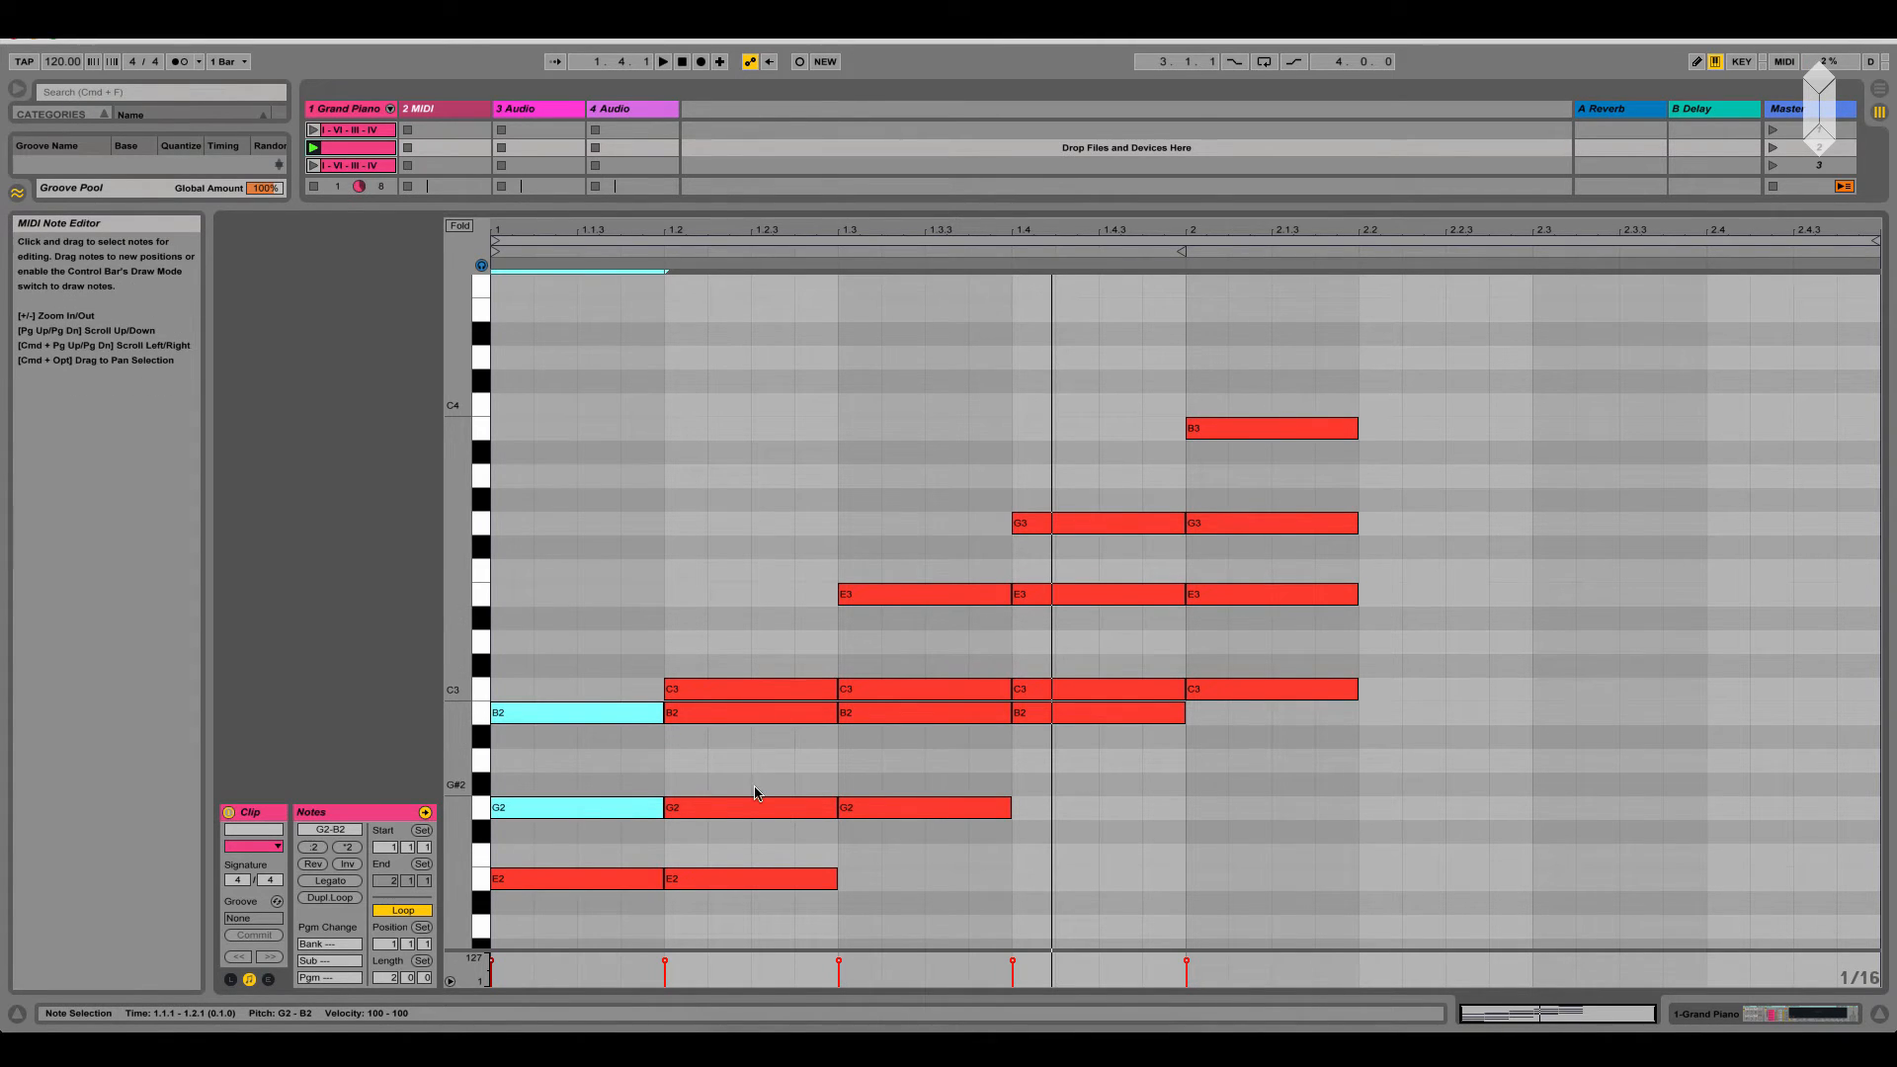
{"action": "scroll", "coordinate": [755, 791], "scroll_direction": "down", "scroll_amount": 5}
{"action": "scroll", "coordinate": [1115, 573], "scroll_direction": "up", "scroll_amount": 5}
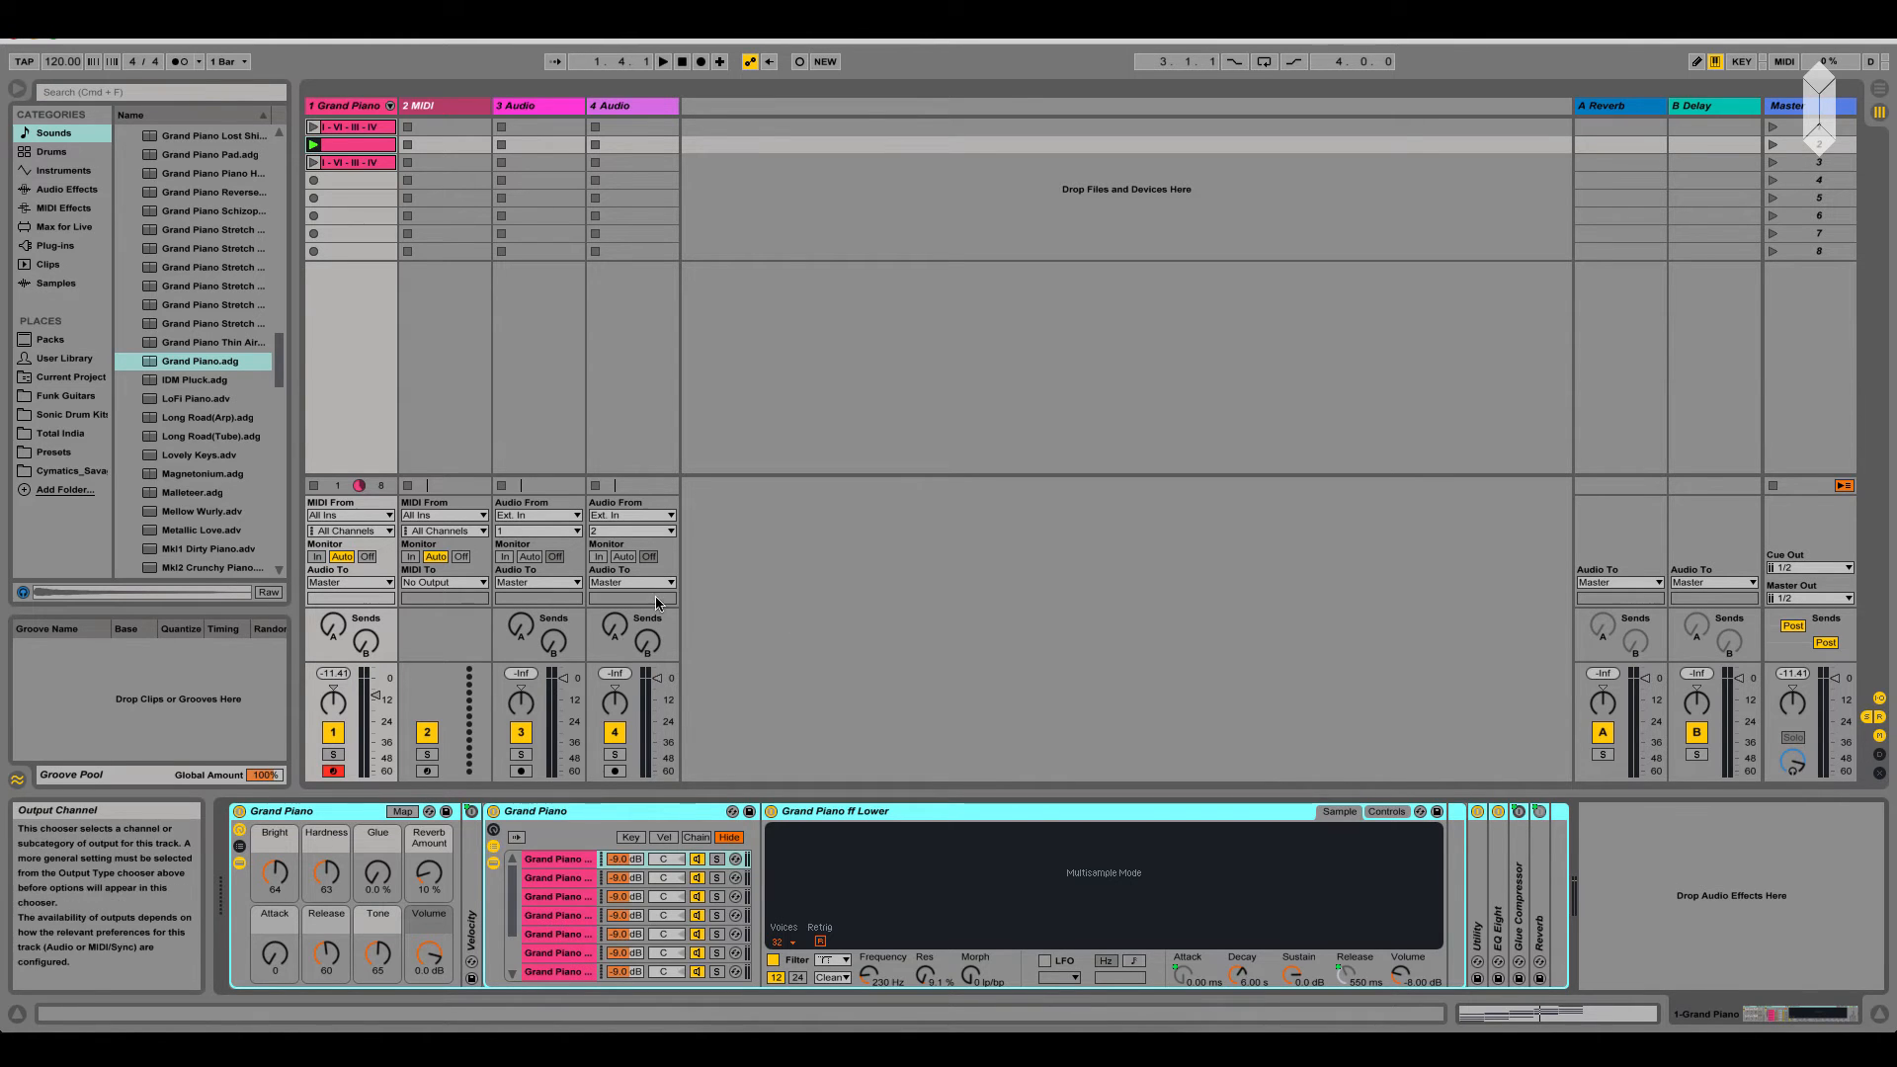
Open the third Grand Piano clip, I - VI - III - IV, and audition the C2, E2 and G2 notes of its bar-1 chord
{"action": "double_click", "coordinate": [346, 168]}
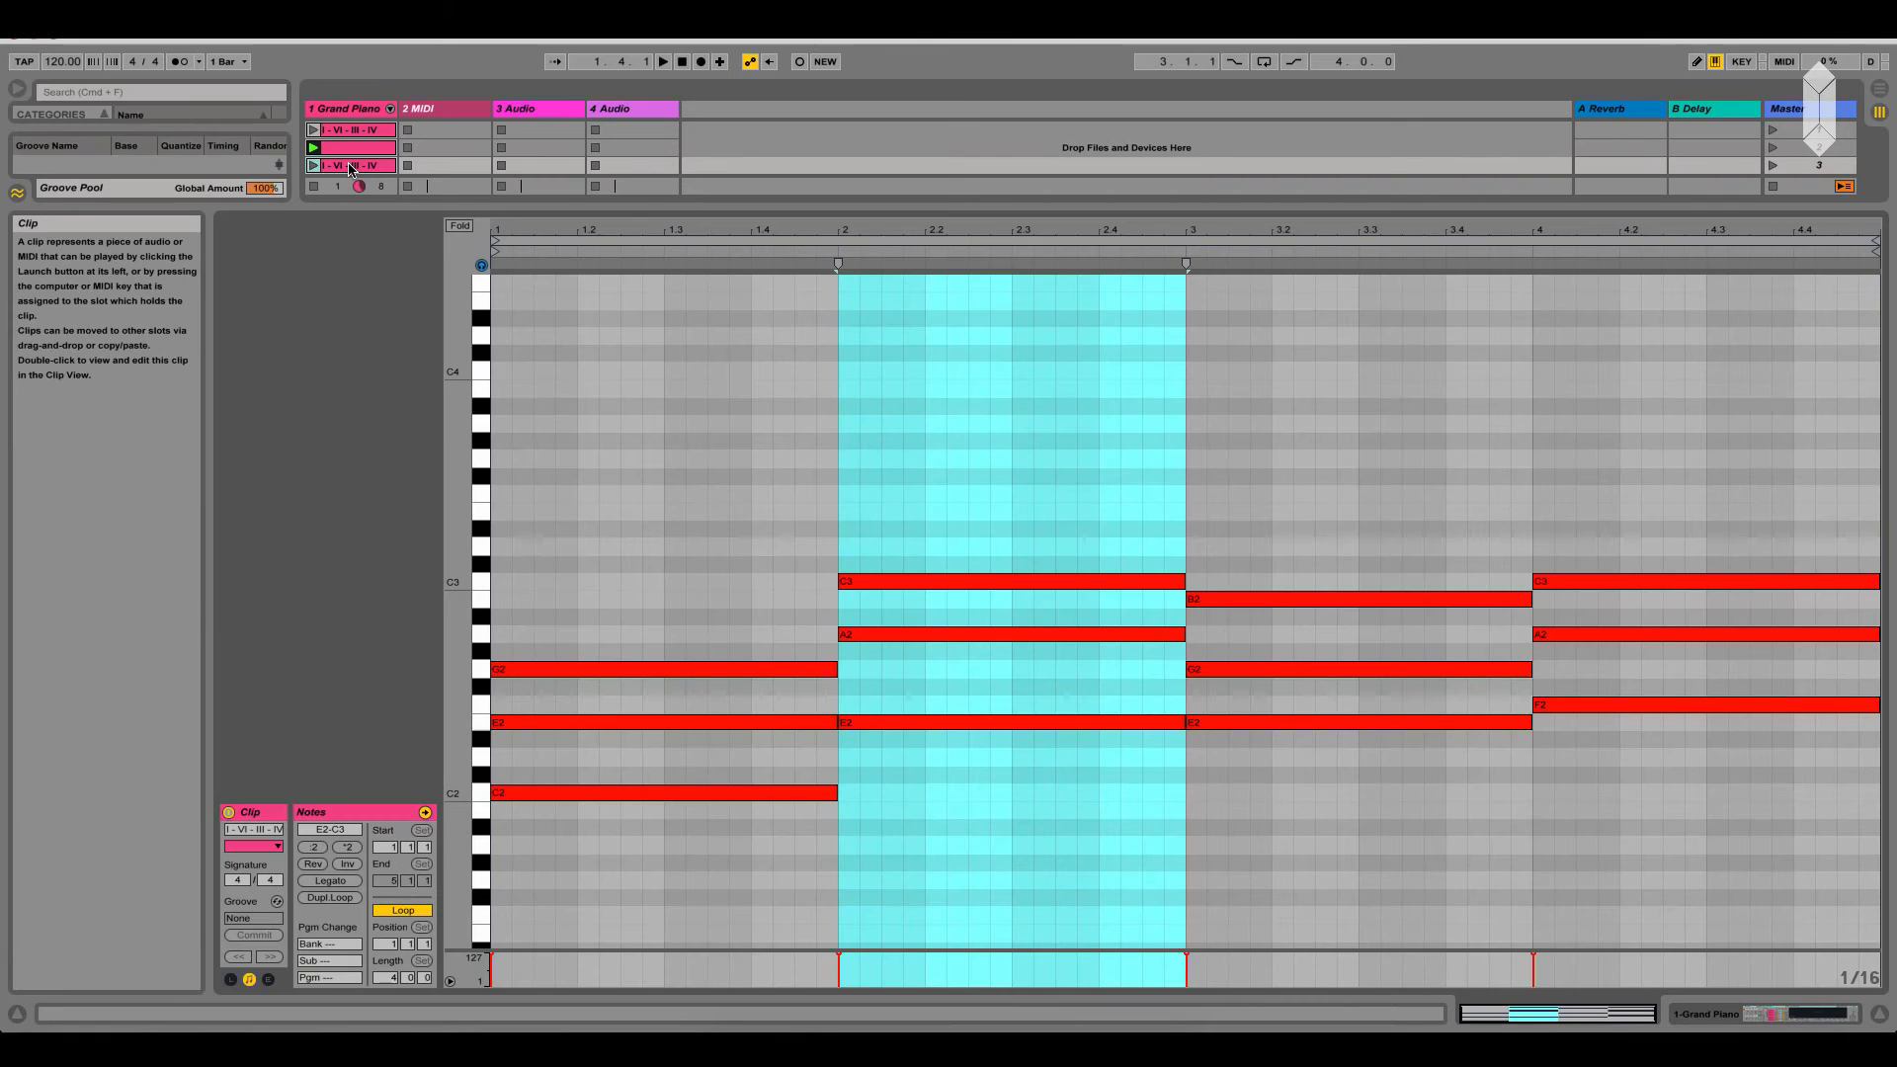
{"action": "left_click", "coordinate": [680, 531]}
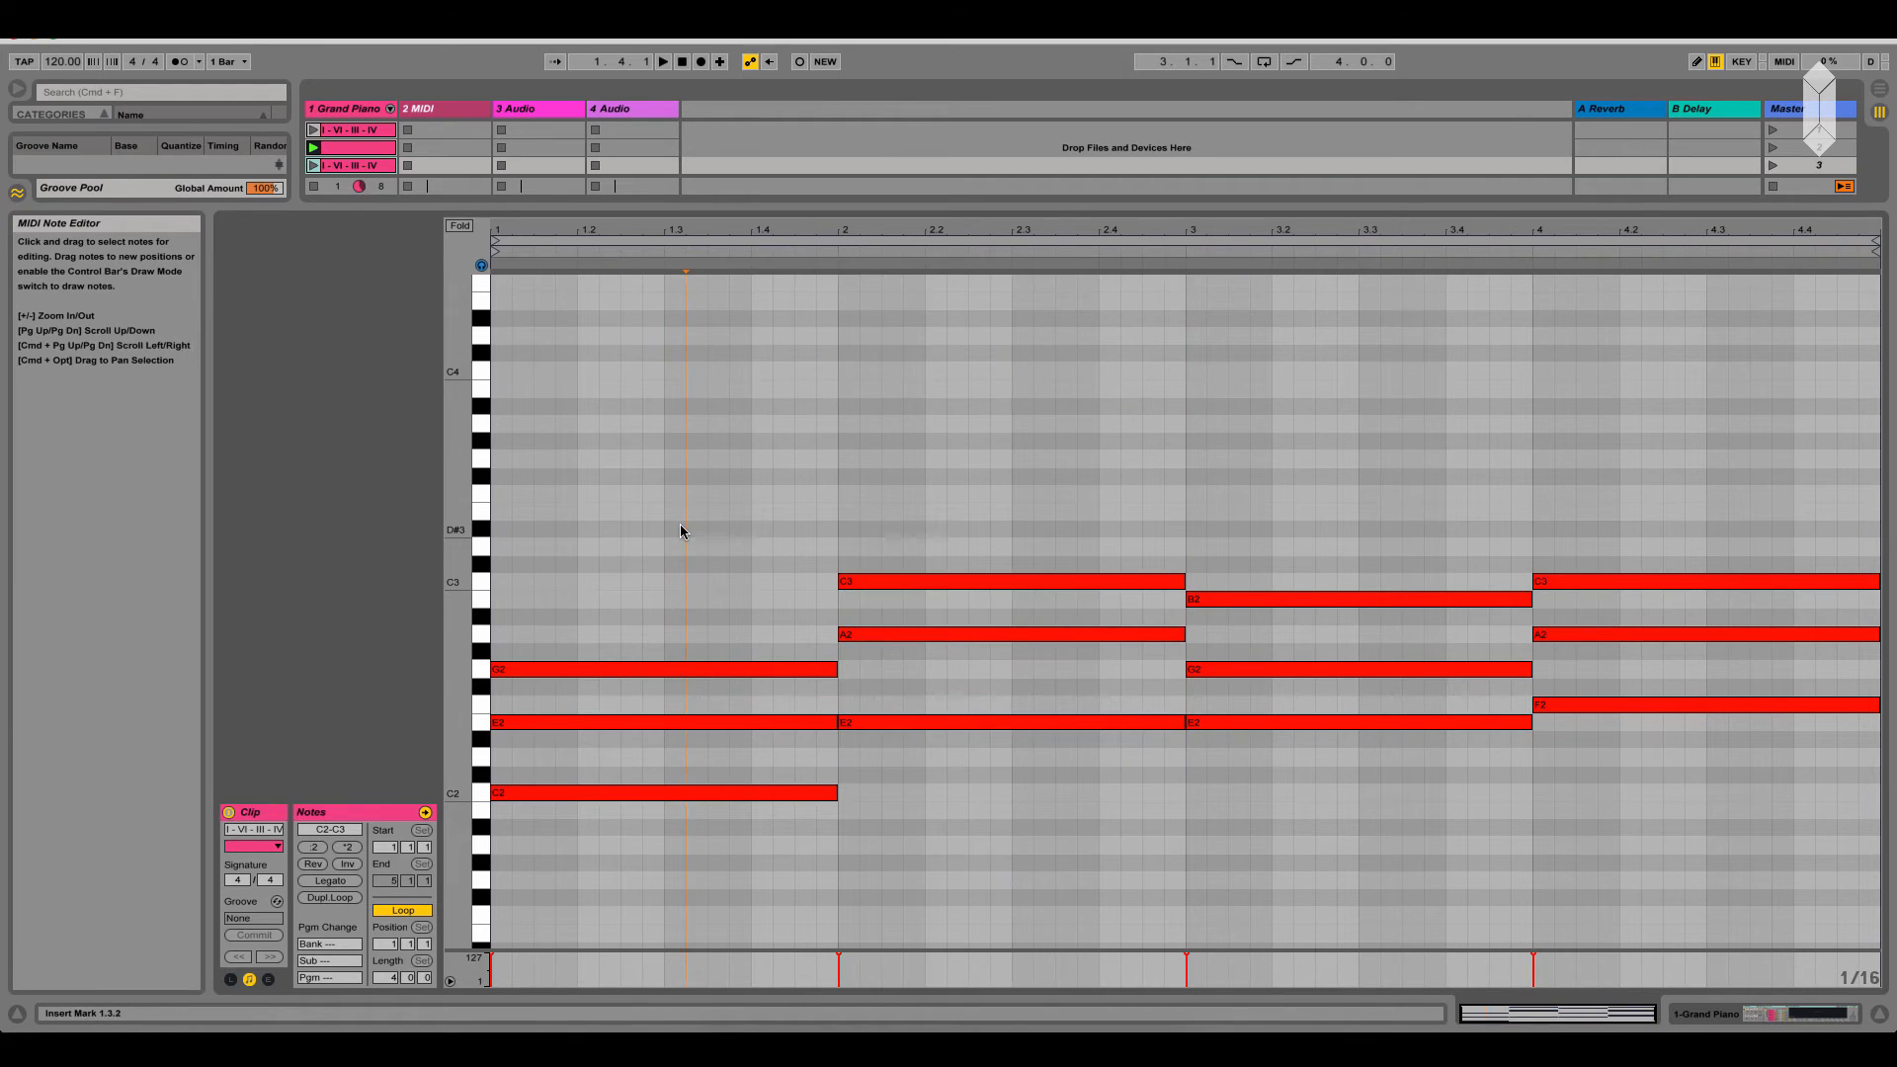
{"action": "left_click", "coordinate": [666, 793]}
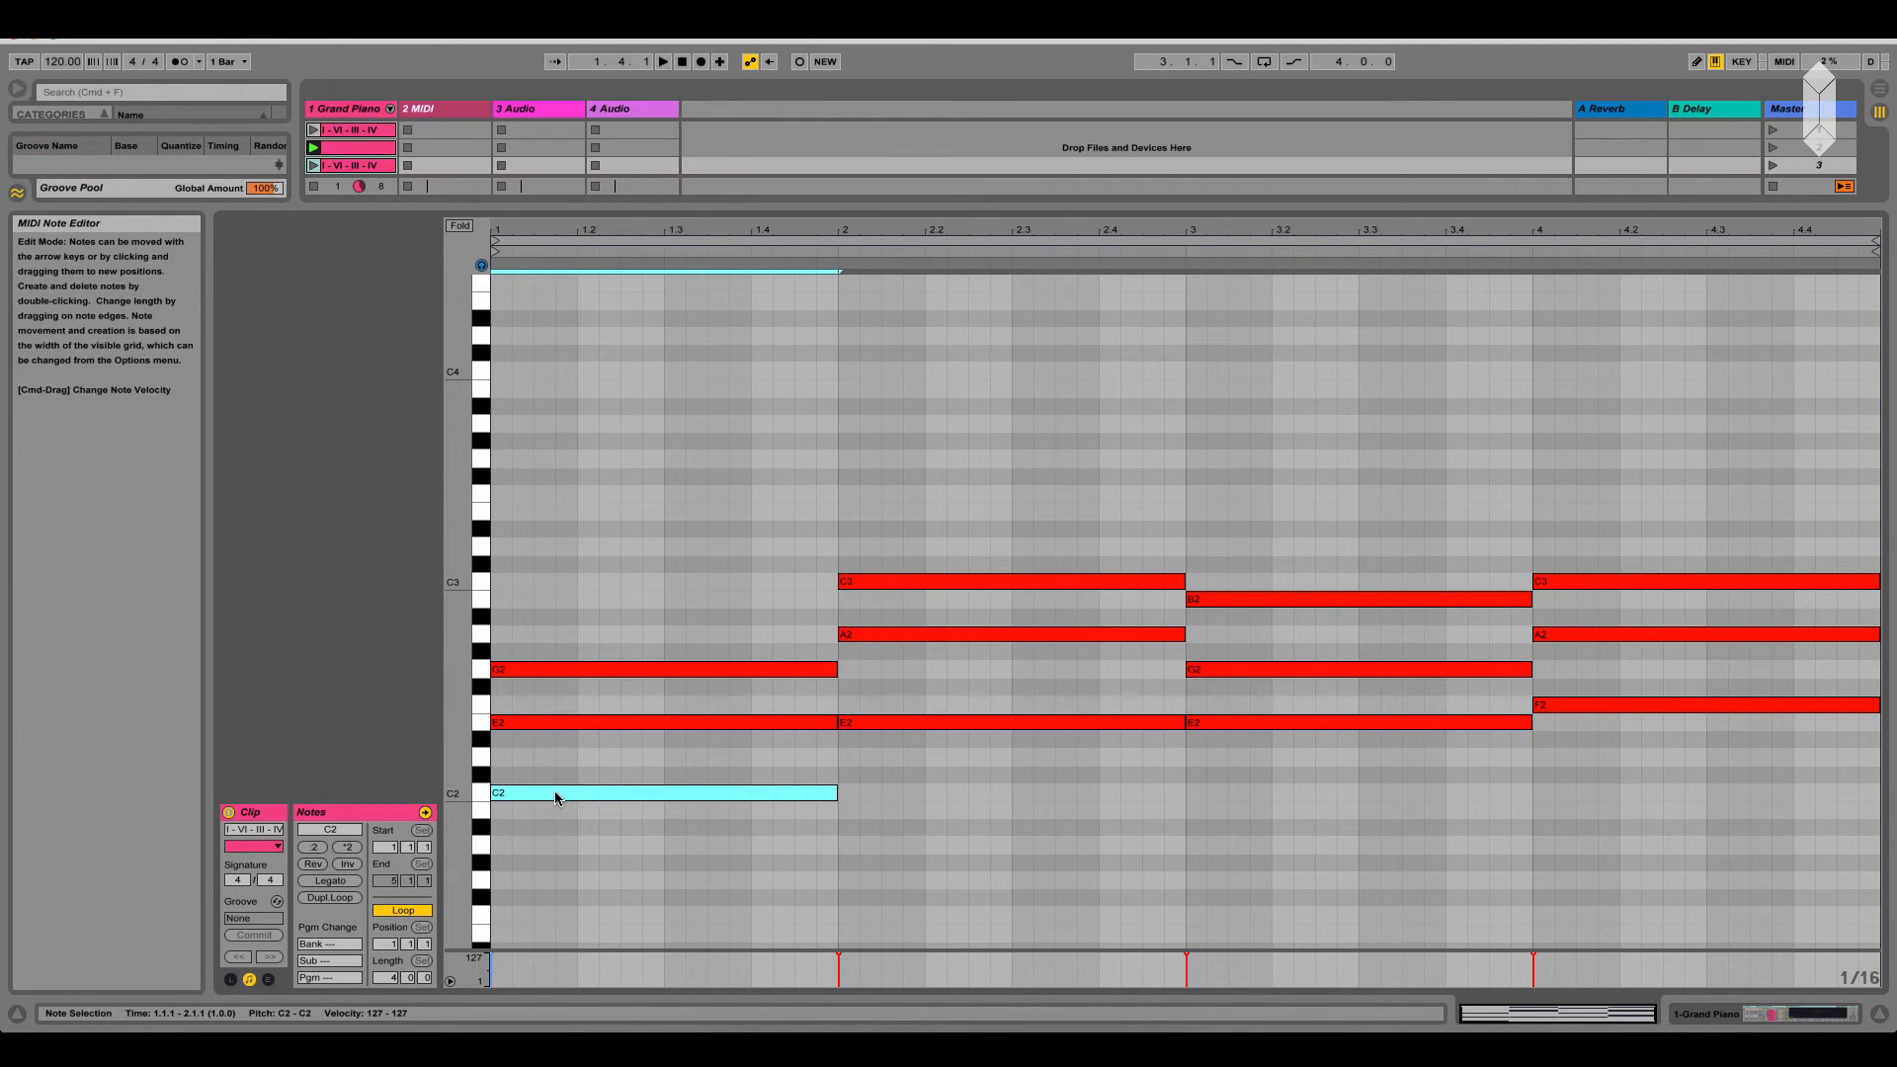
{"action": "left_click", "coordinate": [585, 722]}
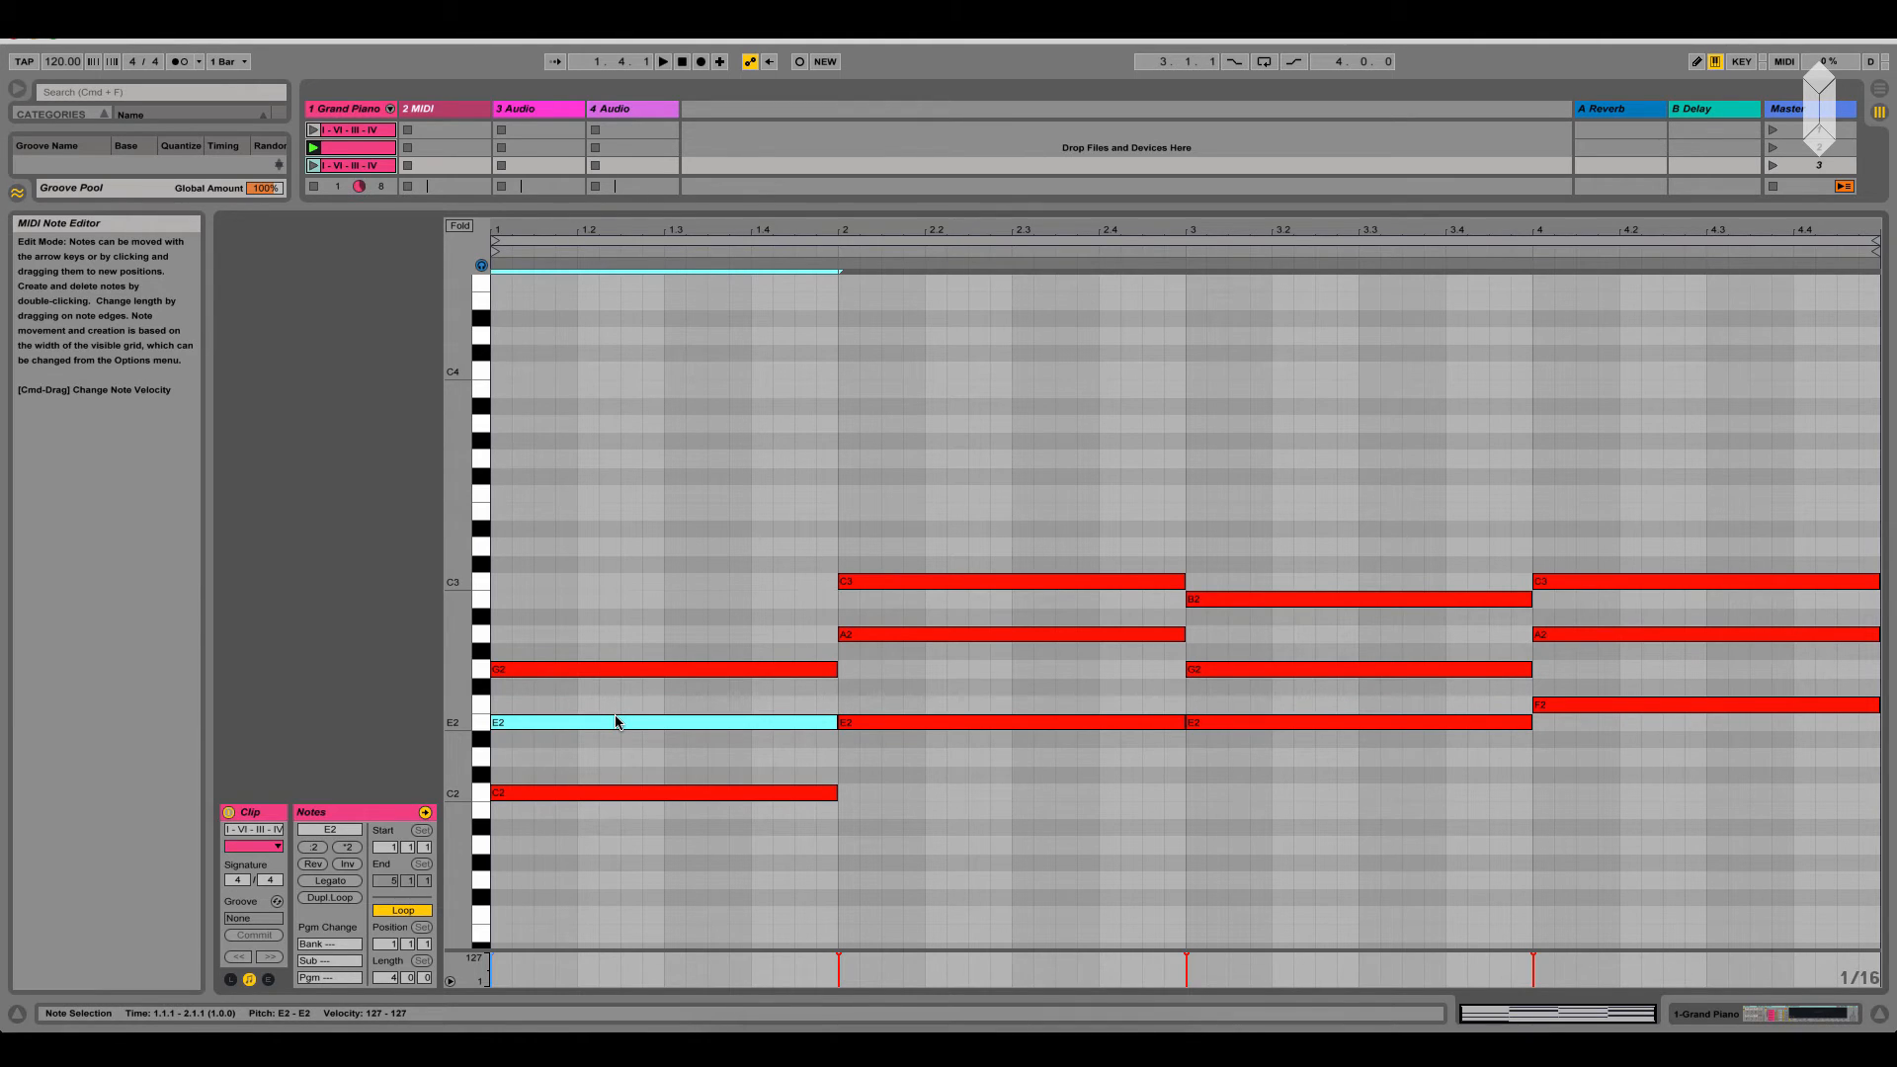
{"action": "left_click", "coordinate": [596, 670]}
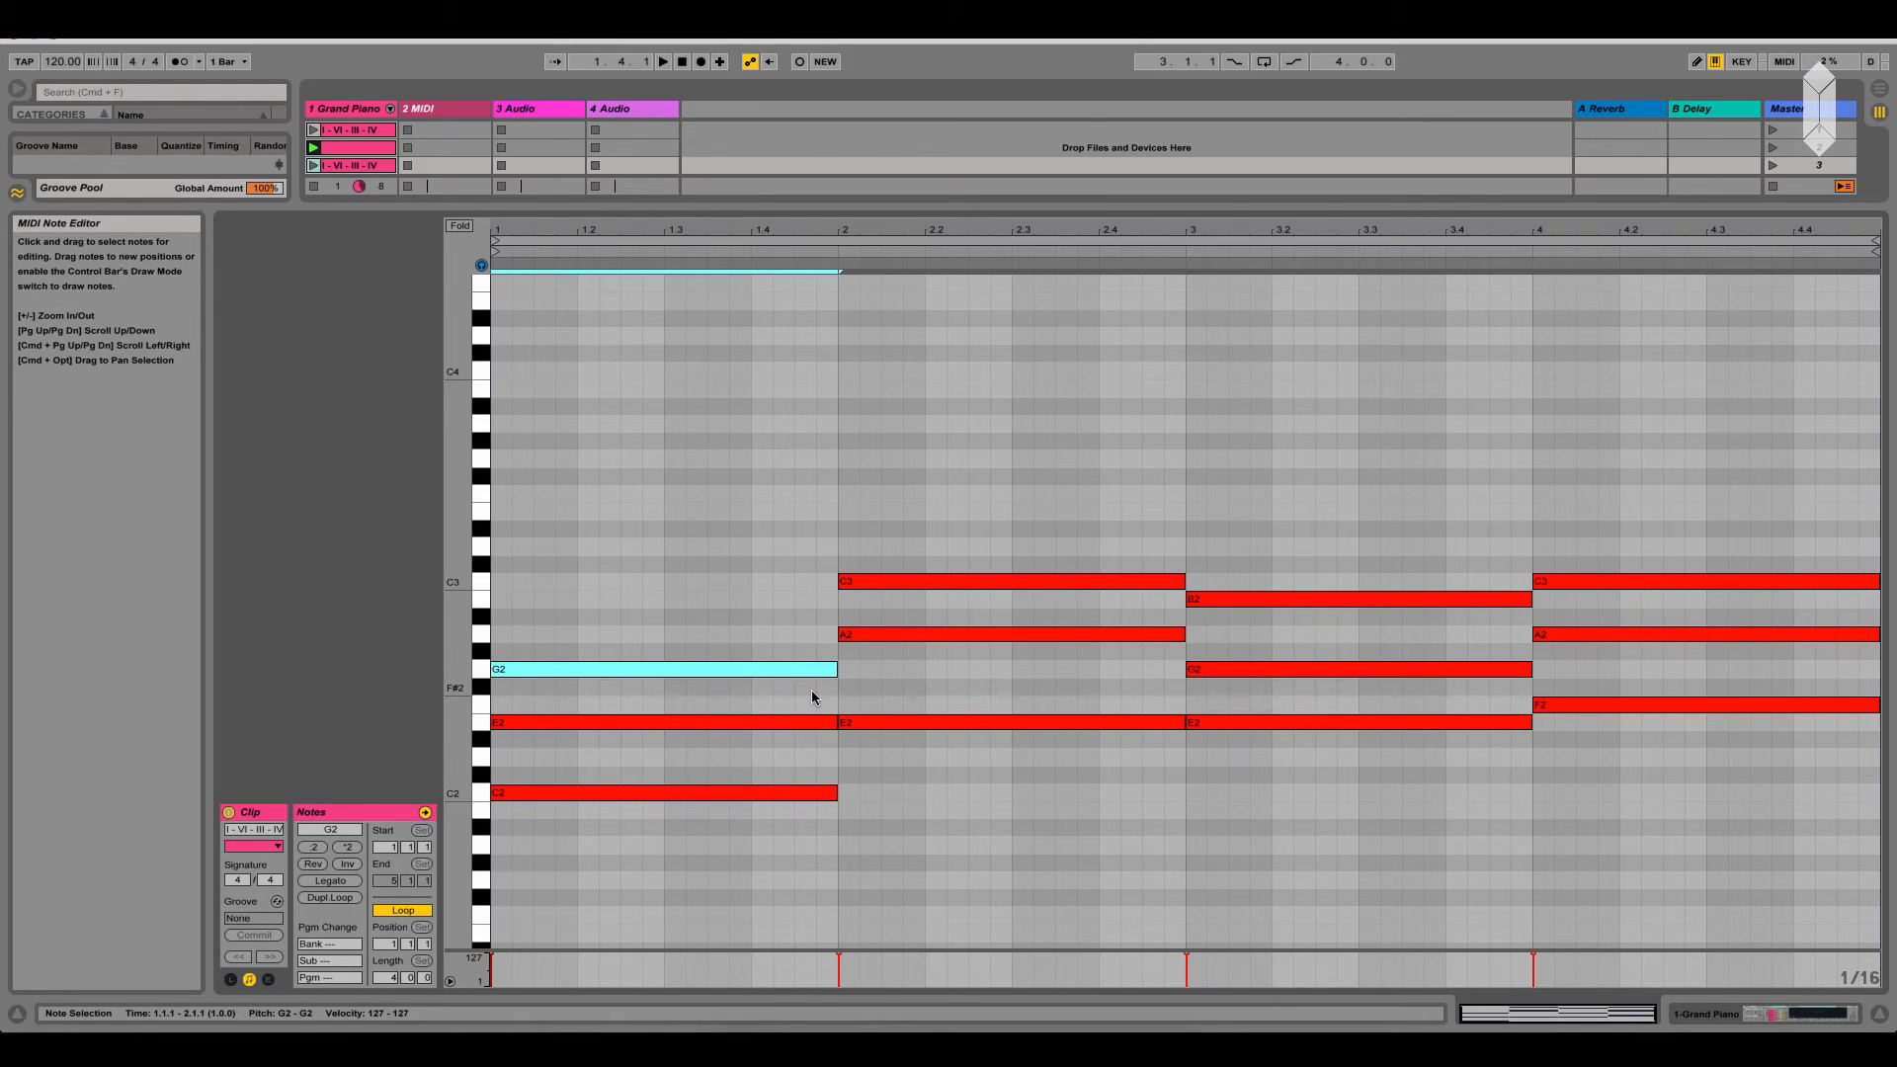
Try the bar-2 chord's C3 an octave lower at C2, and return it to C3
{"action": "left_click", "coordinate": [899, 585]}
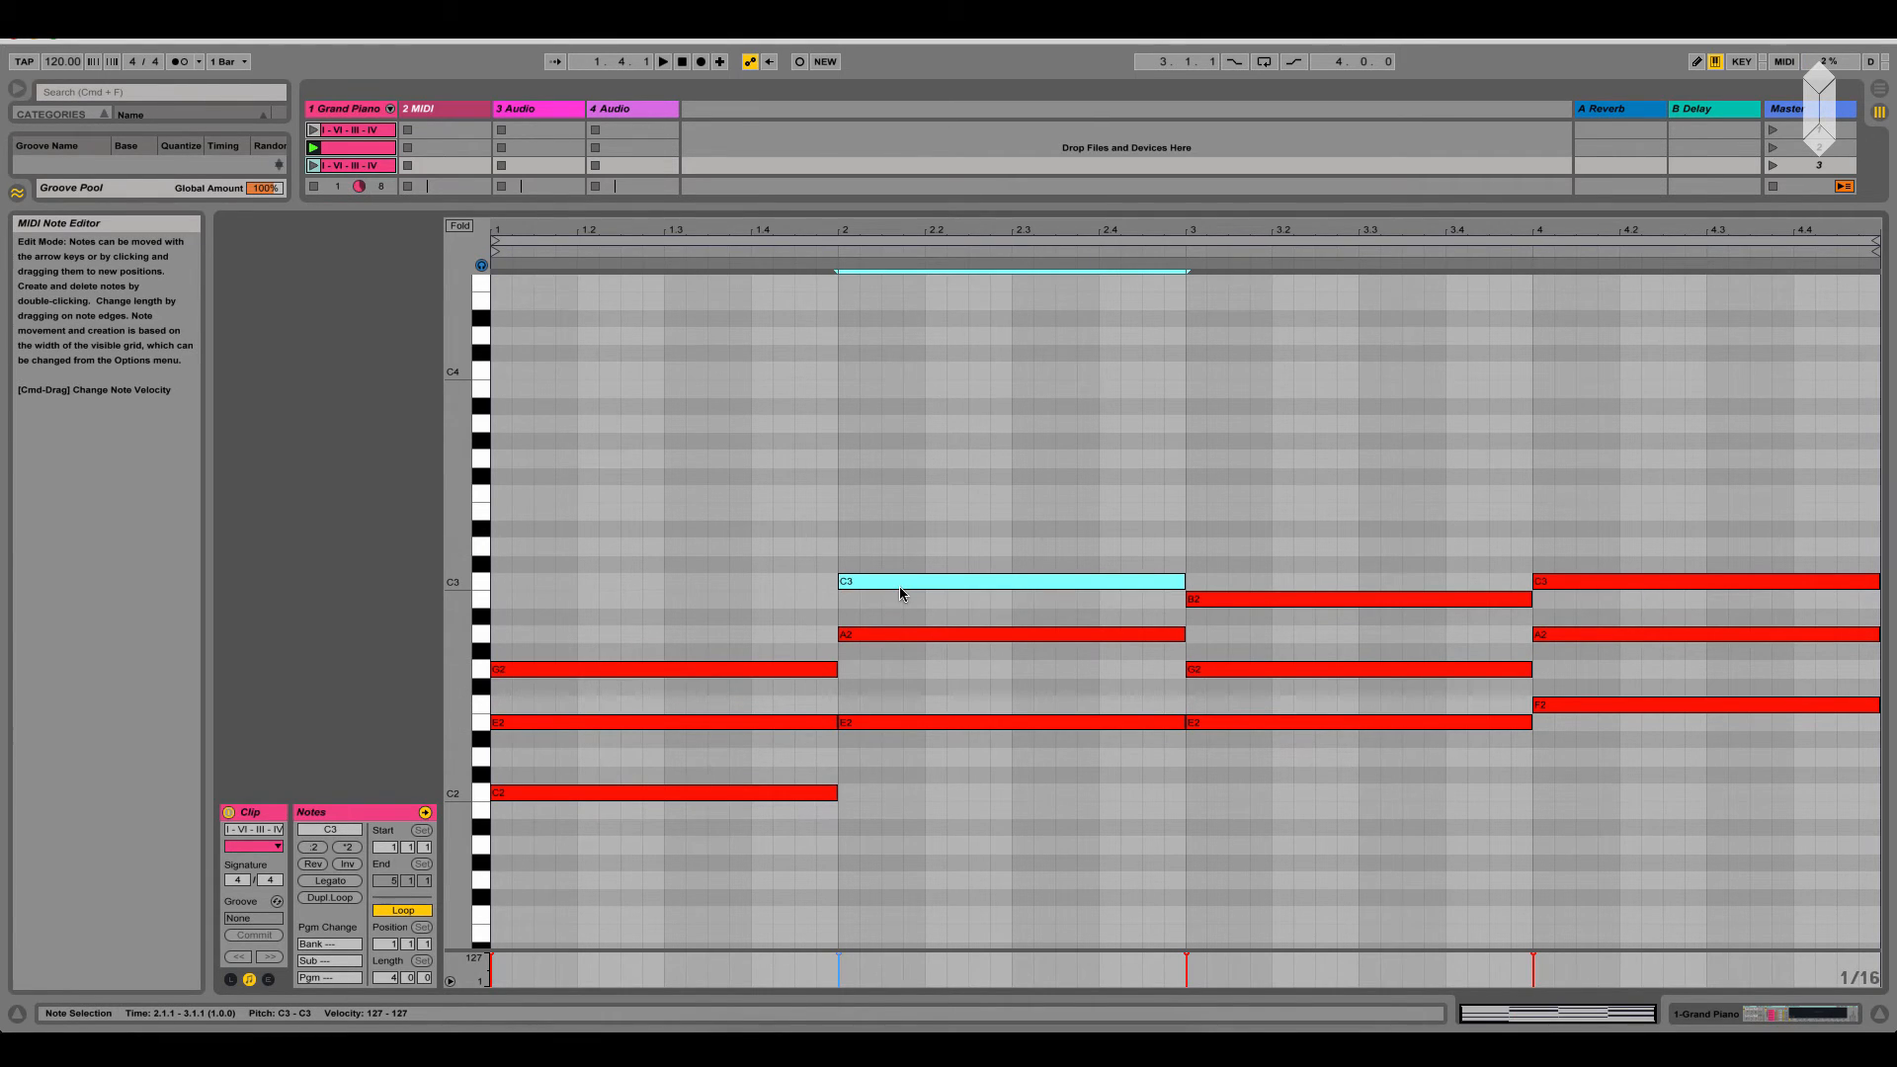
{"action": "key", "text": "shift+Down"}
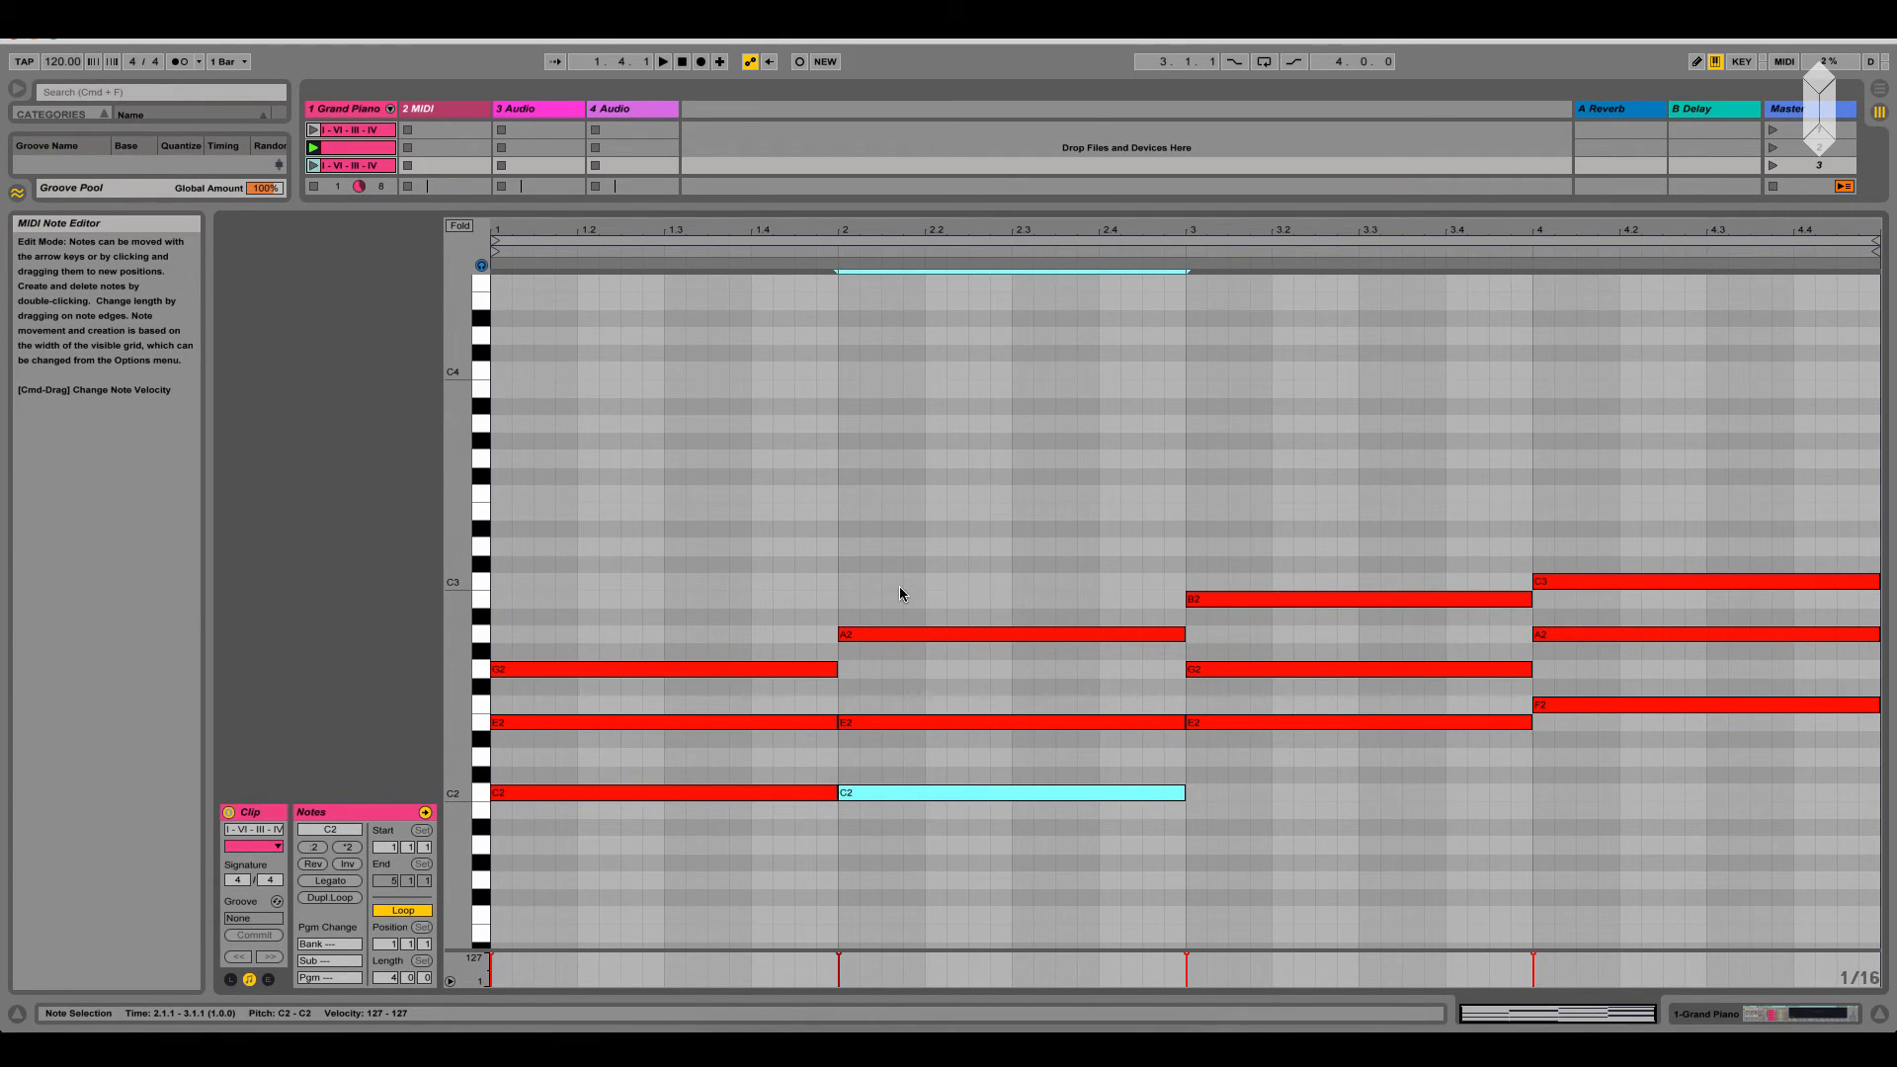
{"action": "key", "text": "shift+Up"}
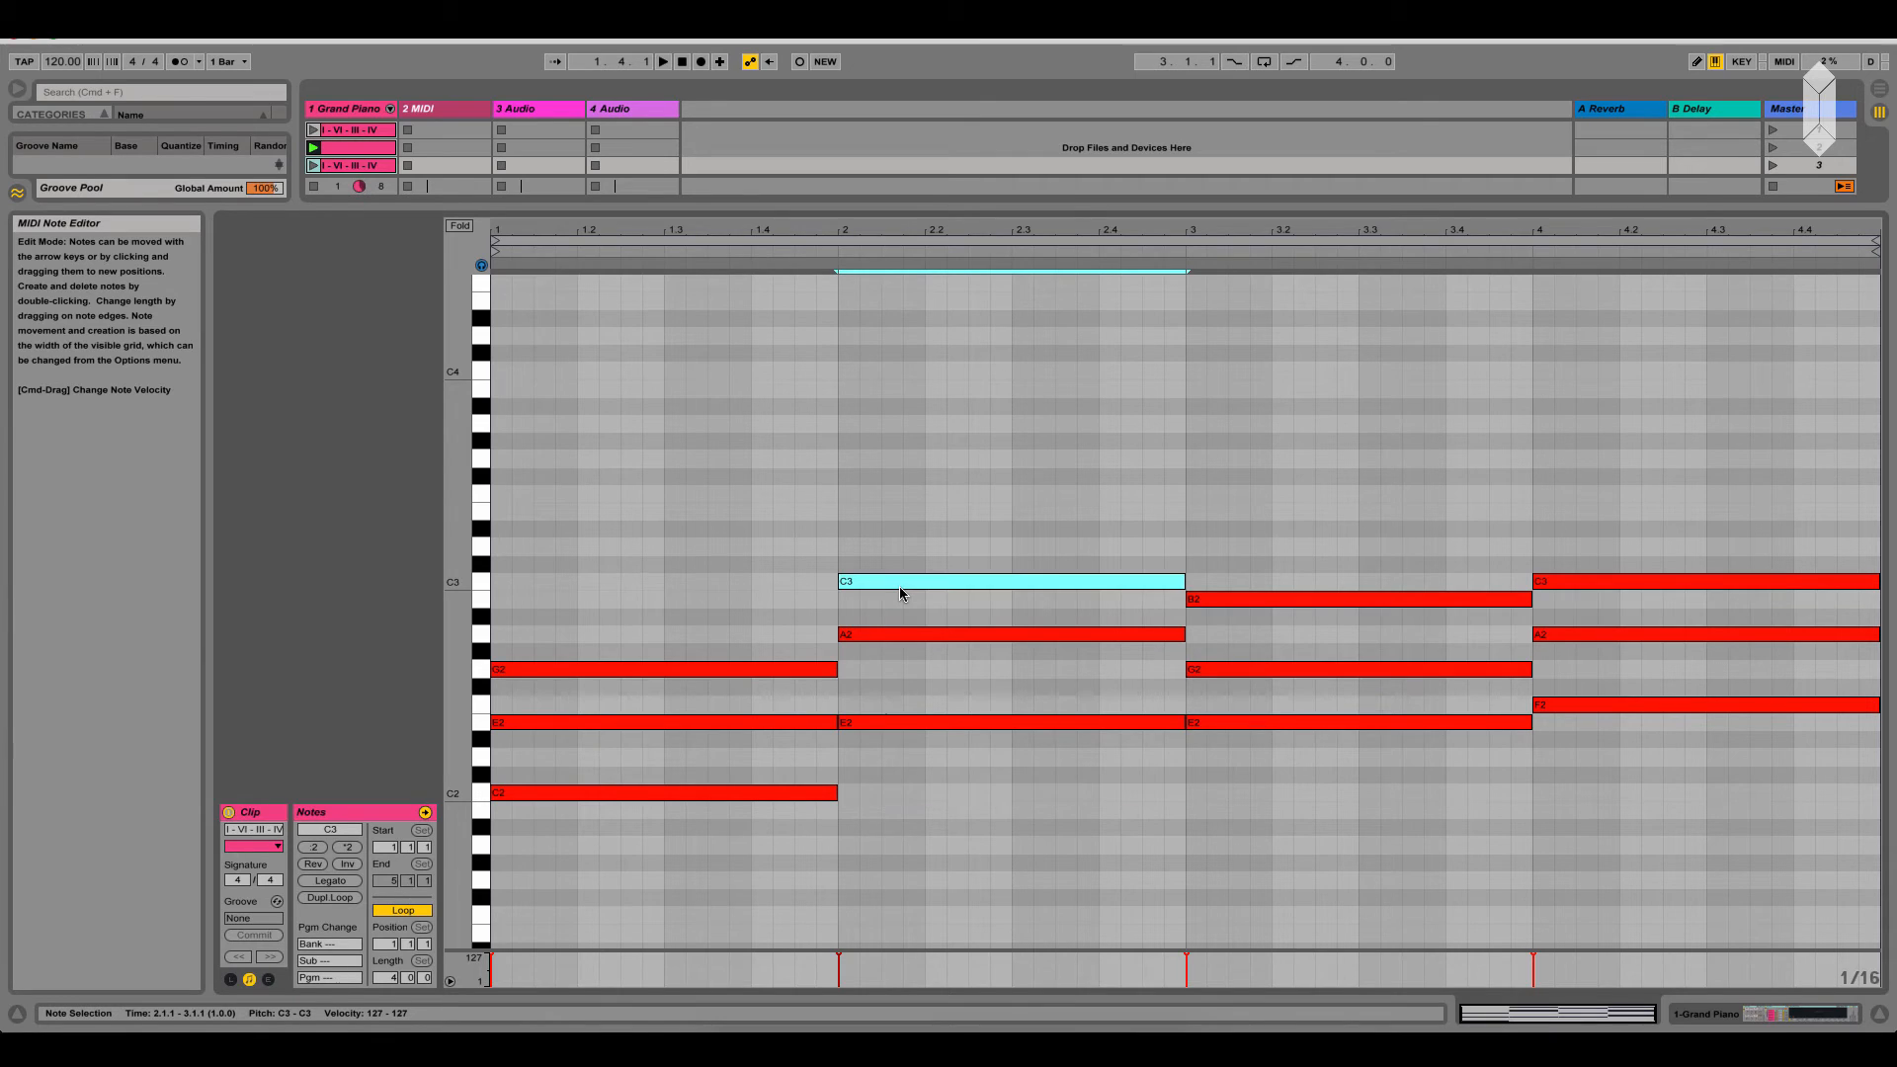
Try the bar-2 chord's E2 an octave higher at E3, and return it to E2
{"action": "left_click", "coordinate": [923, 722]}
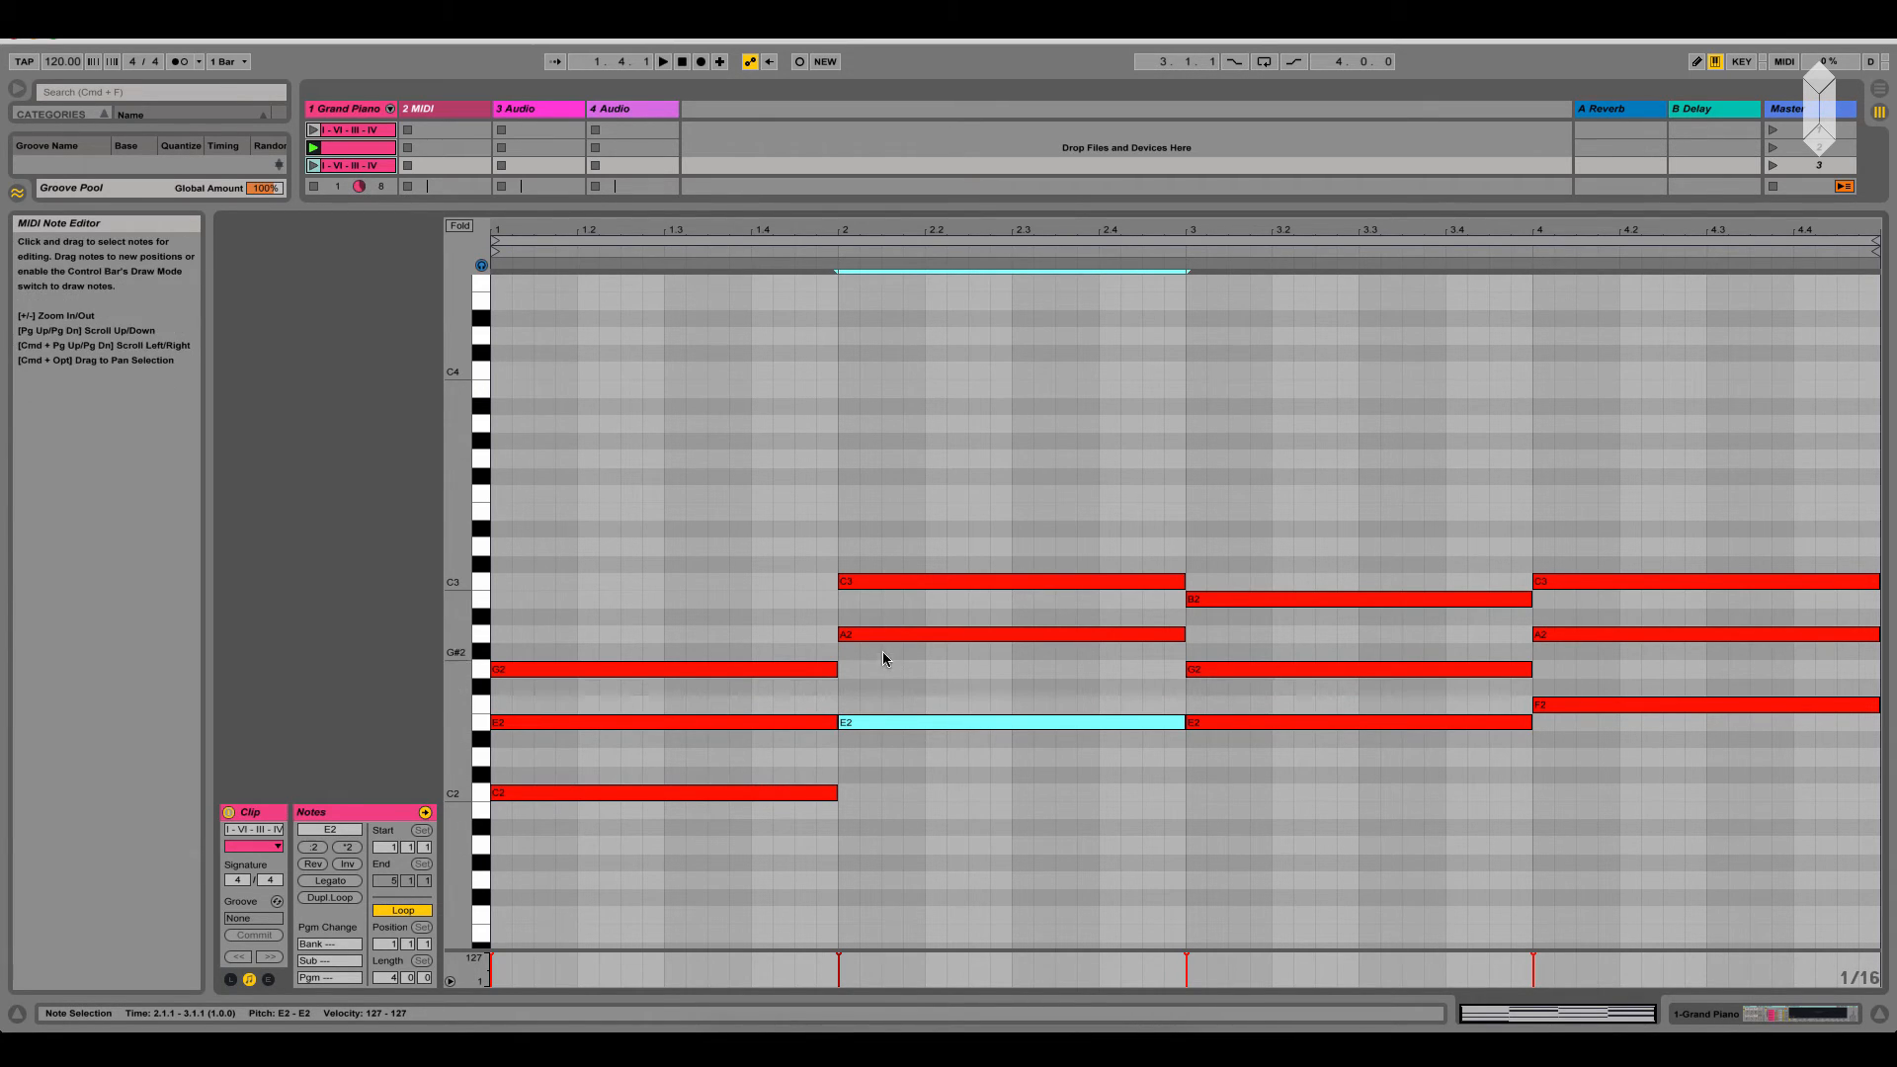
{"action": "key", "text": "shift+Up"}
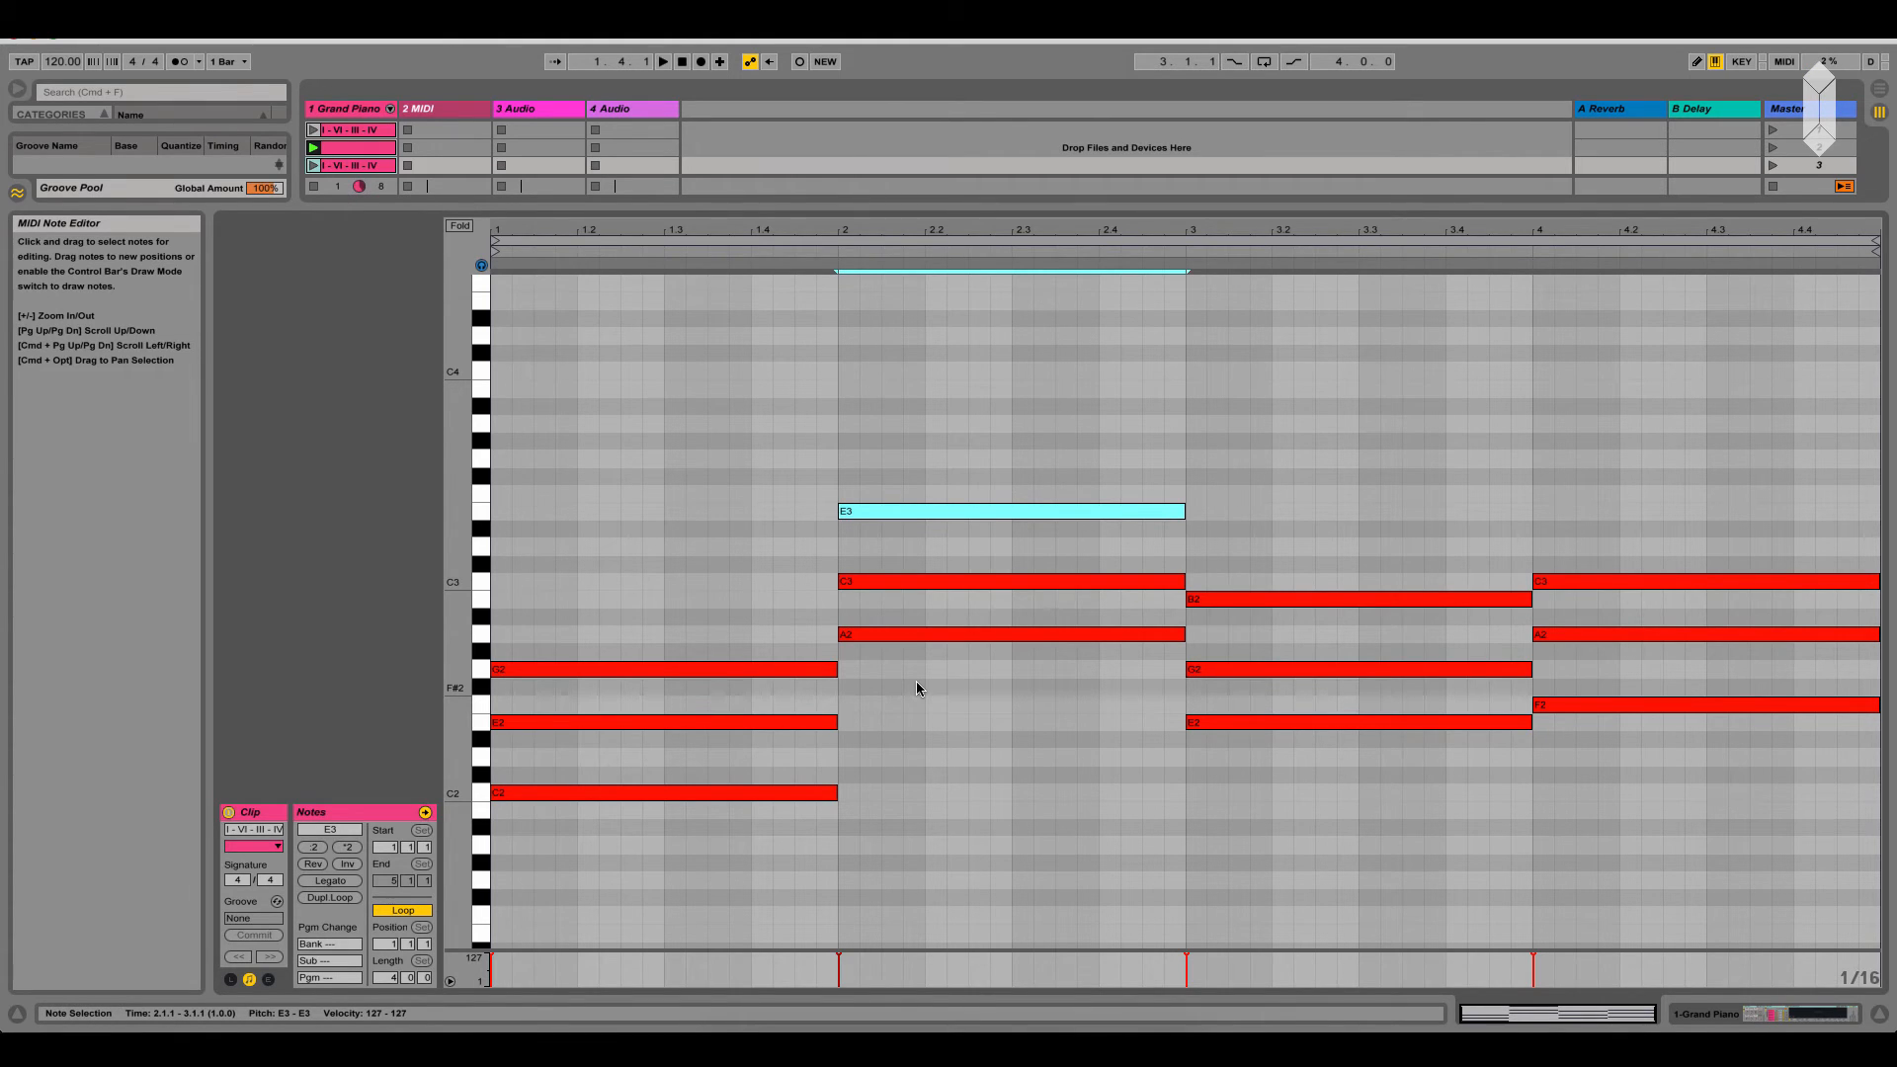
{"action": "left_click", "coordinate": [876, 440]}
{"action": "left_click", "coordinate": [880, 514]}
{"action": "key", "text": "shift+Down"}
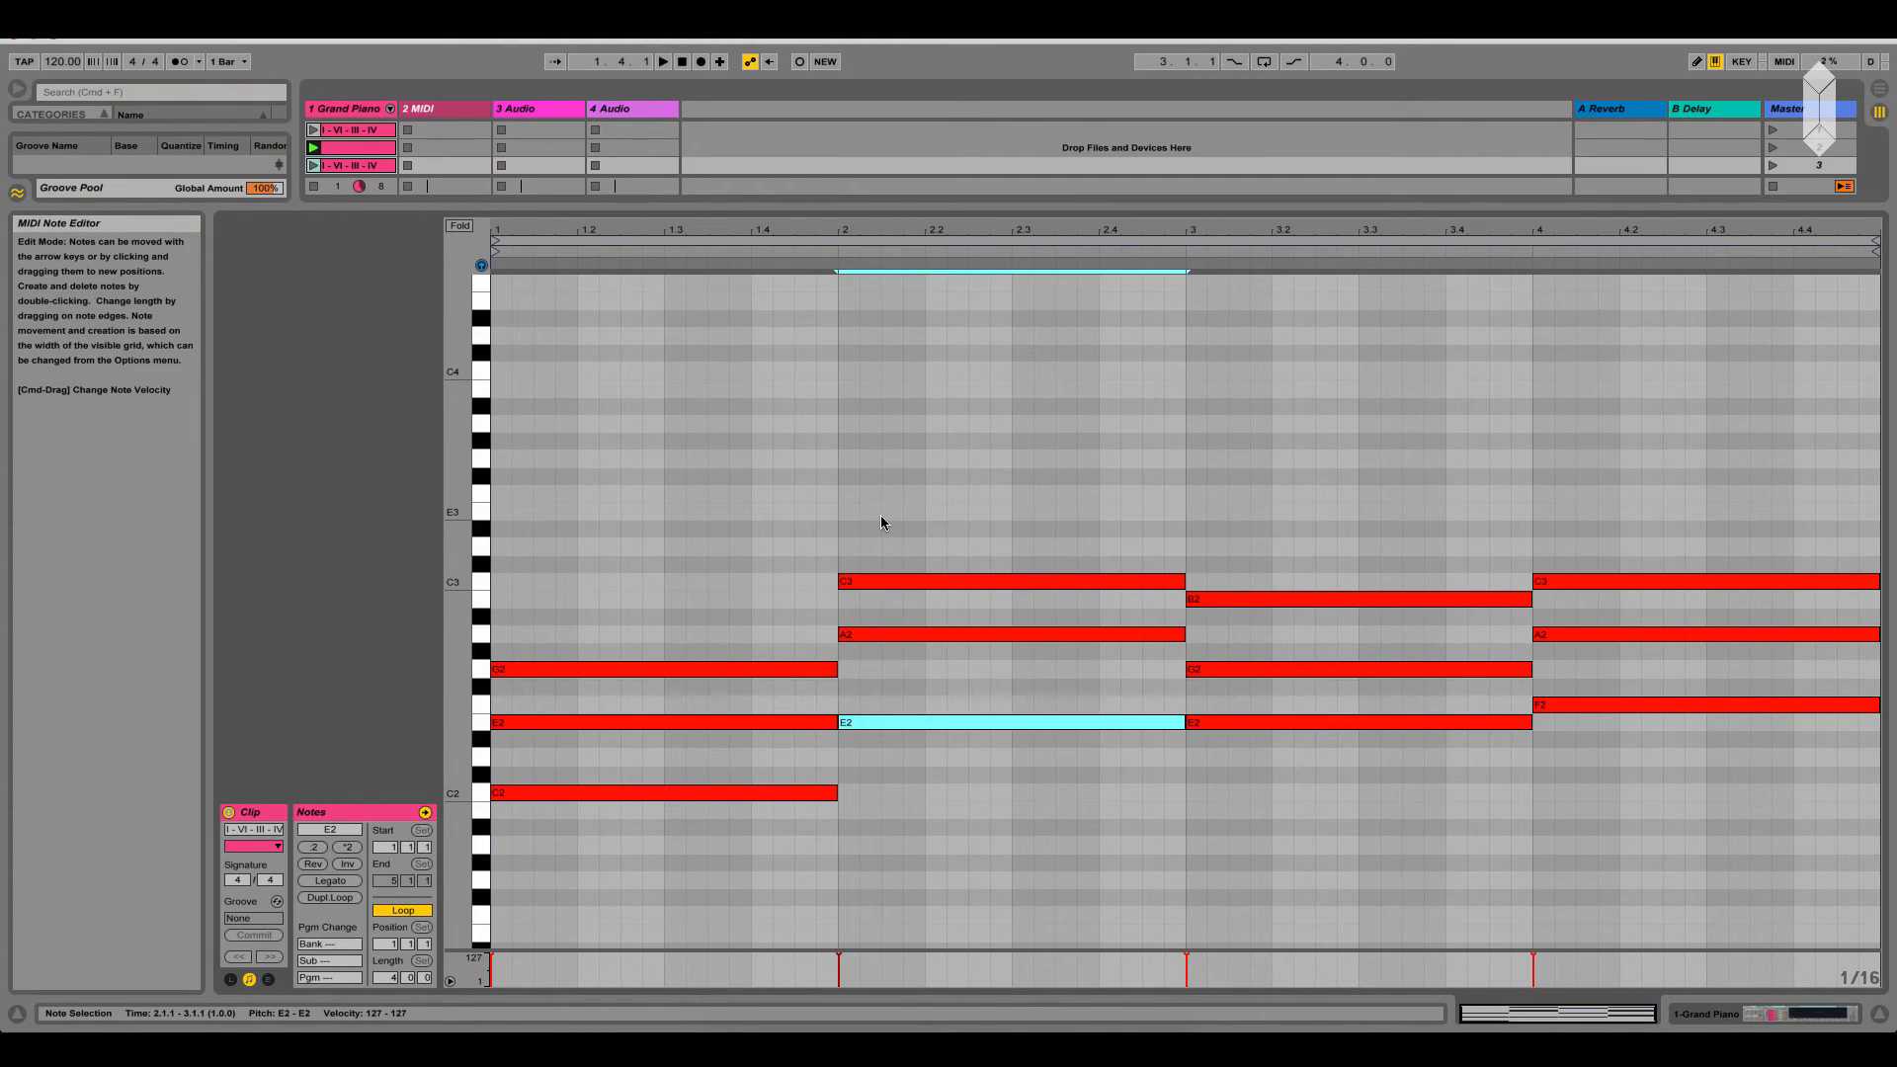
Lower the bar-2 chord's C3 by an octave to C2, and play the third clip before stopping playback
{"action": "left_click", "coordinate": [889, 581]}
{"action": "key", "text": "shift+Down"}
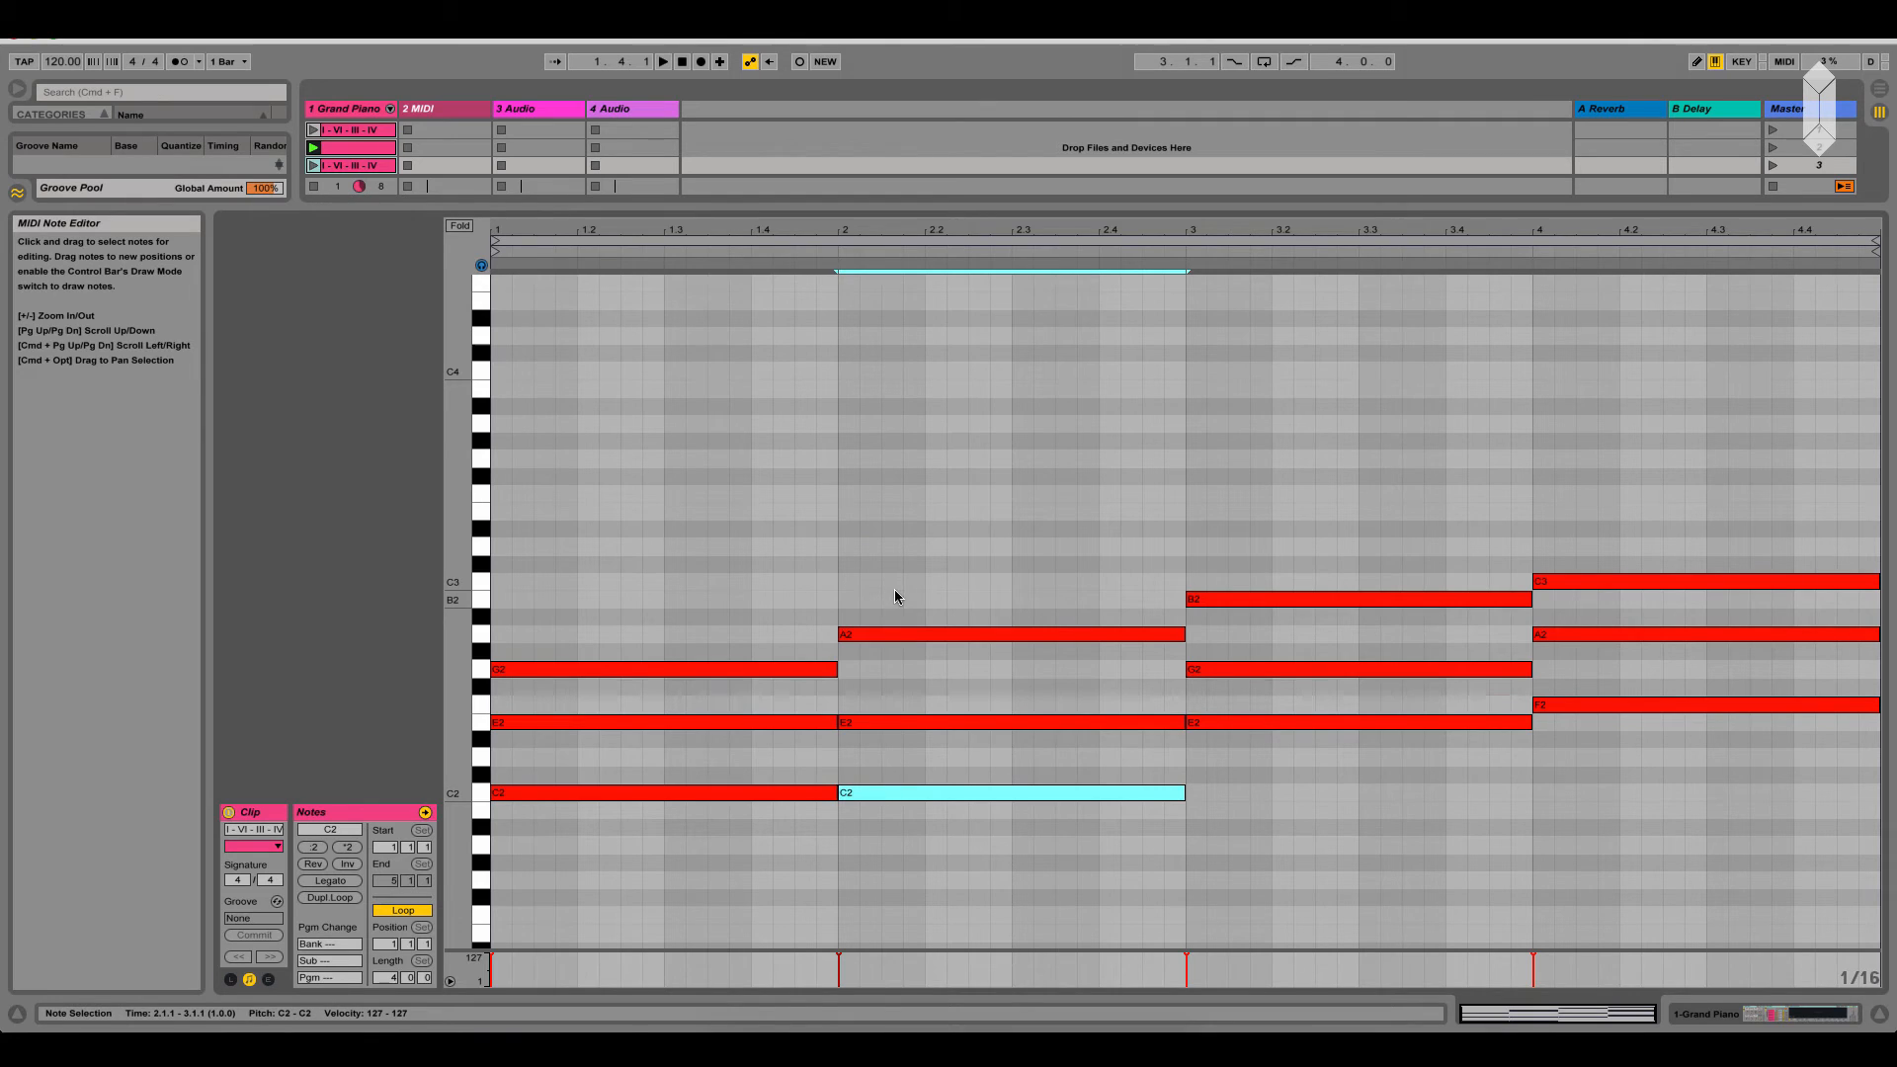
{"action": "key", "text": "space"}
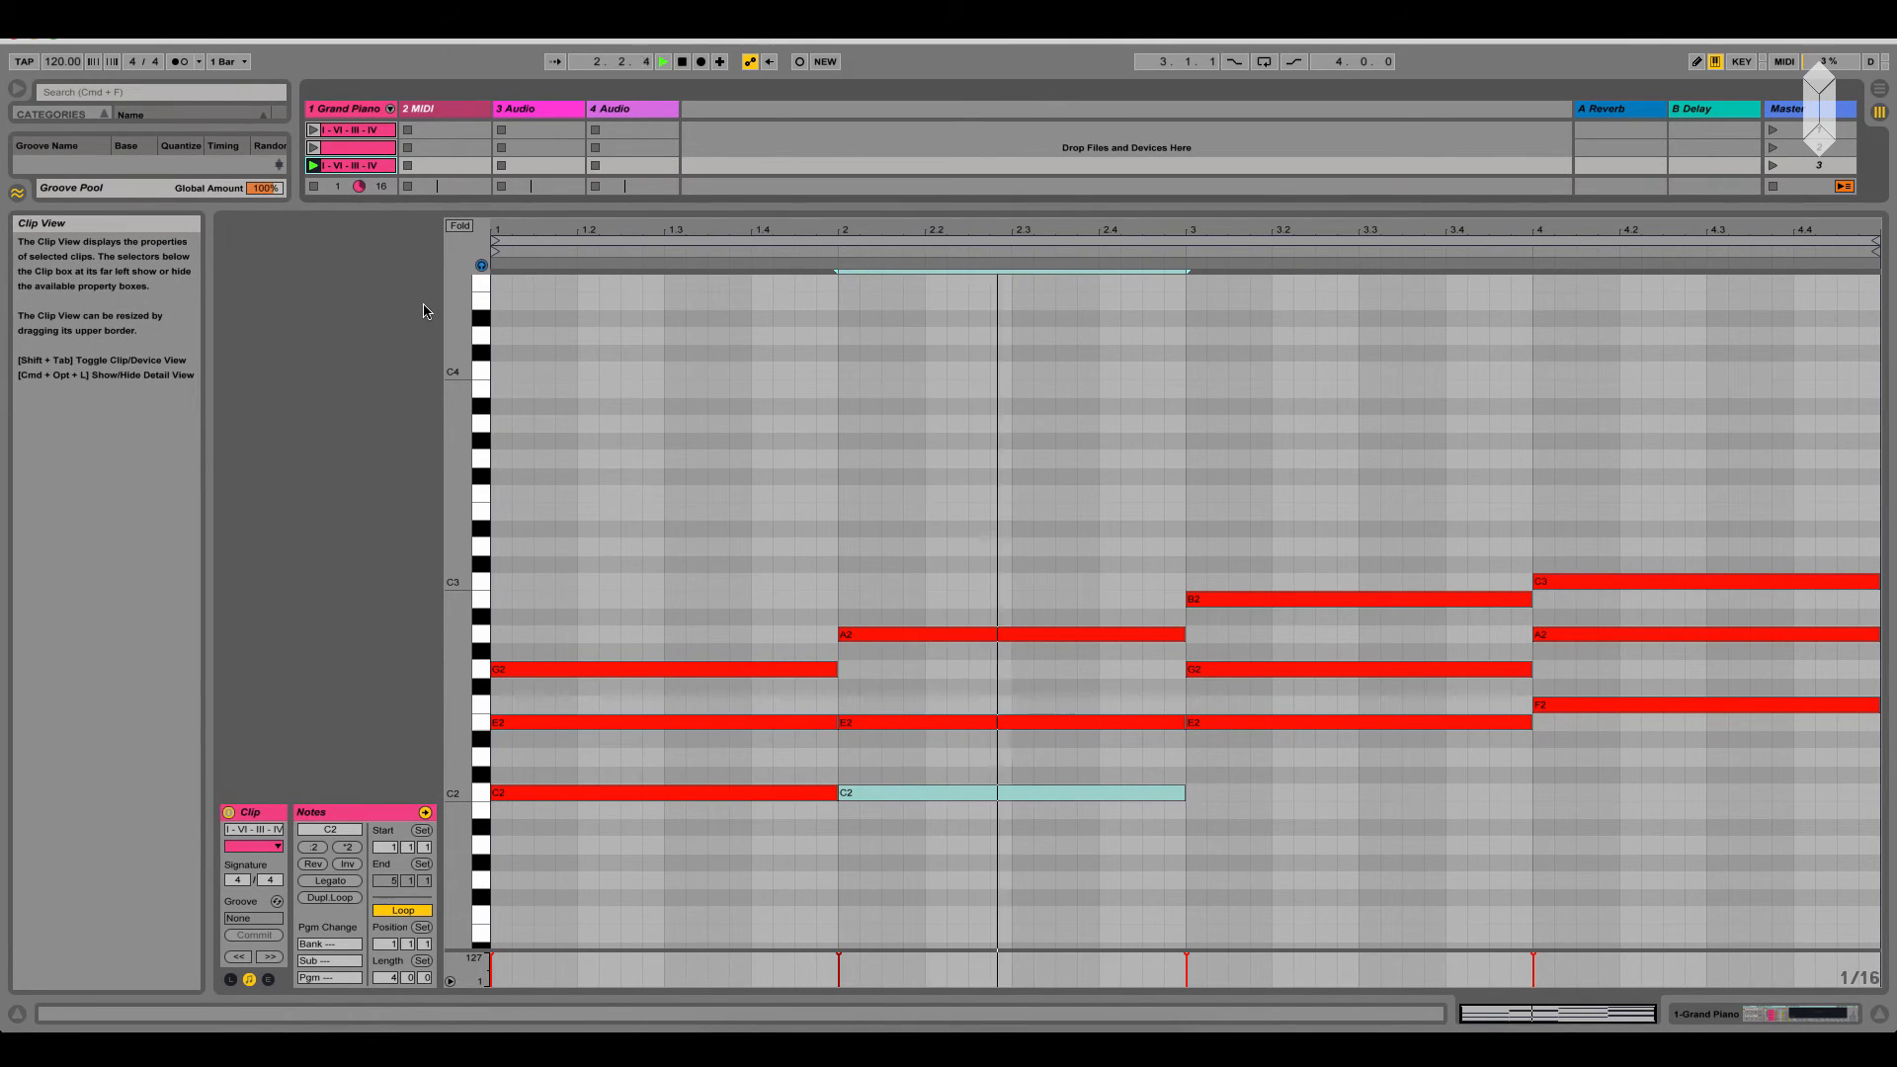
{"action": "key", "text": "space"}
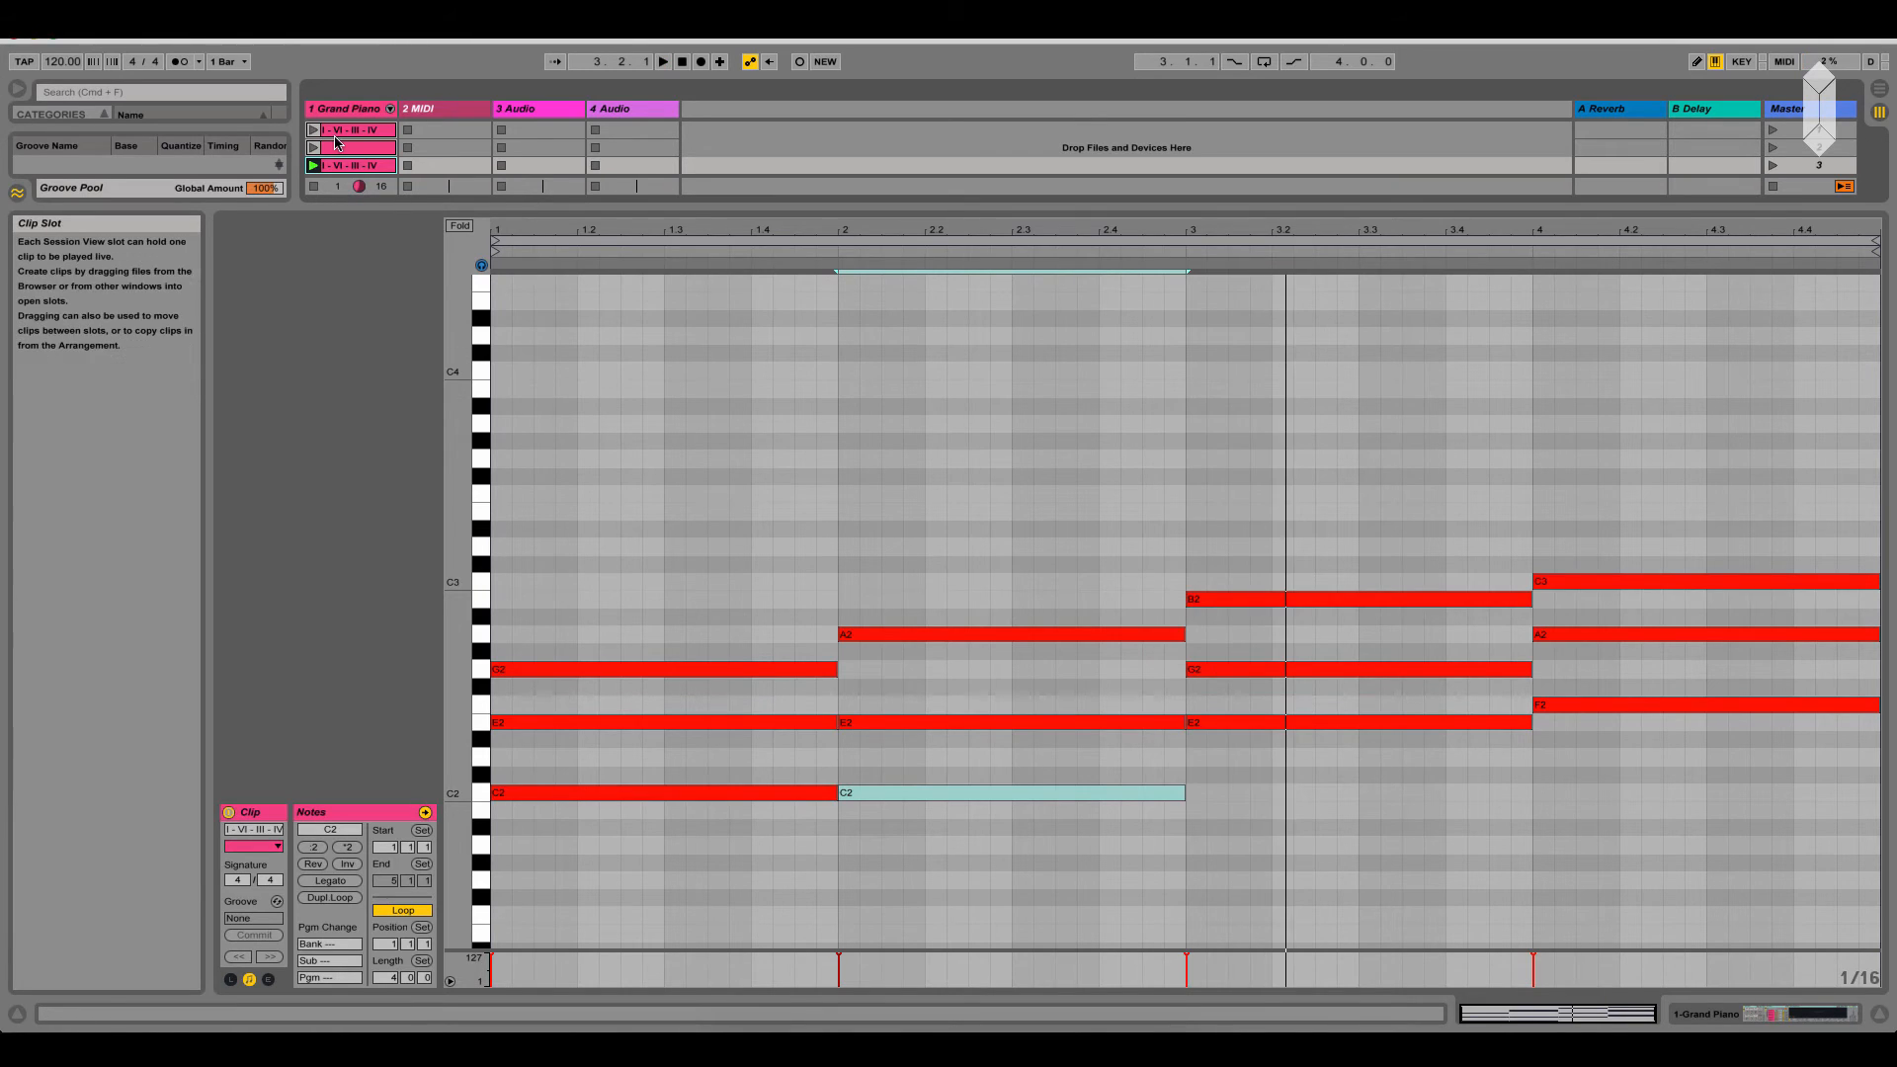
Open the first I - VI - III - IV clip, select its bar-1 C2-E2-G2 chord, and play the clip
{"action": "left_click", "coordinate": [336, 144]}
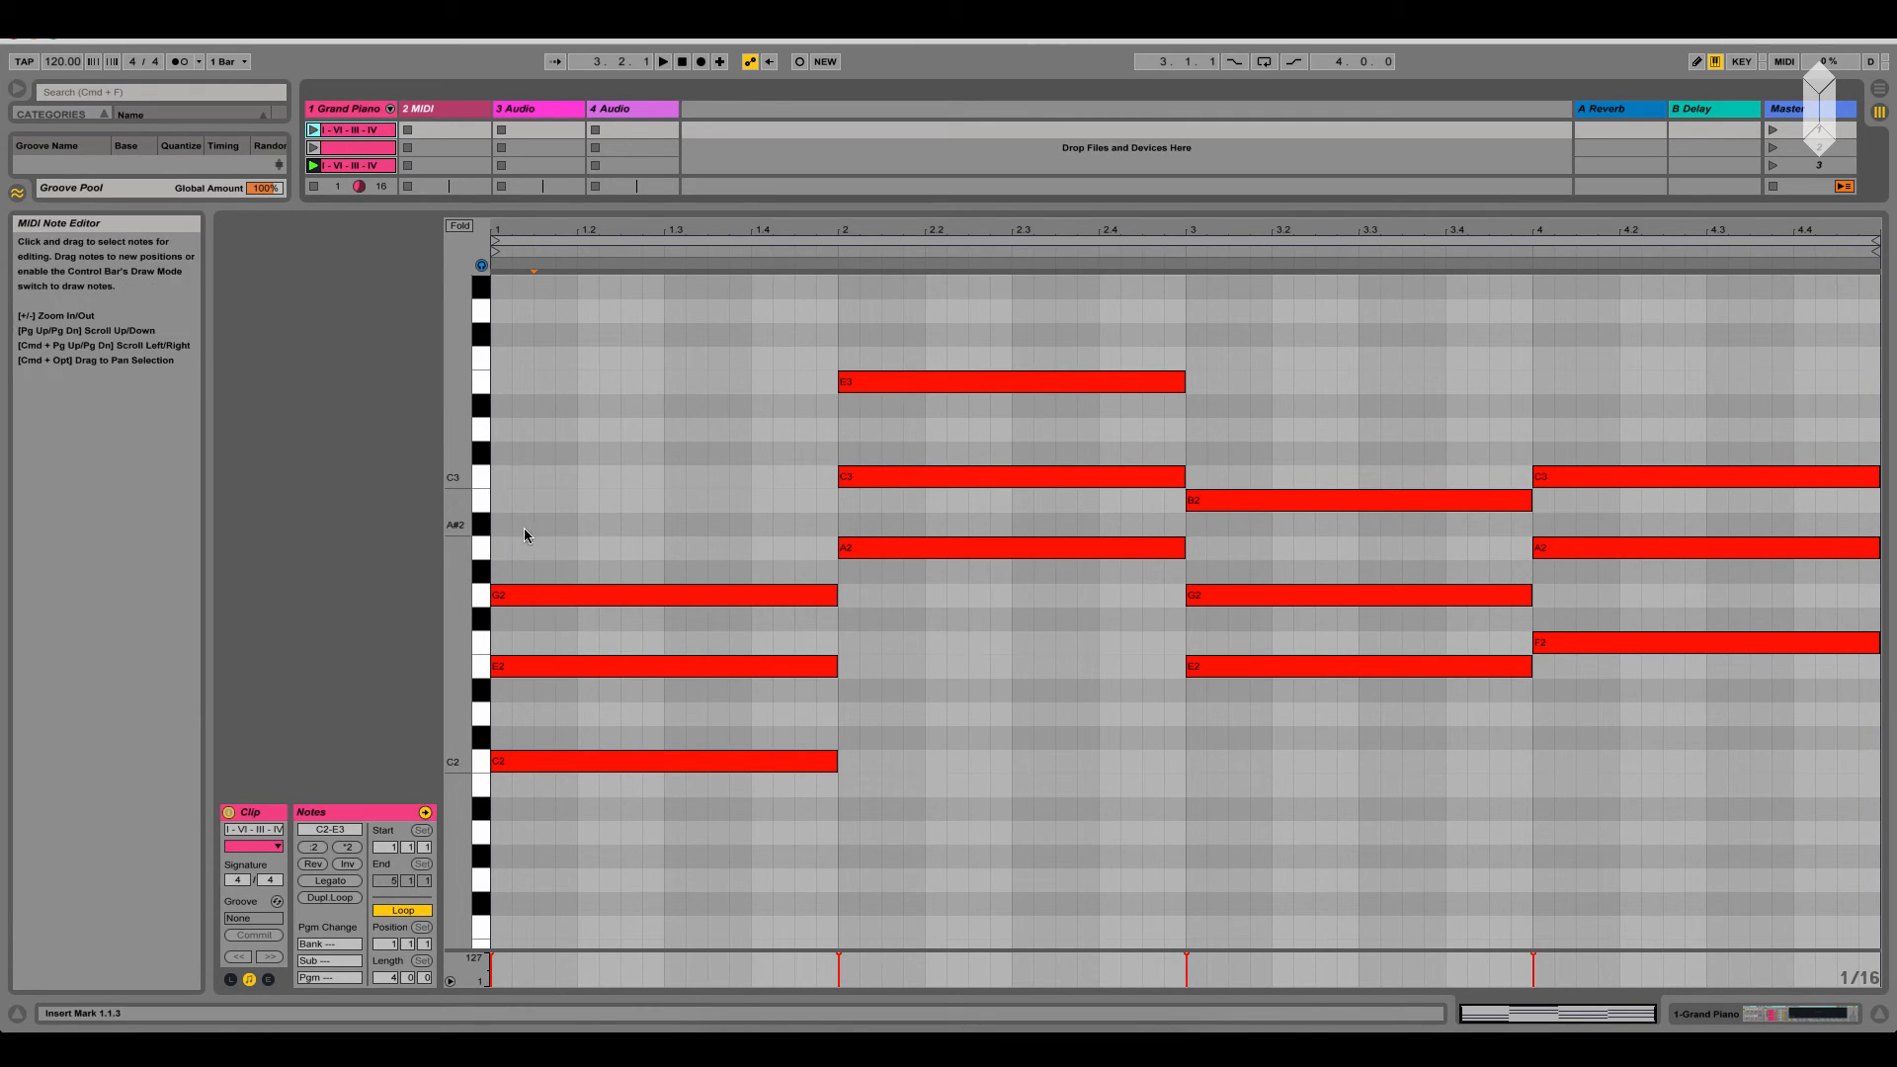
{"action": "left_click_drag", "start_coordinate": [571, 809], "coordinate": [632, 593]}
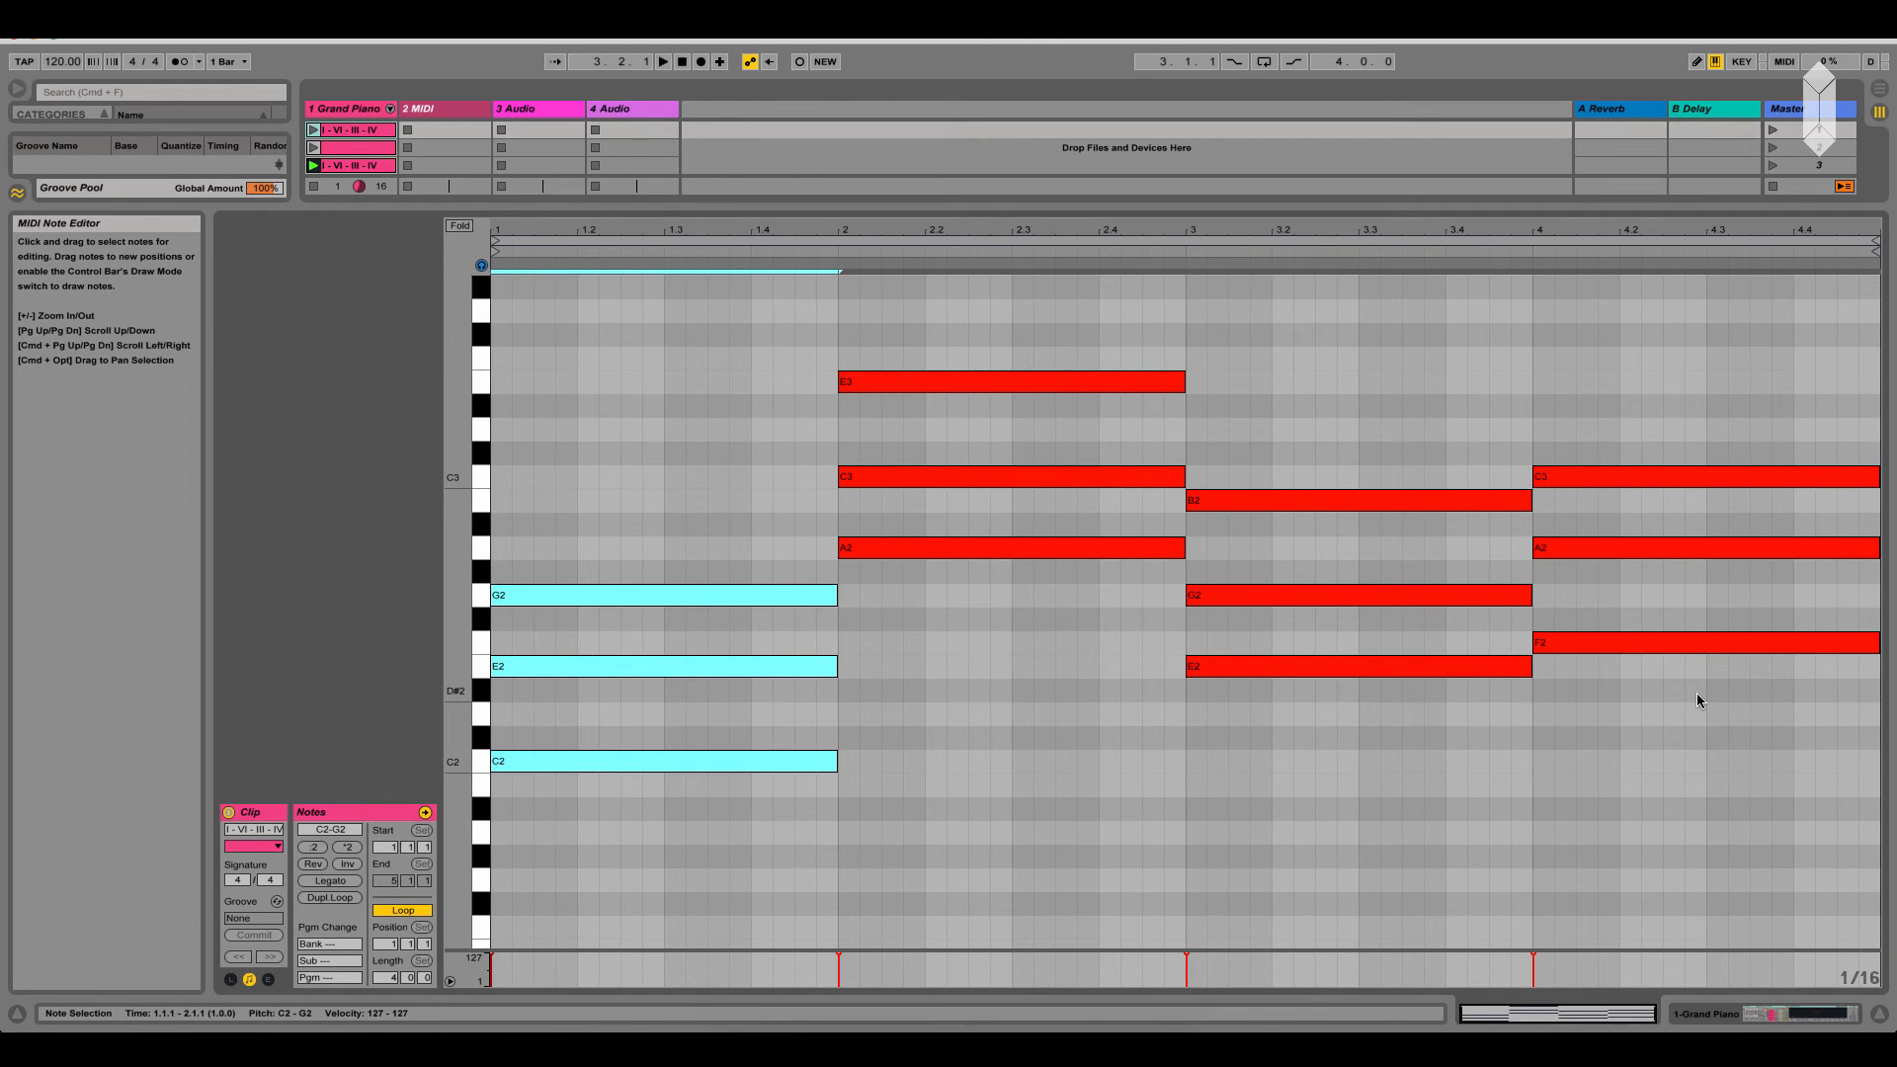
{"action": "left_click", "coordinate": [313, 130]}
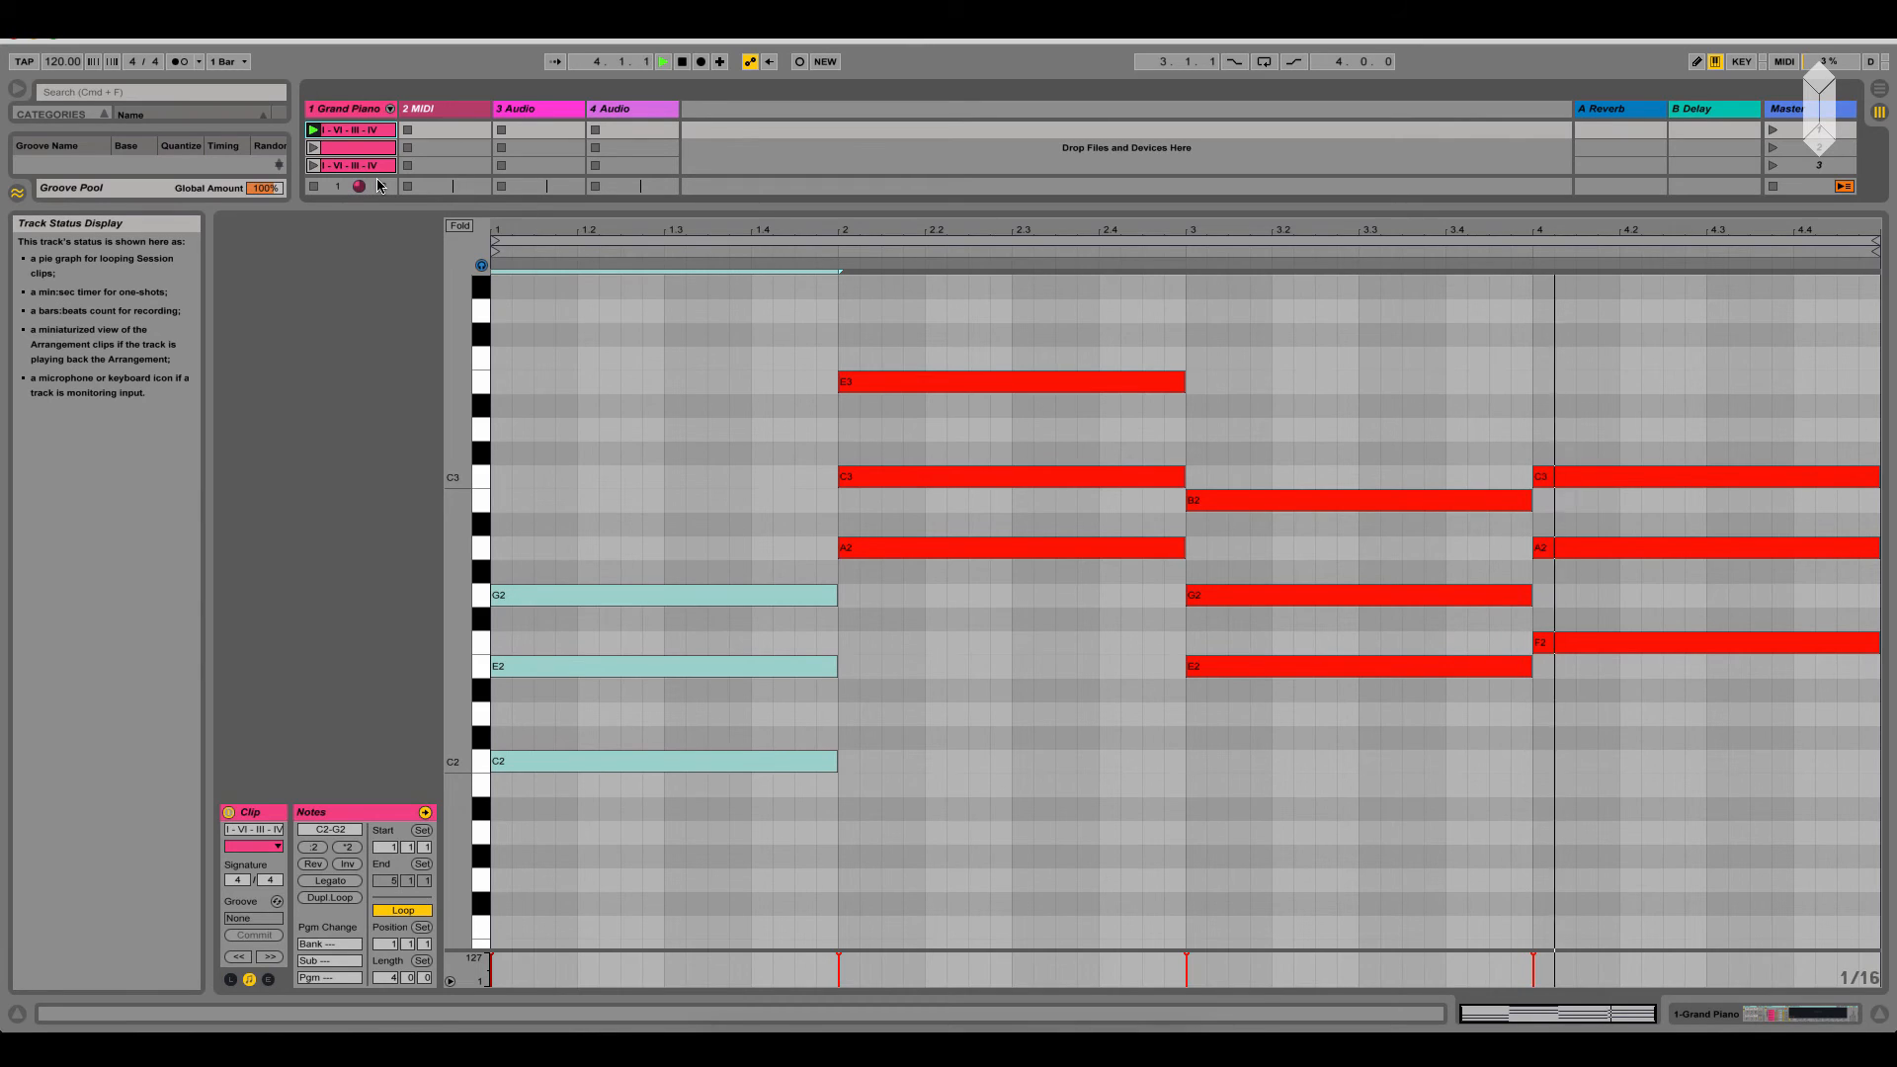
Stop playback, open the third clip, and raise the bar-2 chord's C2 by an octave to C3
{"action": "key", "text": "space"}
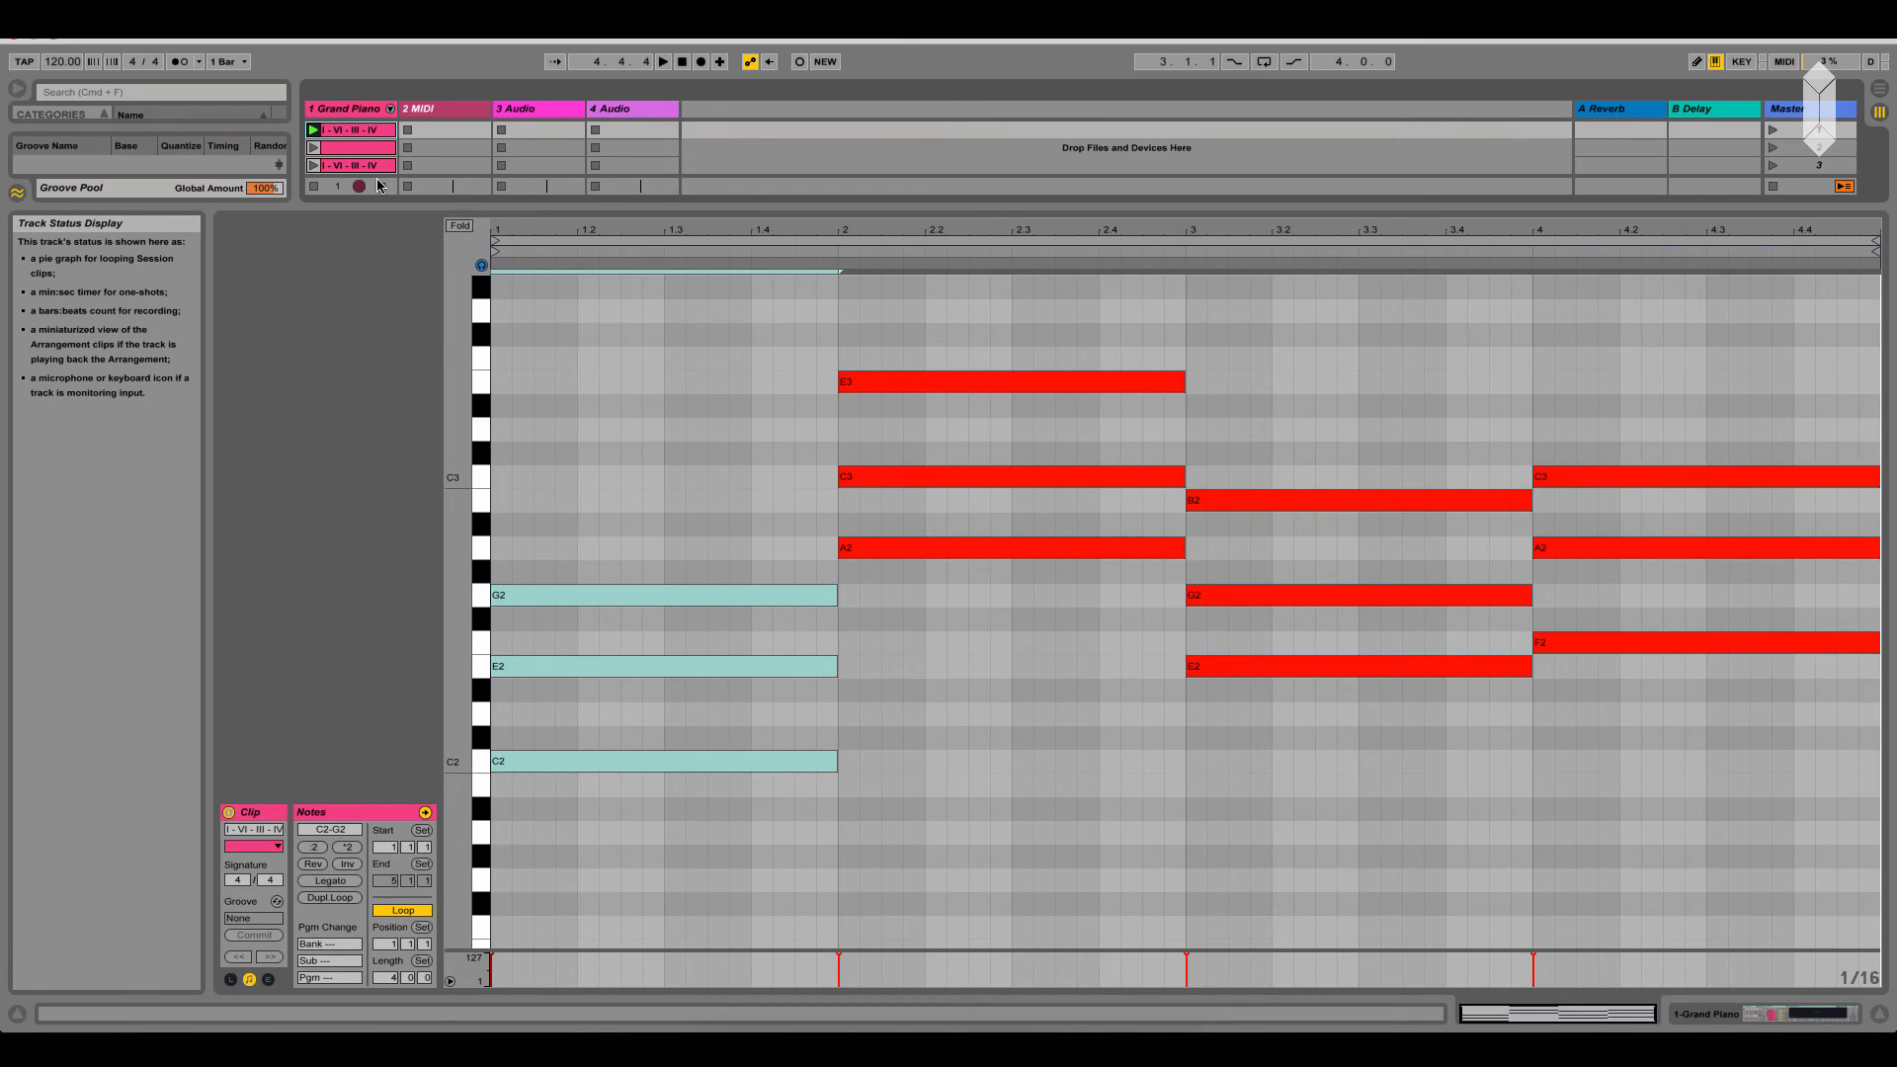
{"action": "left_click", "coordinate": [356, 165]}
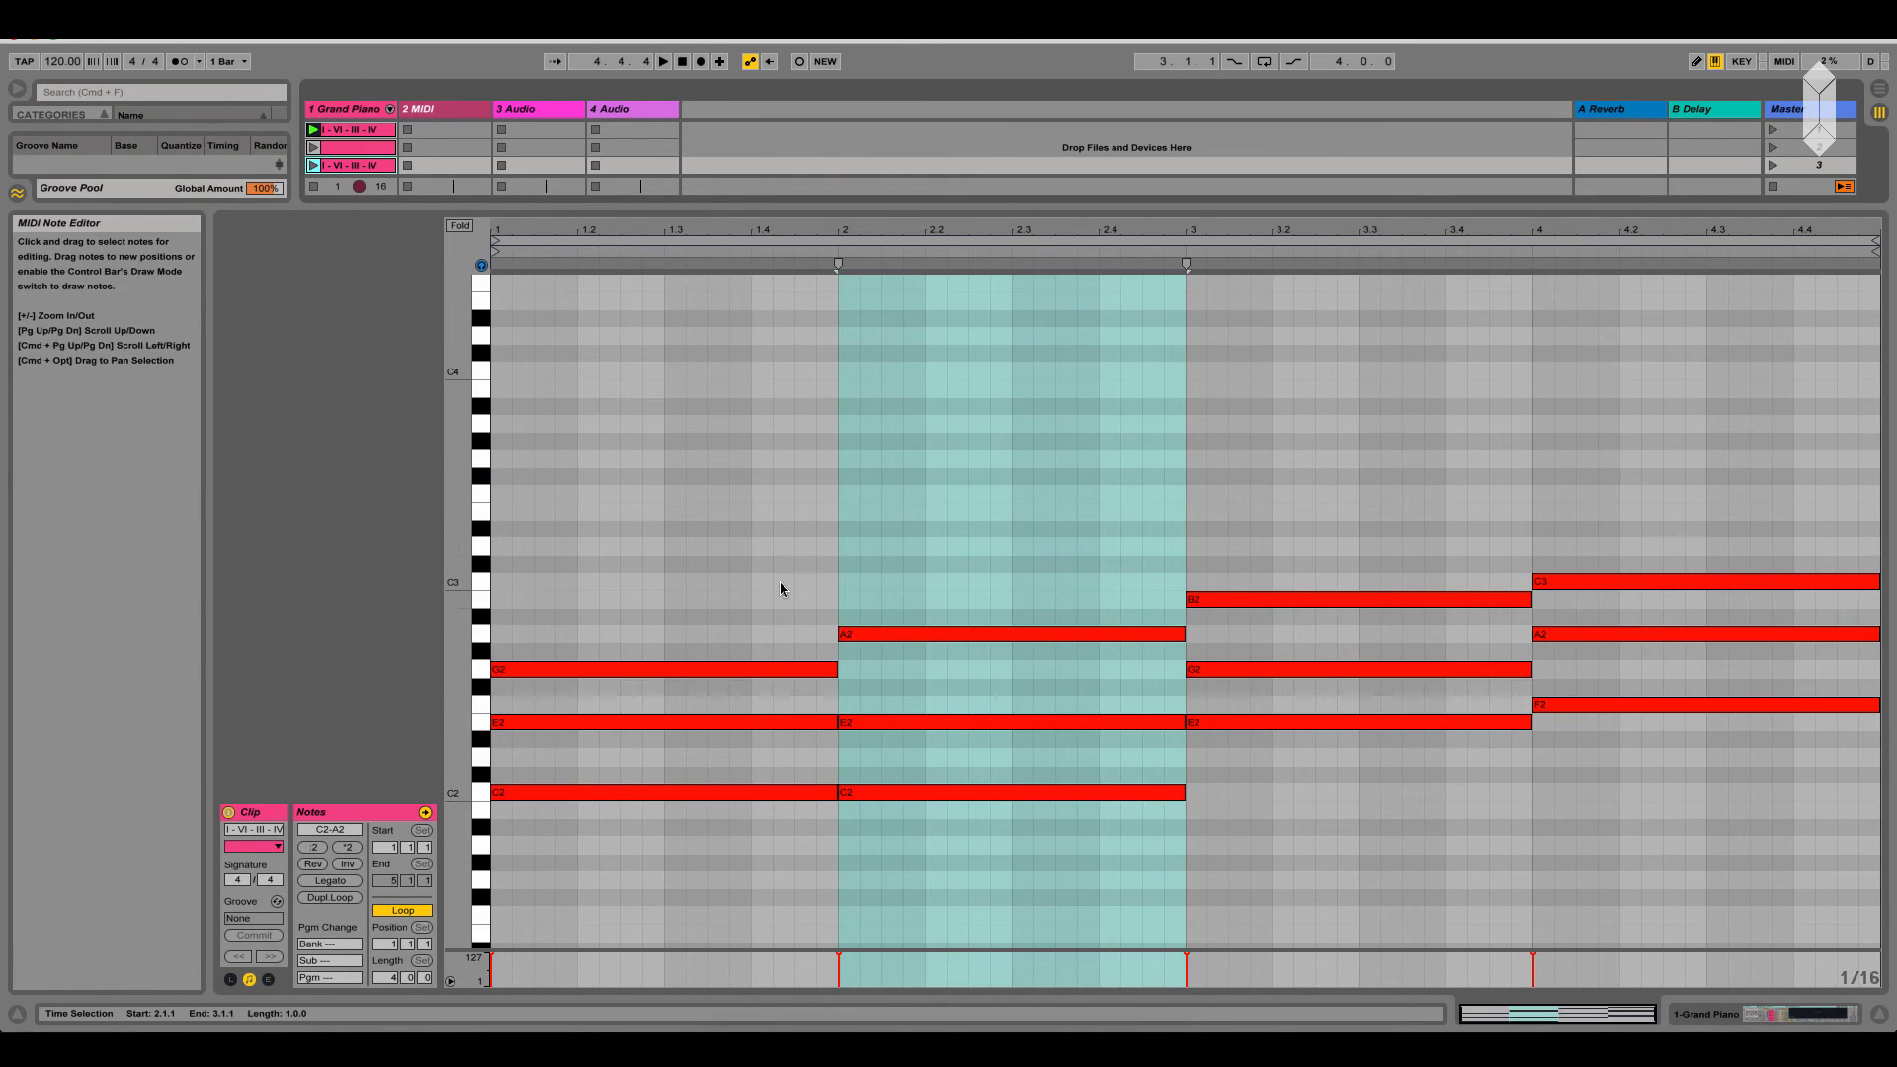
{"action": "left_click", "coordinate": [981, 793]}
{"action": "key", "text": "shift+Up"}
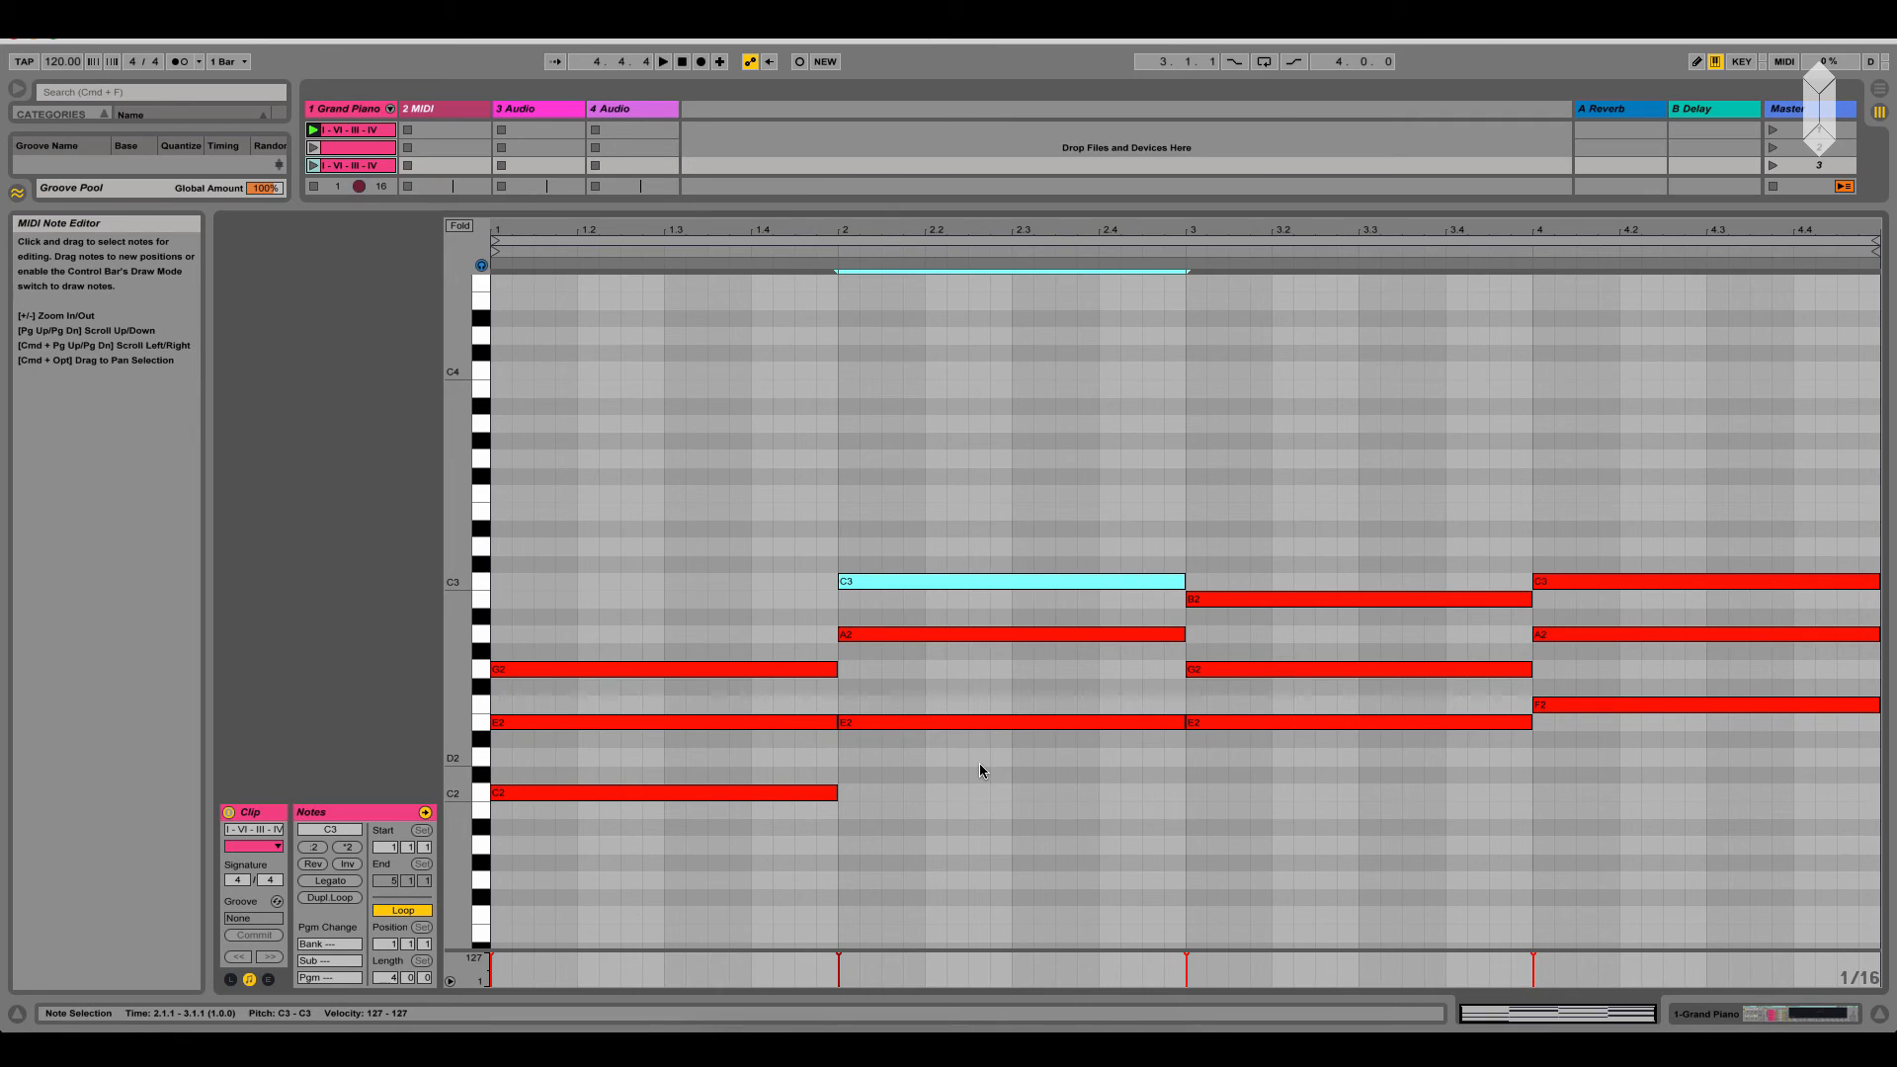
{"action": "left_click", "coordinate": [333, 165]}
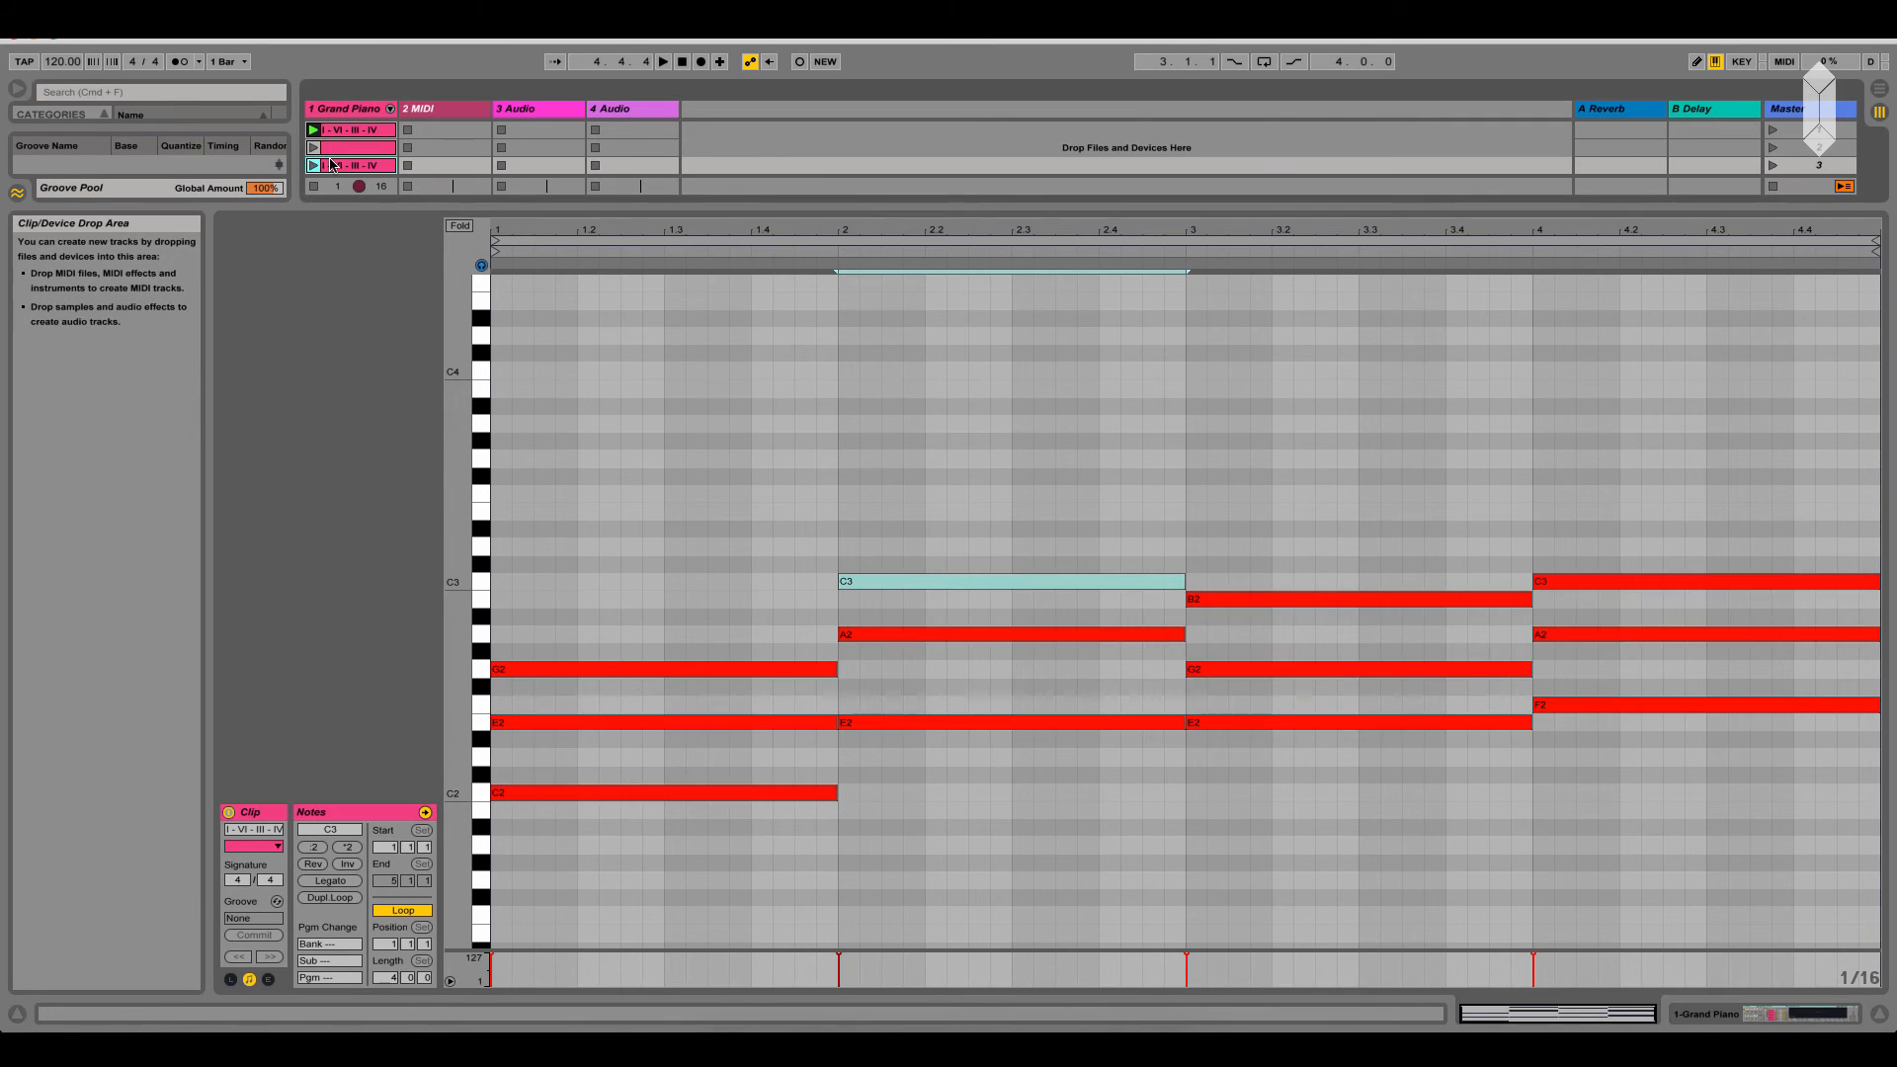
{"action": "left_click", "coordinate": [951, 597]}
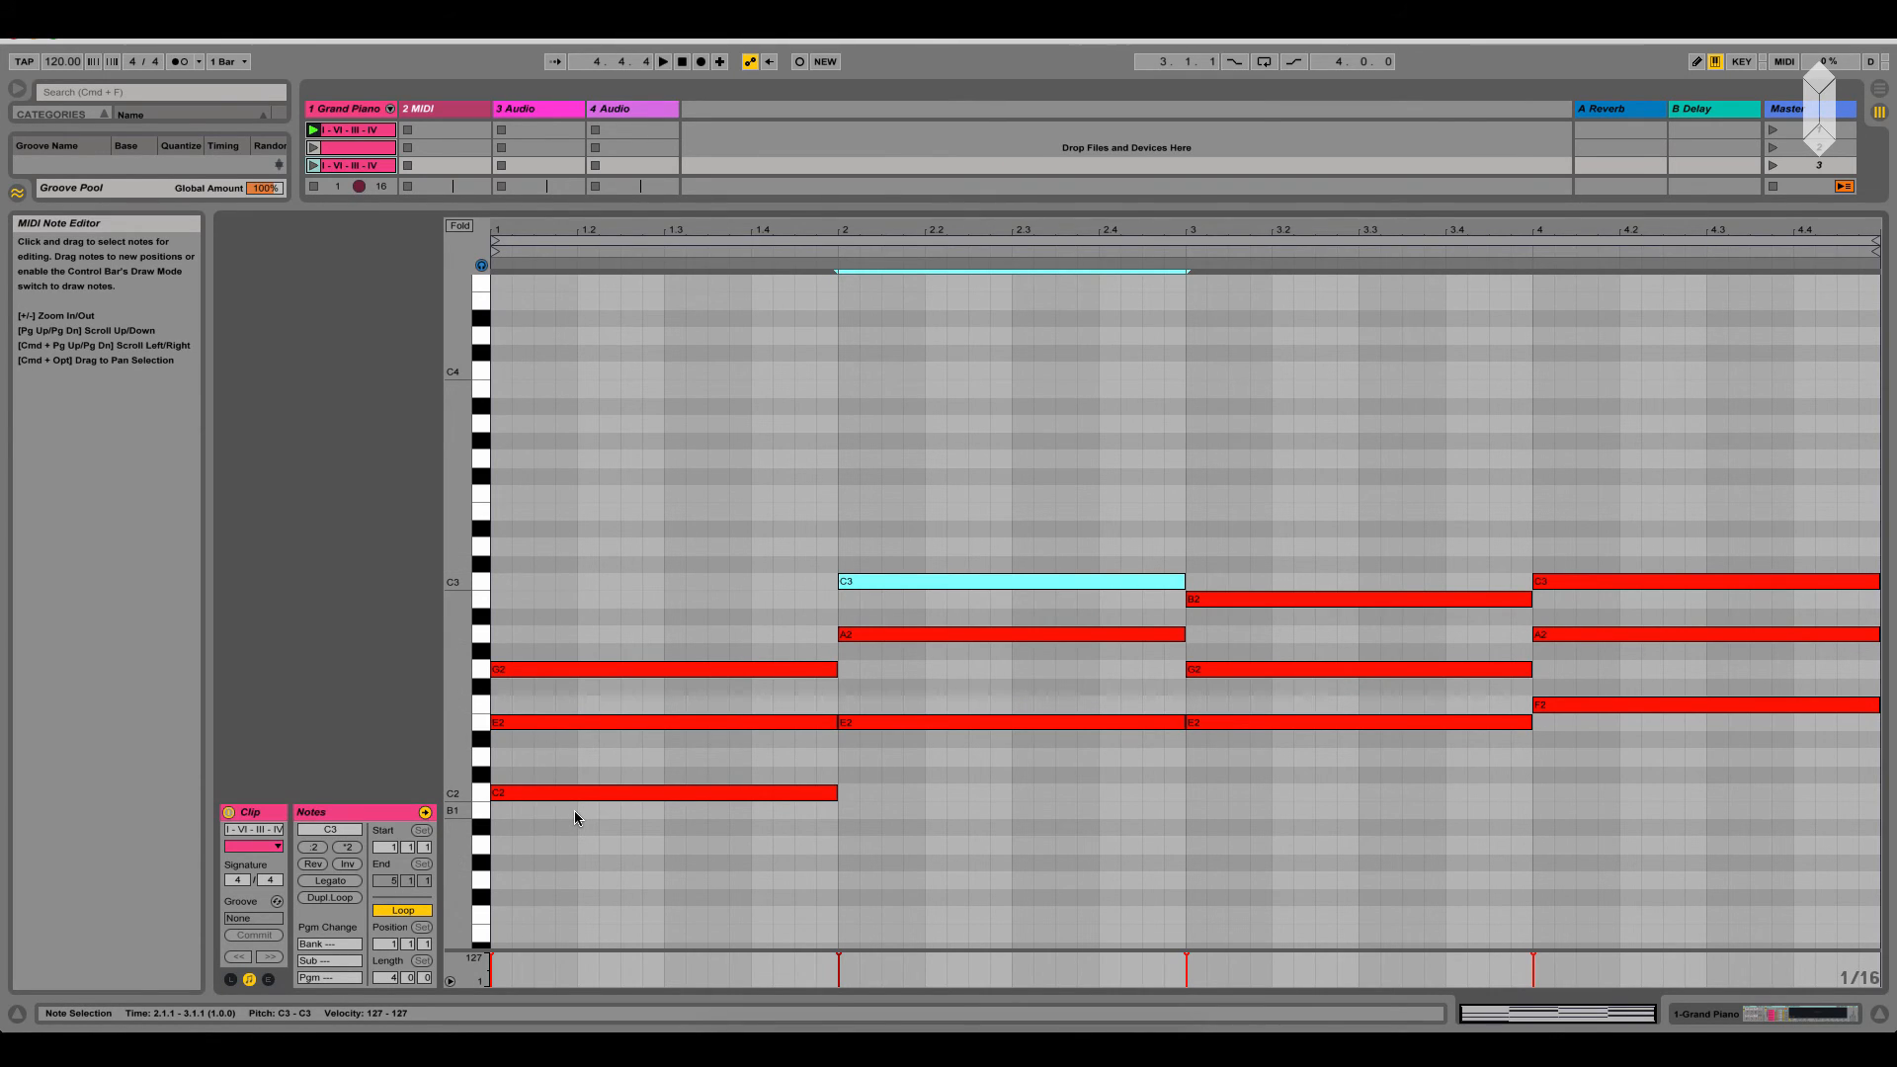
Try the bar-2 chord's E2 an octave higher at E3 in the third clip, and return it to E2
{"action": "left_click", "coordinate": [903, 722]}
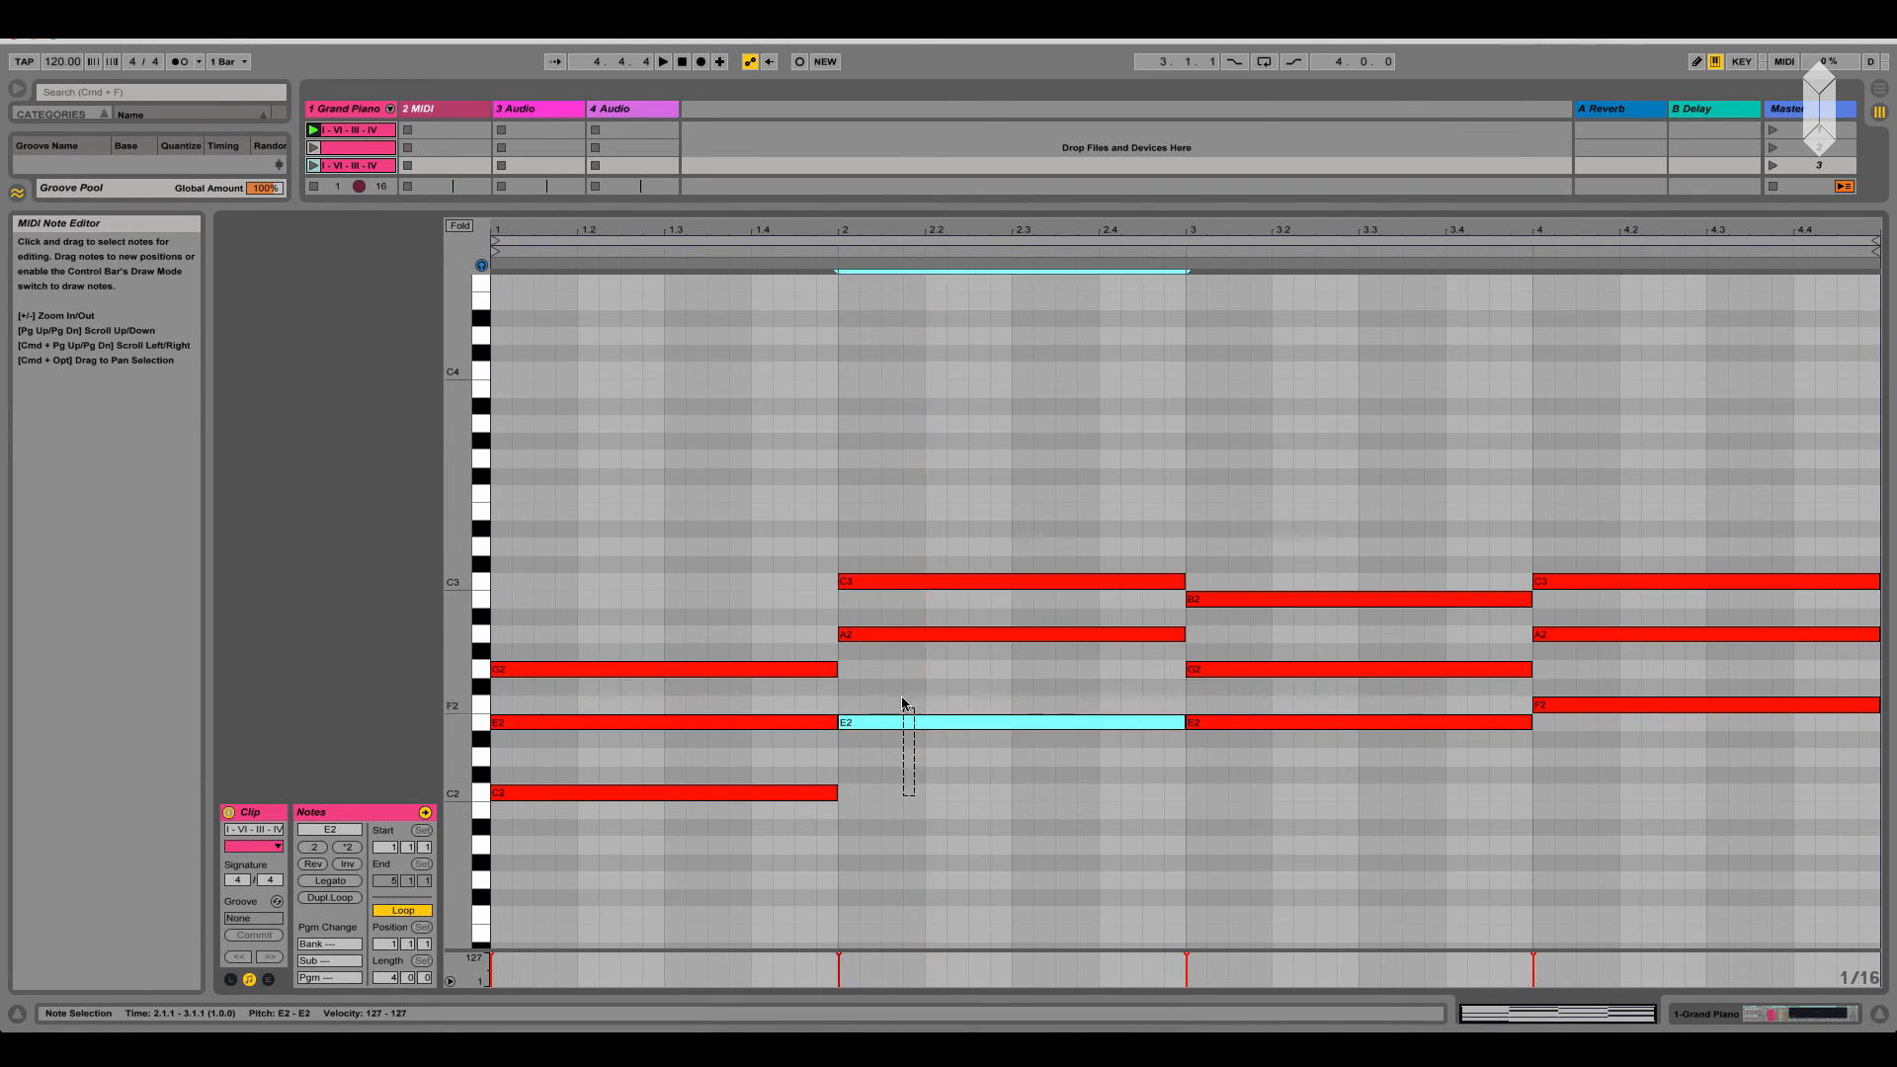
{"action": "key", "text": "shift+Up"}
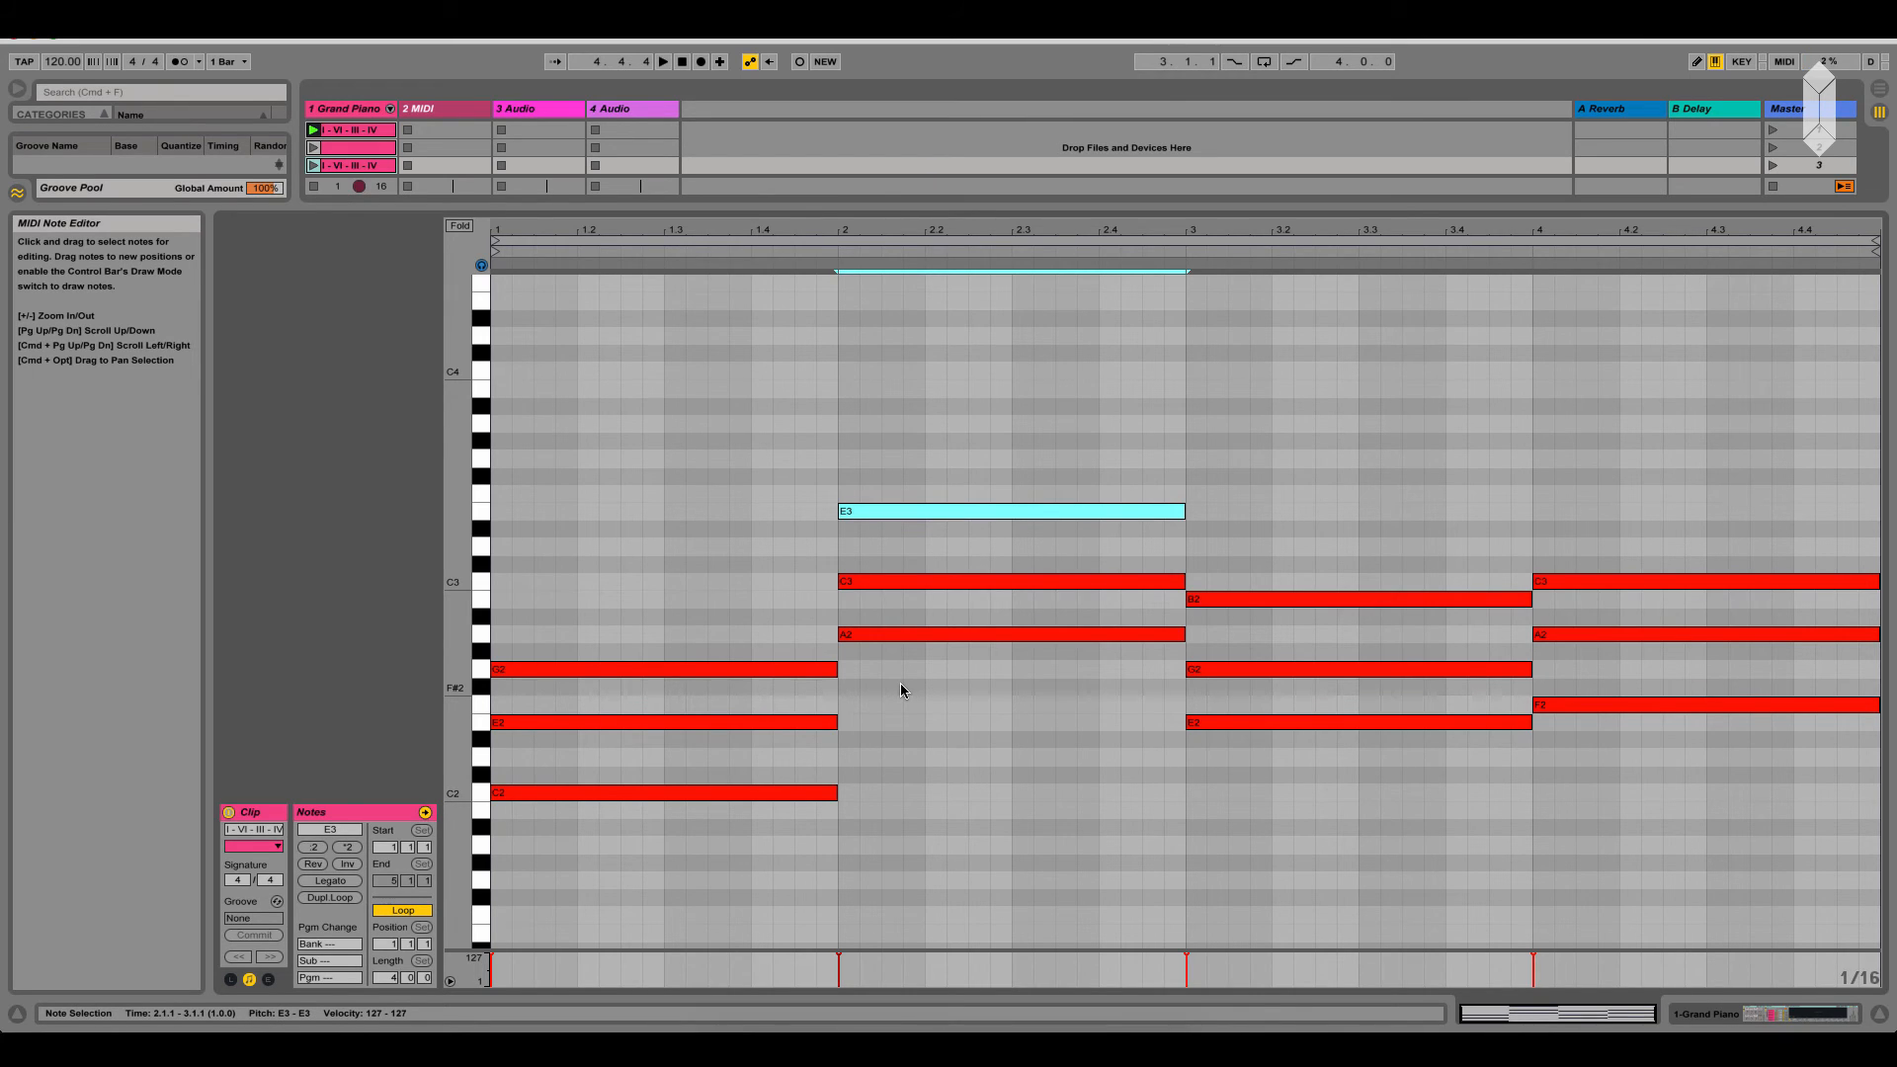
{"action": "key", "text": "shift+Down"}
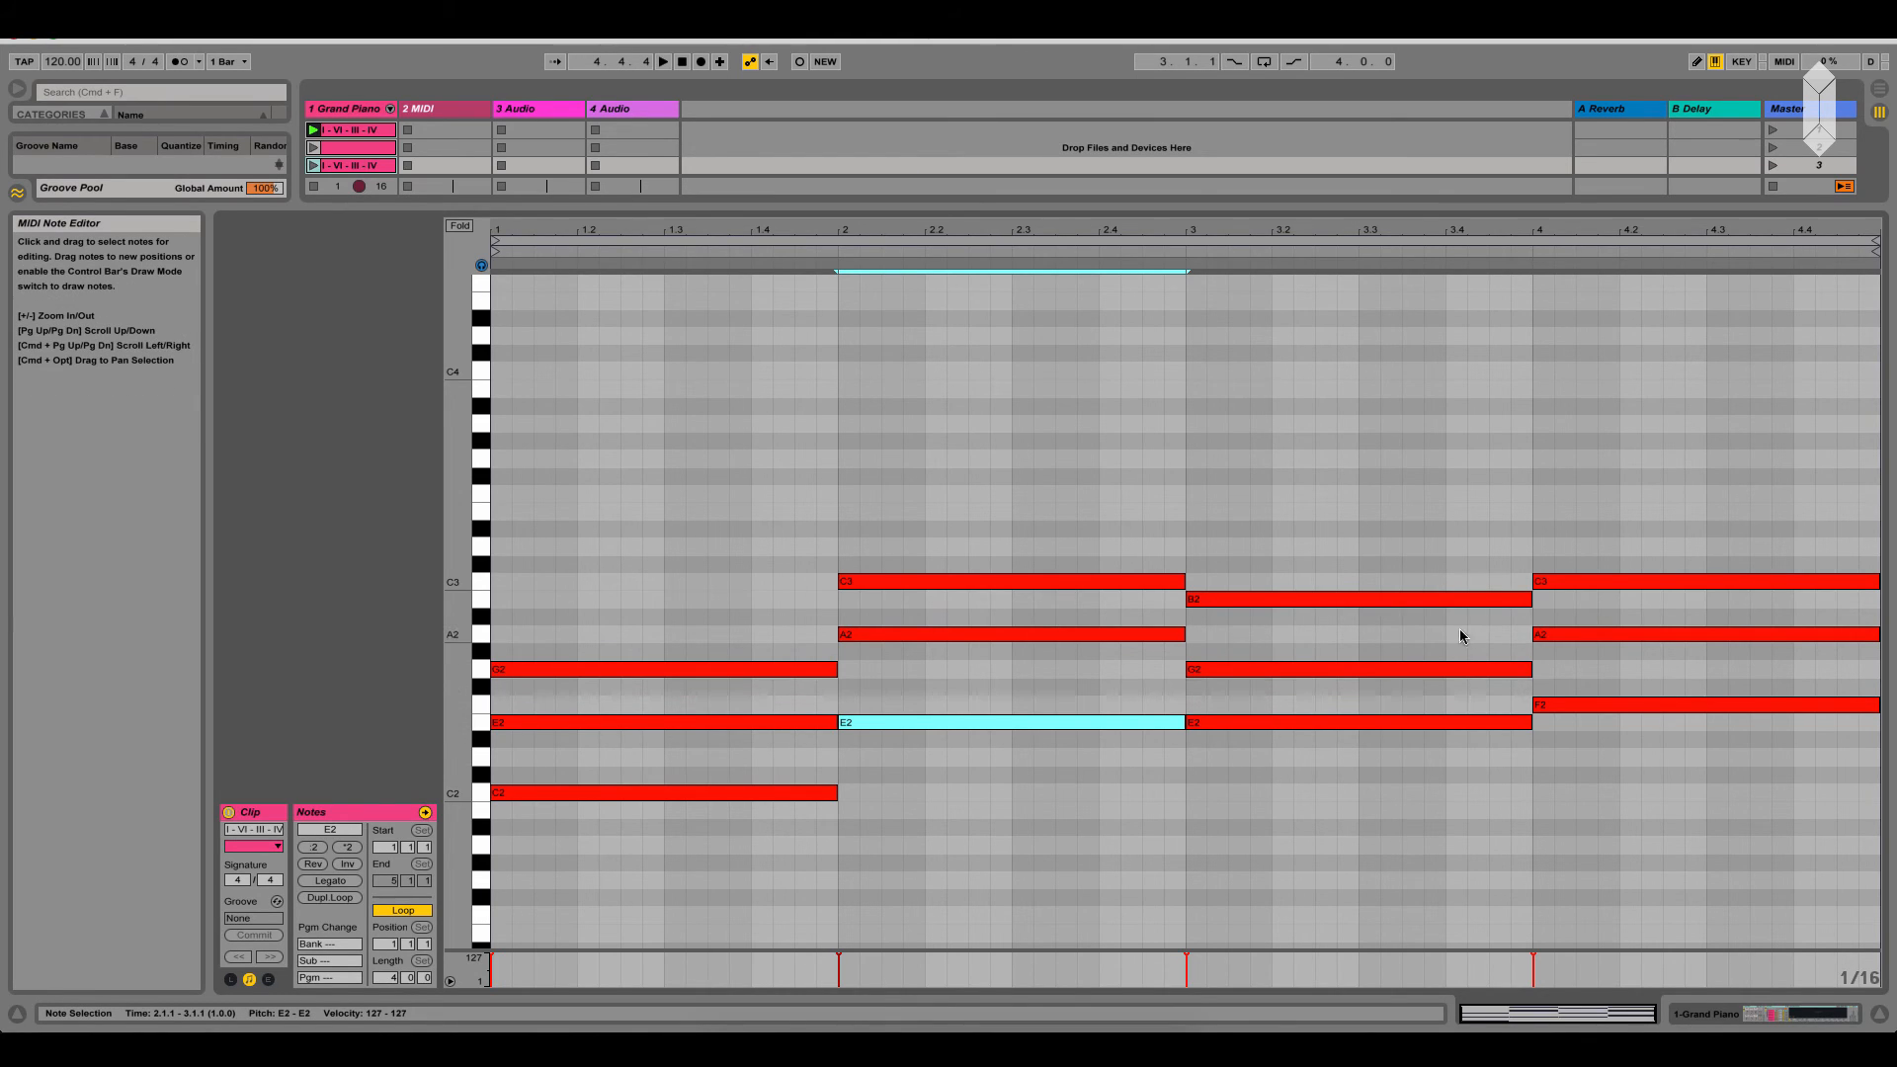
Try the bar-1 chord's C2 an octave higher at C3, and return it to C2
{"action": "left_click", "coordinate": [696, 841]}
{"action": "left_click", "coordinate": [699, 793]}
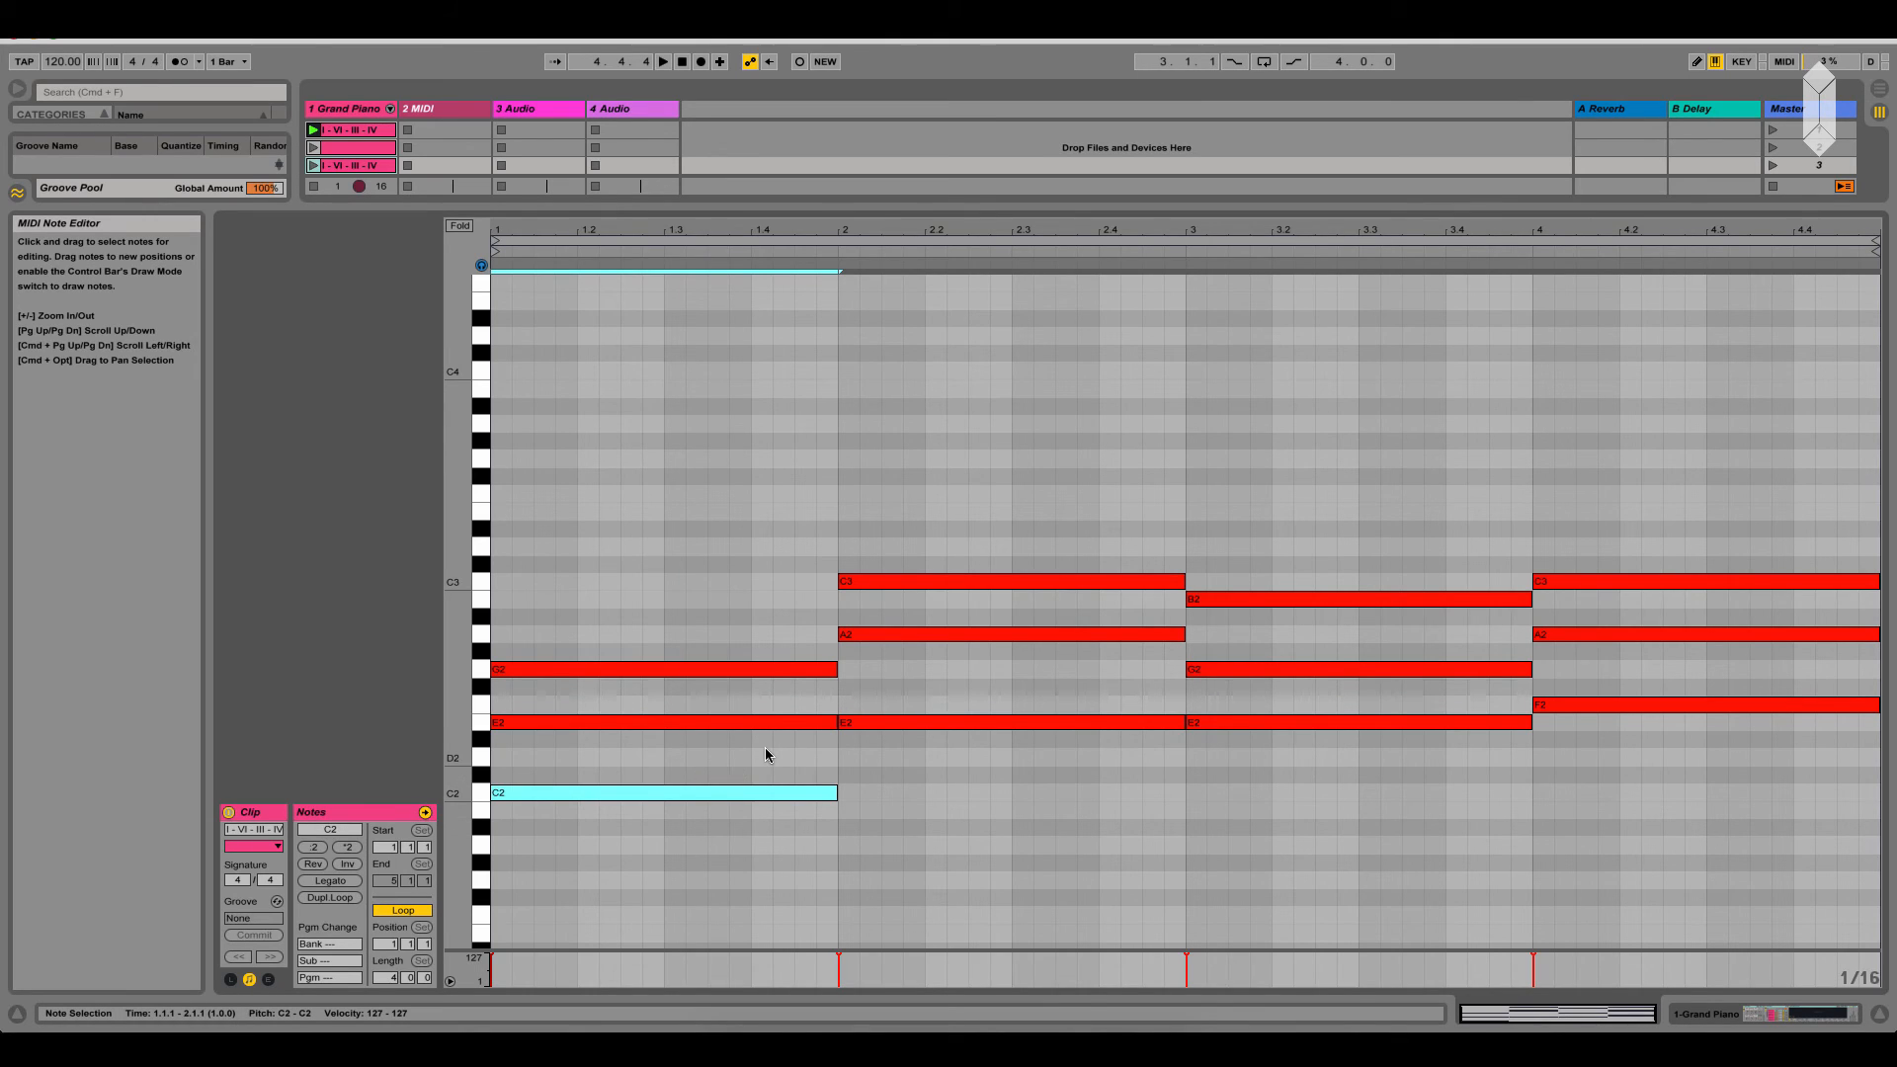
{"action": "key", "text": "shift+Up"}
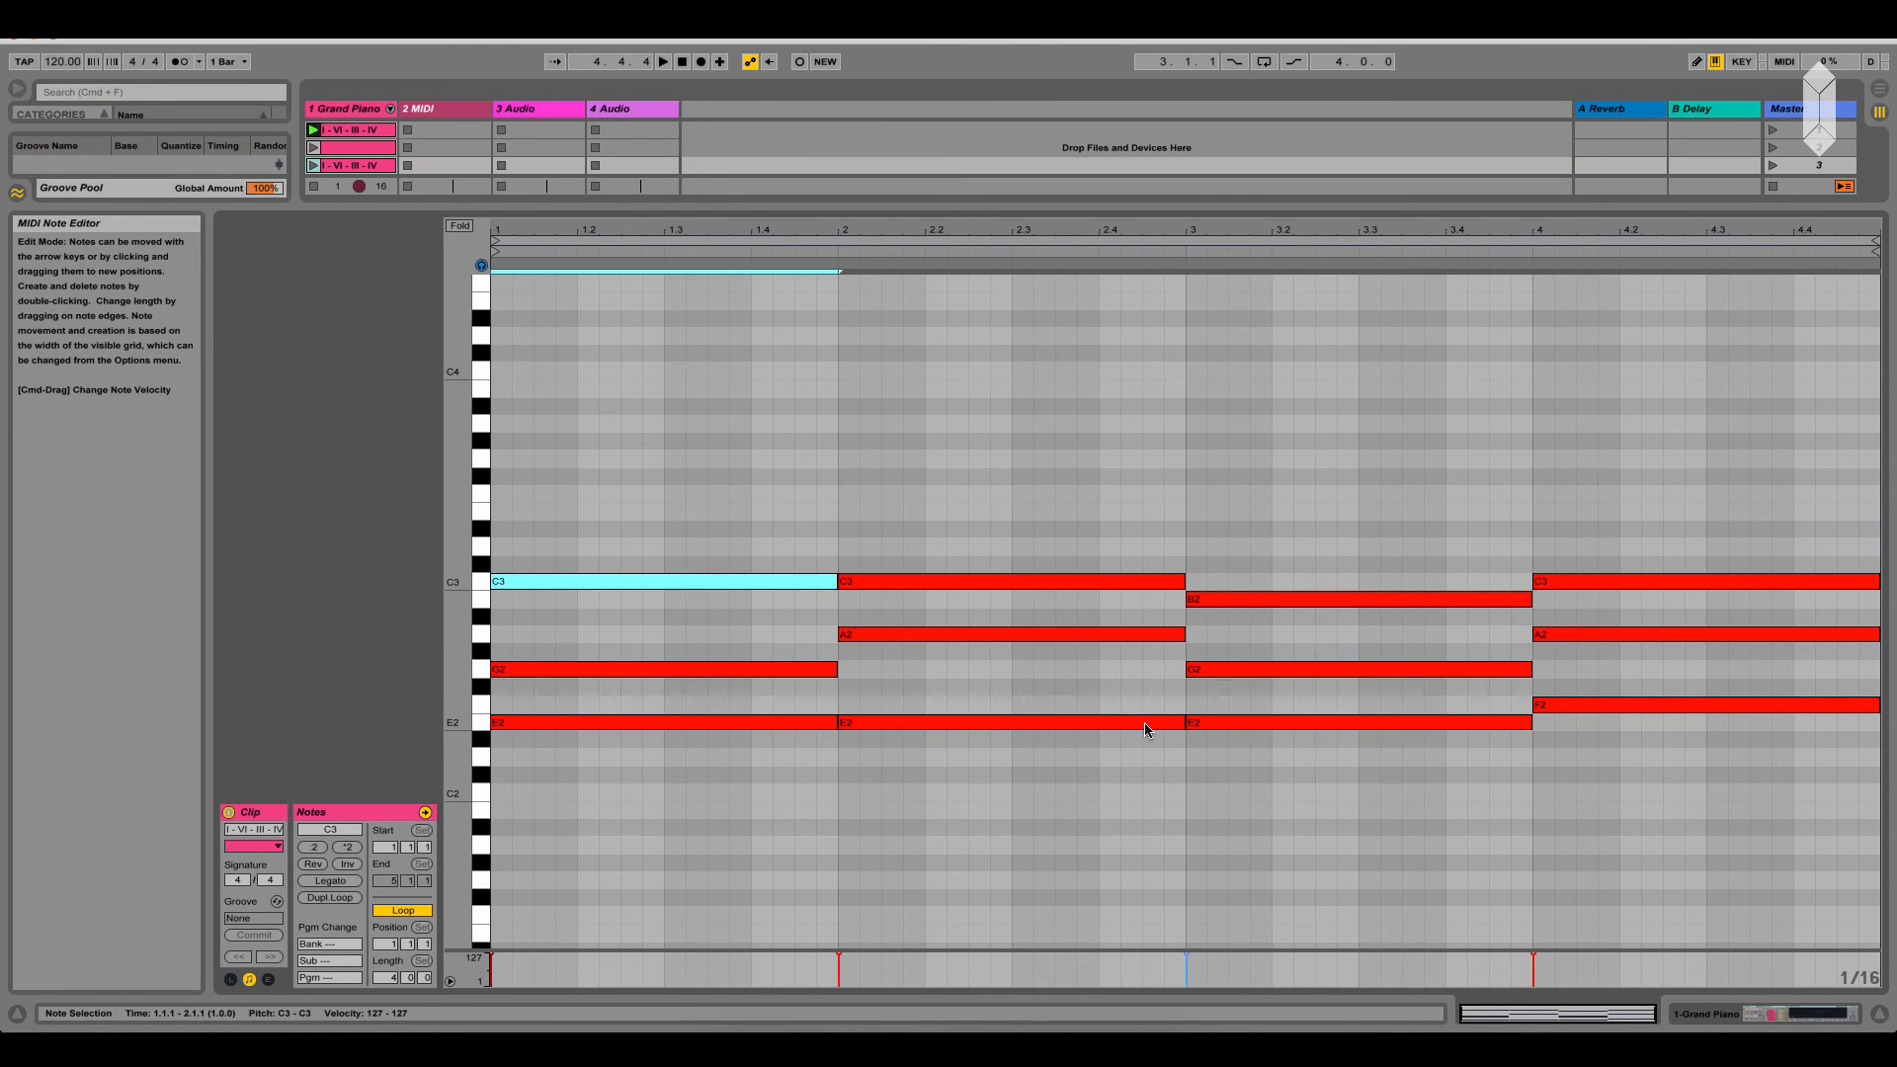
{"action": "key", "text": "shift+Down"}
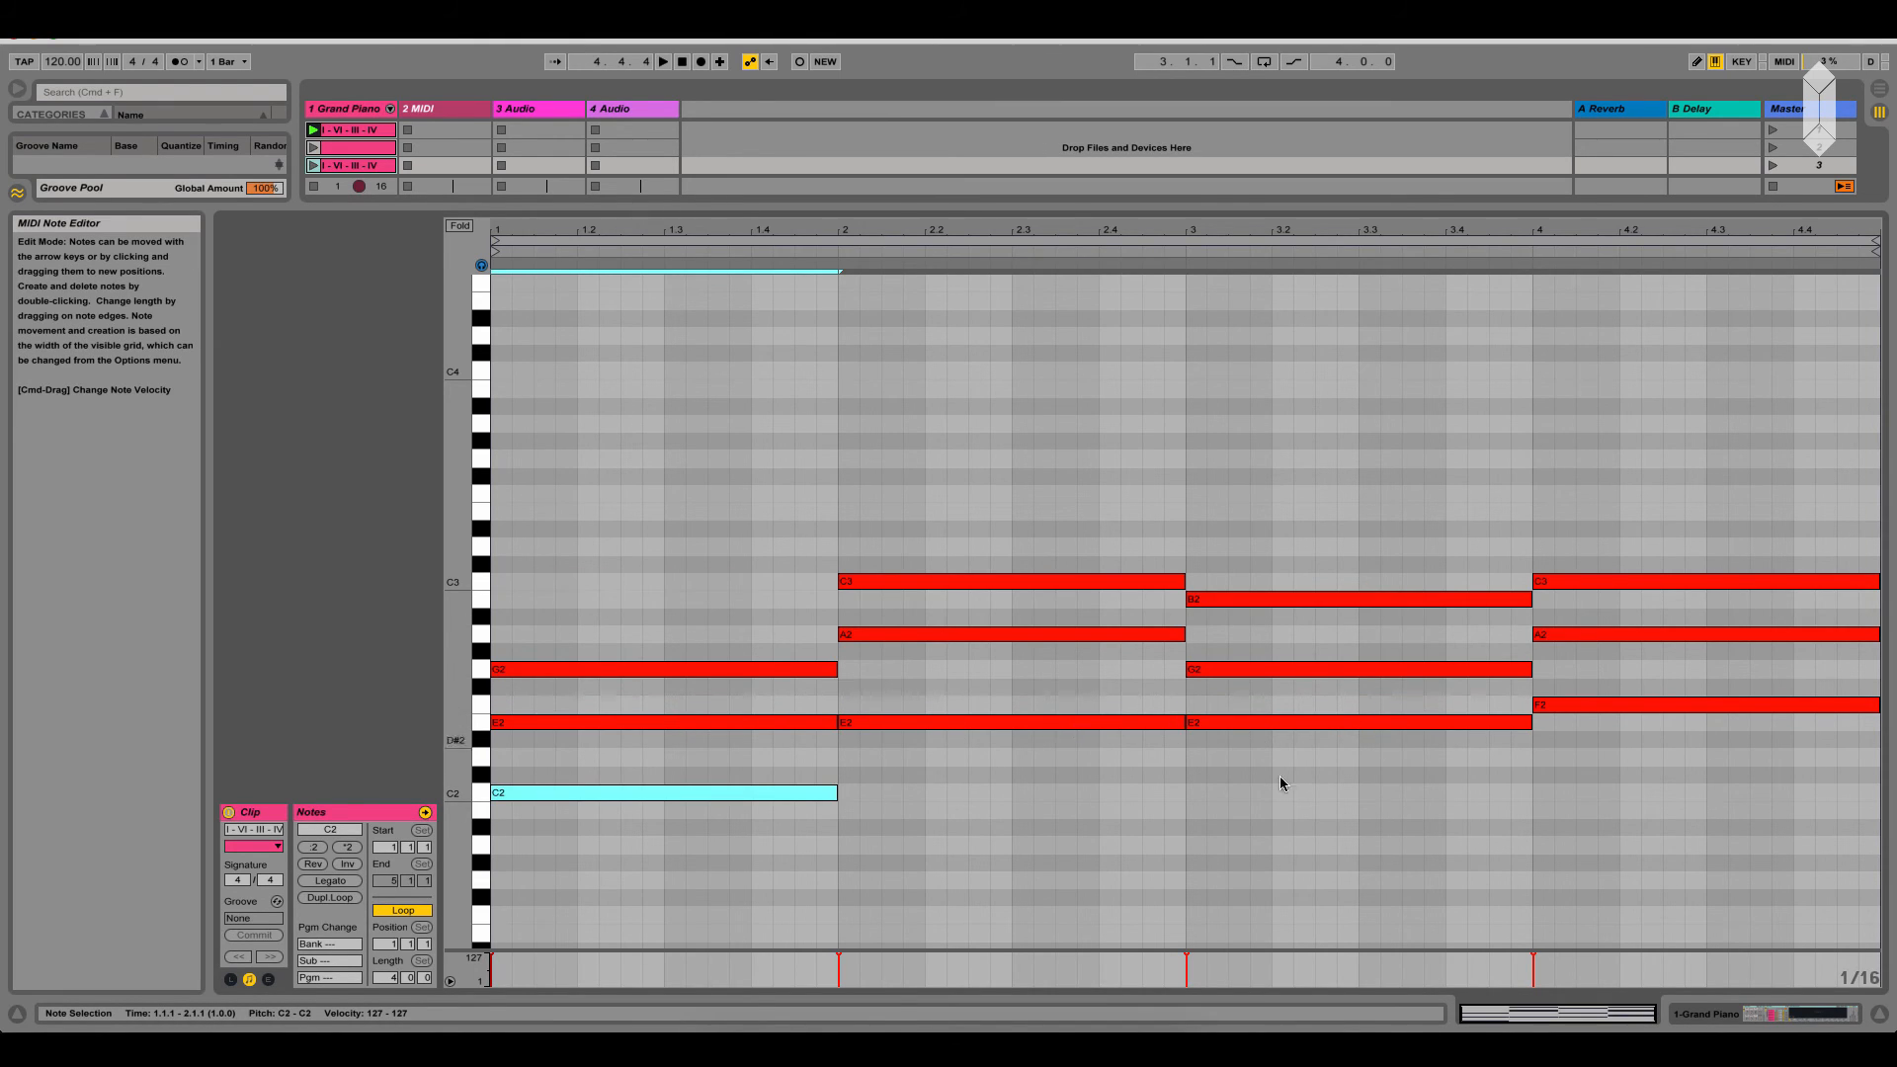
Try the bar-3 chord's E2 at E3 and the bar-1 chord's C2 at C1 and C3, and return both notes to E2 and C2
{"action": "left_click", "coordinate": [1259, 721]}
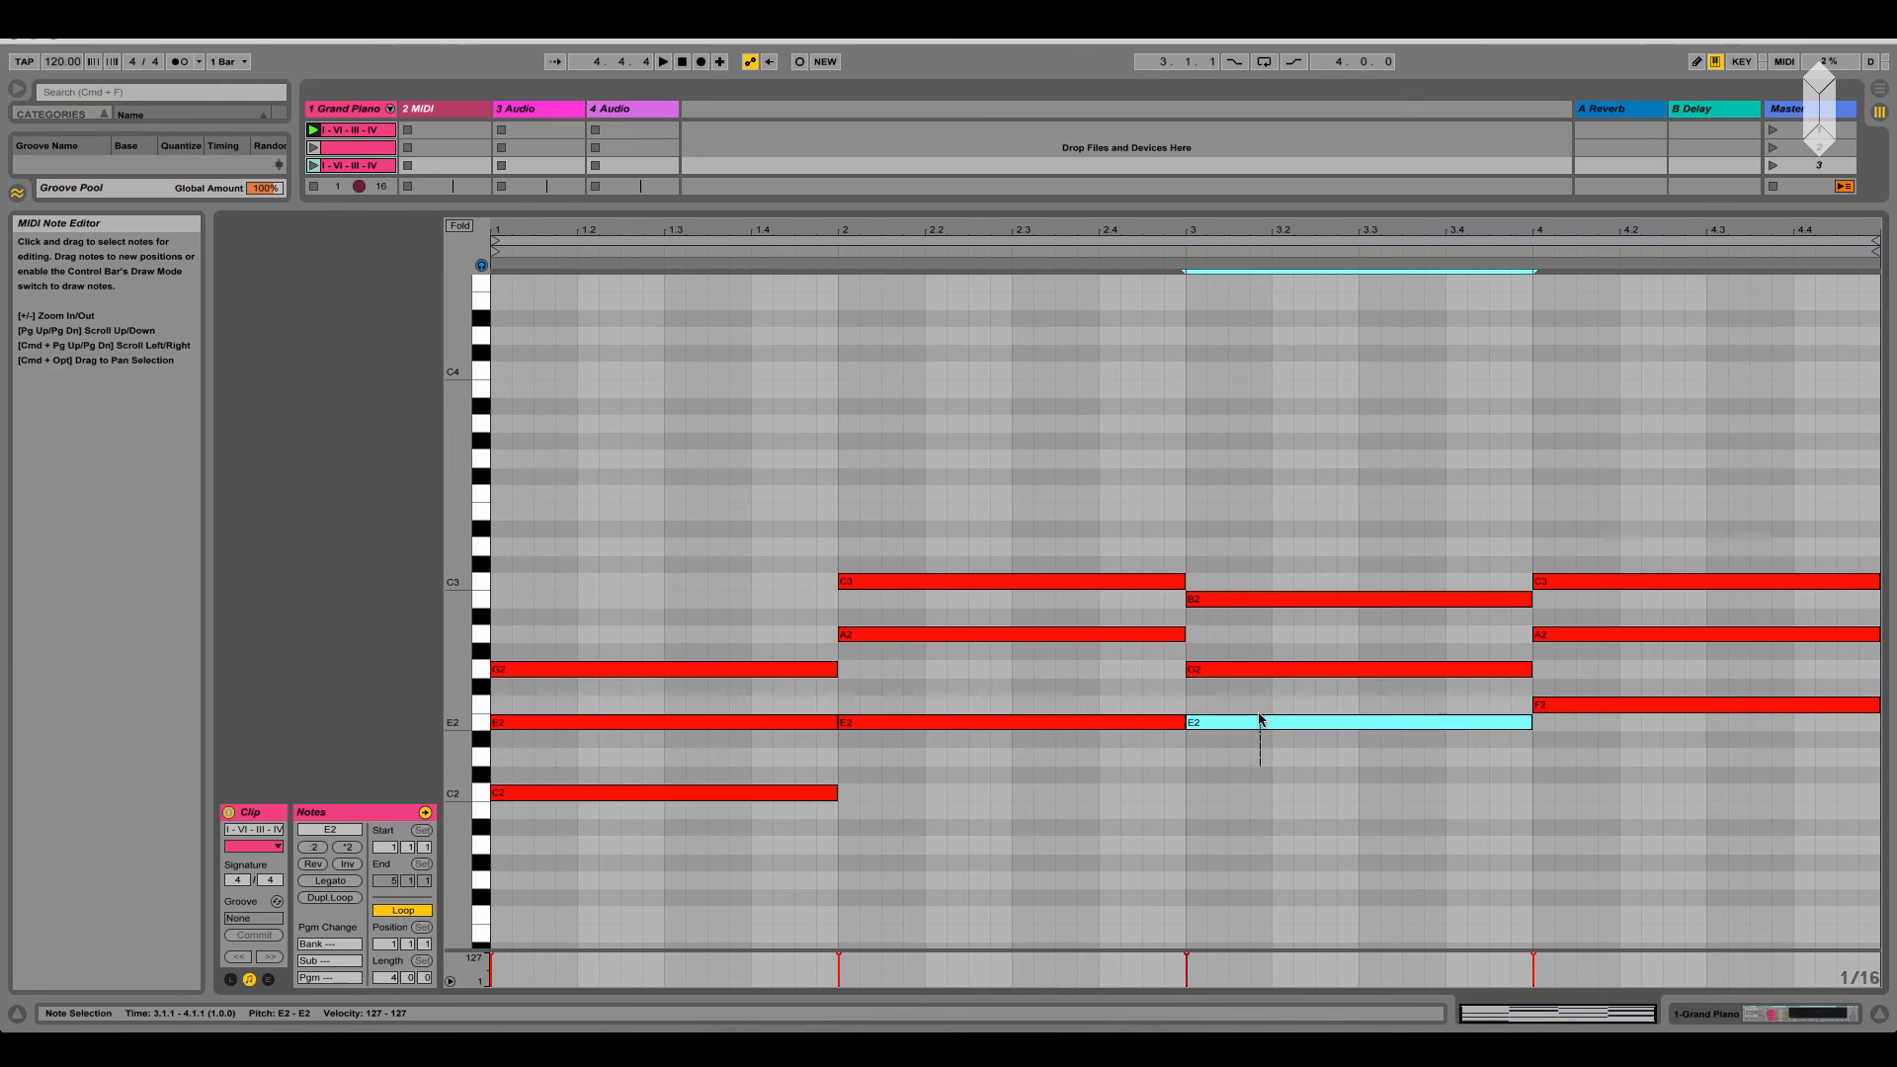
{"action": "key", "text": "shift+Up"}
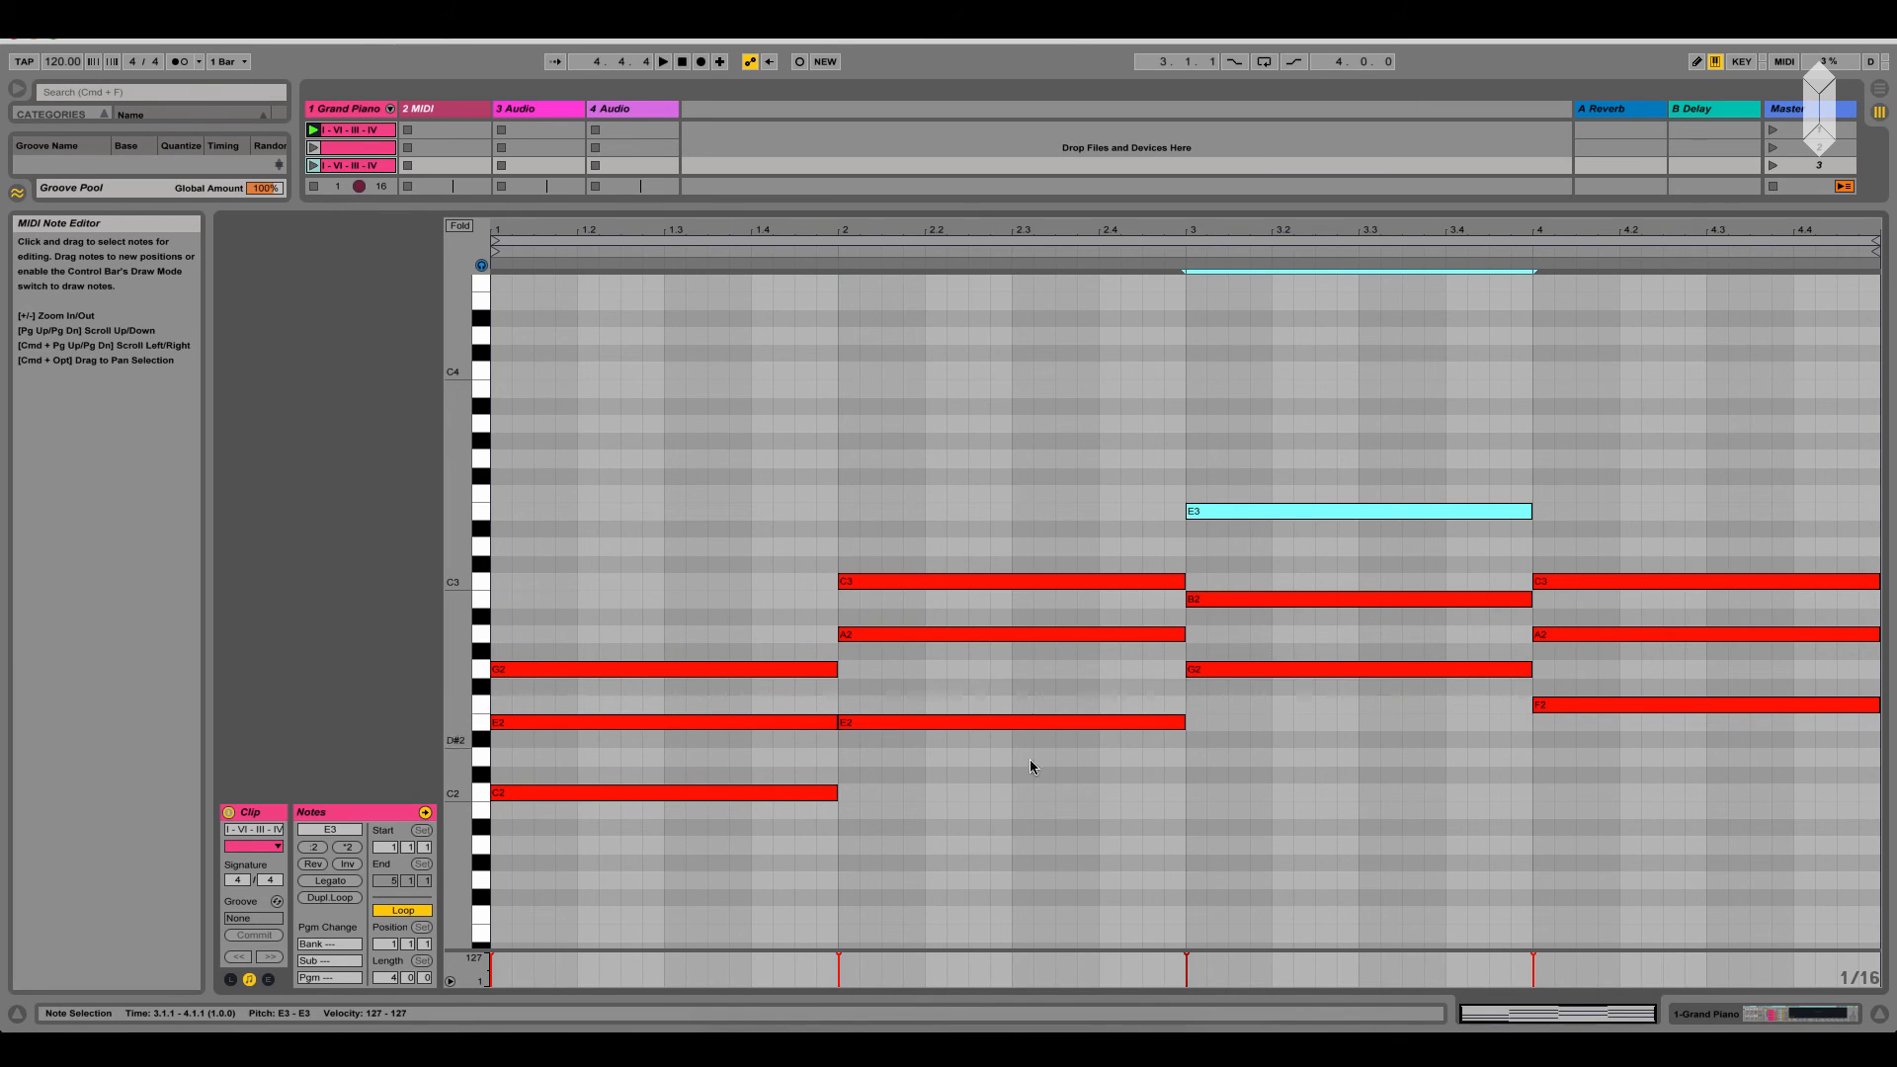
{"action": "left_click_drag", "start_coordinate": [728, 847], "coordinate": [732, 766]}
{"action": "key", "text": "shift+Down"}
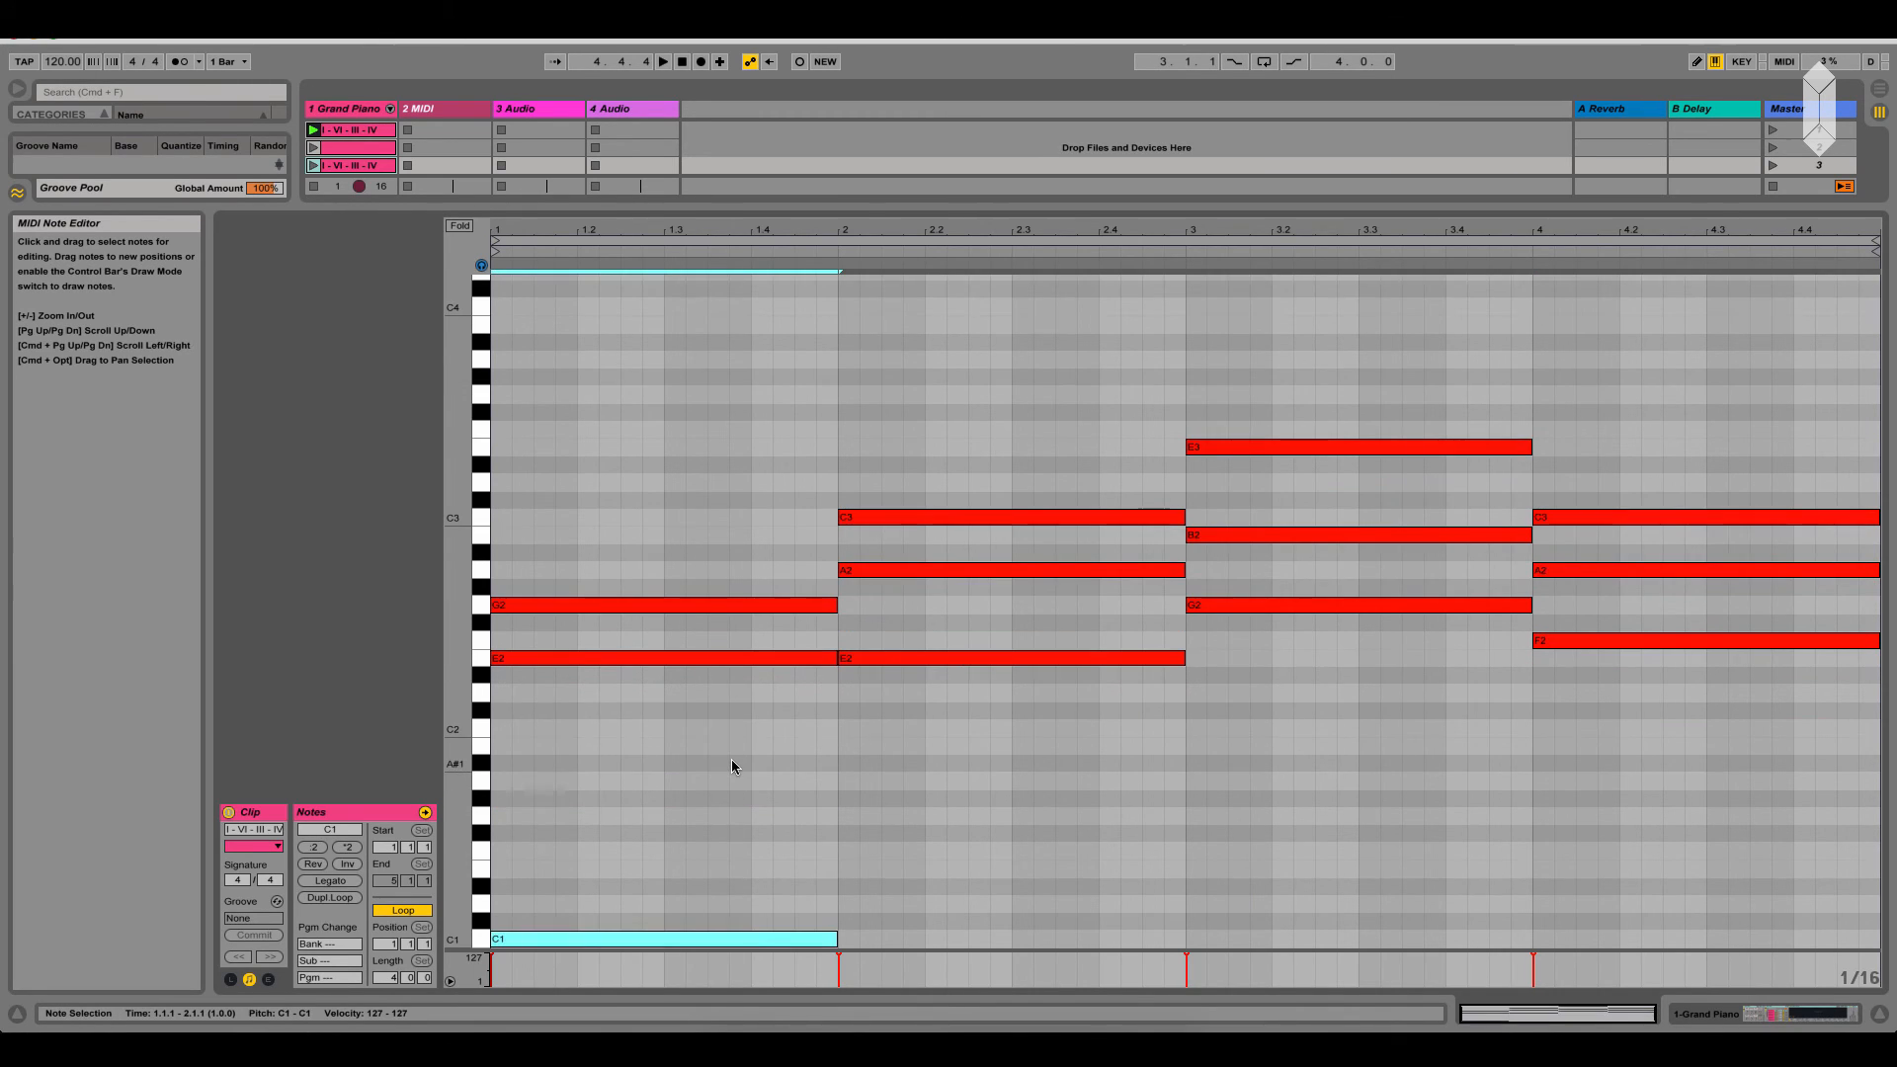
{"action": "key", "text": "shift+Up"}
{"action": "key", "text": "shift+Up"}
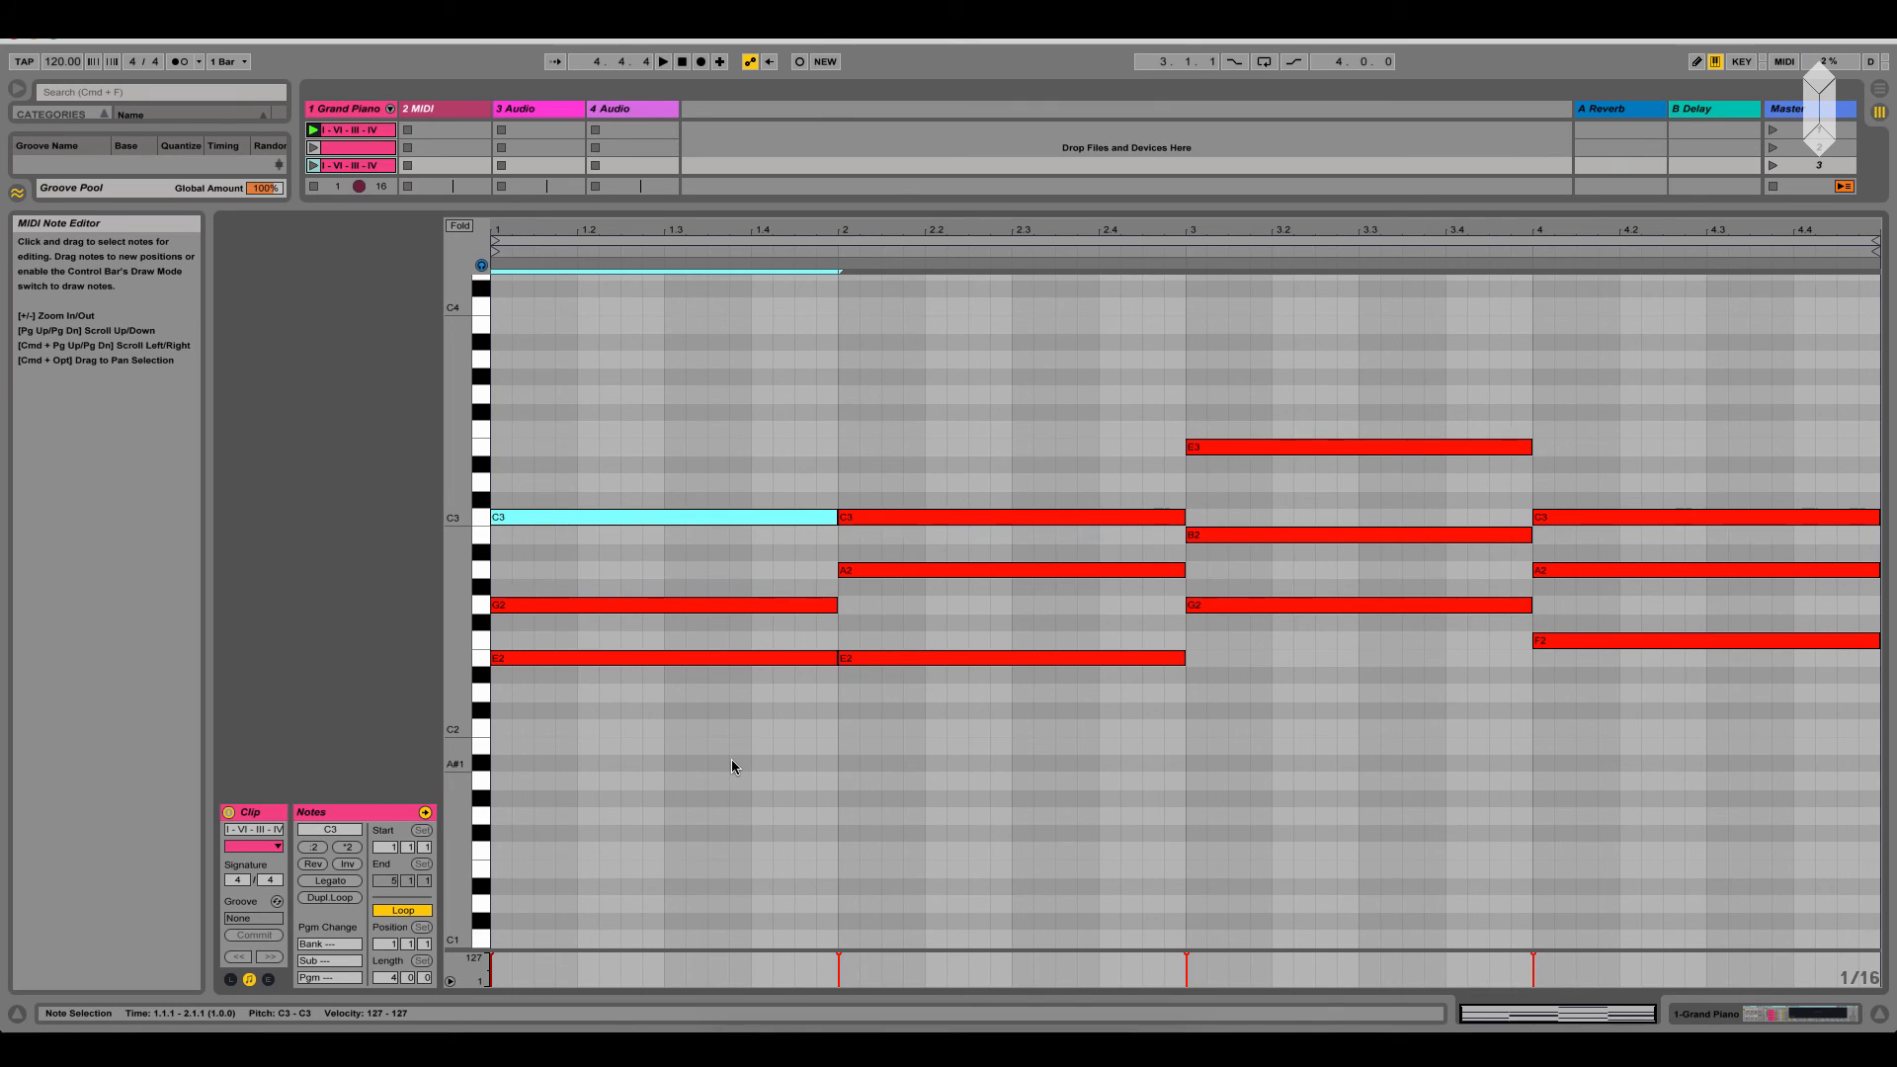
{"action": "key", "text": "shift+Down"}
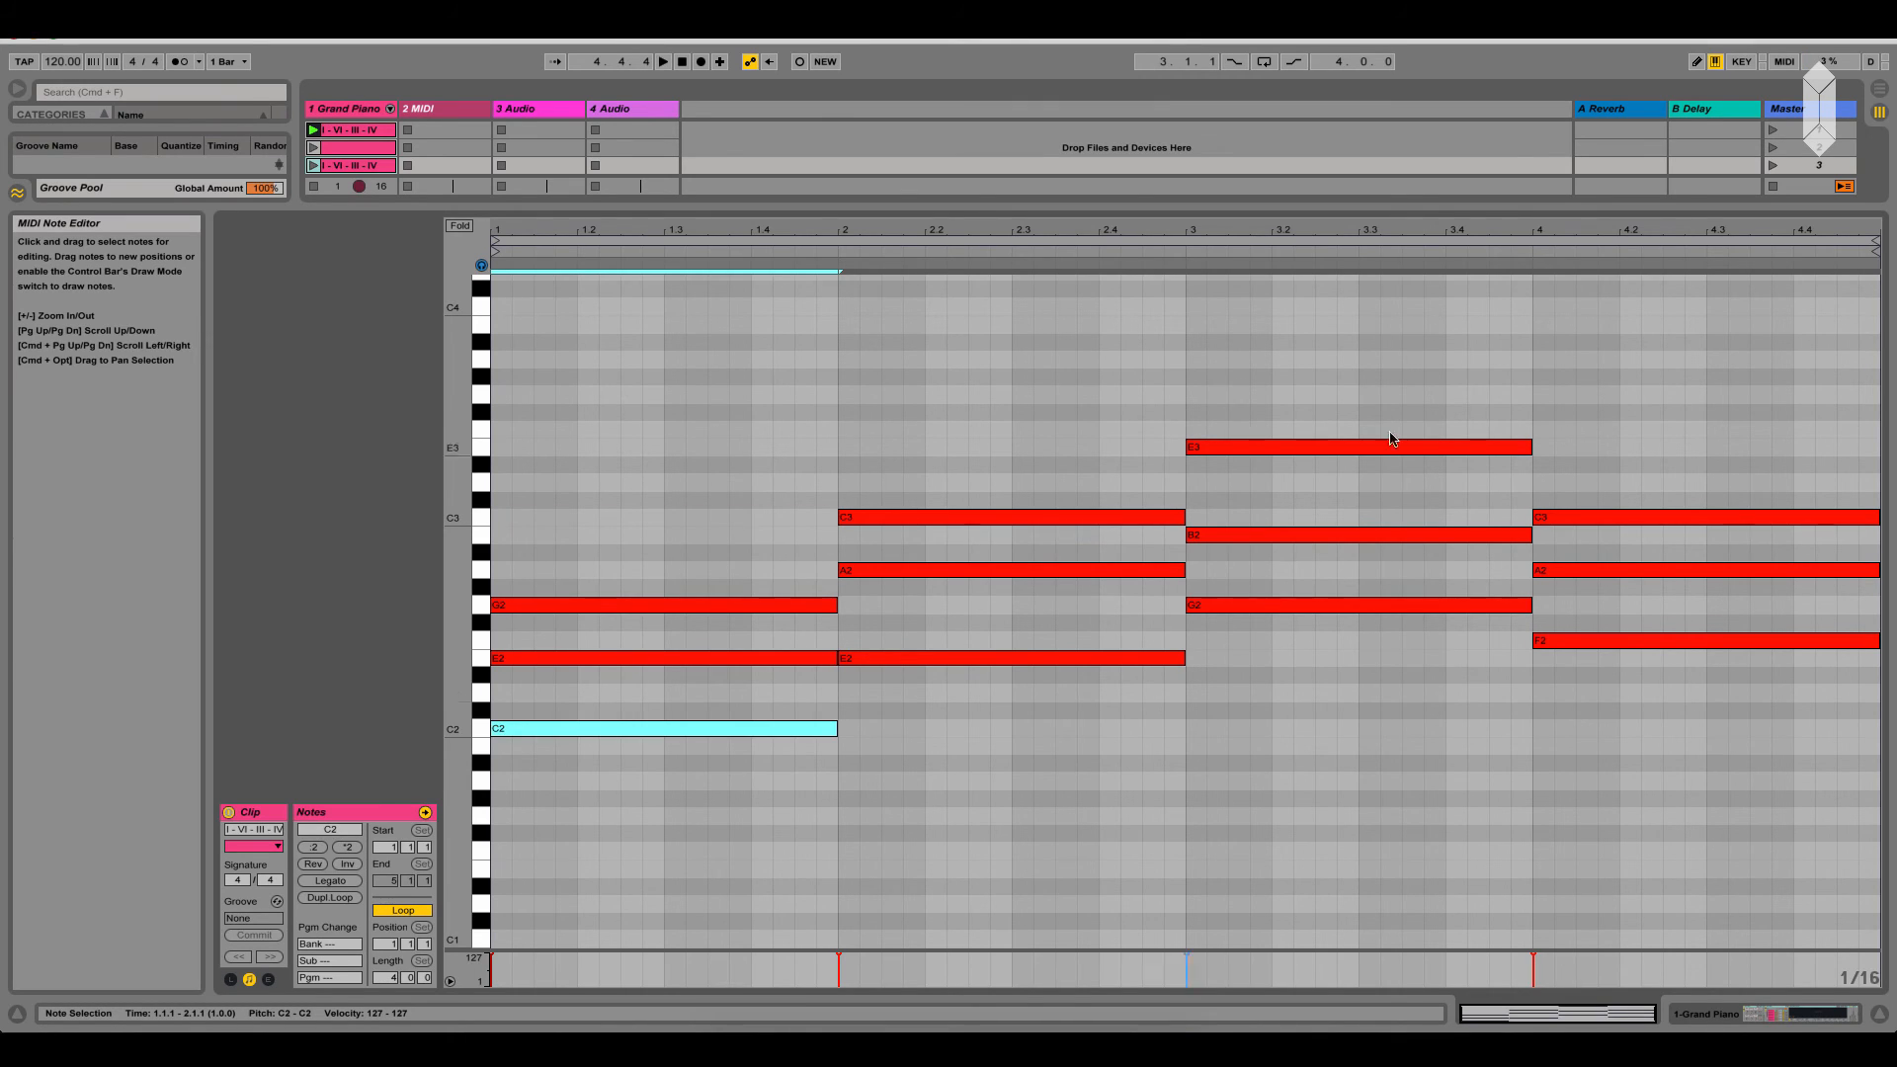
{"action": "left_click", "coordinate": [1353, 450]}
{"action": "key", "text": "shift+Down"}
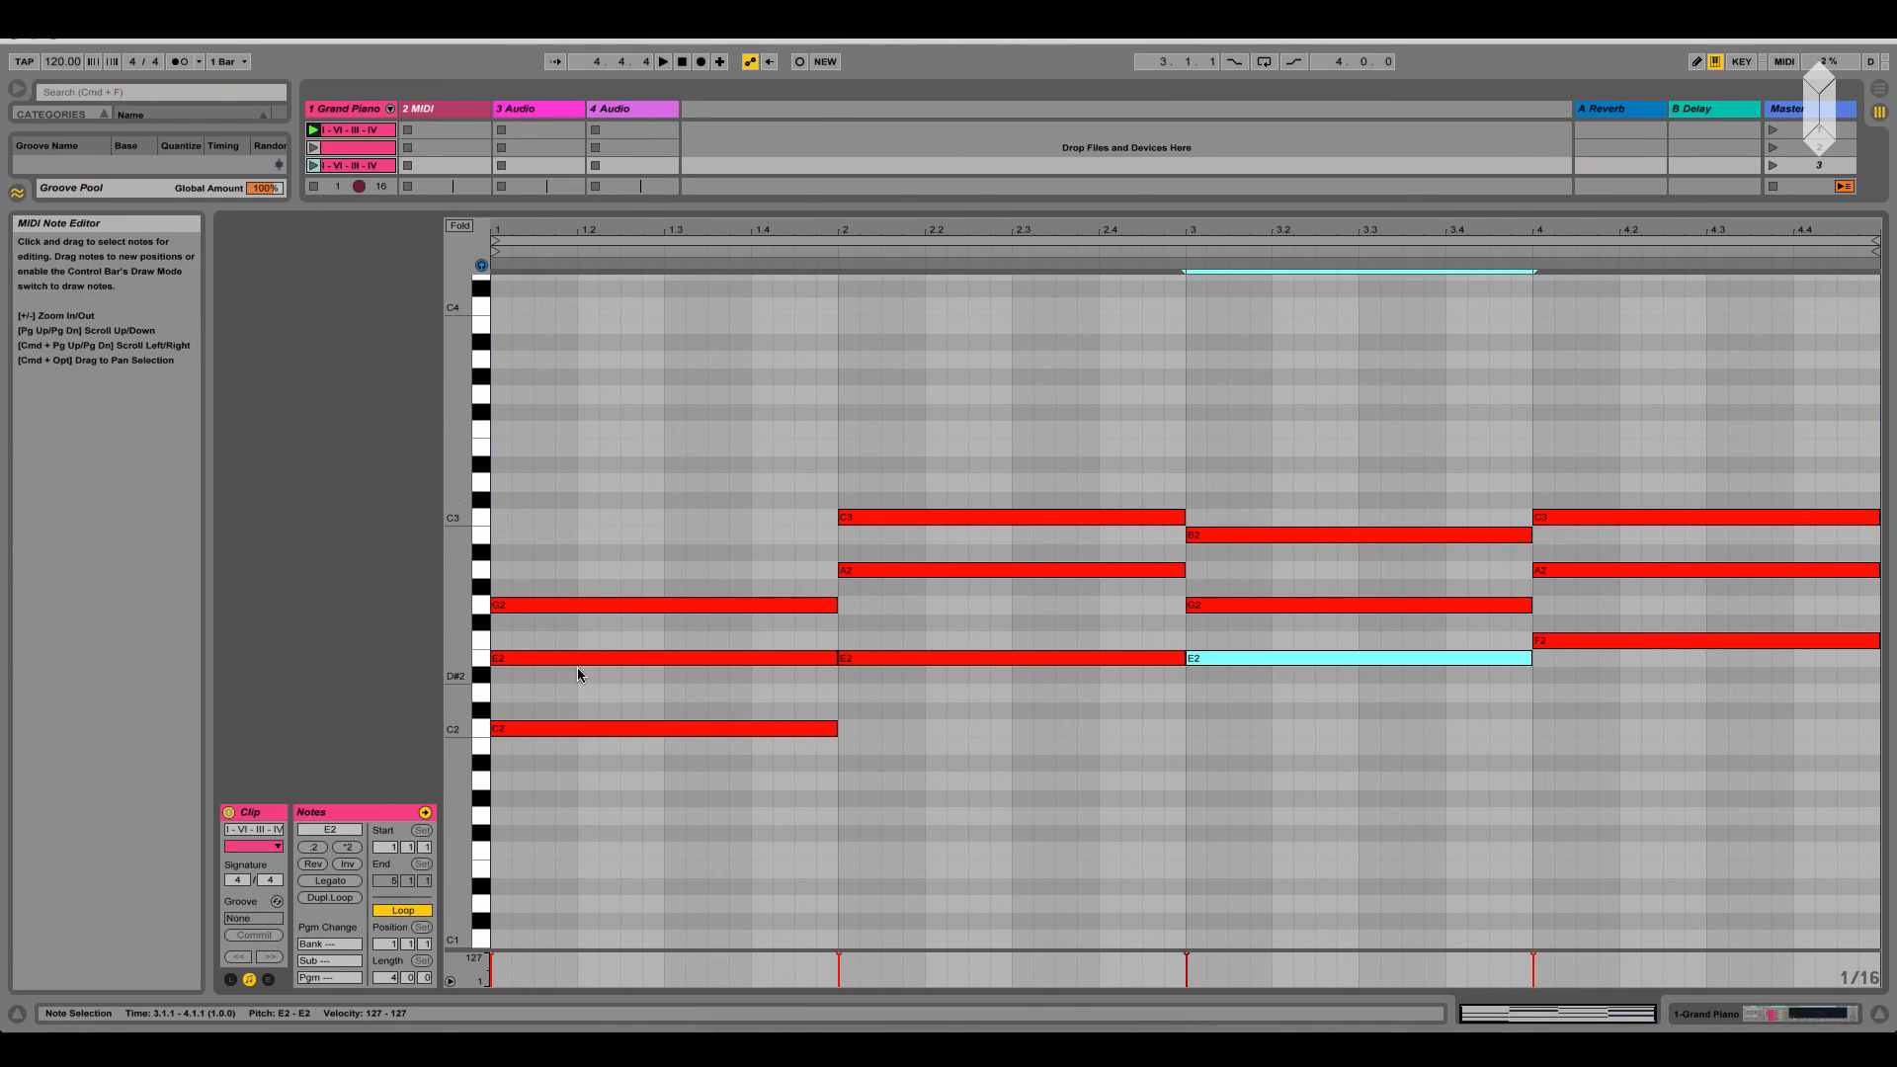
Compare the two progressions by playing the first I - VI - III - IV clip and the third clip
{"action": "left_click", "coordinate": [340, 166]}
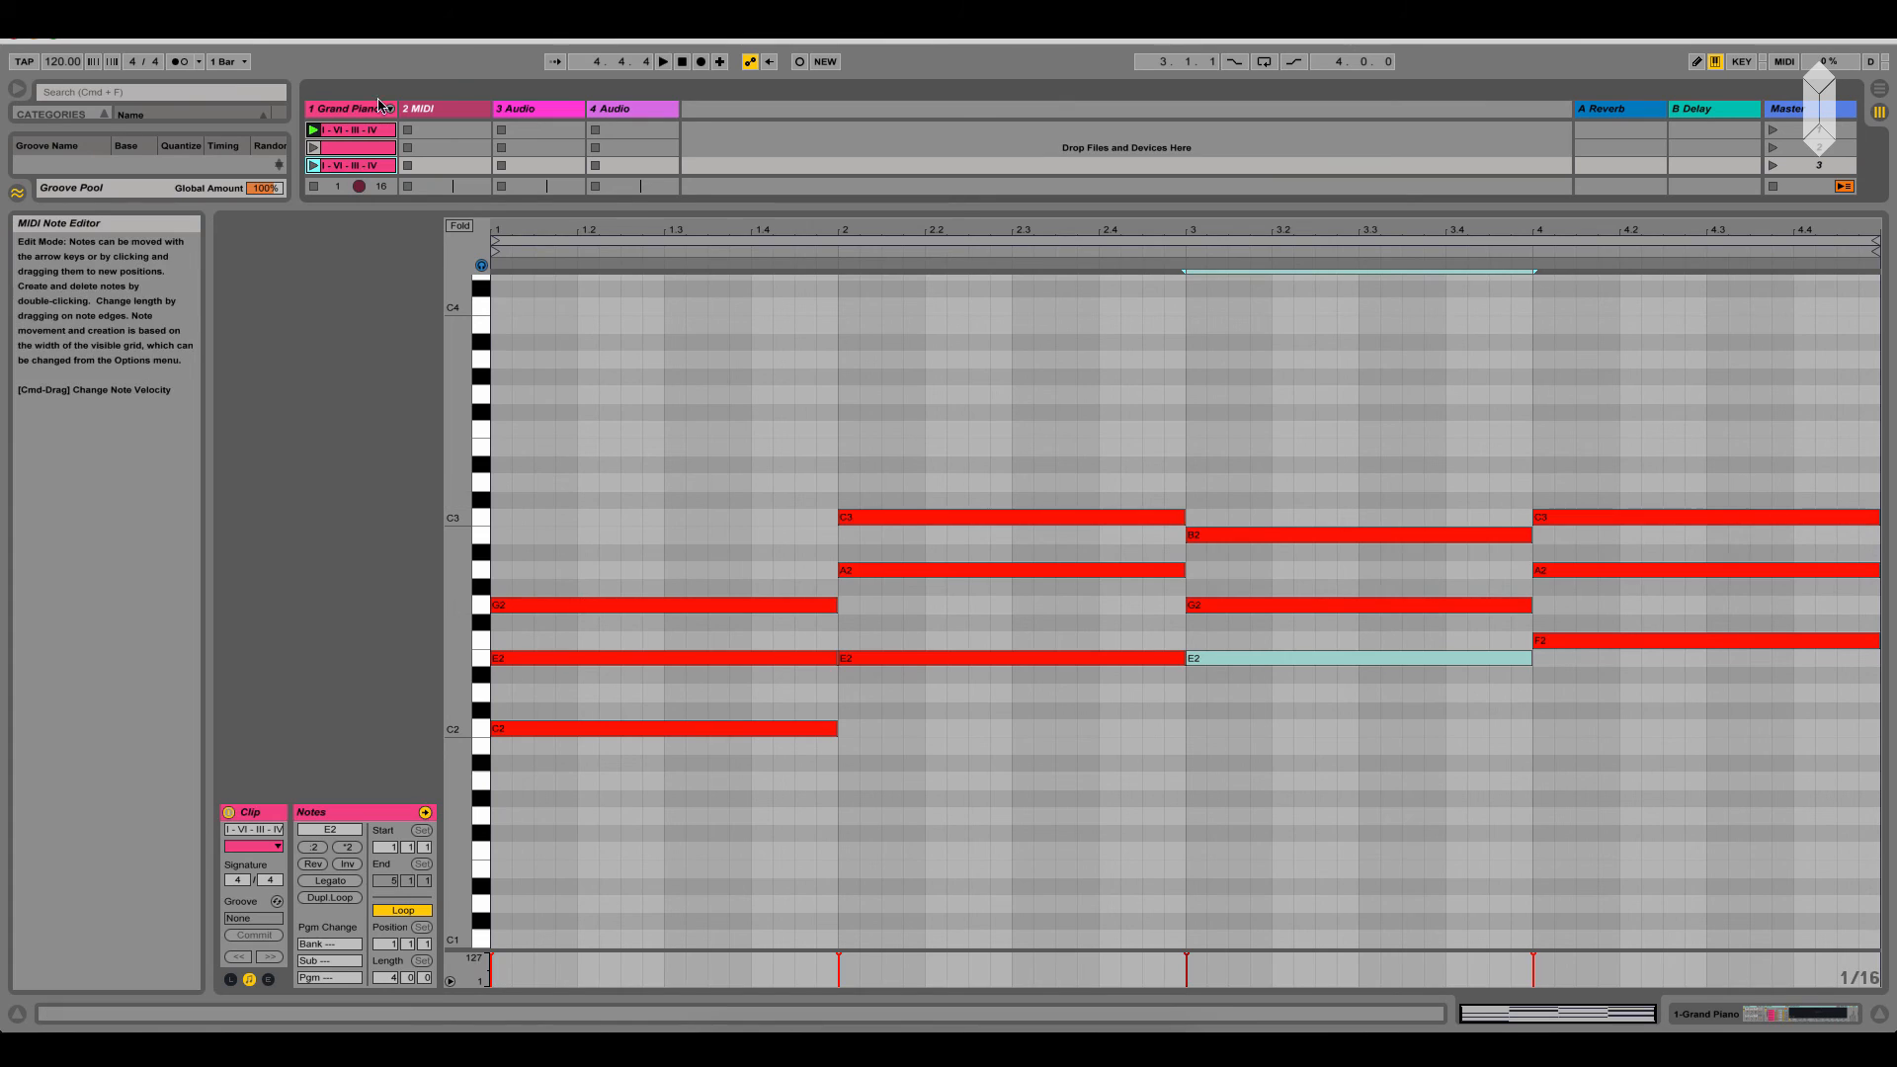
{"action": "left_click", "coordinate": [376, 150]}
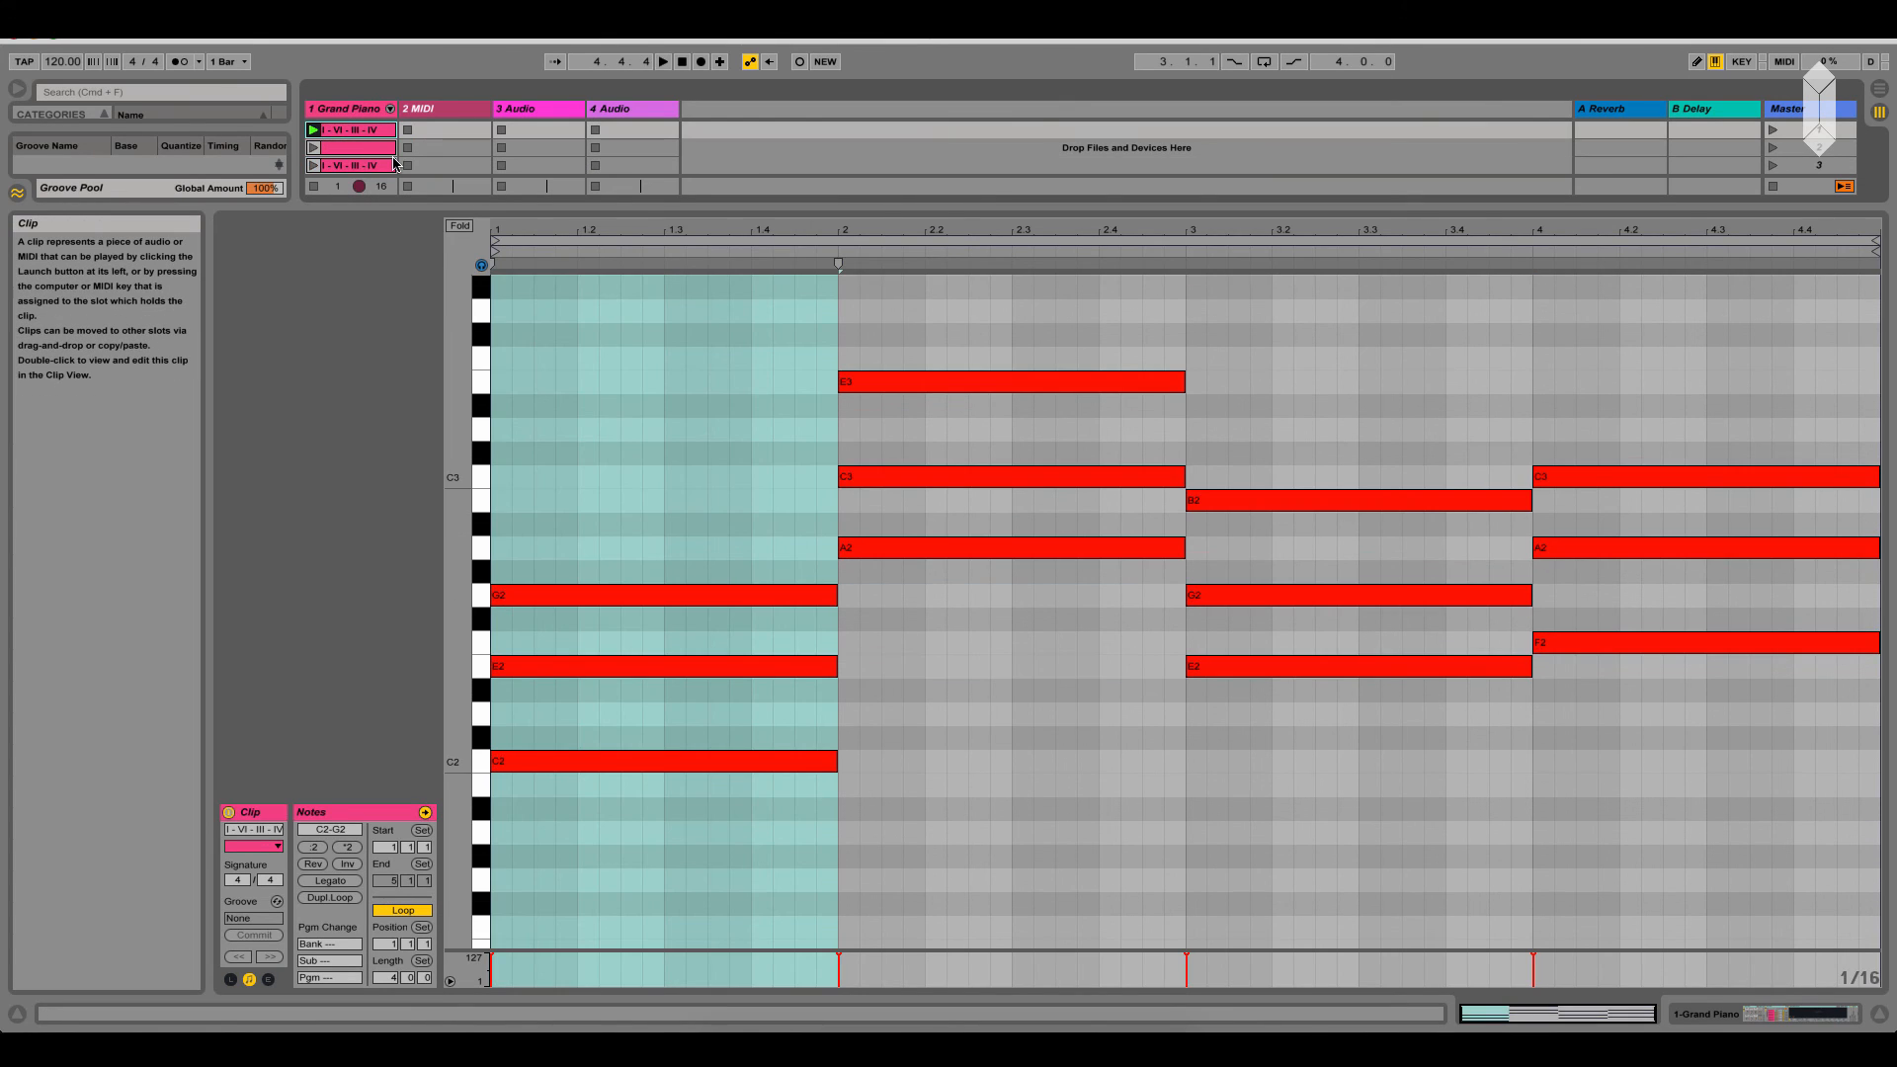
{"action": "key", "text": "space"}
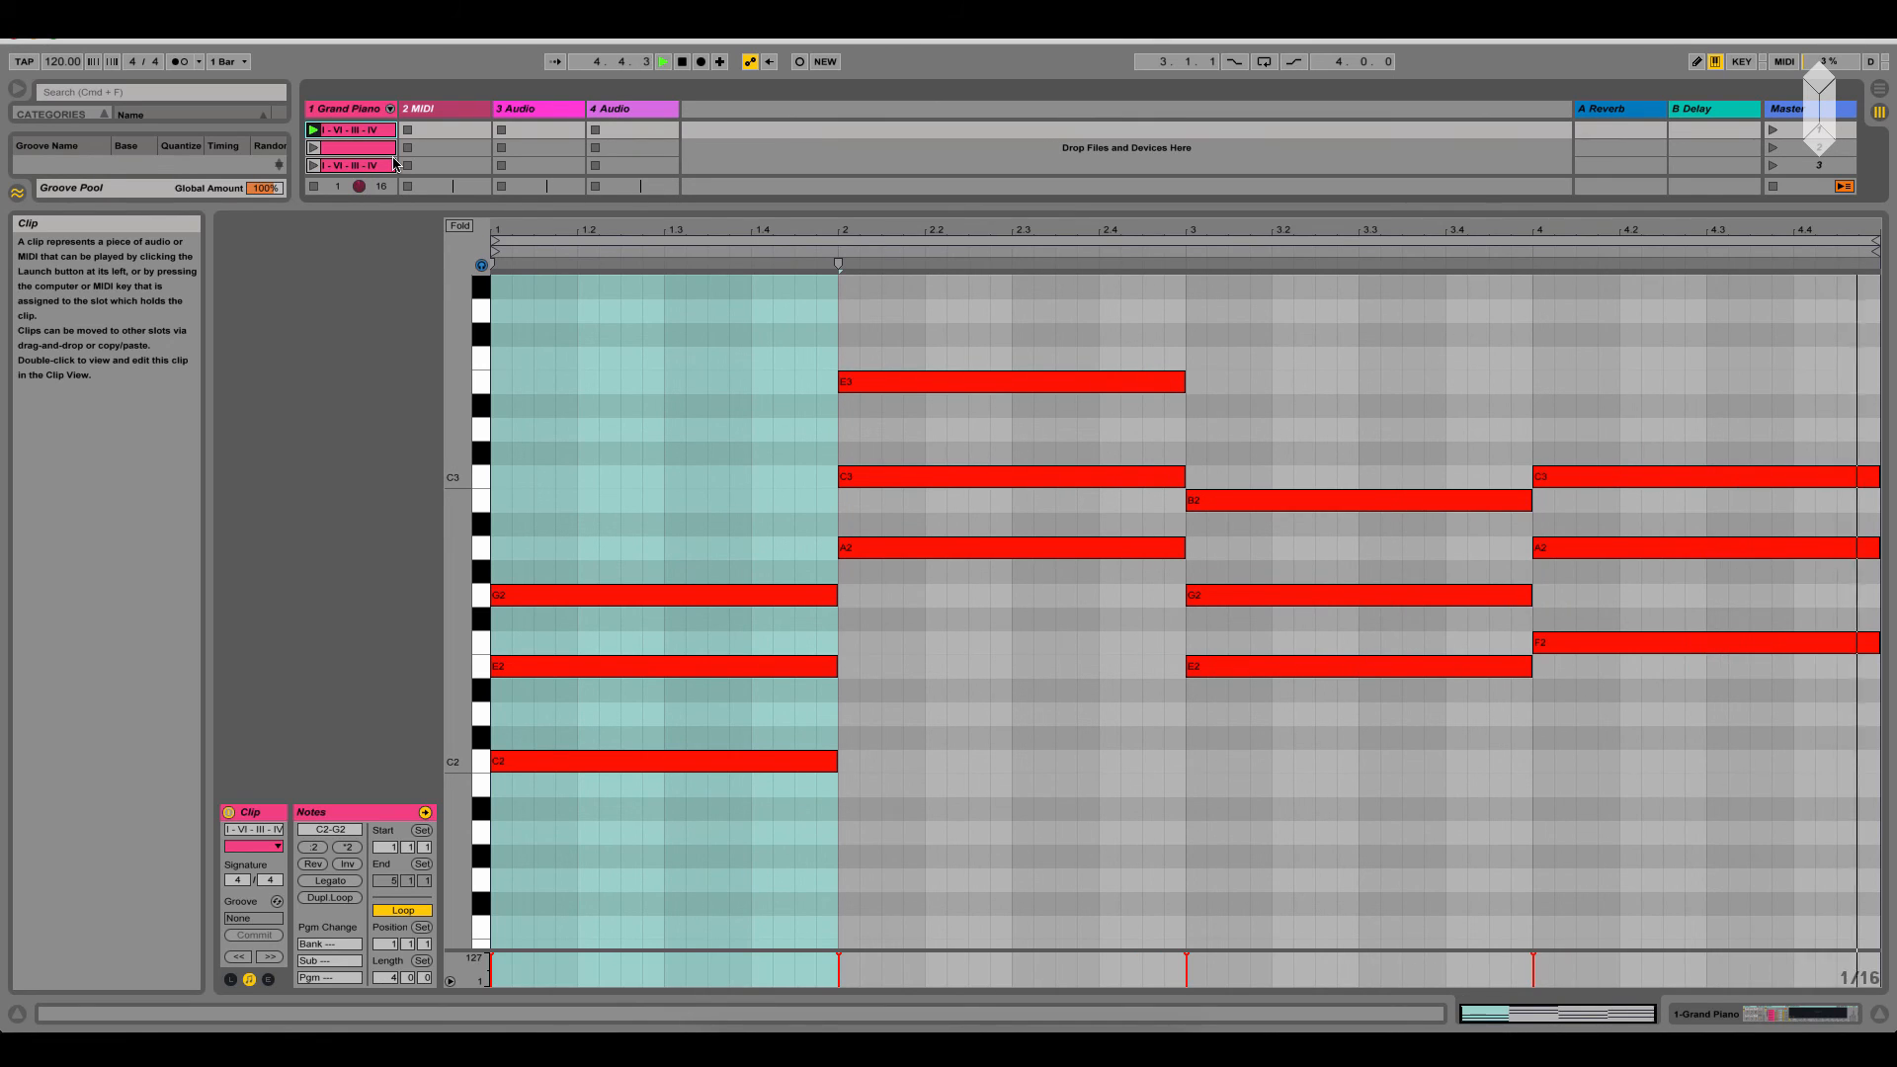
{"action": "key", "text": "space"}
{"action": "left_click", "coordinate": [361, 167]}
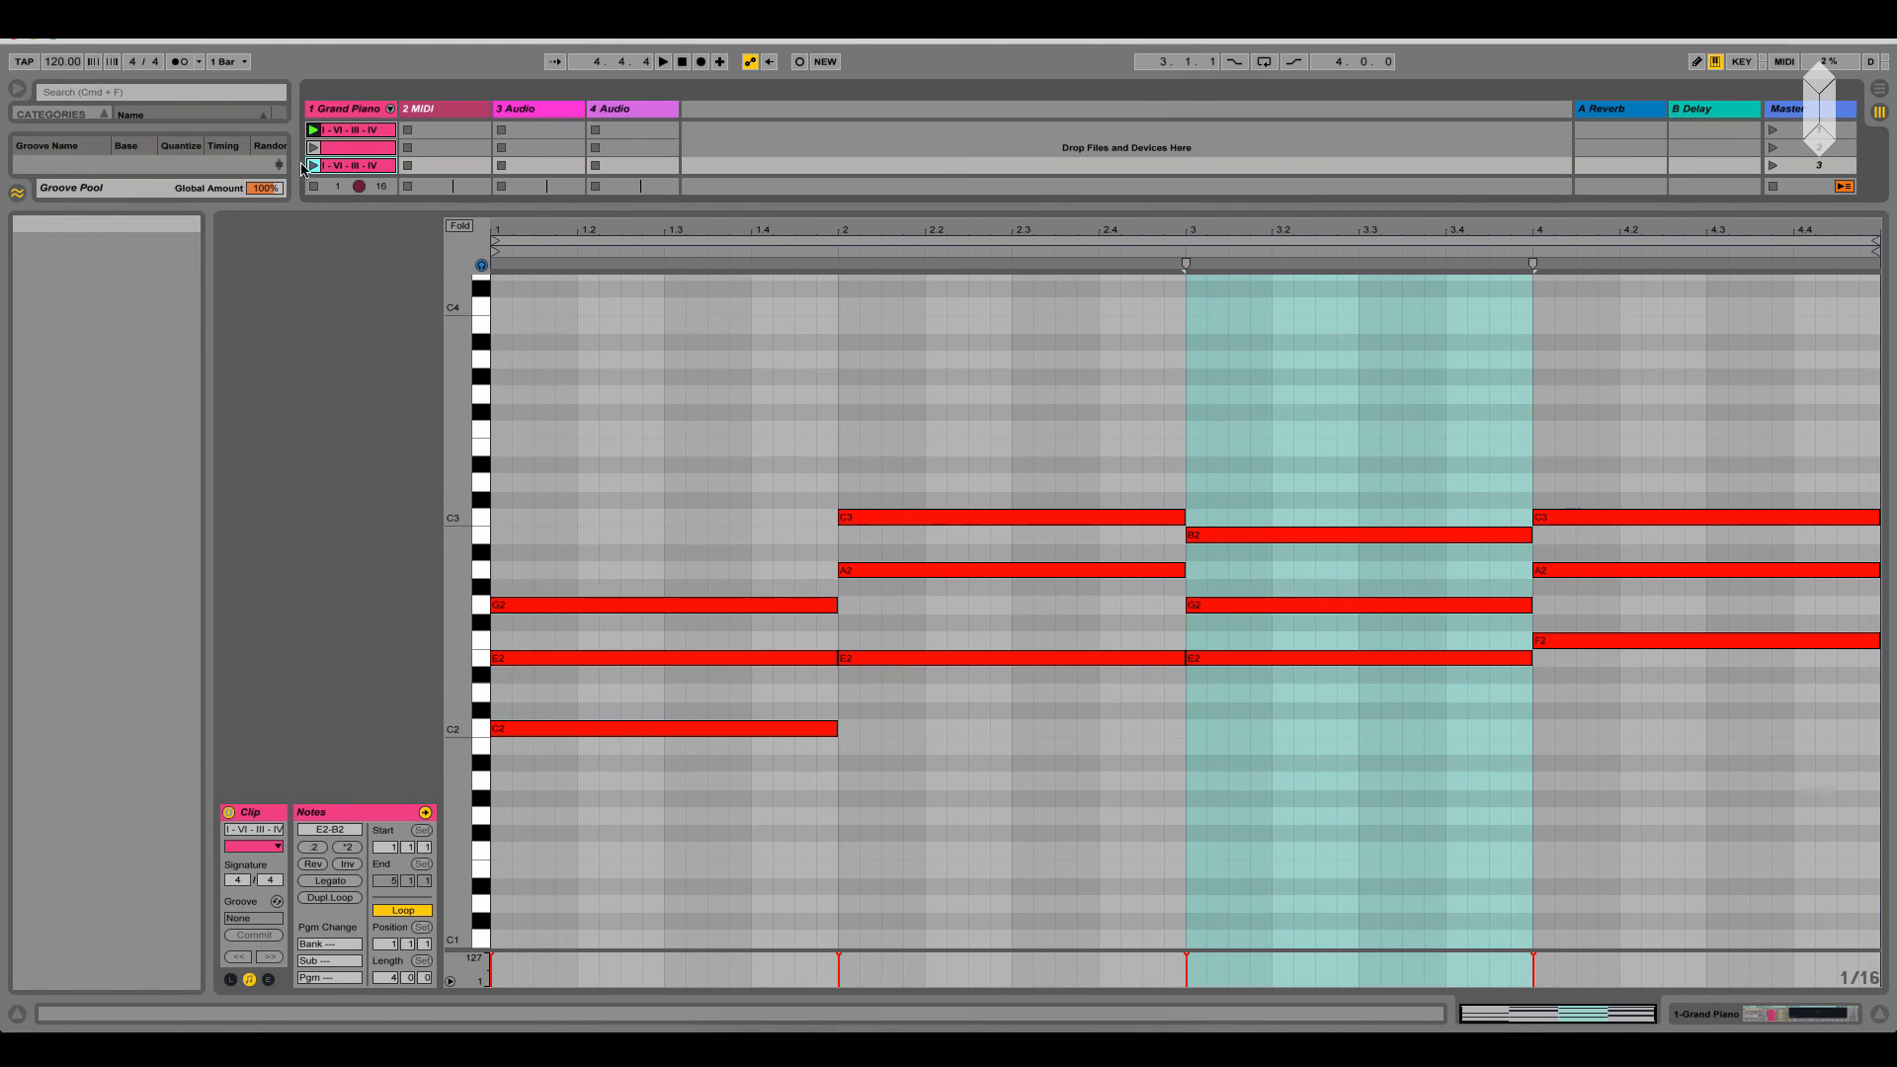
{"action": "left_click", "coordinate": [313, 166]}
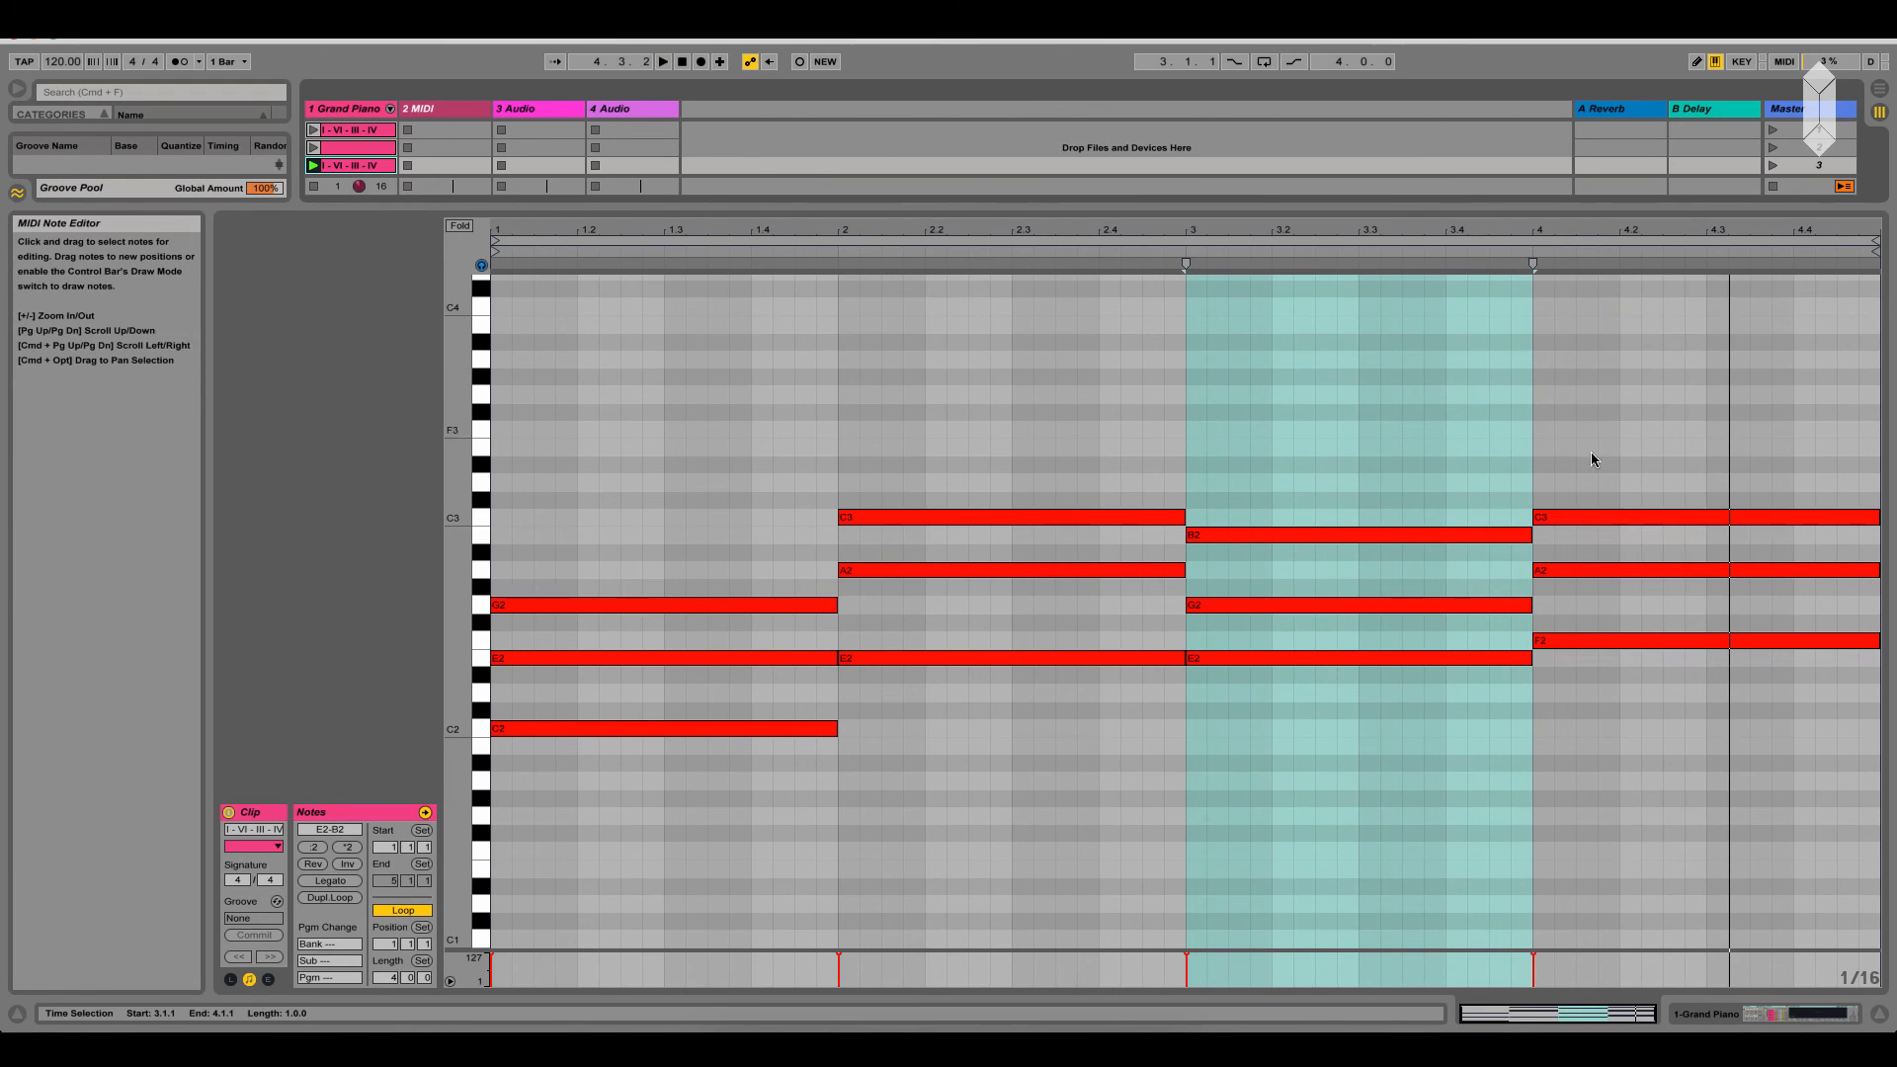
Lower the bar-4 chord's C3 to C2 and the bar-3 chord's B2 to B1, and play the third clip
{"action": "left_click", "coordinate": [1633, 520]}
{"action": "key", "text": "shift+Down"}
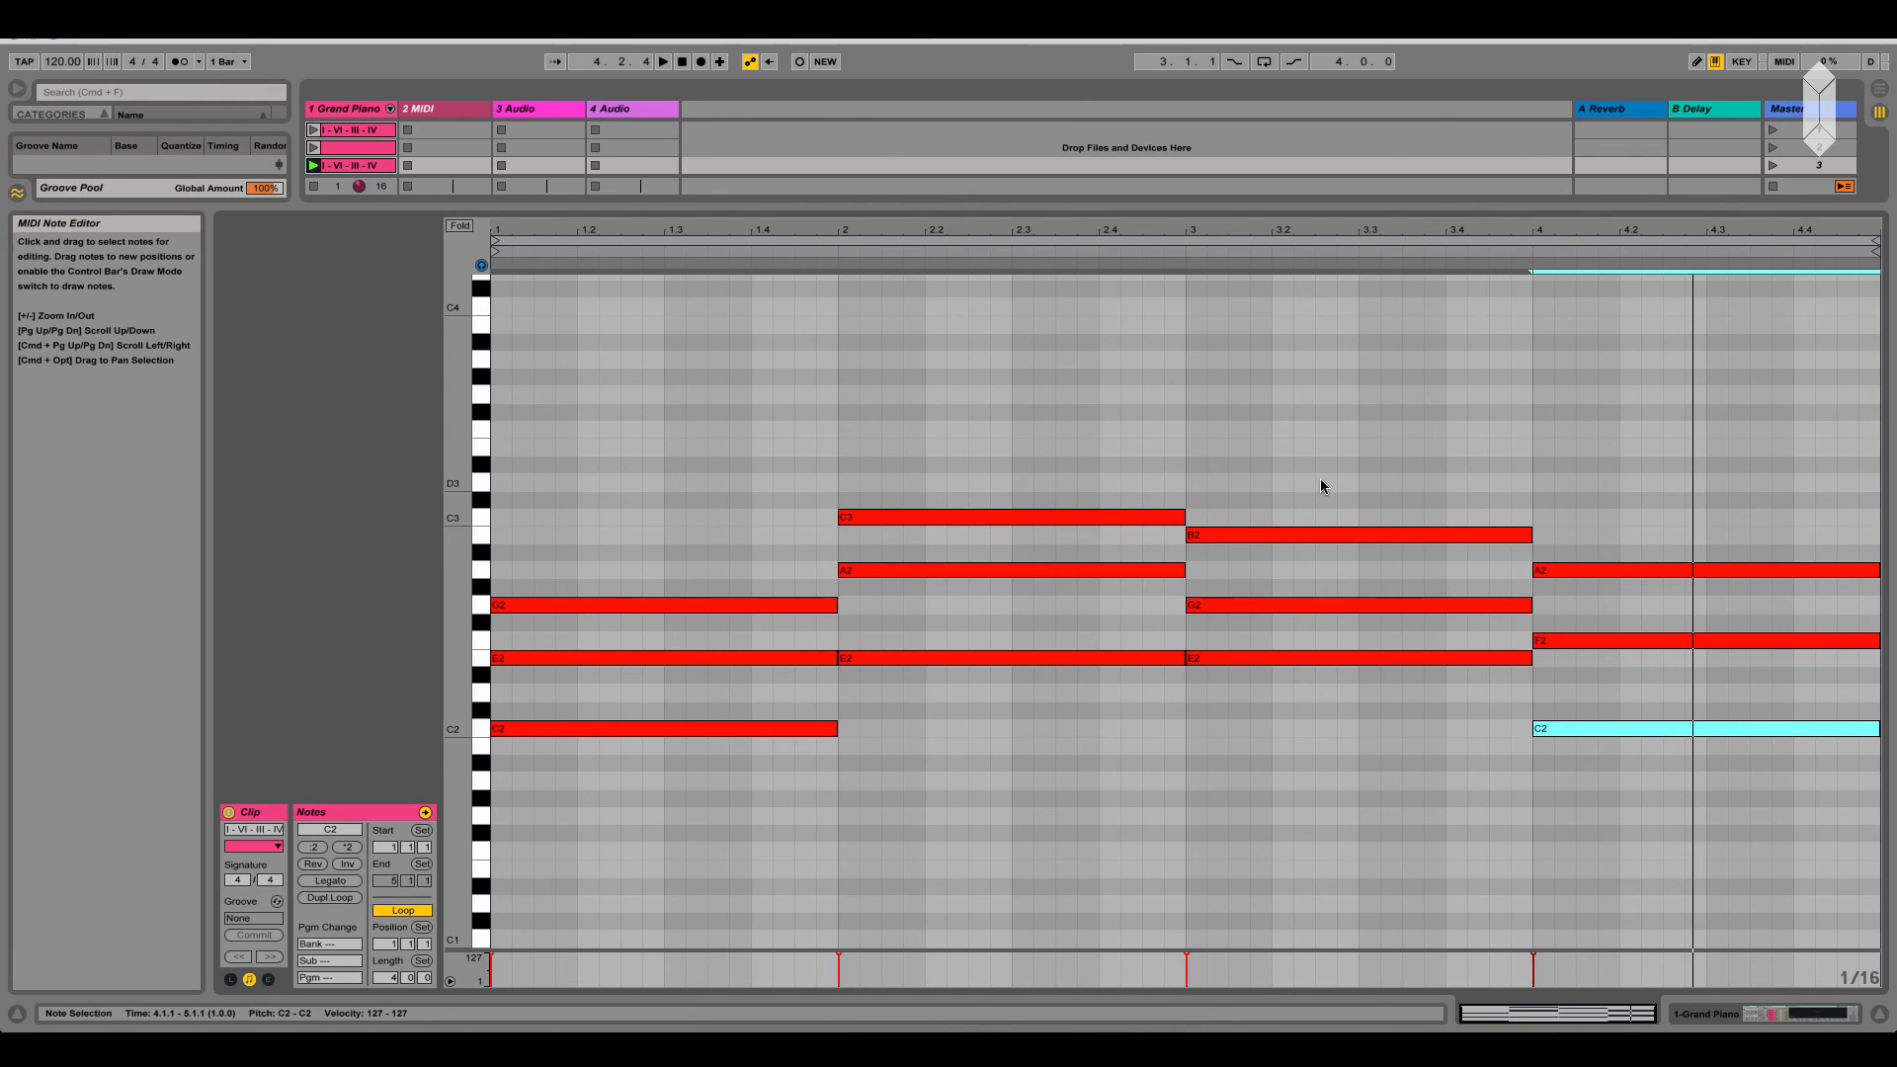
{"action": "left_click", "coordinate": [1324, 537]}
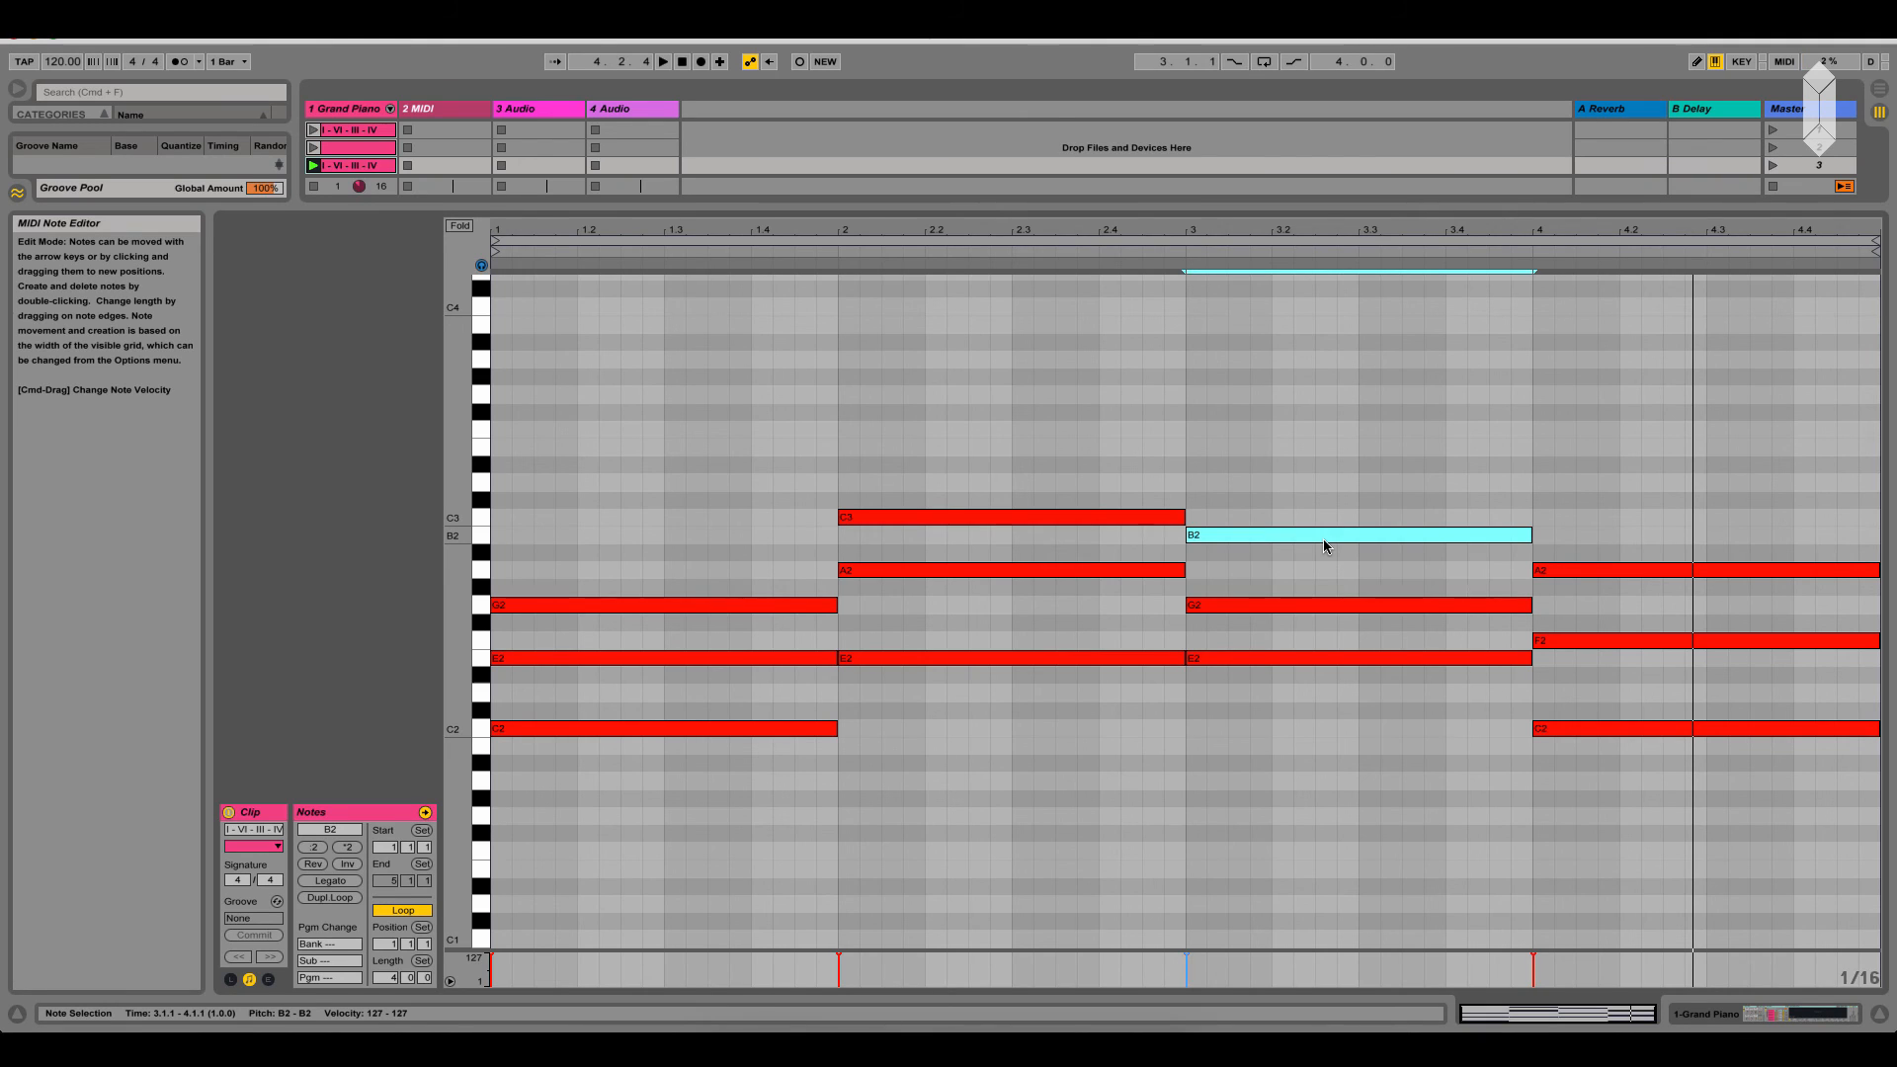
{"action": "key", "text": "shift+Down"}
{"action": "key", "text": "space"}
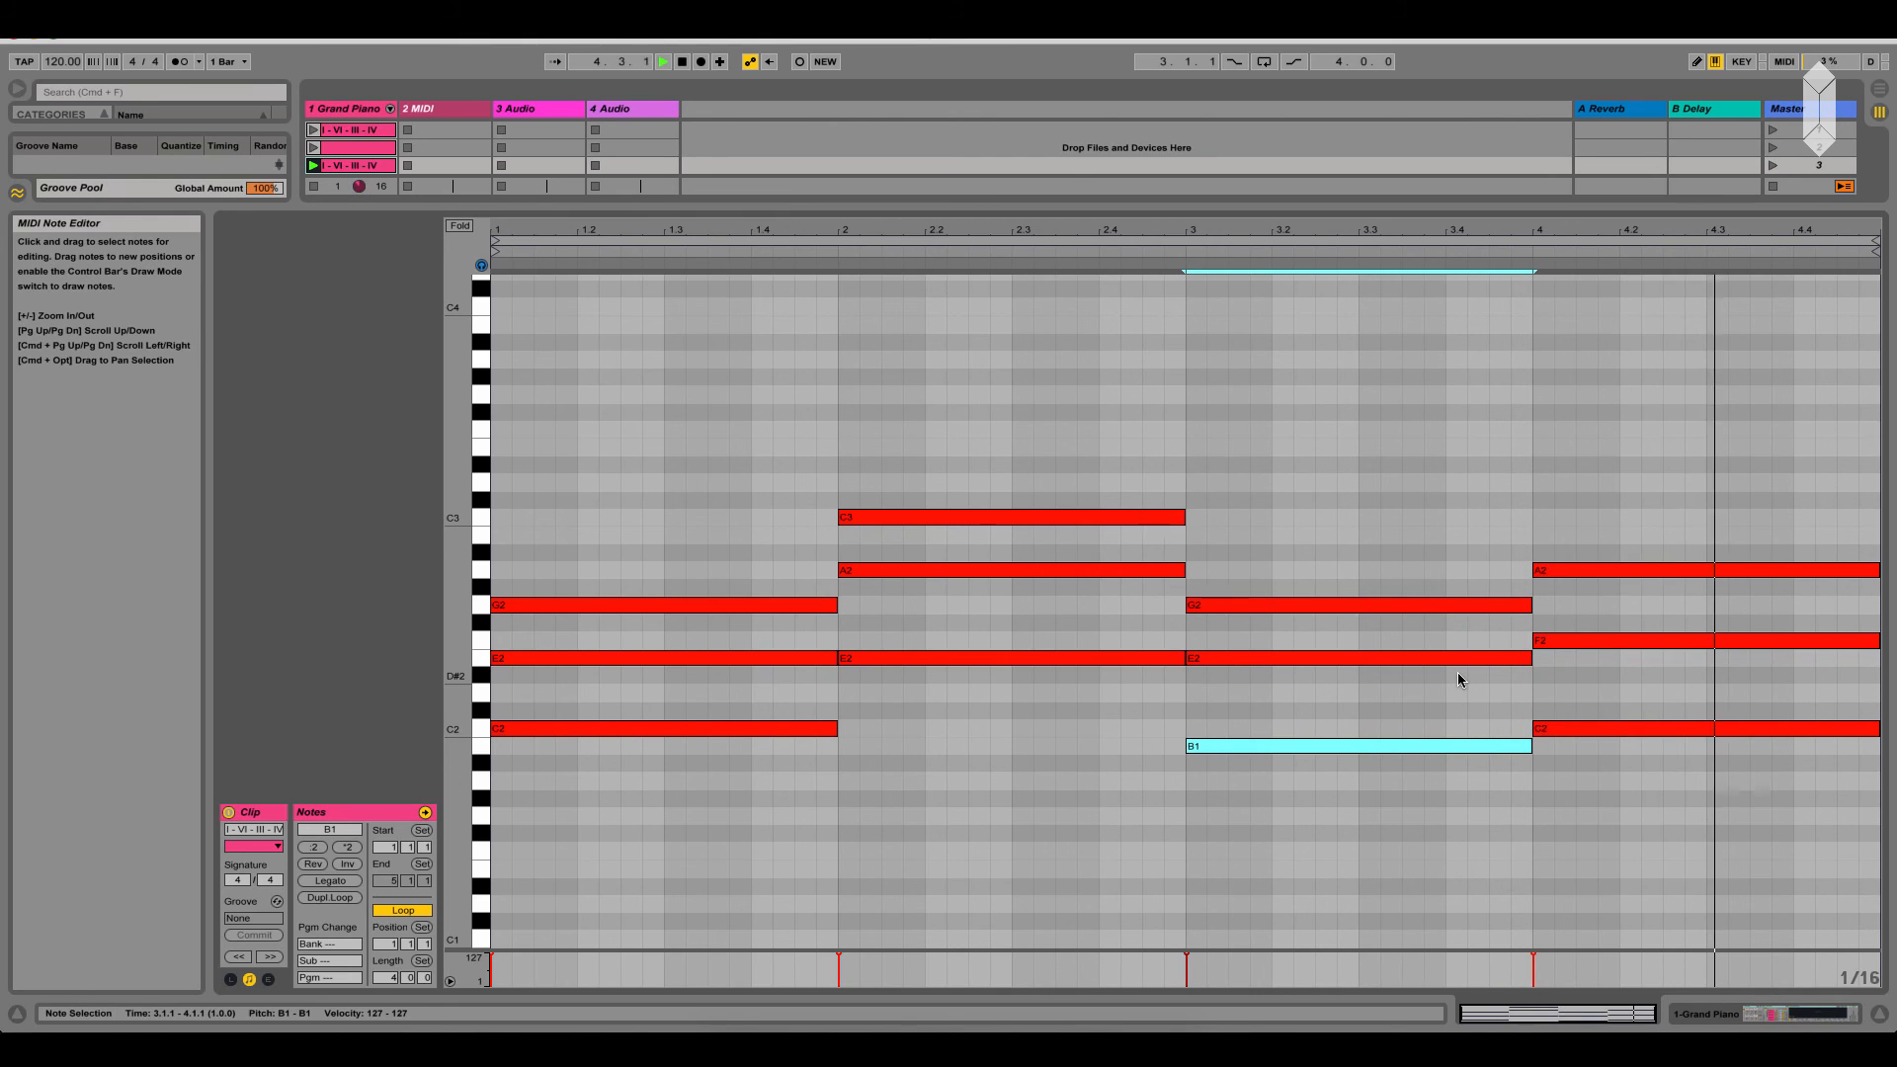
{"action": "key", "text": "shift+Up"}
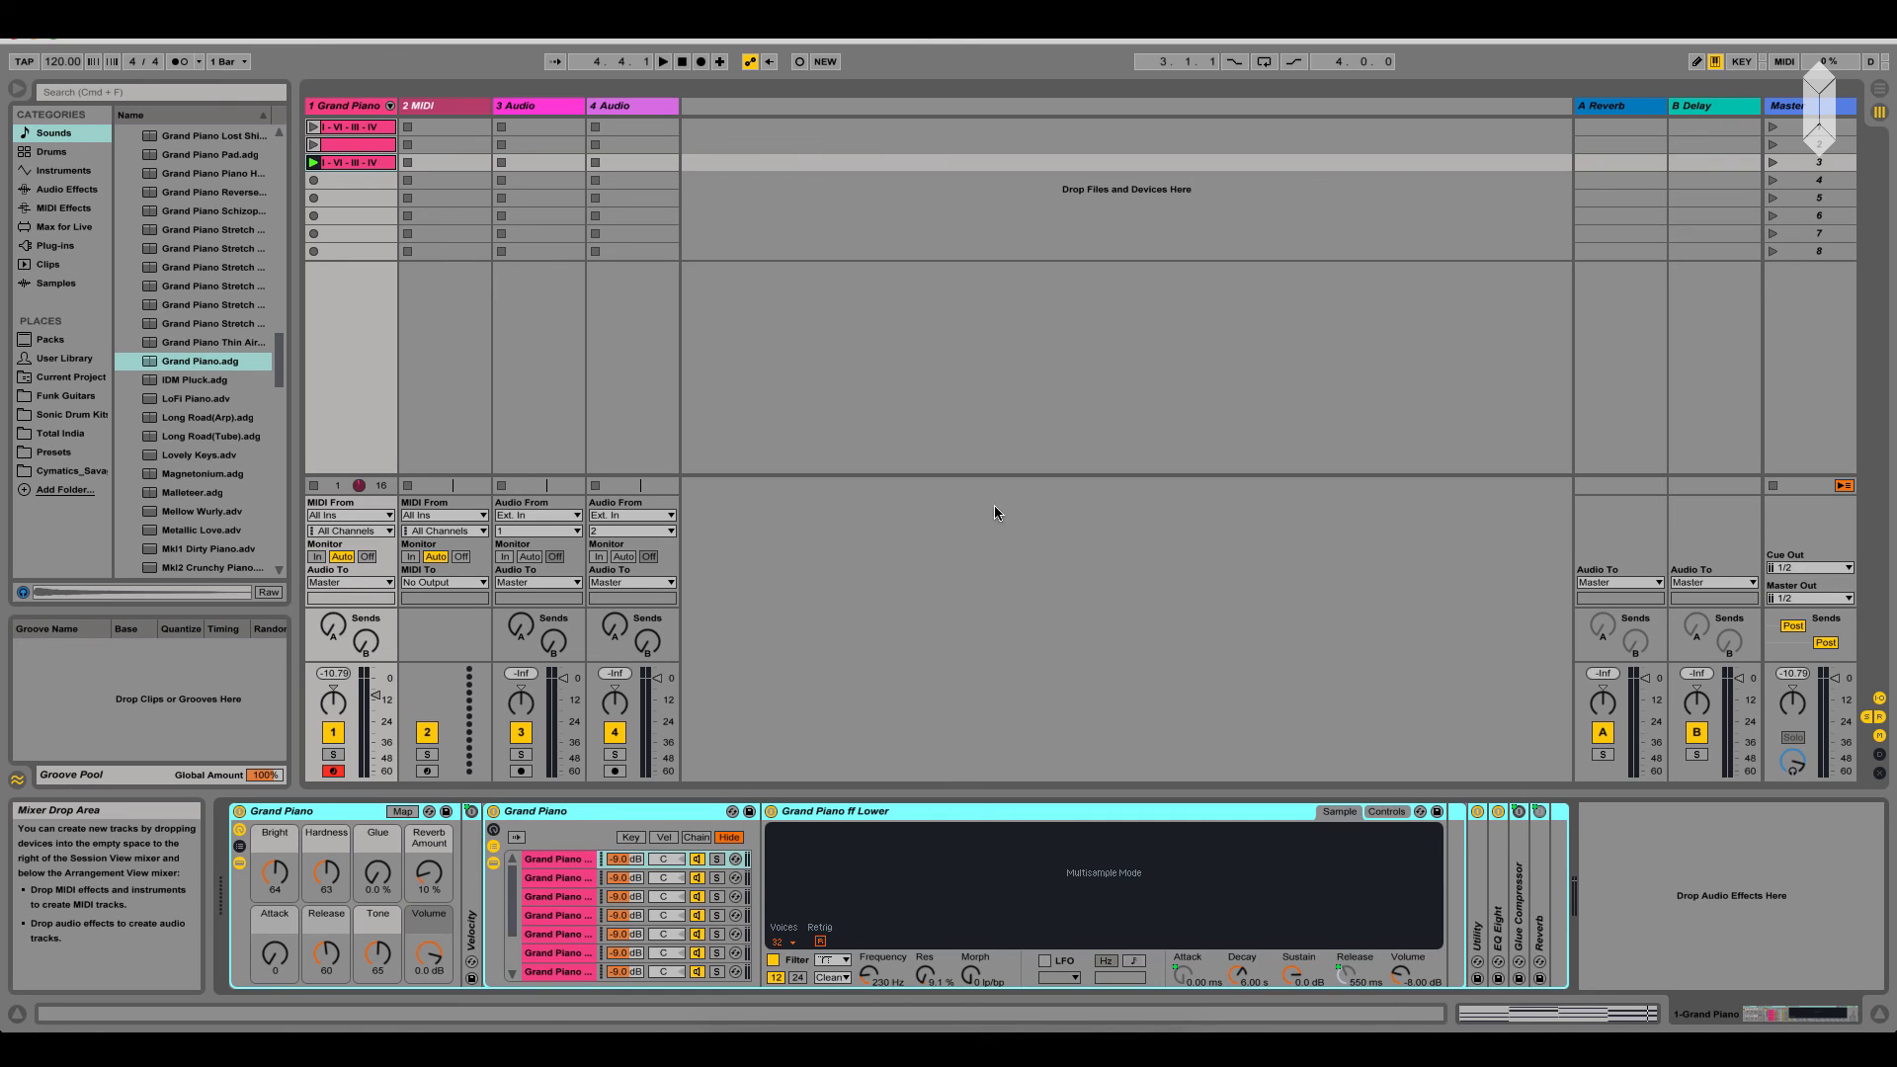
{"action": "left_click", "coordinate": [1526, 15]}
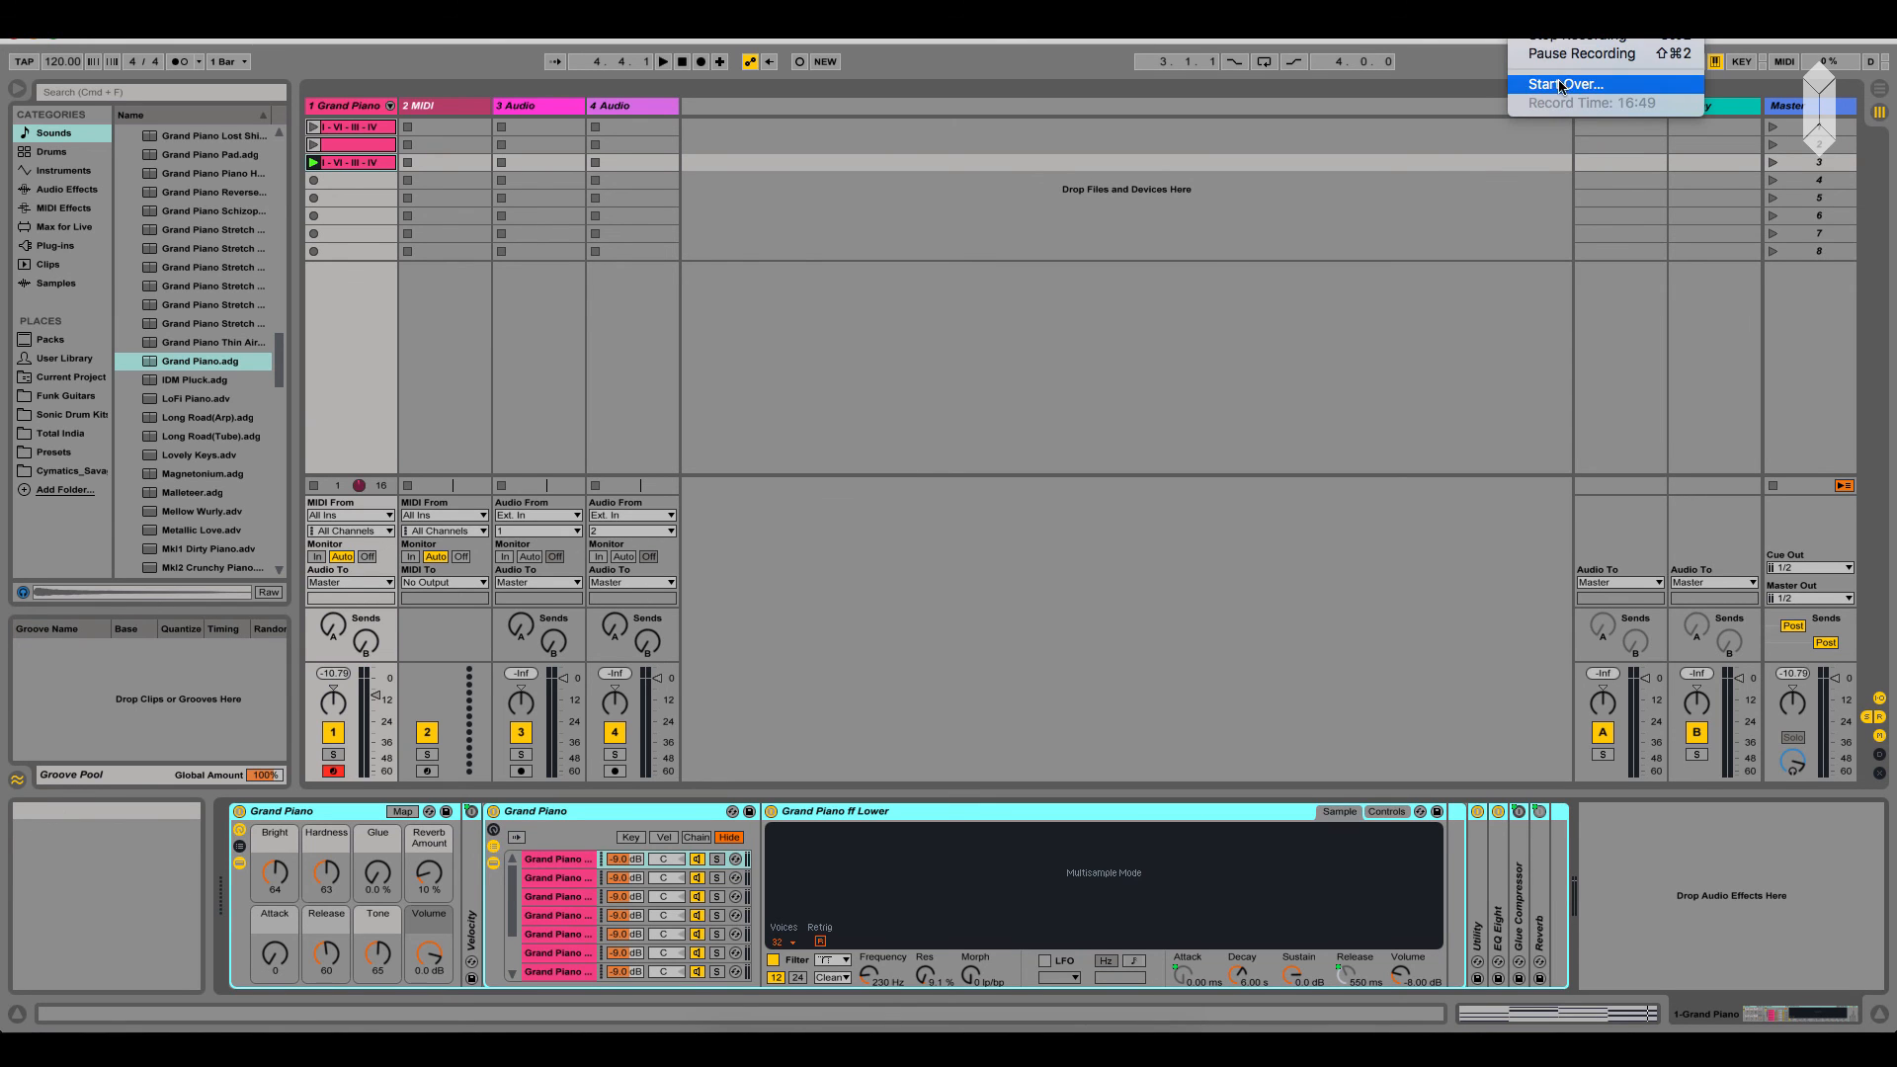